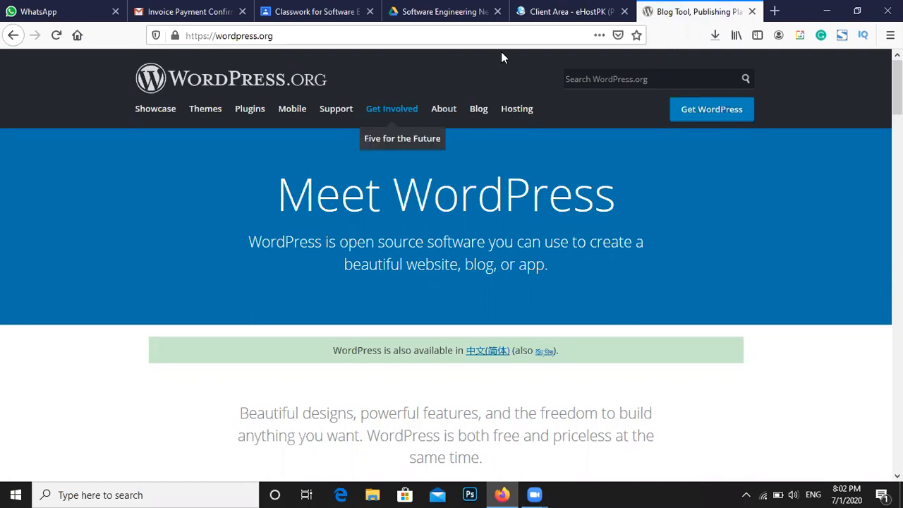
Load wordpress.com in a fresh tab, changing the autocompleted .org ending to .com
key(ctrl+t)
click(234, 29)
text(wordpress.org/)
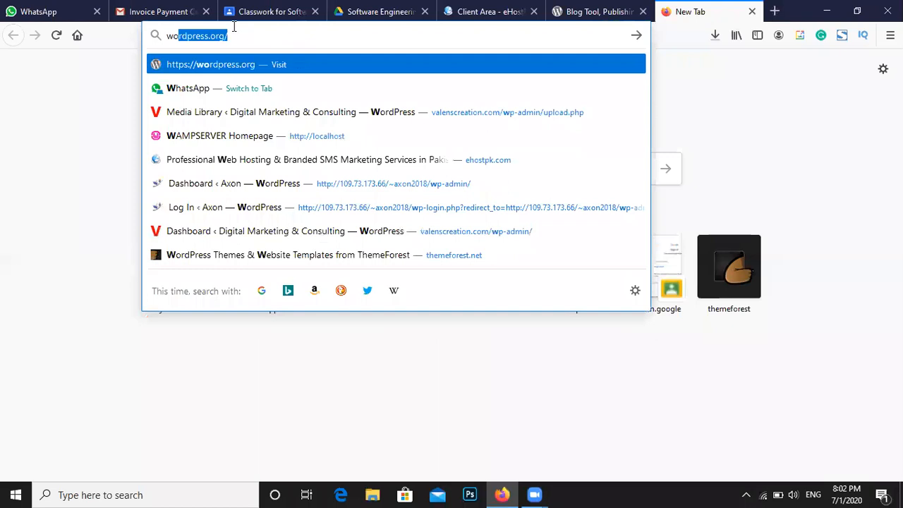
key(Right)
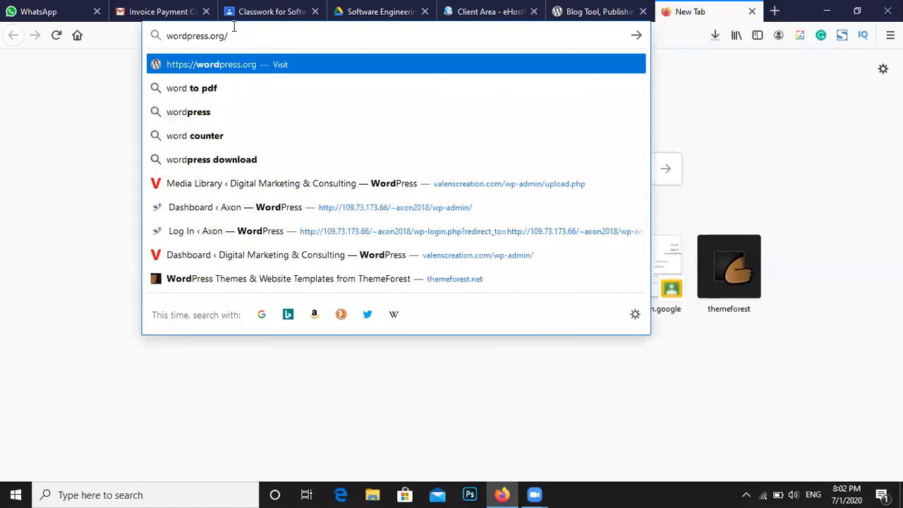
key(BackSpace)
key(BackSpace)
key(BackSpace)
key(BackSpace)
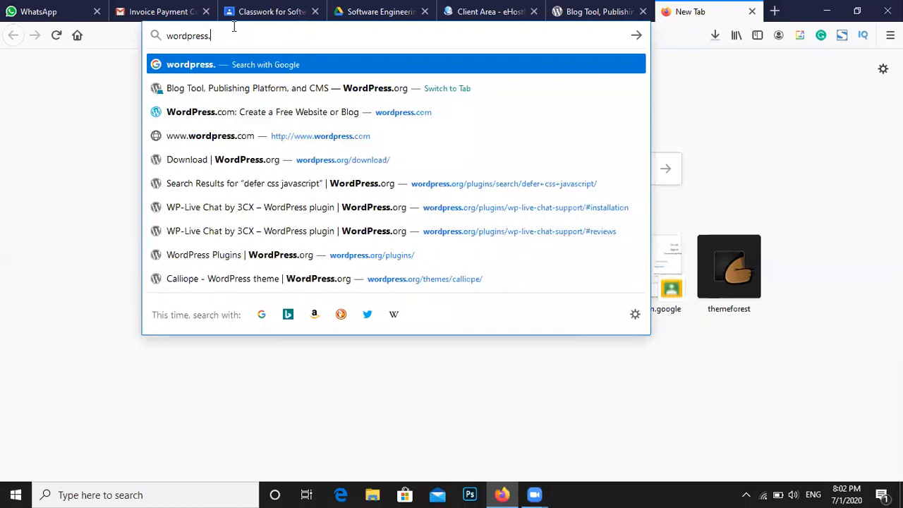
text(com/)
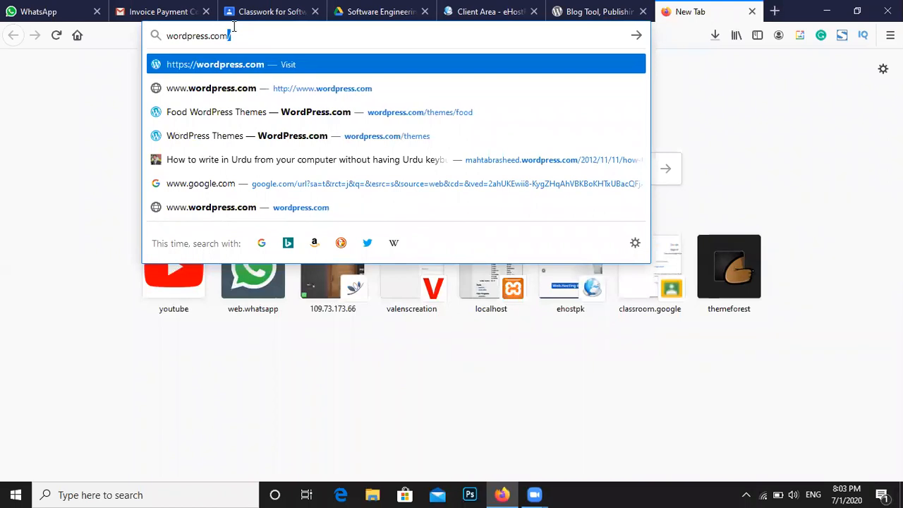
key(Return)
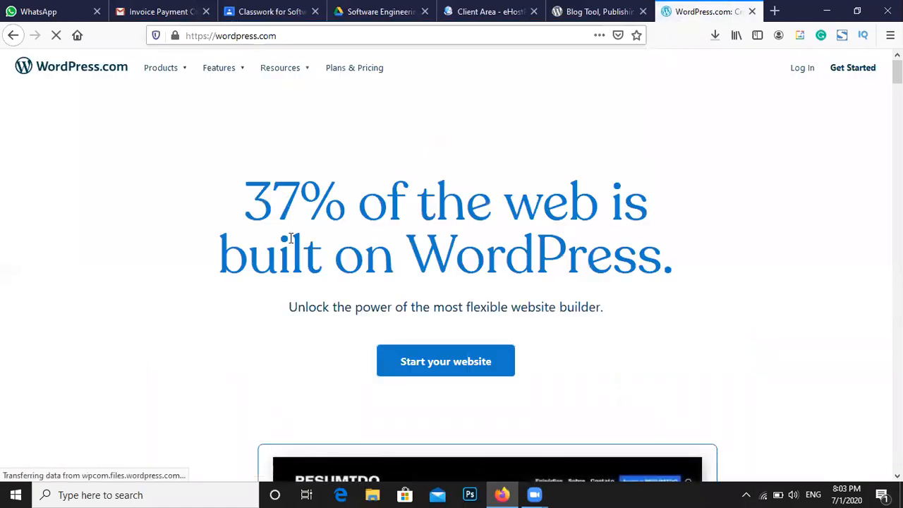
Highlight the WordPress.com headline, glance at the WhatsApp tab, then scroll down the homepage
drag(272, 205, 324, 254)
click(324, 254)
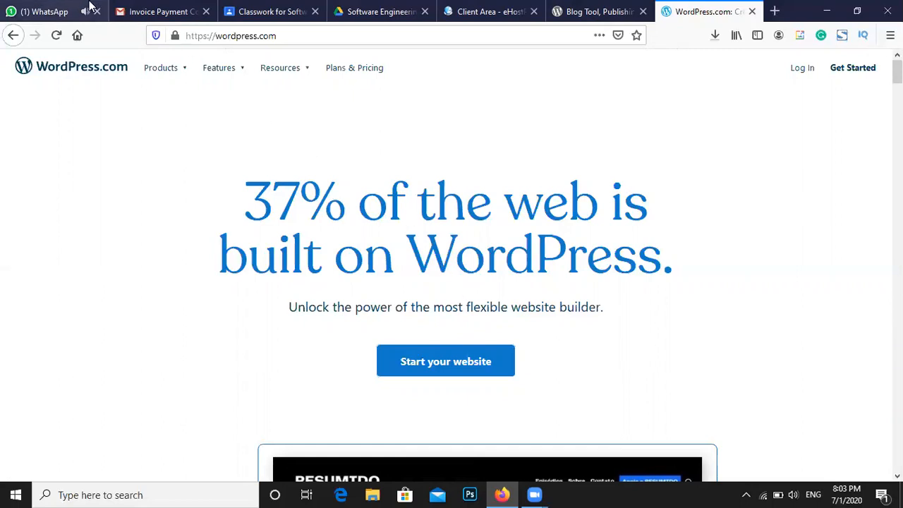
click(60, 8)
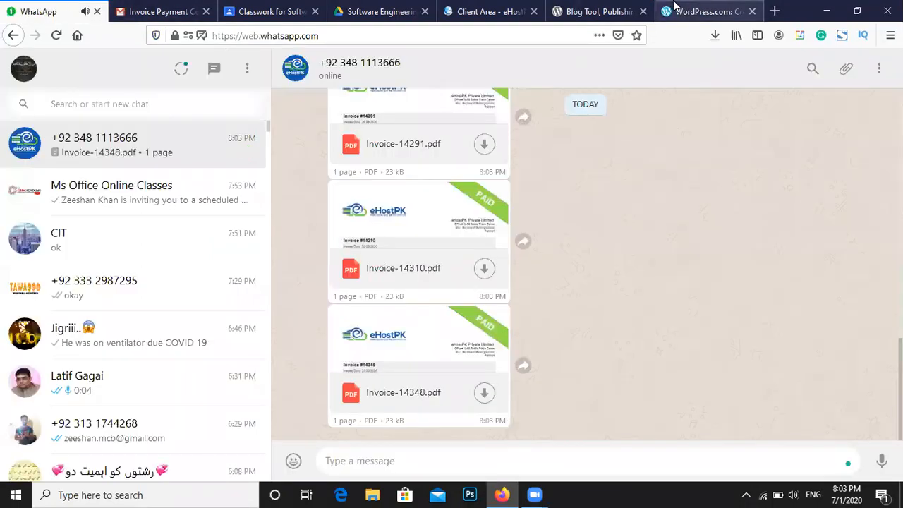
click(674, 7)
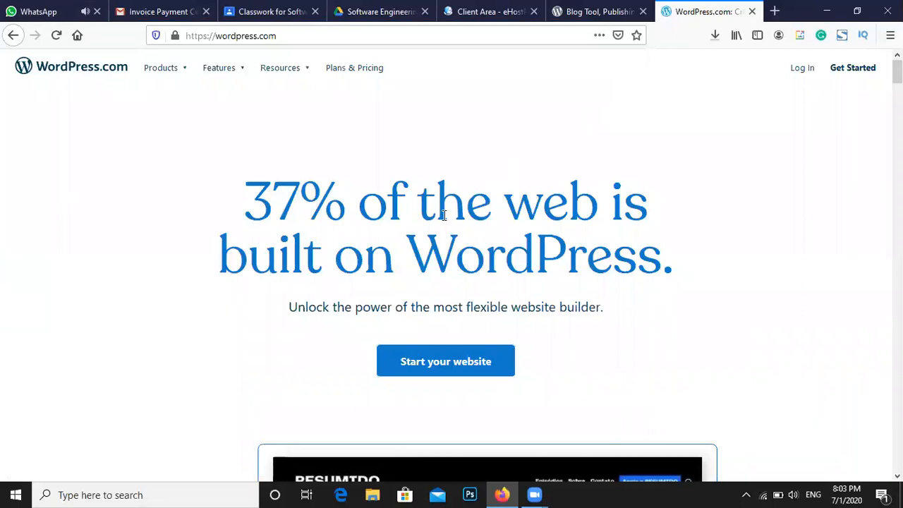
scroll(422, 219, down, 2)
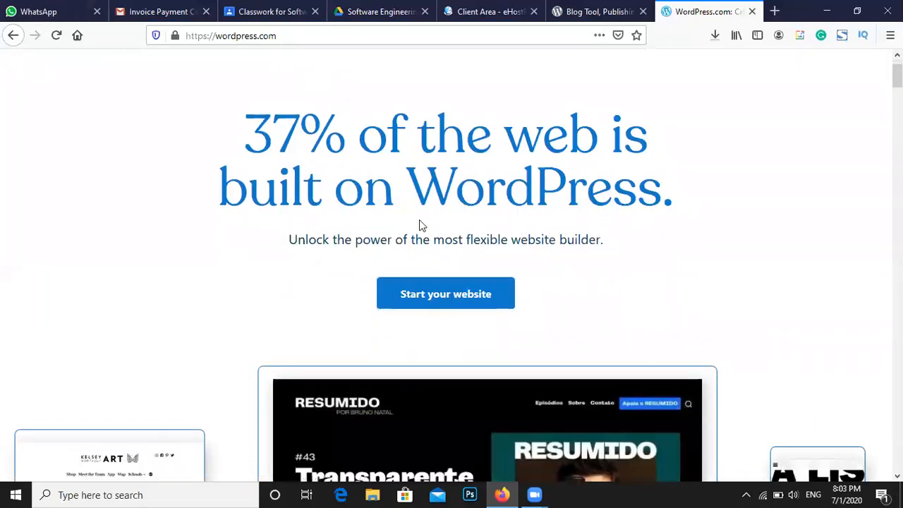
scroll(409, 232, down, 4)
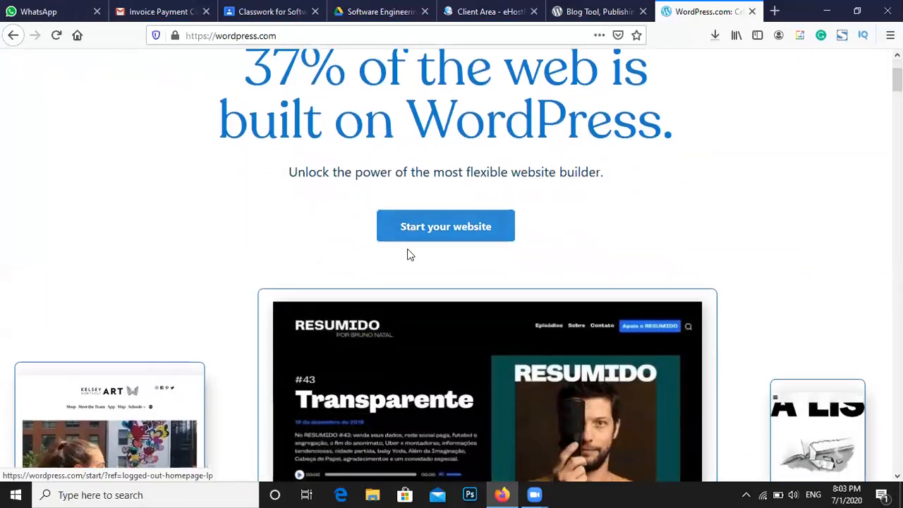
On the WordPress.org homepage, highlight the Meet WordPress heading and intro text
click(586, 10)
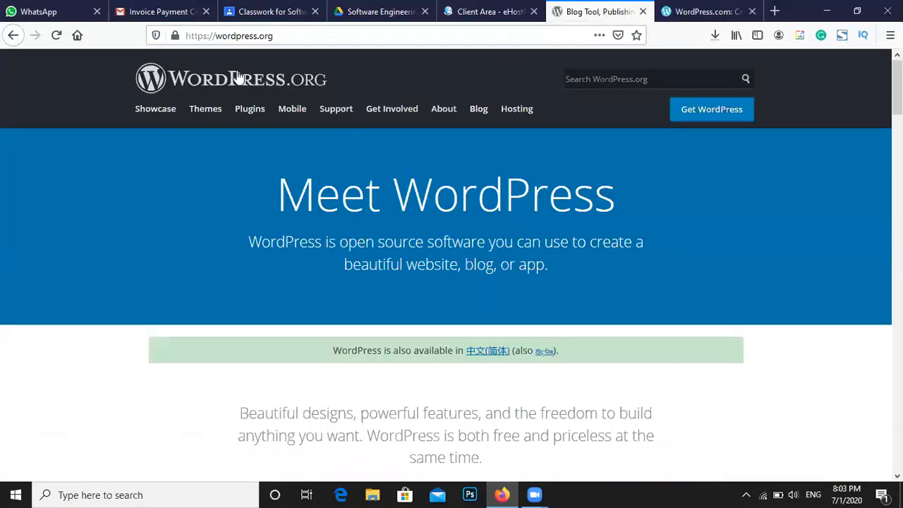
drag(315, 196, 529, 251)
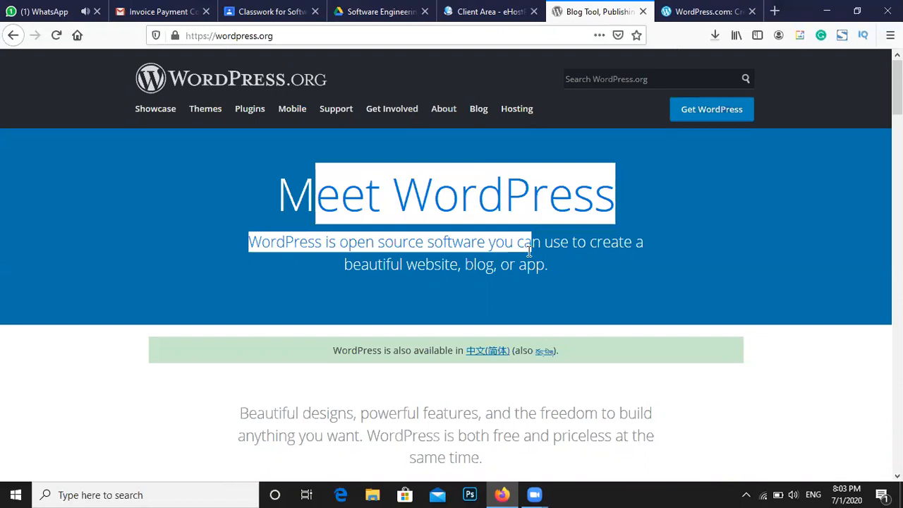
scroll(484, 266, down, 2)
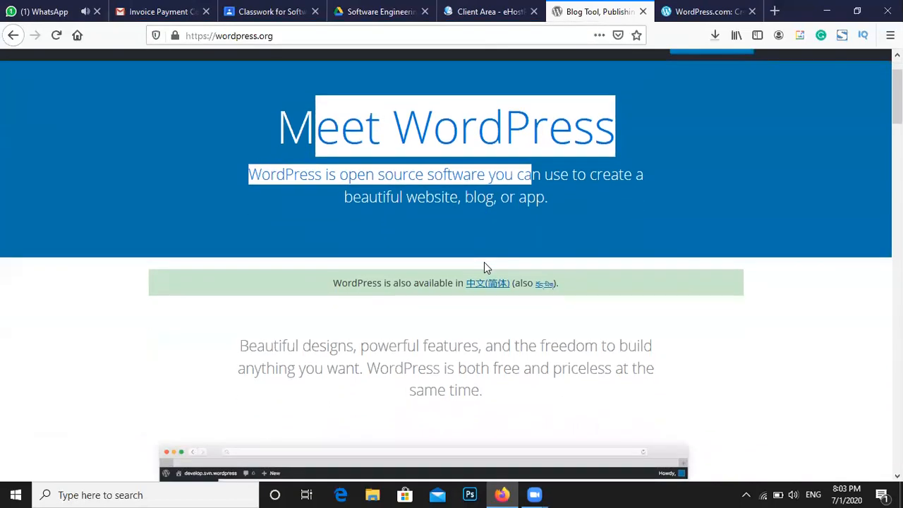
scroll(485, 266, up, 2)
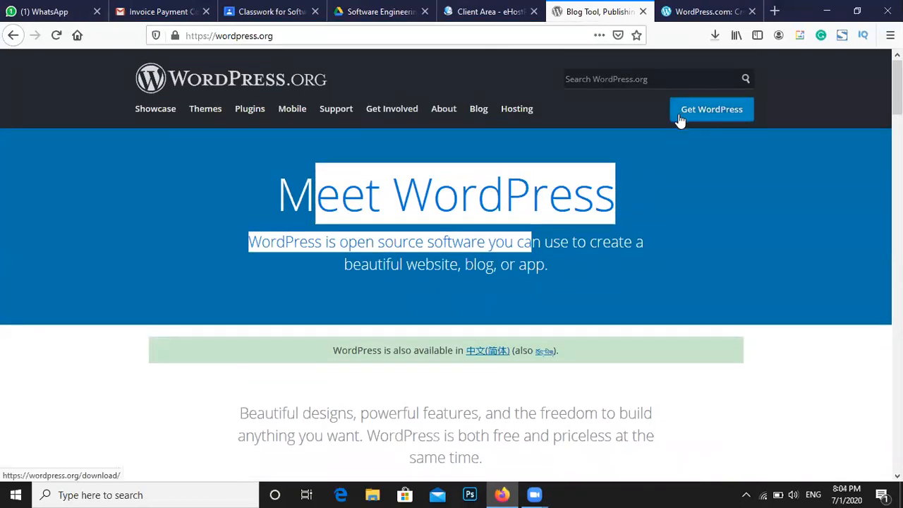
Scroll through the Popular grid in the WordPress.org Themes directory
click(194, 111)
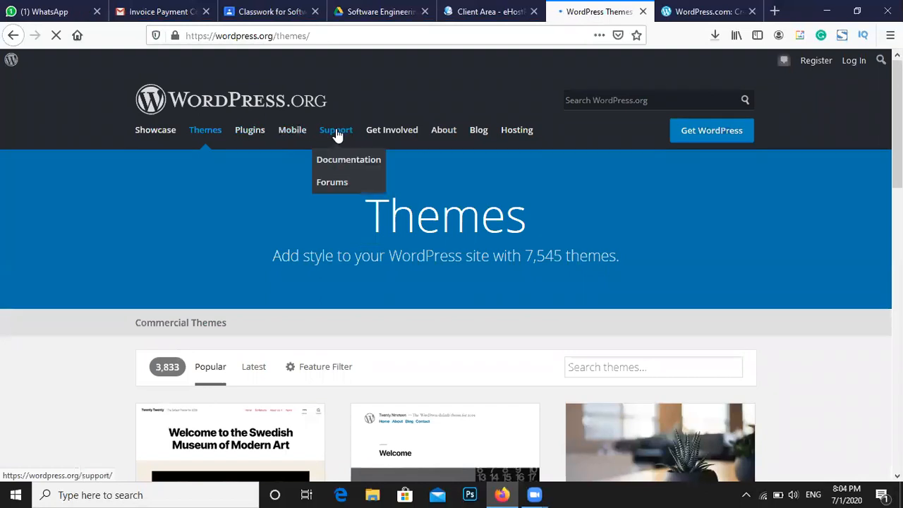
scroll(514, 151, down, 7)
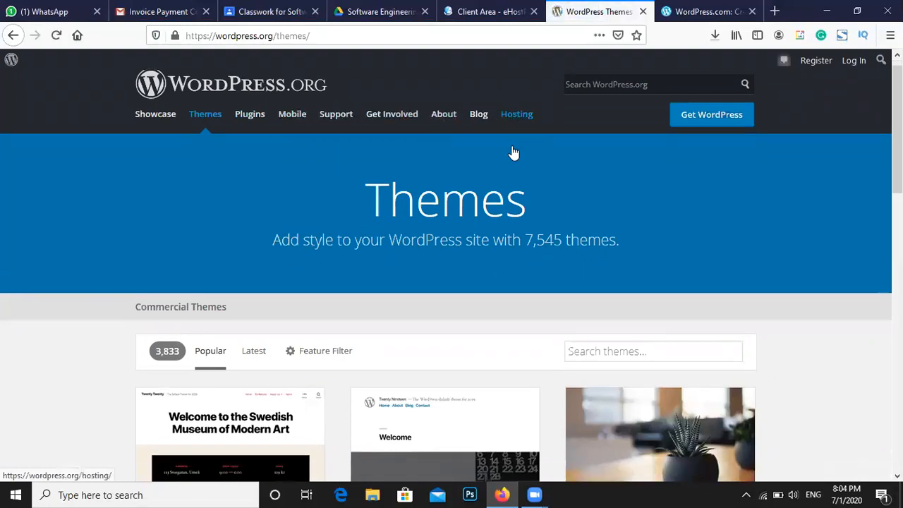
scroll(504, 169, down, 3)
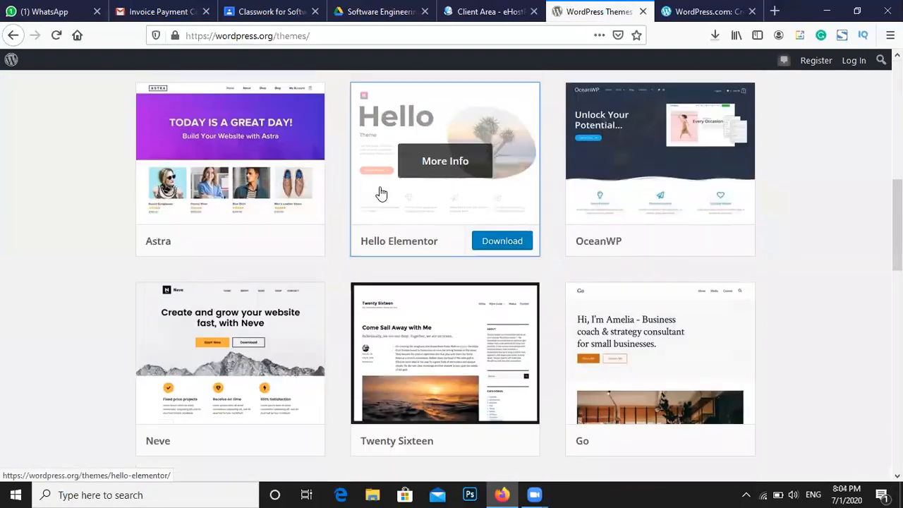
scroll(572, 309, down, 2)
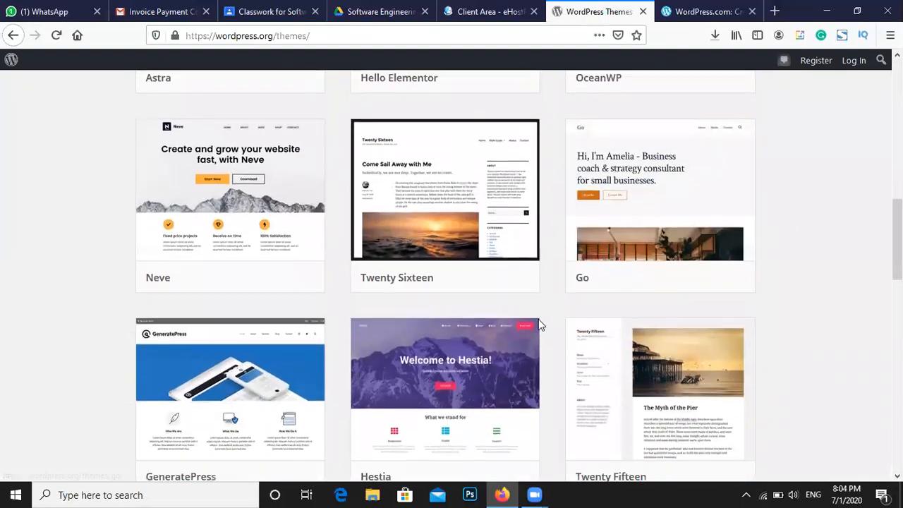
scroll(440, 325, down, 1)
scroll(440, 324, down, 3)
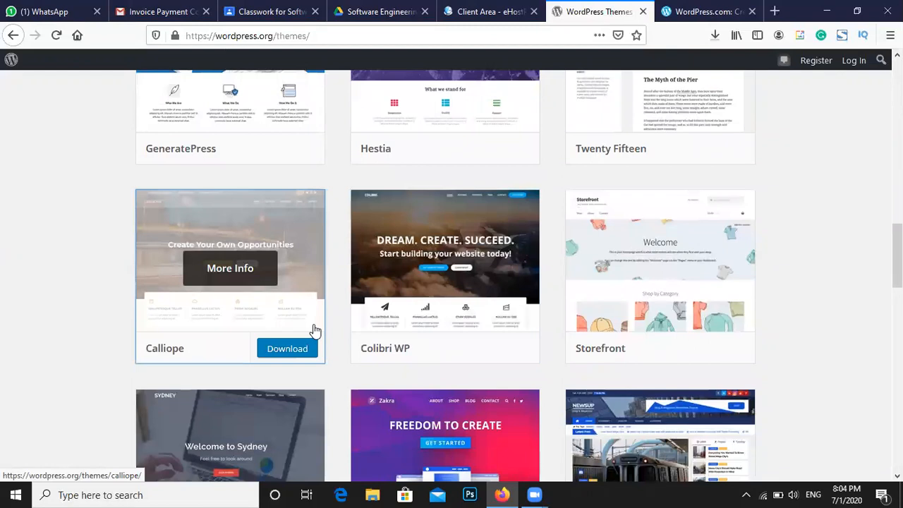
scroll(315, 332, down, 1)
scroll(316, 332, down, 1)
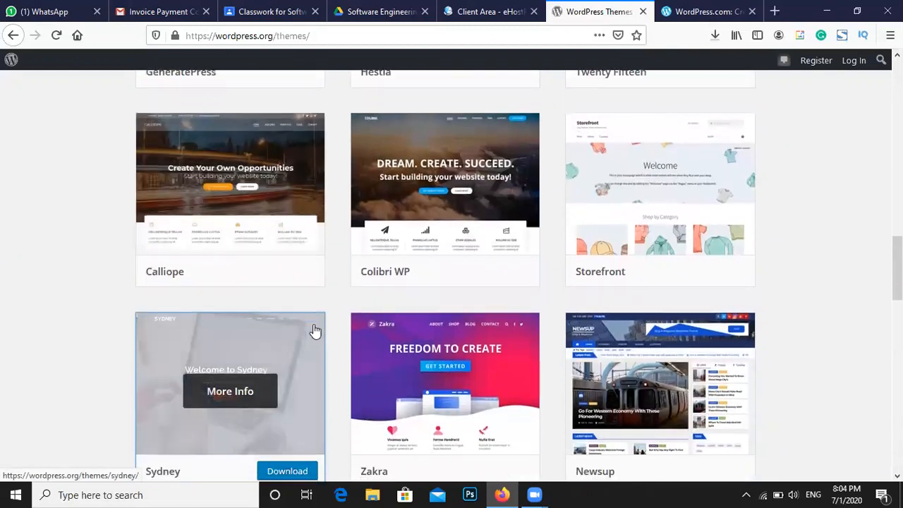
scroll(315, 332, down, 1)
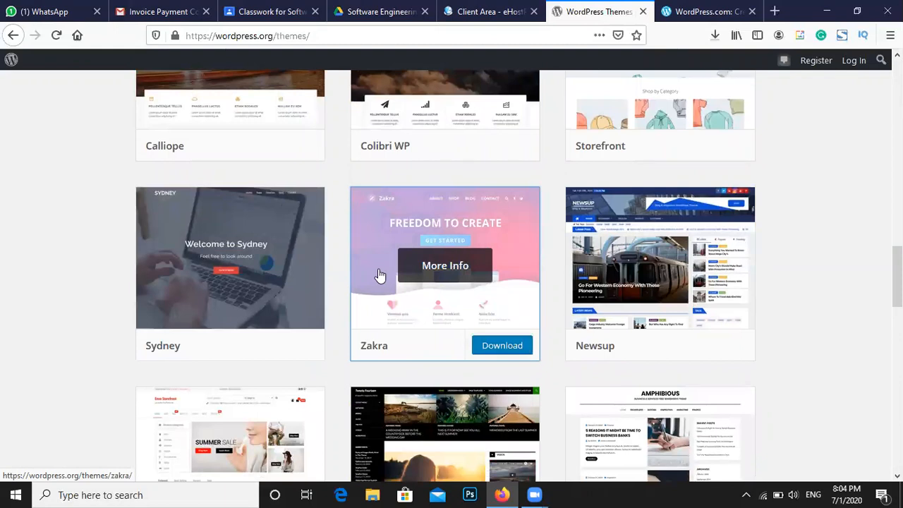
scroll(380, 275, down, 2)
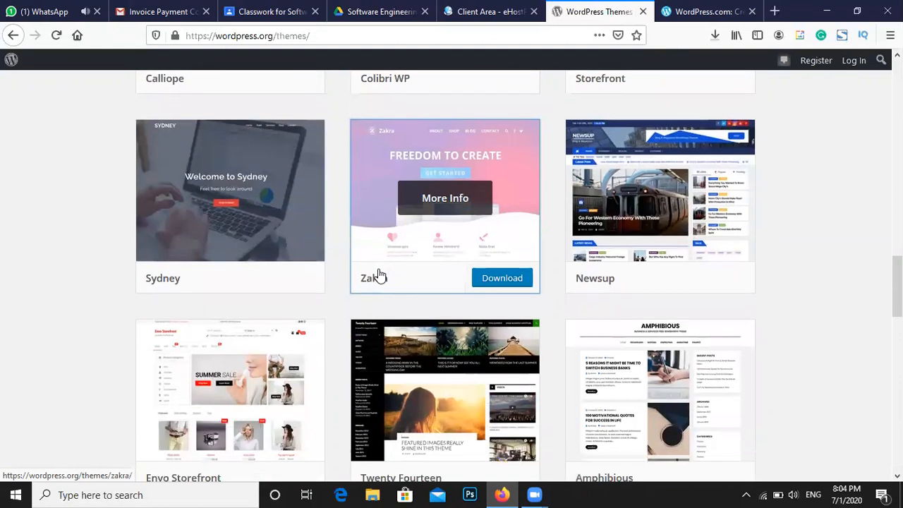
scroll(379, 275, down, 3)
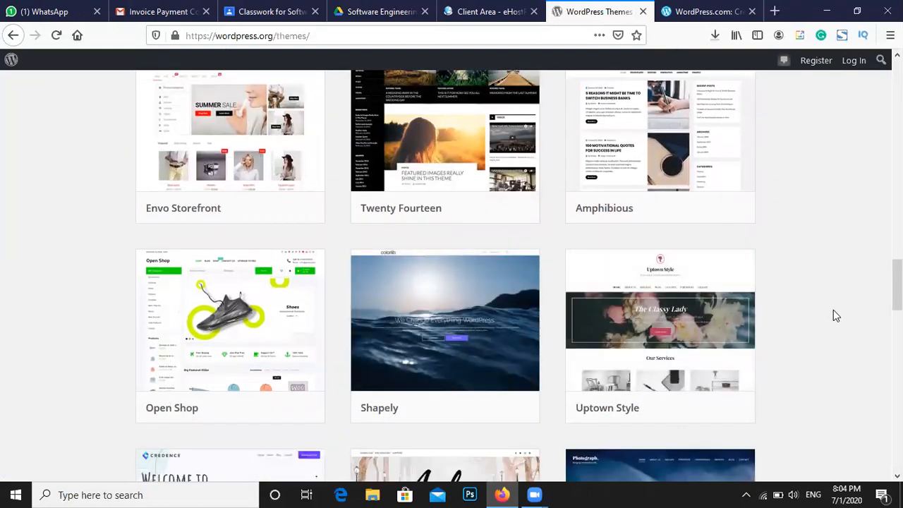
scroll(833, 316, up, 15)
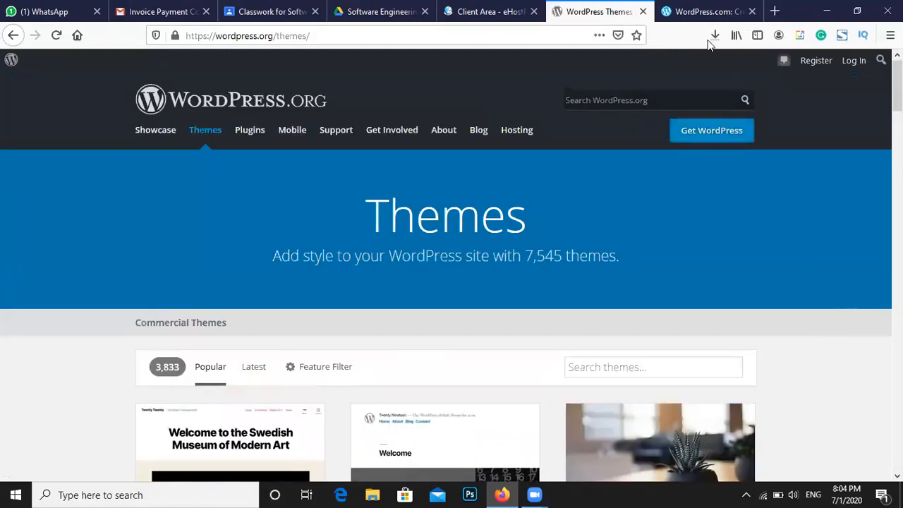
click(705, 12)
Scroll down the WordPress.com homepage through its themes, blocks and plugins sections, then back up
scroll(438, 240, up, 3)
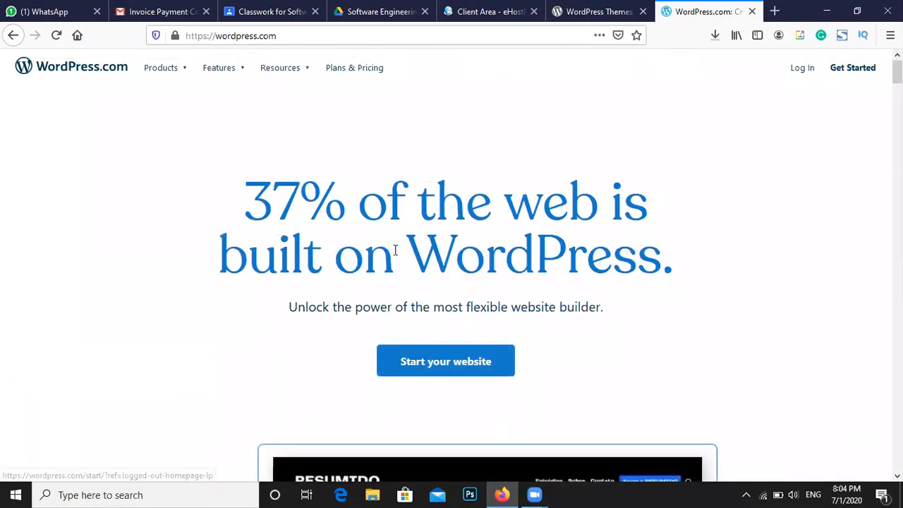
scroll(279, 200, down, 2)
drag(242, 147, 610, 260)
scroll(610, 260, down, 8)
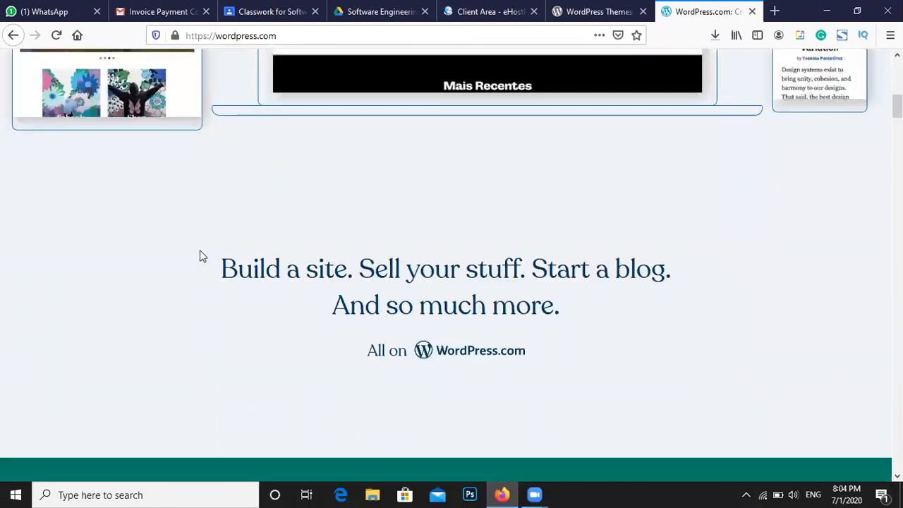
drag(202, 255, 602, 312)
scroll(604, 314, down, 3)
scroll(603, 314, down, 5)
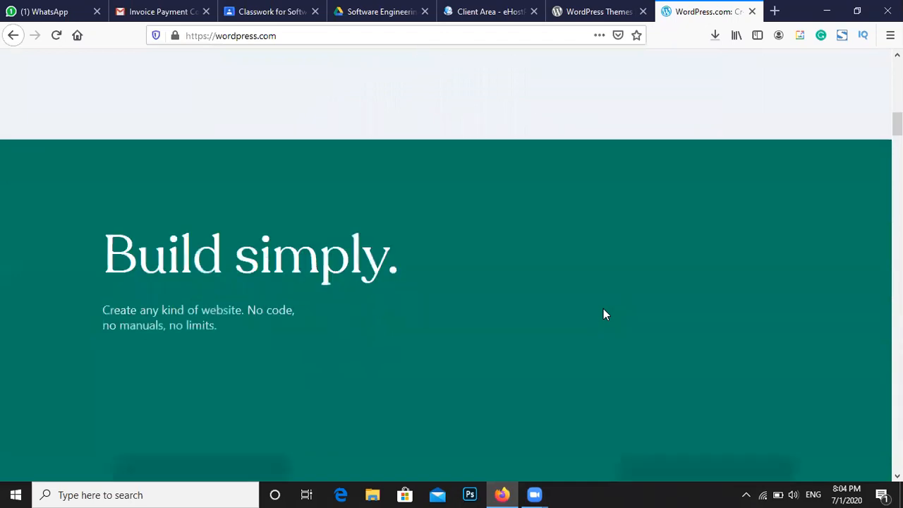
scroll(603, 315, down, 3)
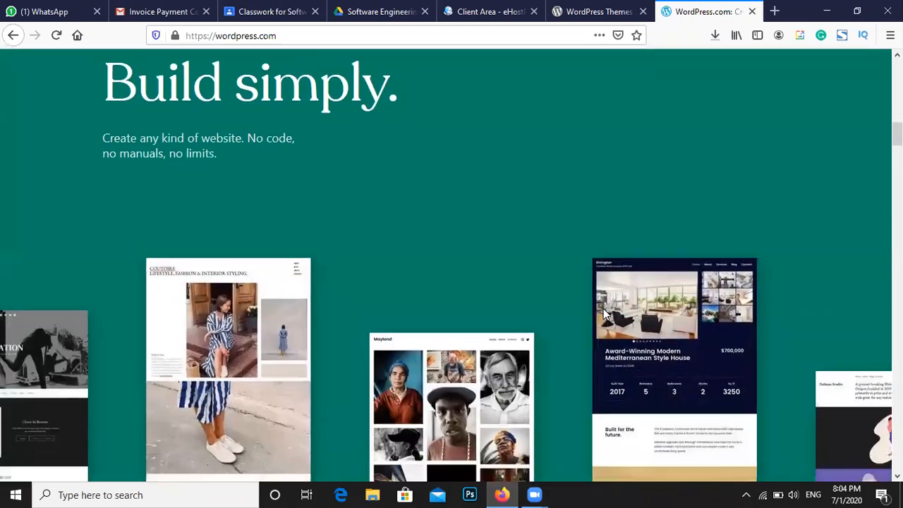
scroll(584, 322, down, 5)
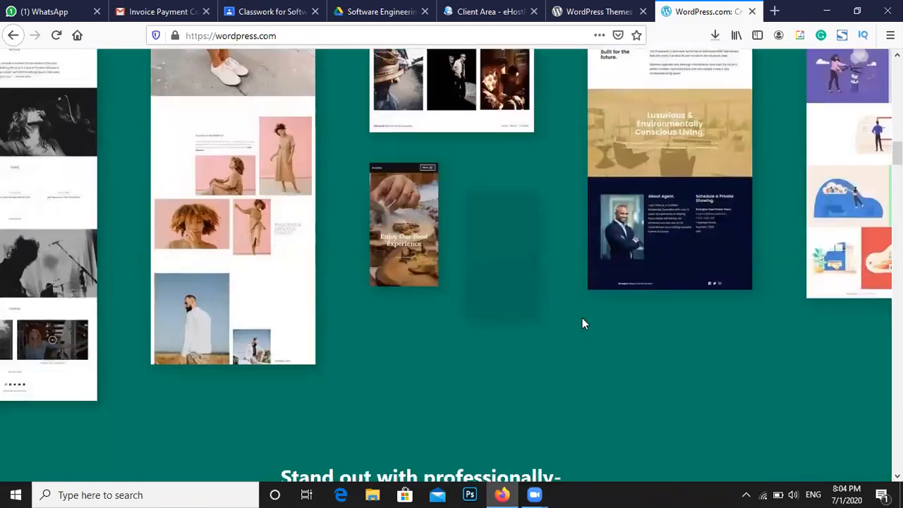
scroll(583, 324, down, 5)
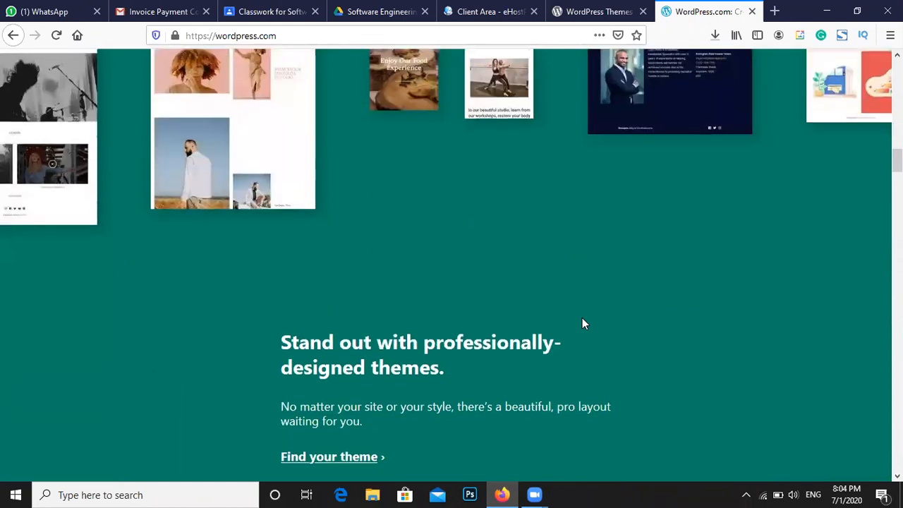
scroll(582, 324, down, 8)
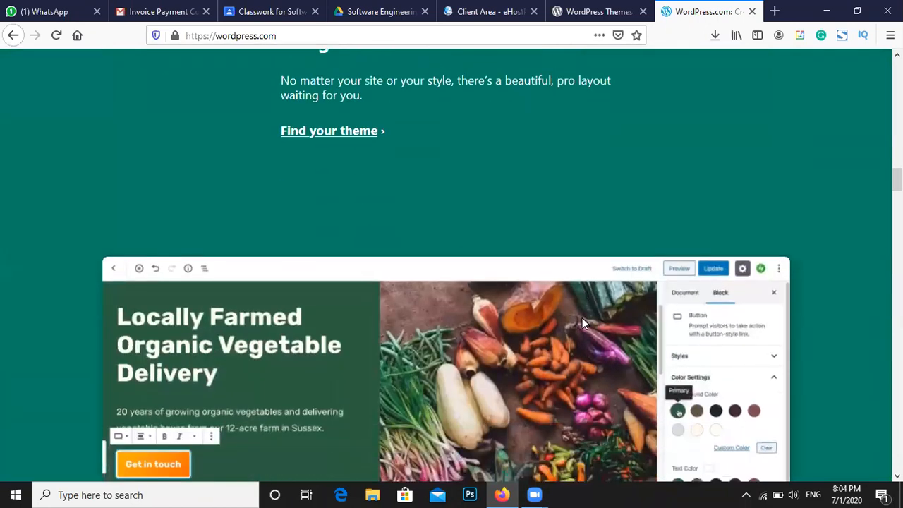
scroll(583, 324, down, 4)
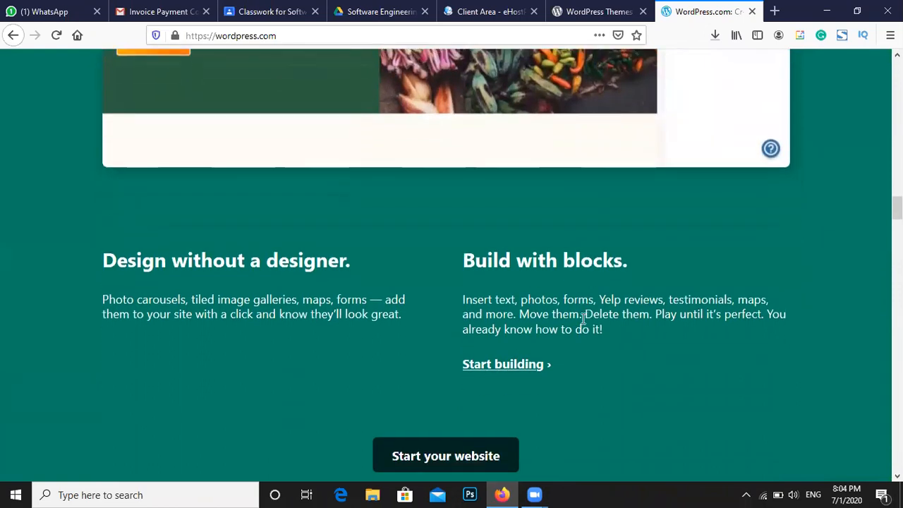
scroll(583, 324, down, 4)
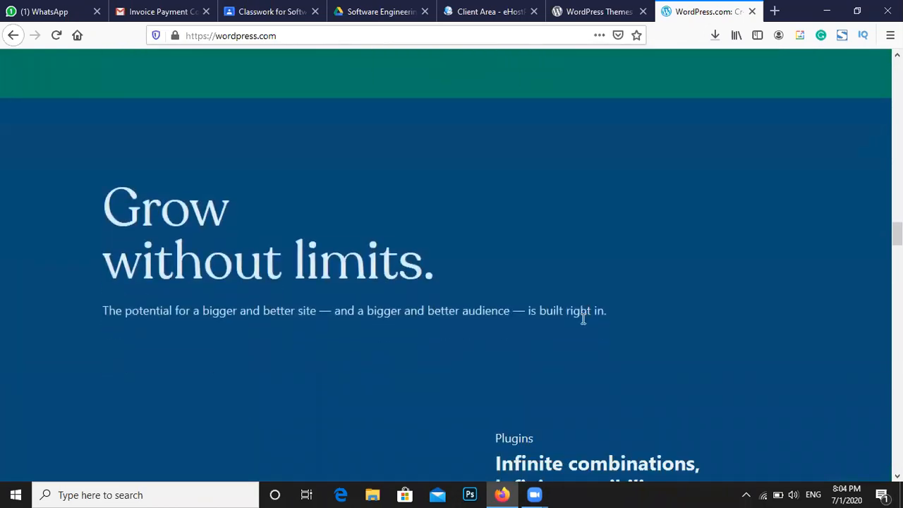
scroll(555, 332, down, 2)
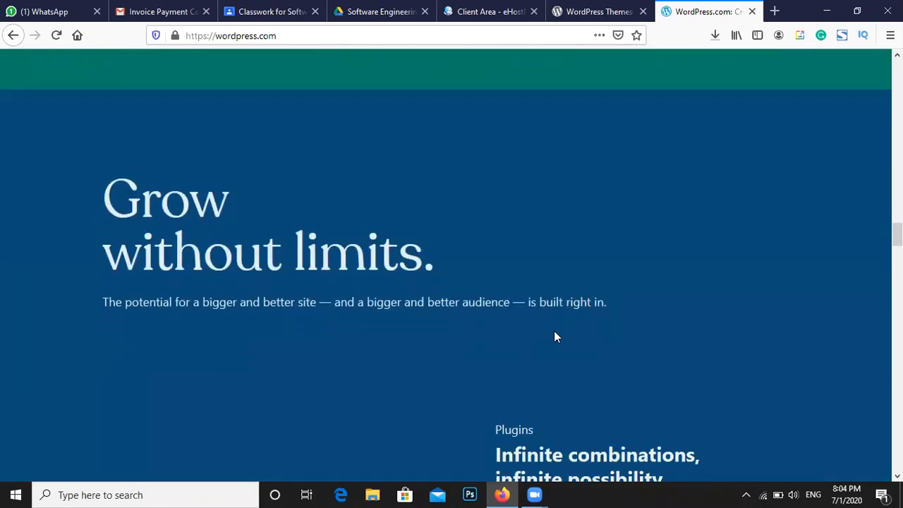
scroll(551, 332, up, 5)
scroll(545, 330, up, 15)
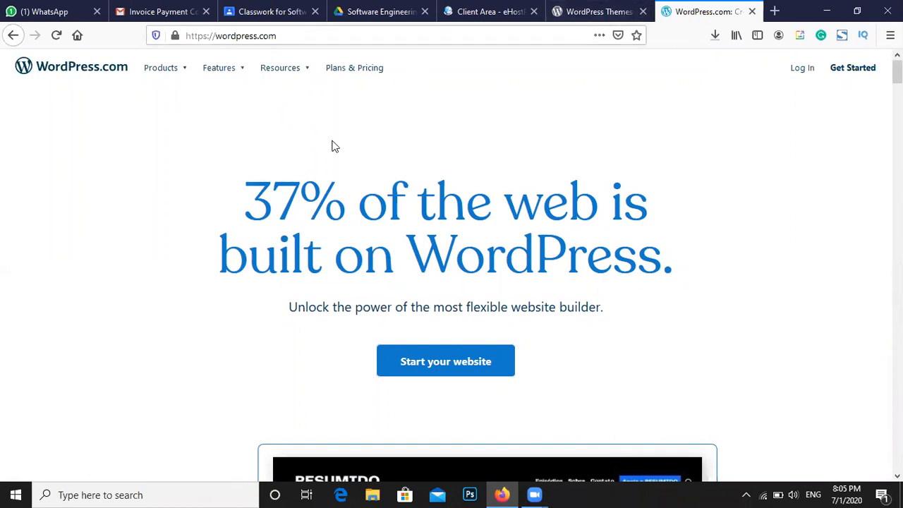
Search Google for godaddy in a new tab and open the official GoDaddy site
drag(191, 36, 286, 35)
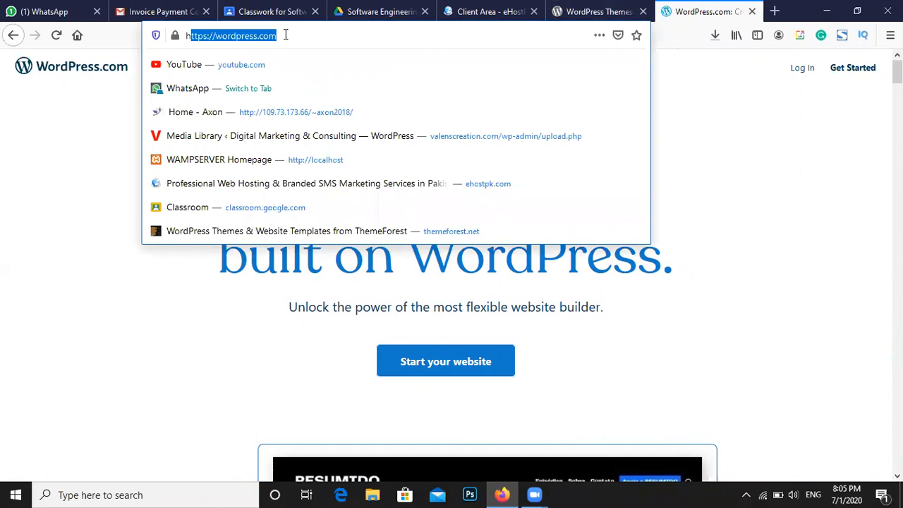
click(285, 34)
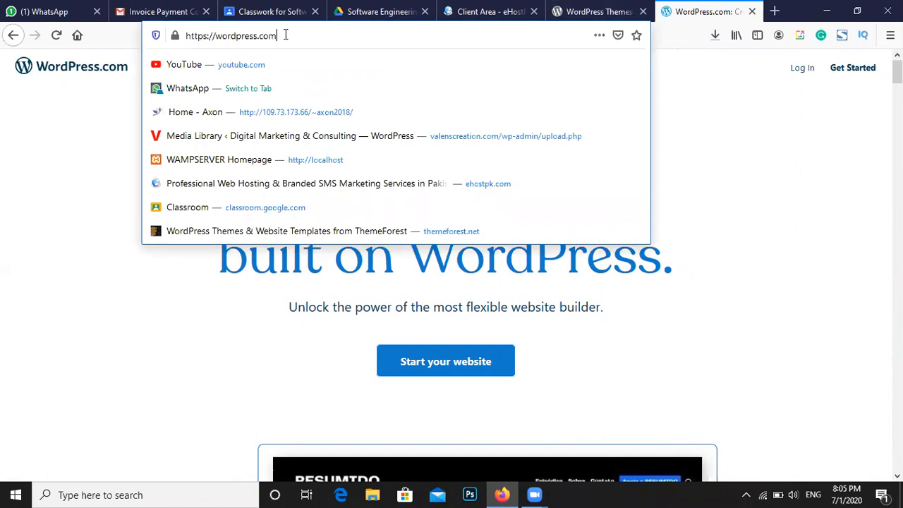
click(734, 128)
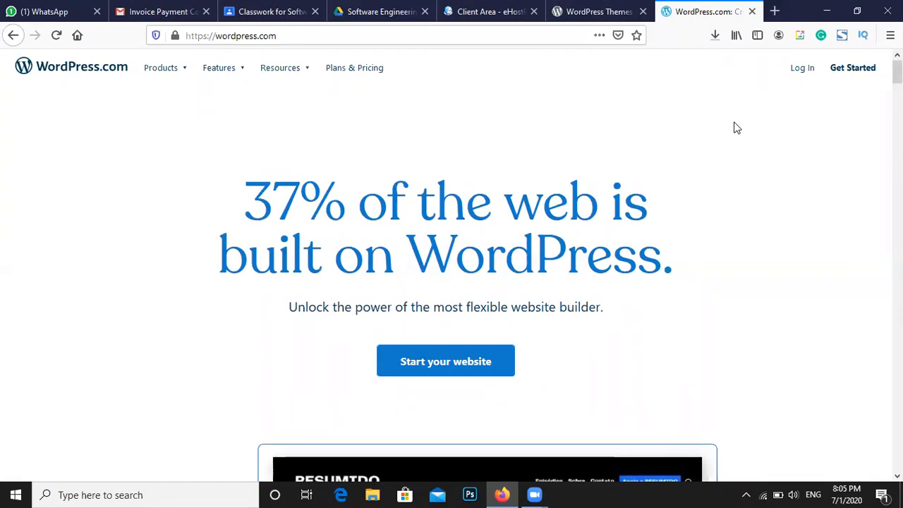
click(775, 12)
click(360, 161)
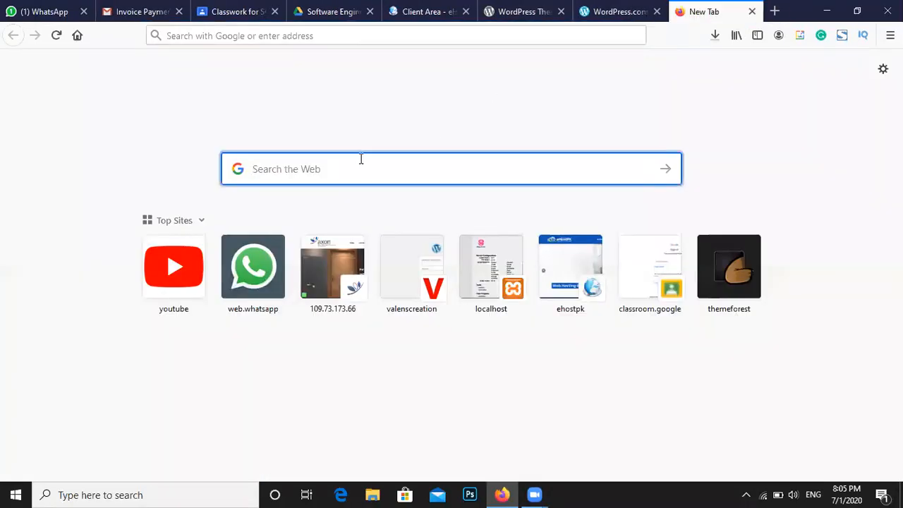
text(go)
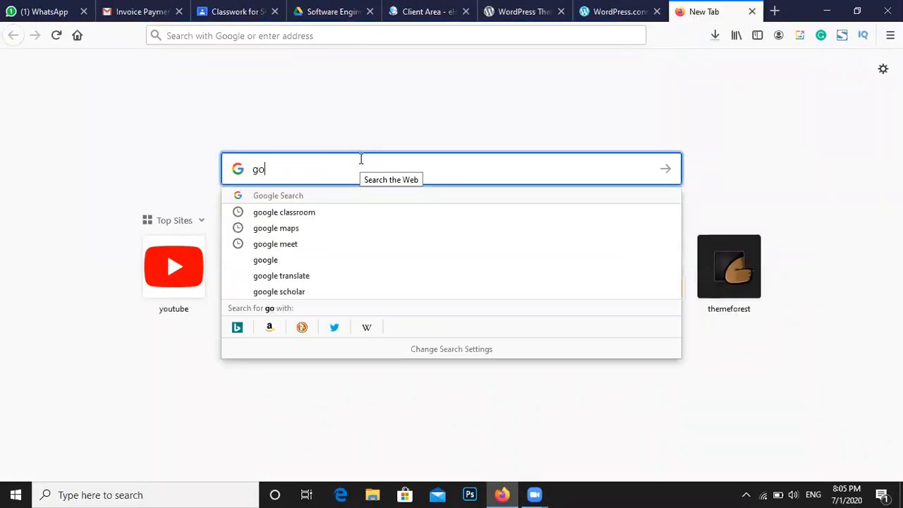
text(da)
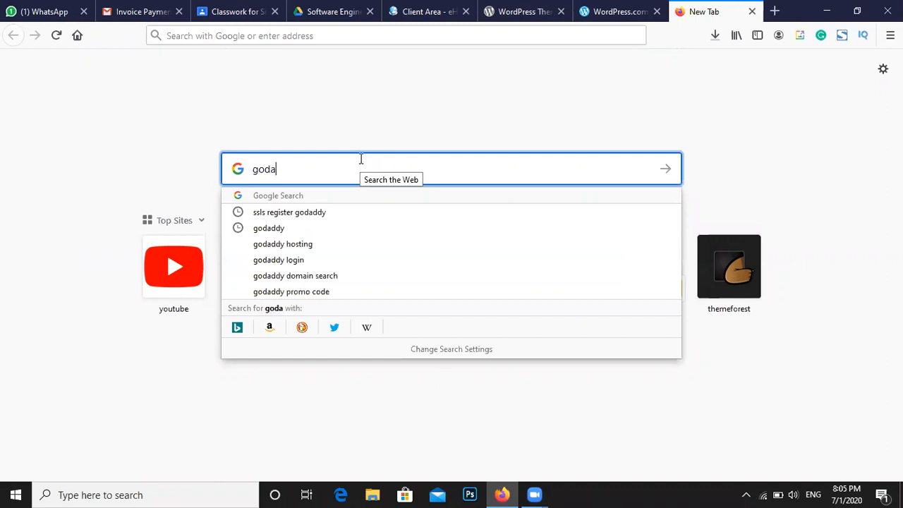
key(Down)
key(Down)
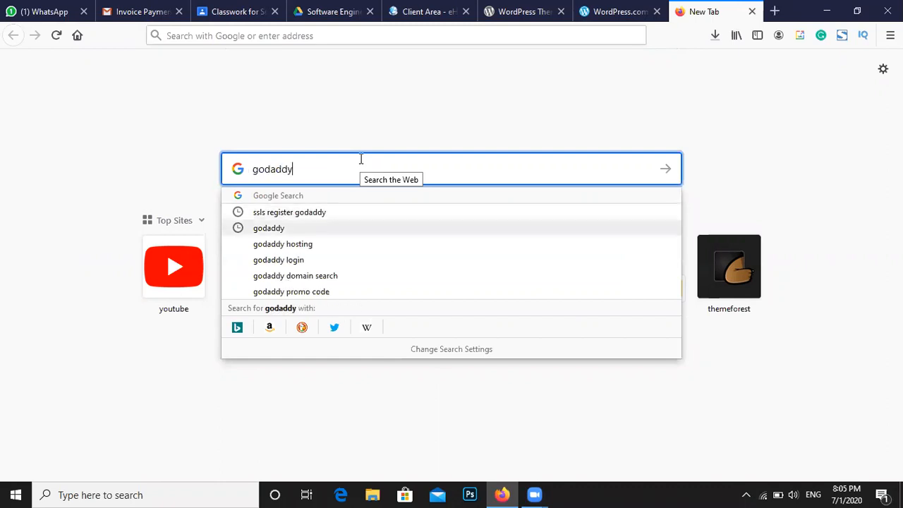
key(Return)
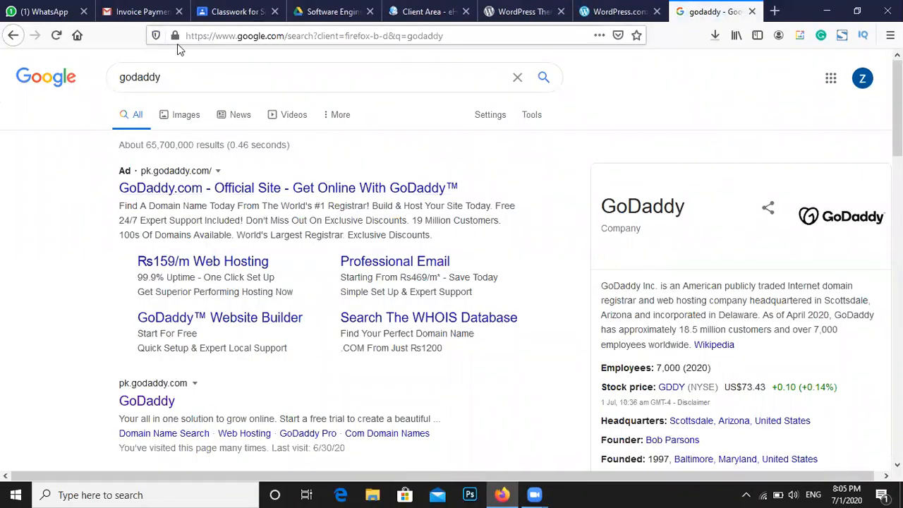
click(175, 197)
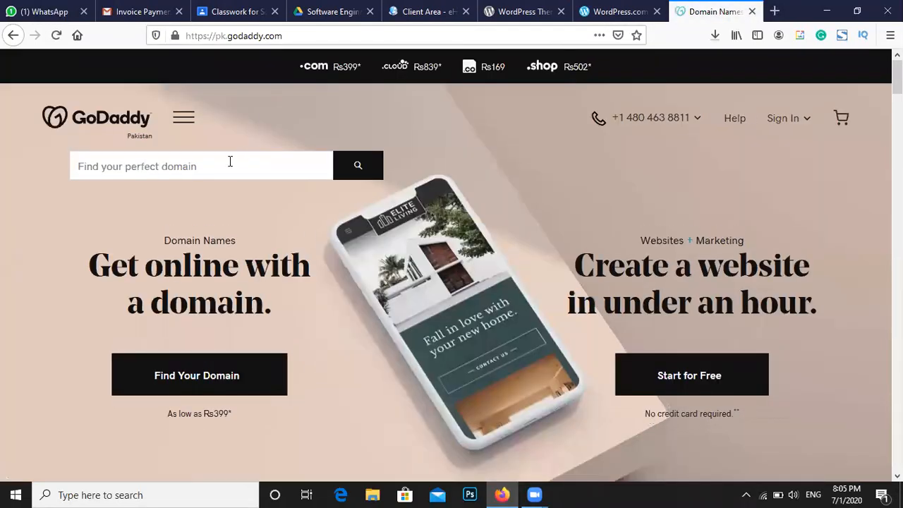
Search GoDaddy's domain finder for nailabeautysalon
click(229, 162)
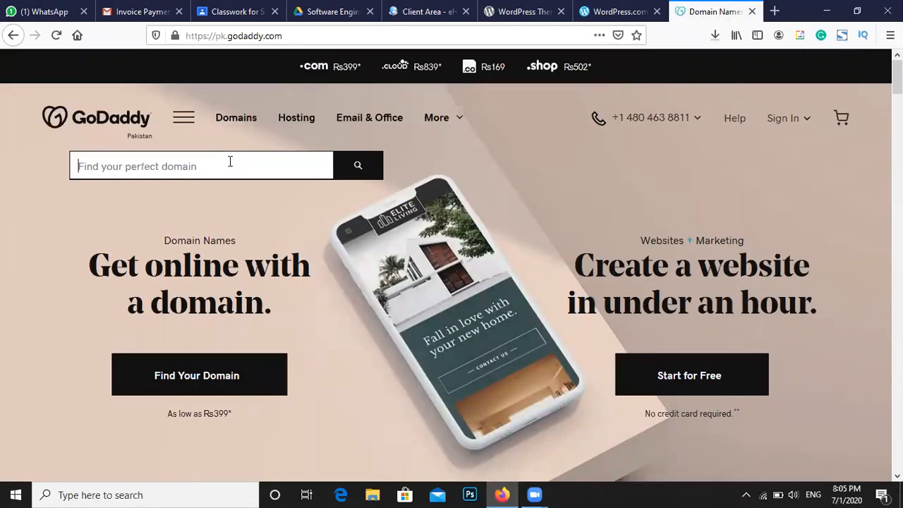
text(nailabeauty)
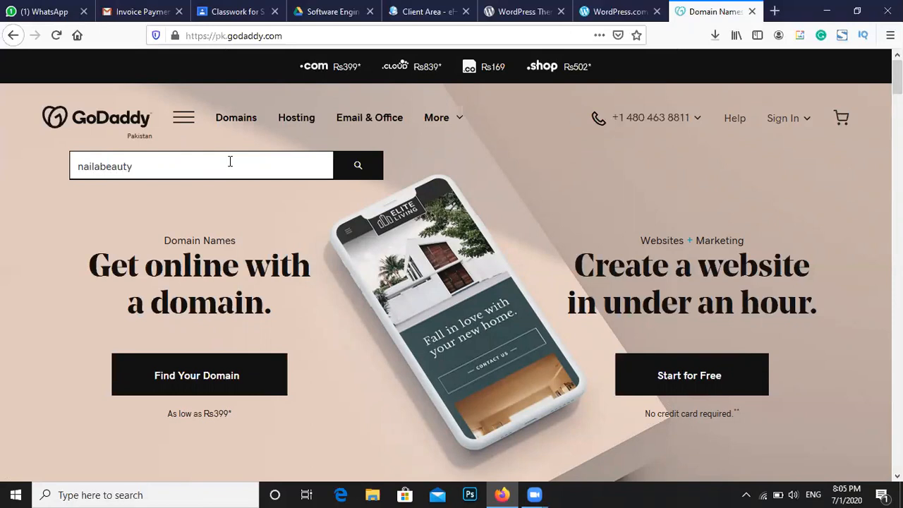
text(salon)
key(Return)
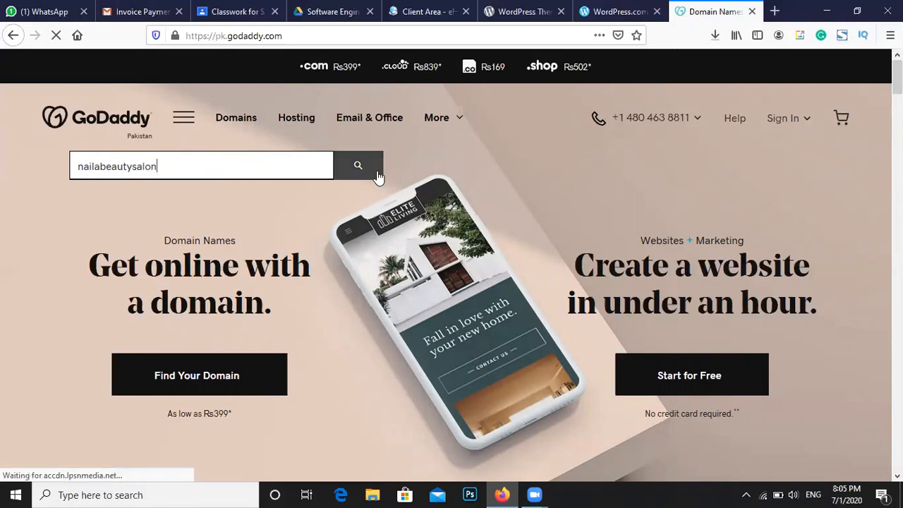
click(374, 174)
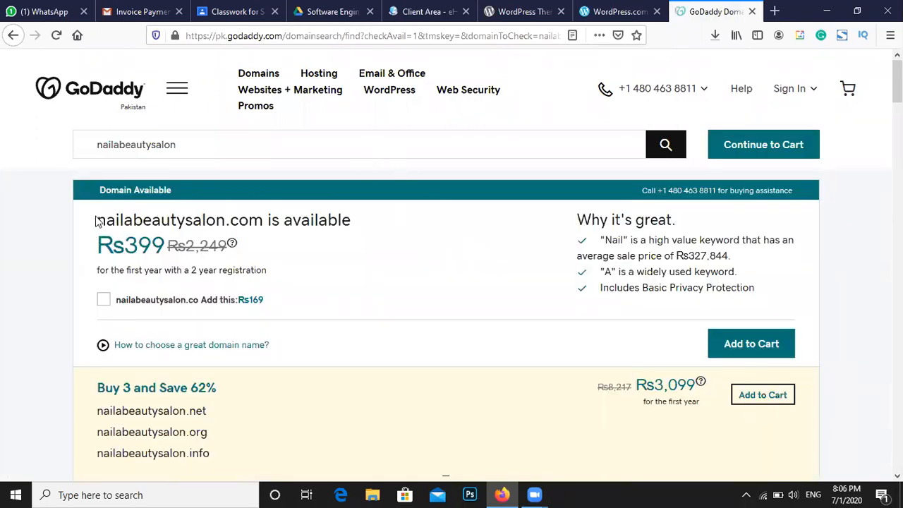
Highlight the available nailabeautysalon.com name and its Rs399 first-year price
drag(96, 221, 139, 216)
drag(168, 216, 250, 220)
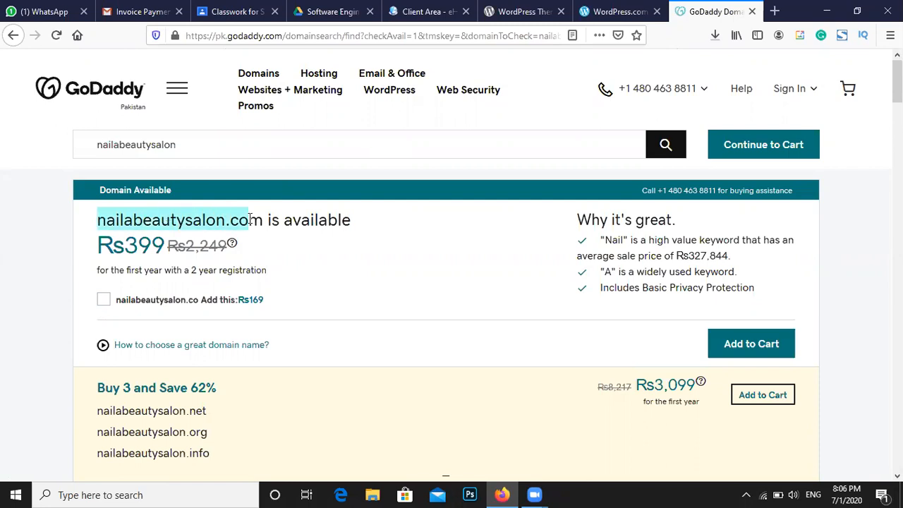
drag(256, 218, 261, 219)
click(261, 219)
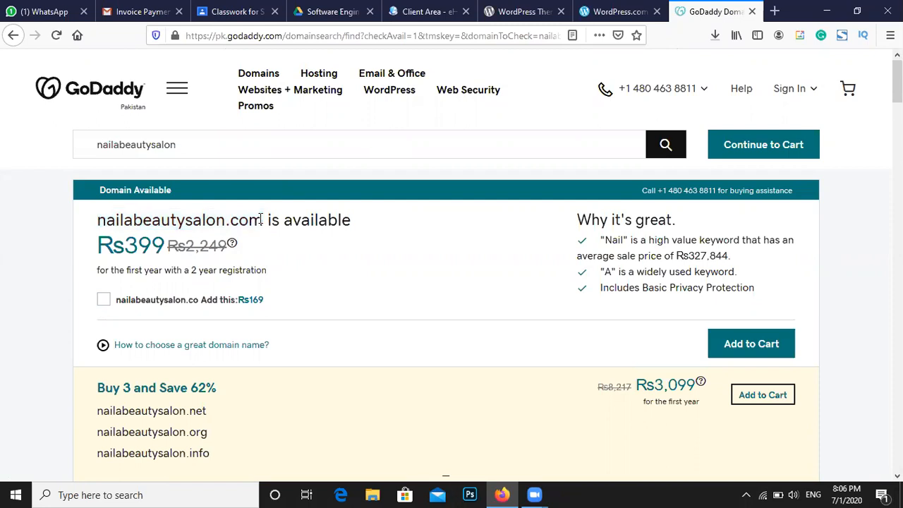
drag(124, 244, 165, 245)
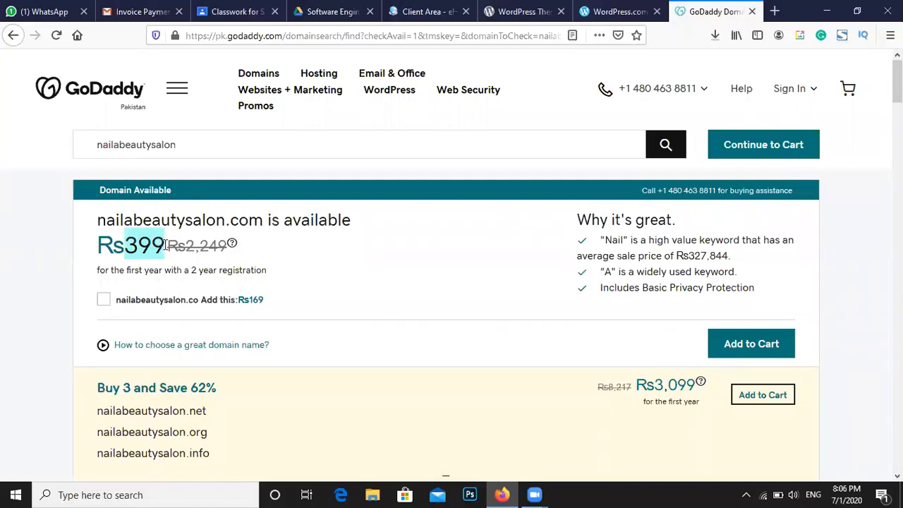
click(313, 242)
Point out the 2 year registration terms and the struck-through original price, scrolling the results
drag(163, 274, 221, 274)
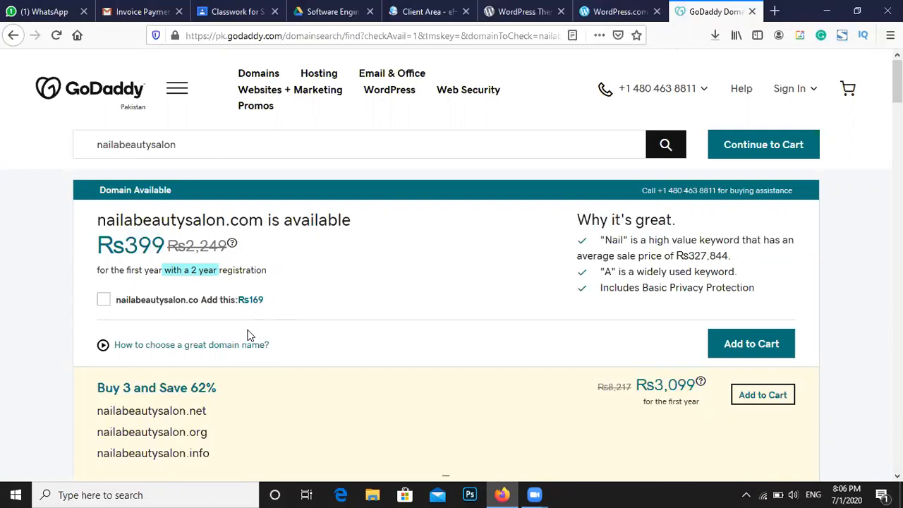
click(312, 281)
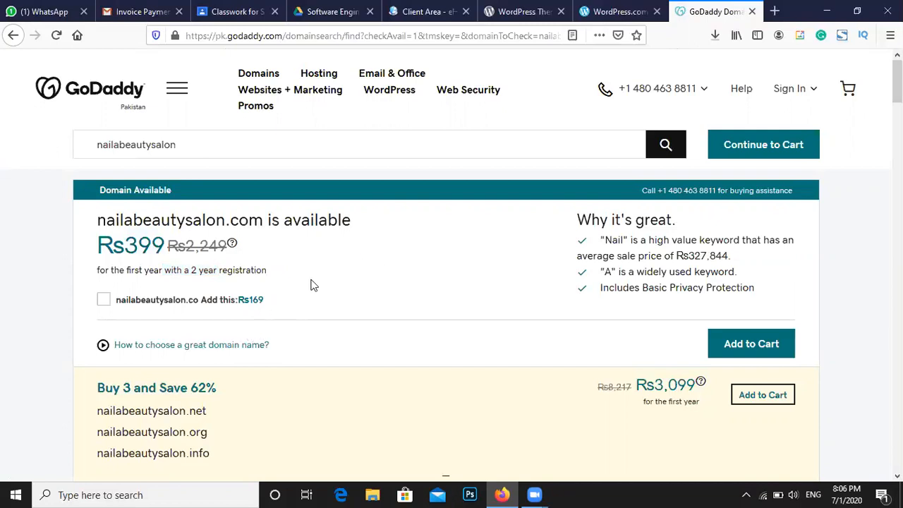
drag(186, 246, 223, 242)
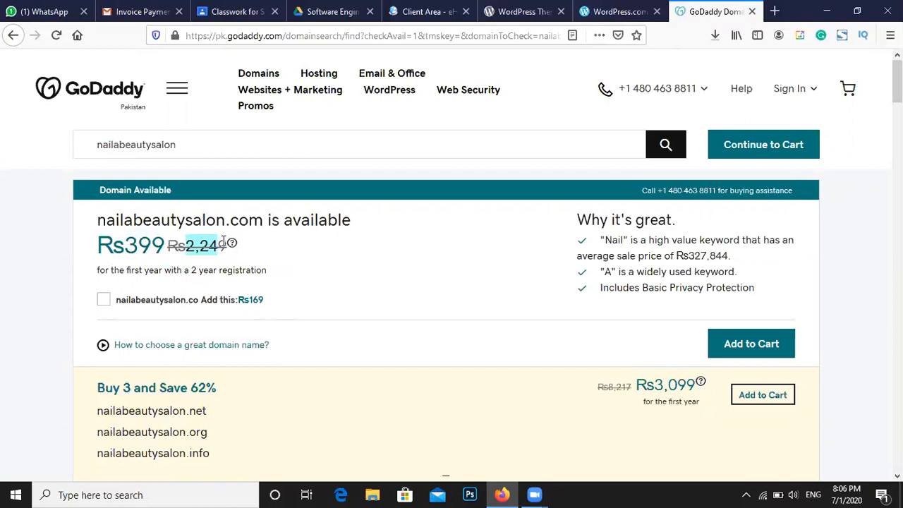
scroll(285, 267, down, 3)
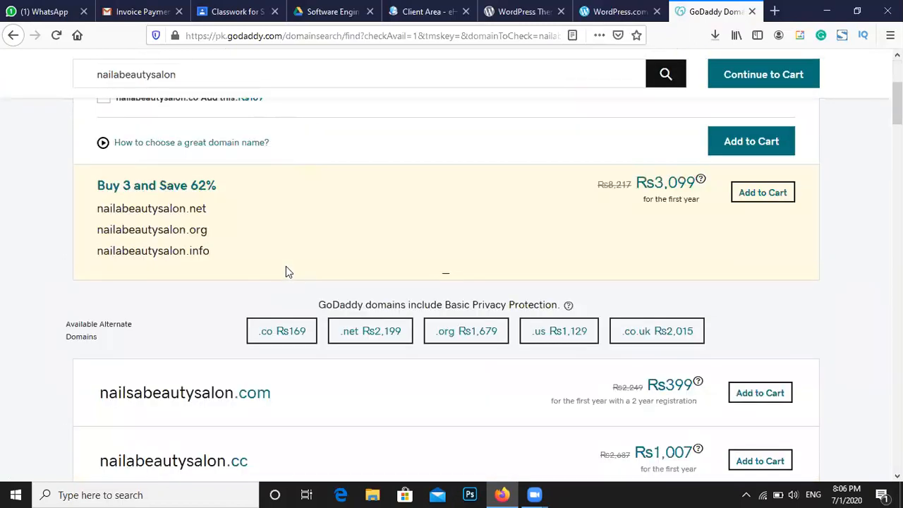
scroll(286, 269, down, 1)
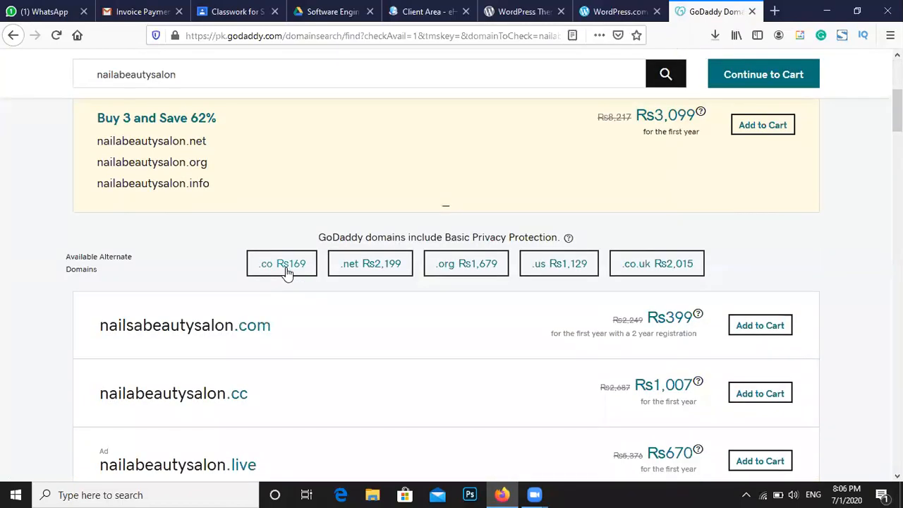
scroll(180, 276, down, 3)
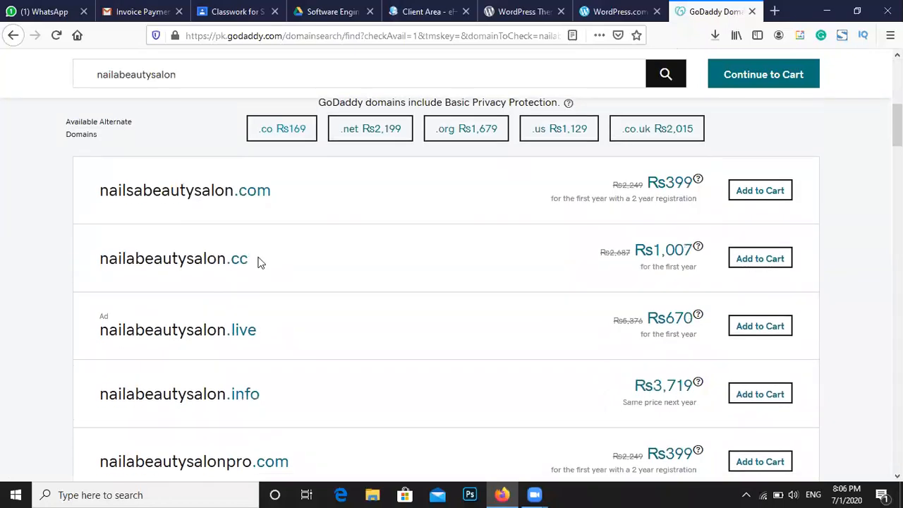
scroll(230, 324, up, 6)
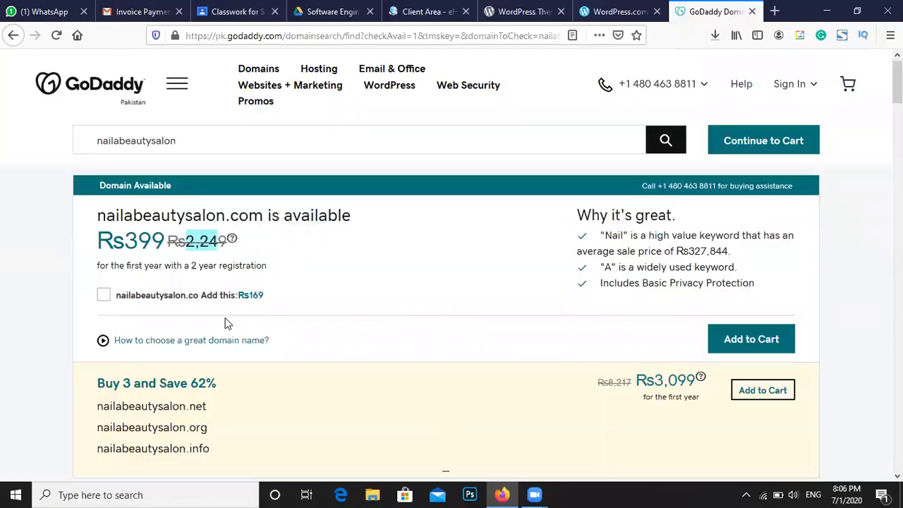
click(214, 141)
Search for nailabeautysalon.us and highlight its Rs1,129 first-year price
text(.us)
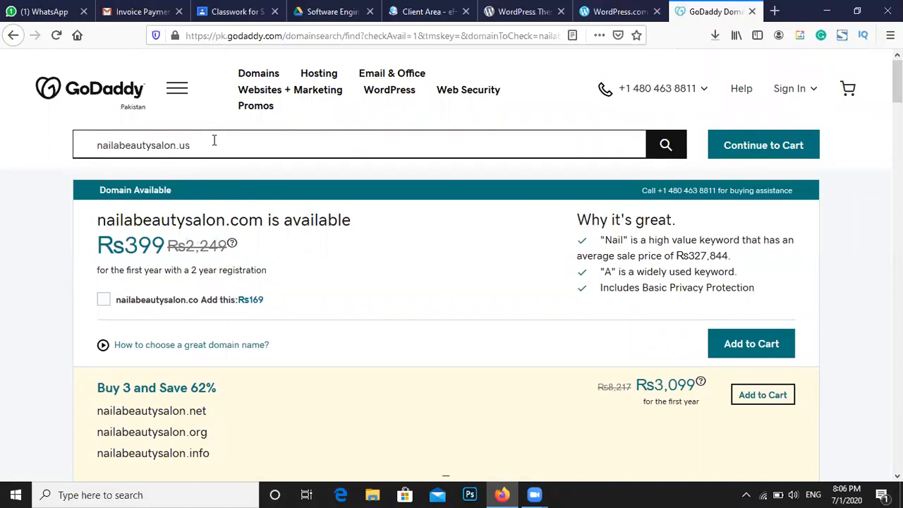
key(Return)
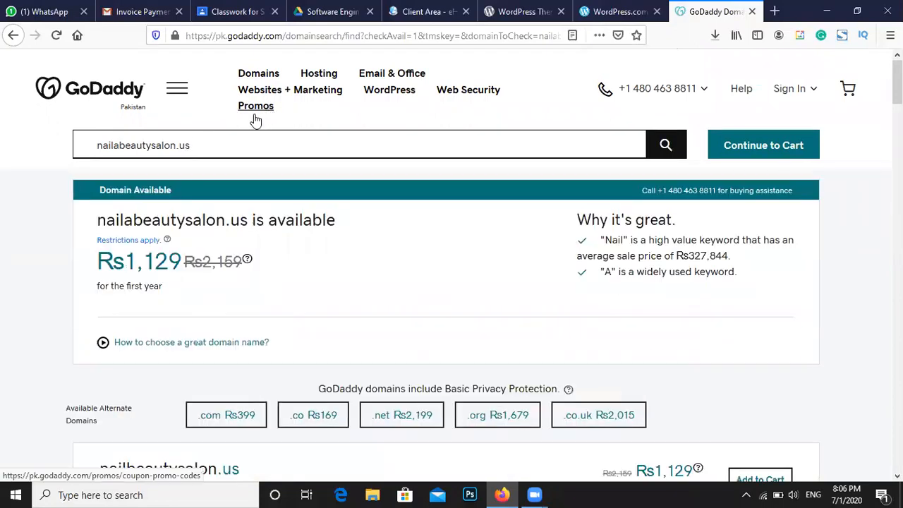
drag(125, 262, 175, 259)
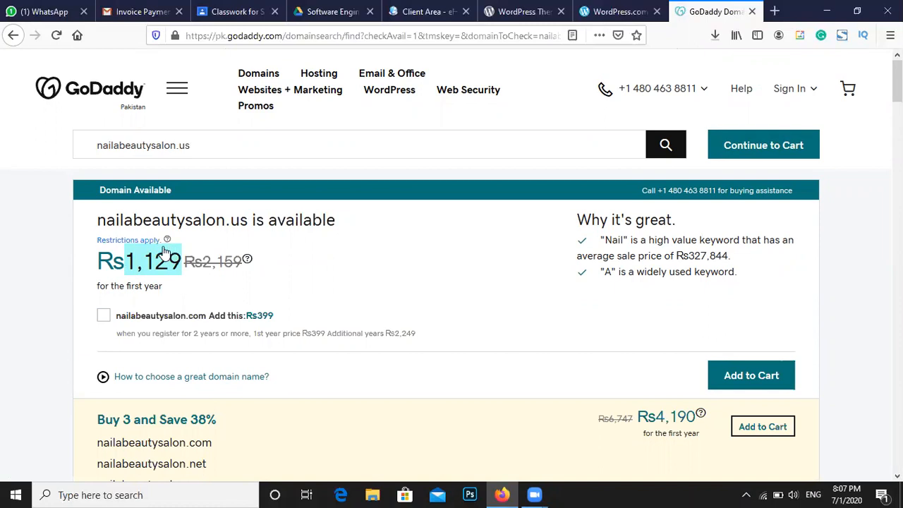
drag(171, 220, 224, 220)
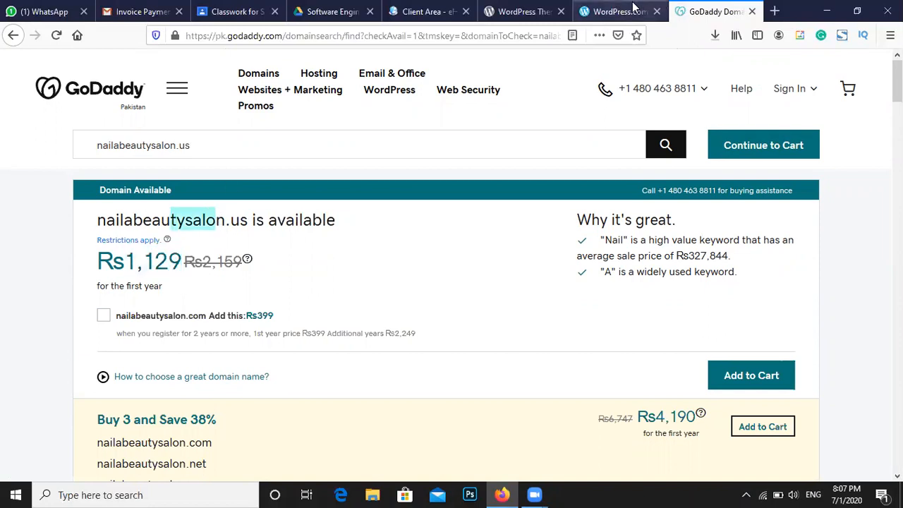
click(355, 226)
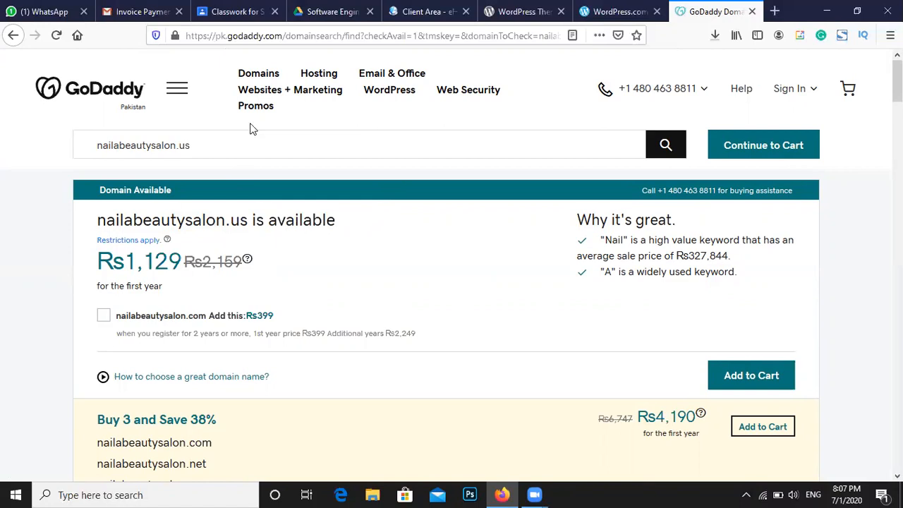
click(596, 5)
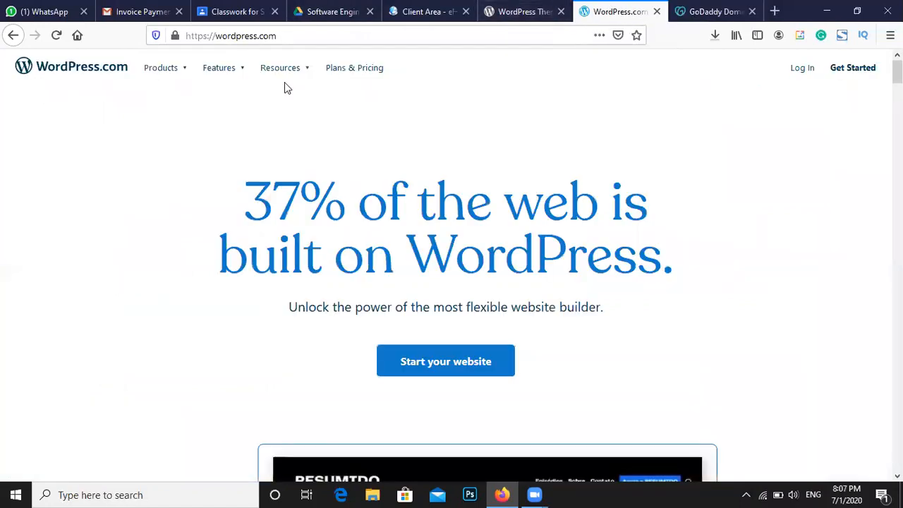
drag(214, 36, 260, 35)
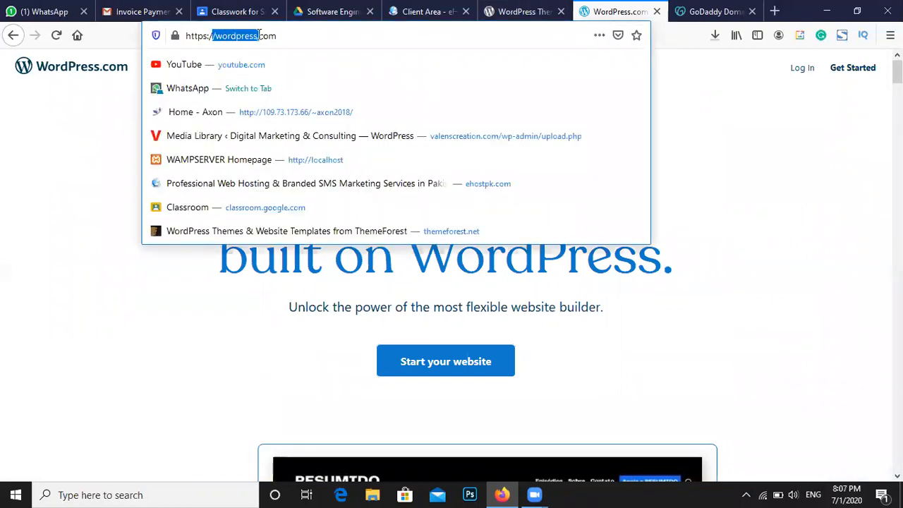
click(294, 36)
drag(258, 36, 278, 36)
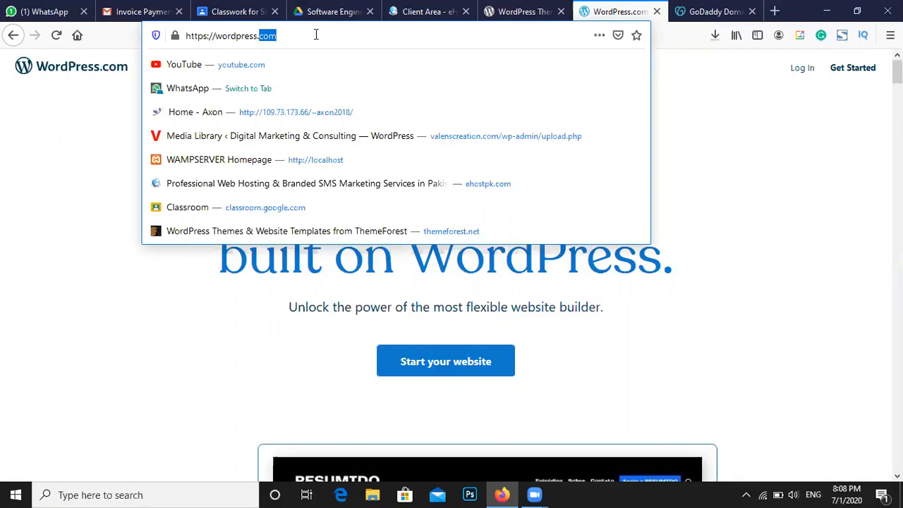
drag(258, 36, 216, 38)
click(236, 35)
drag(186, 37, 213, 32)
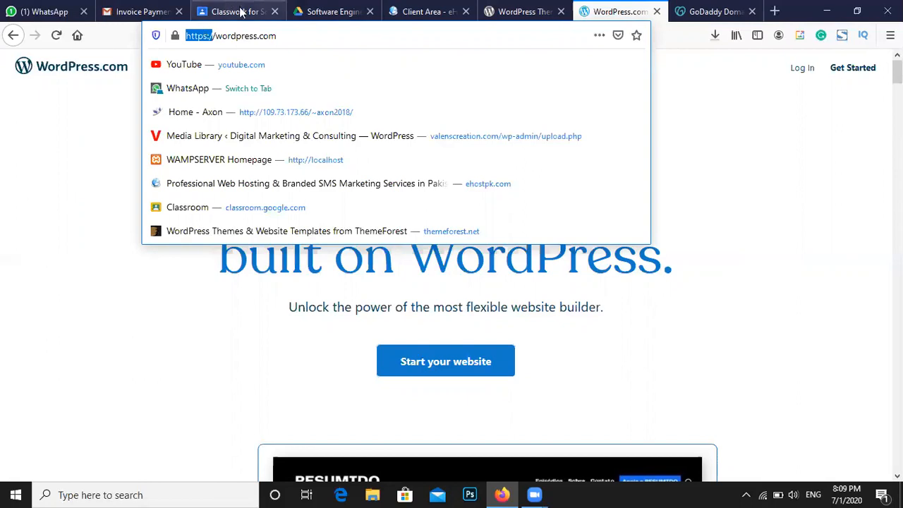
drag(288, 31, 185, 35)
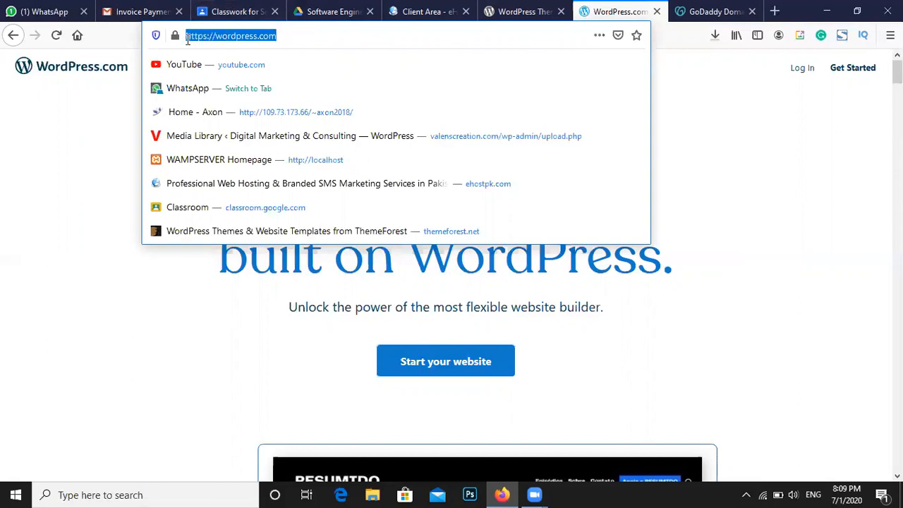
click(759, 104)
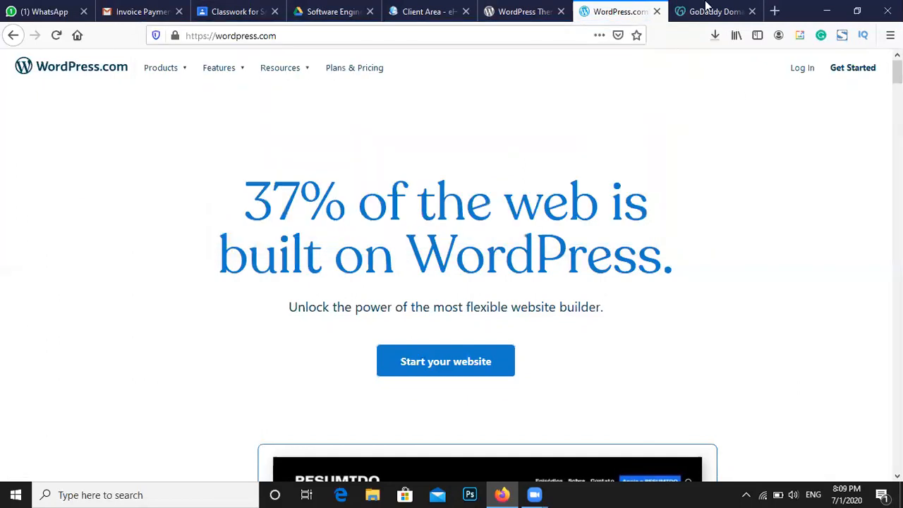
click(706, 11)
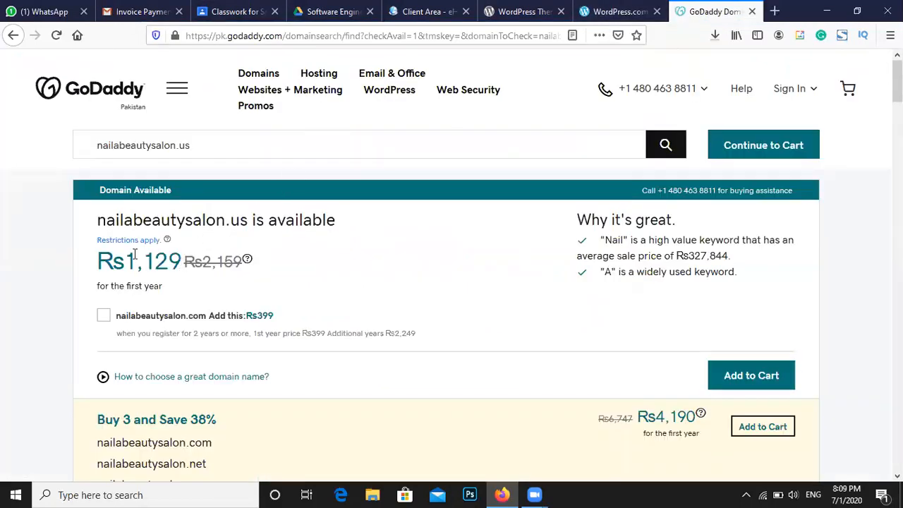
Highlight the nailabeautysalon.us Rs1,129 price and heading, then close the WordPress.com tab
drag(134, 254, 212, 258)
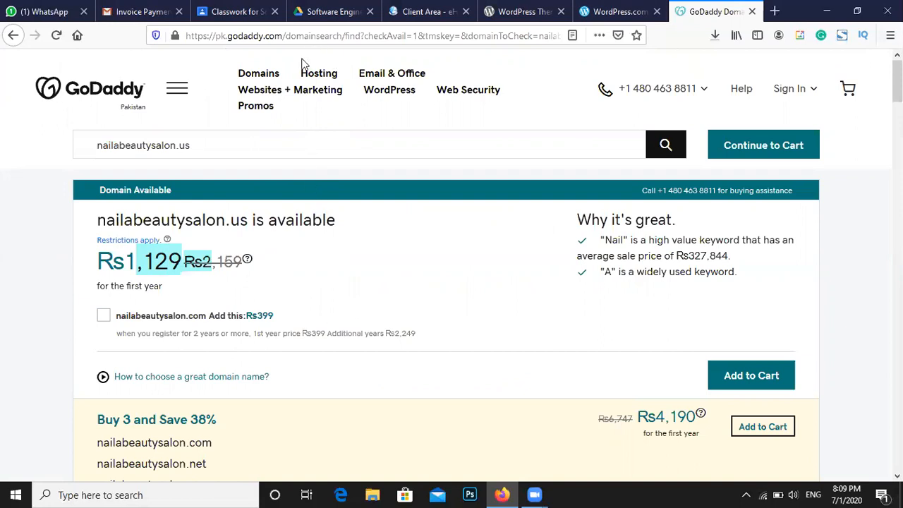
triple_click(230, 225)
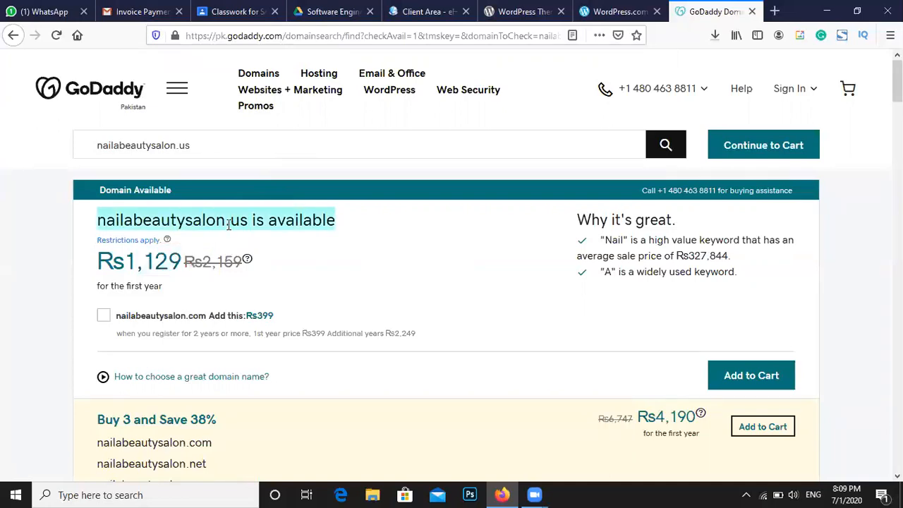
click(229, 223)
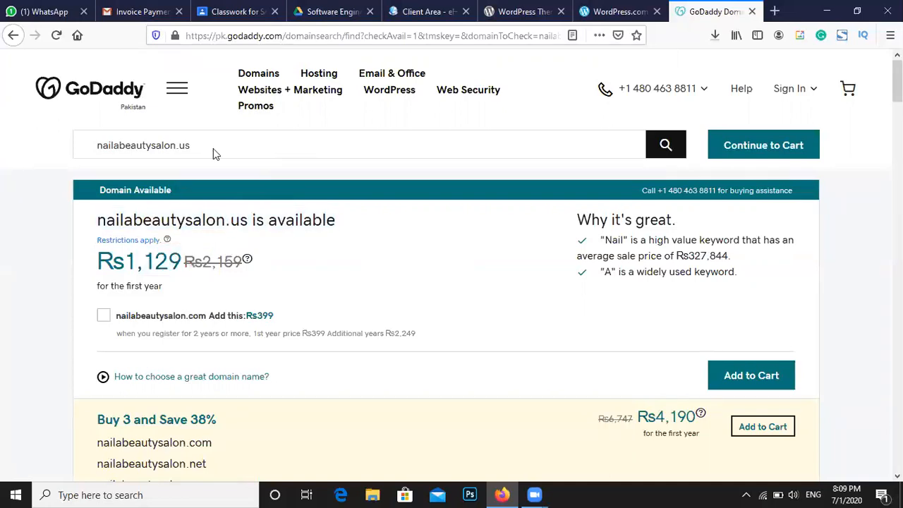
click(602, 8)
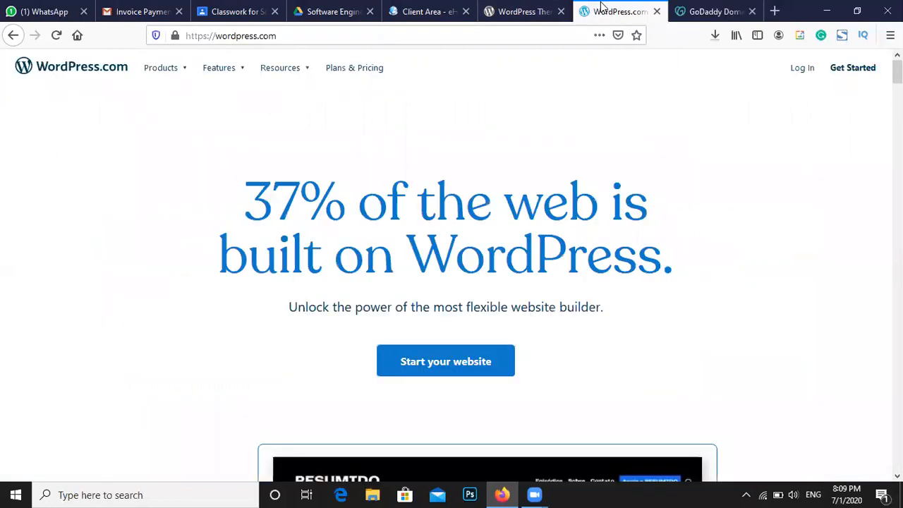
click(657, 12)
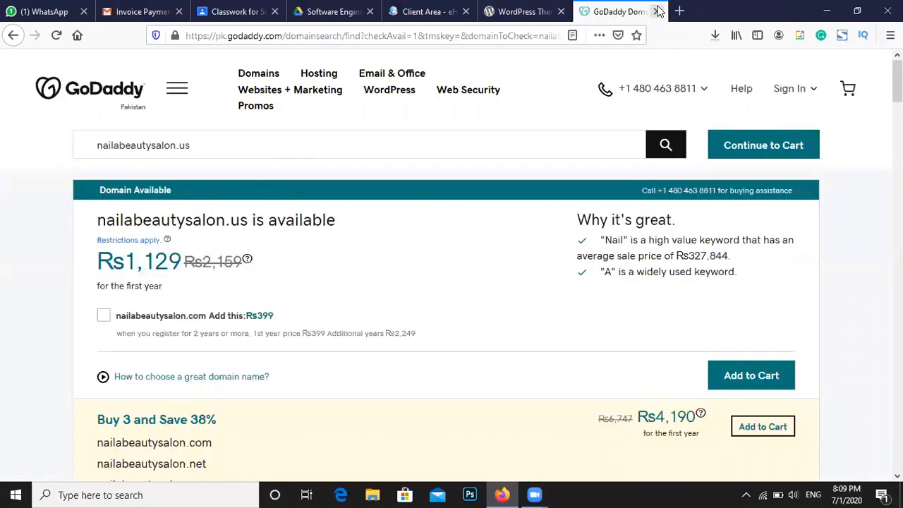
Close the GoDaddy and WordPress.org Themes tabs and search Google for 'free web hosting' in a new tab
click(657, 12)
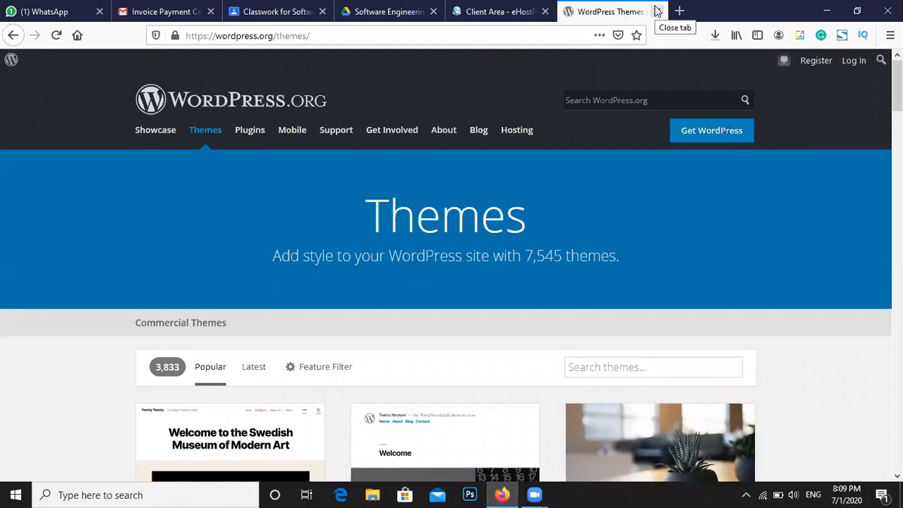
click(657, 11)
key(ctrl+t)
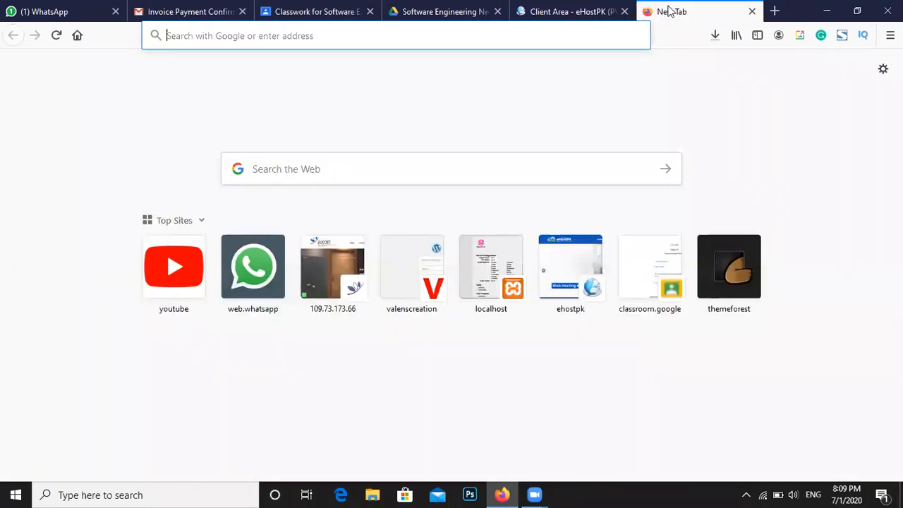
click(450, 179)
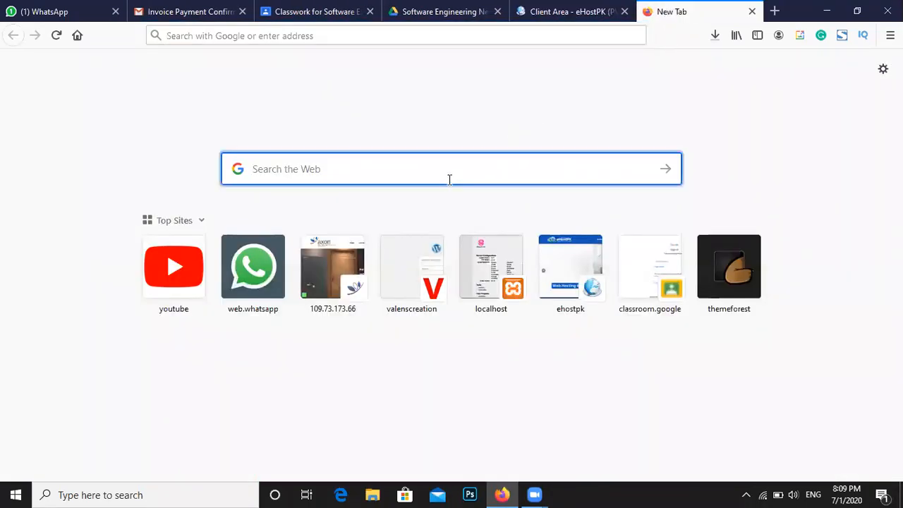
text(freew)
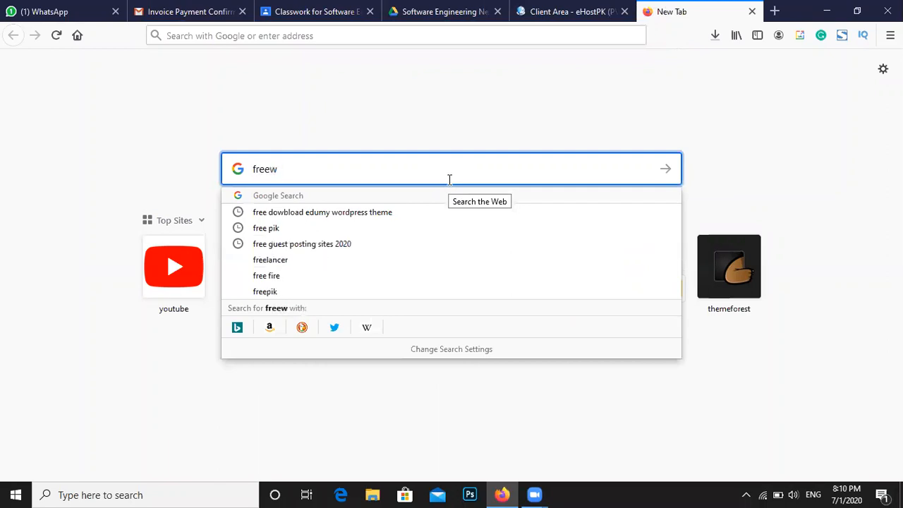
text(eb)
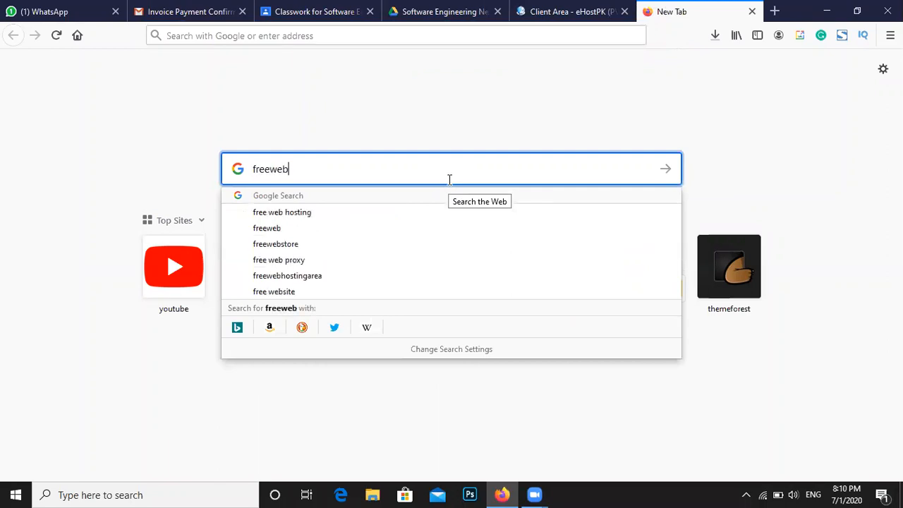
key(Down)
key(Return)
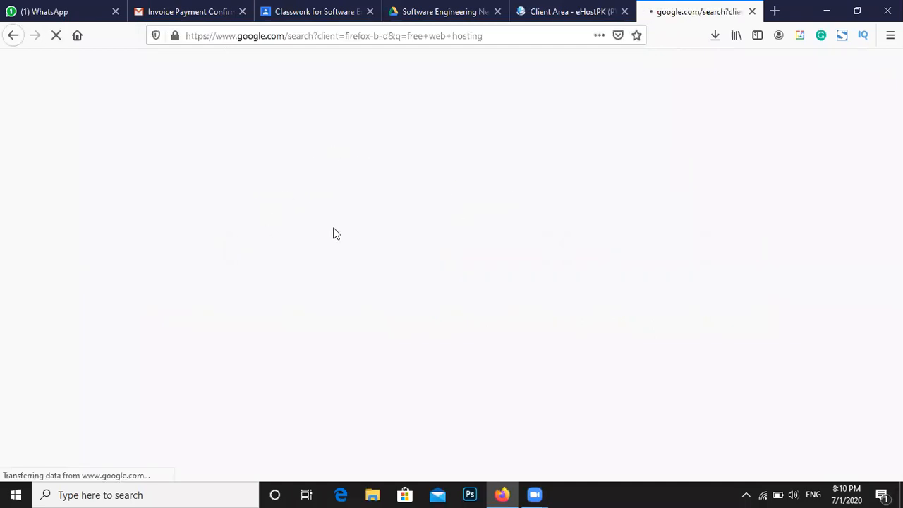
Open the 000webhost result from the 'free web hosting' Google results
scroll(182, 227, down, 3)
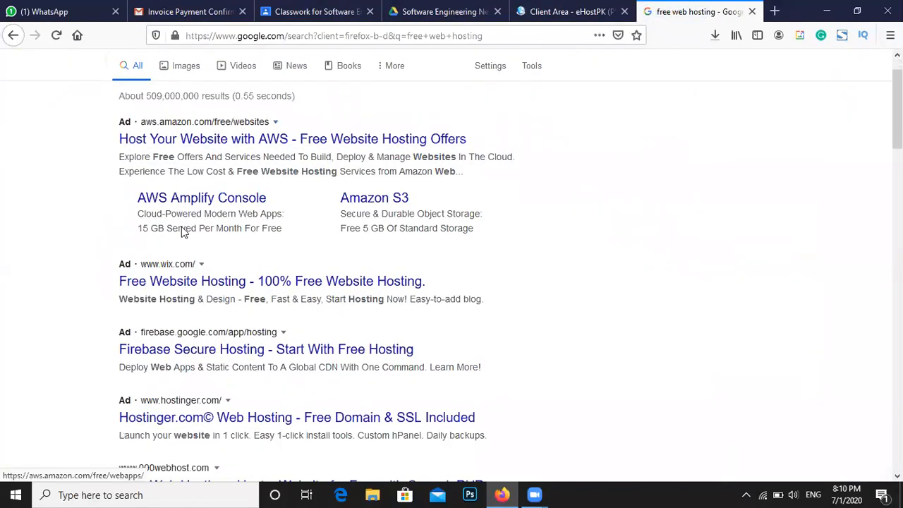
scroll(180, 235, down, 2)
click(149, 182)
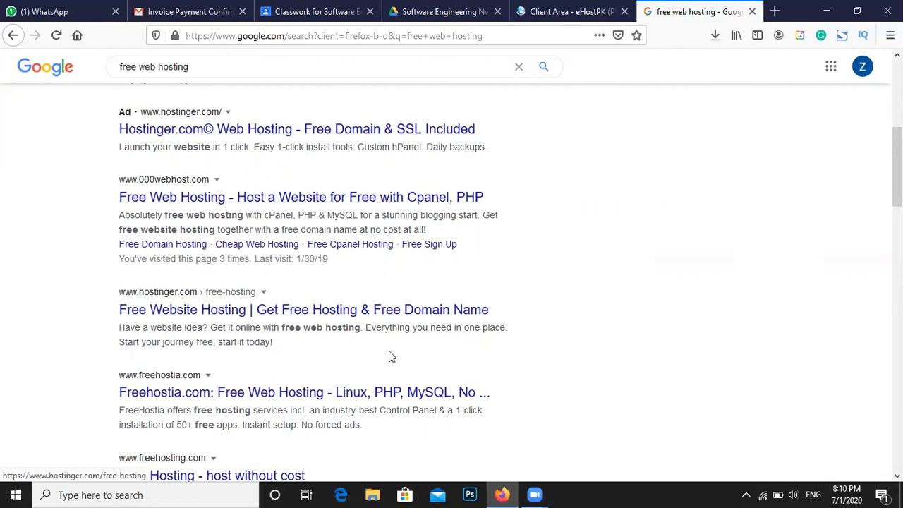
Open the 000webhost result in a new tab and switch to that tab
scroll(389, 351, down, 2)
scroll(388, 356, down, 8)
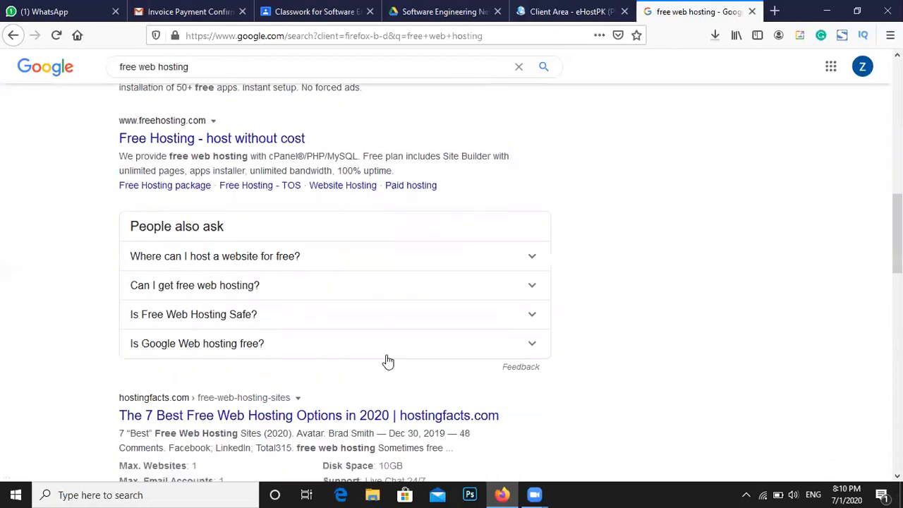
scroll(387, 356, down, 4)
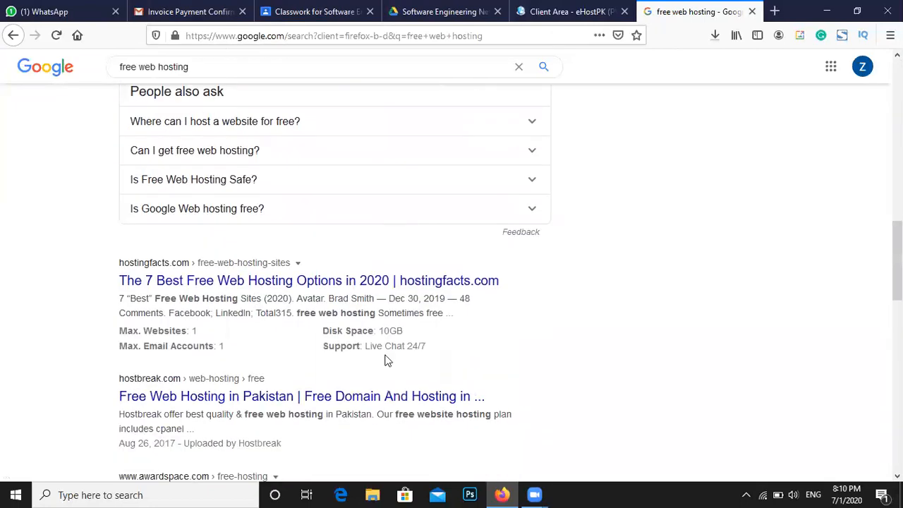
scroll(387, 360, down, 2)
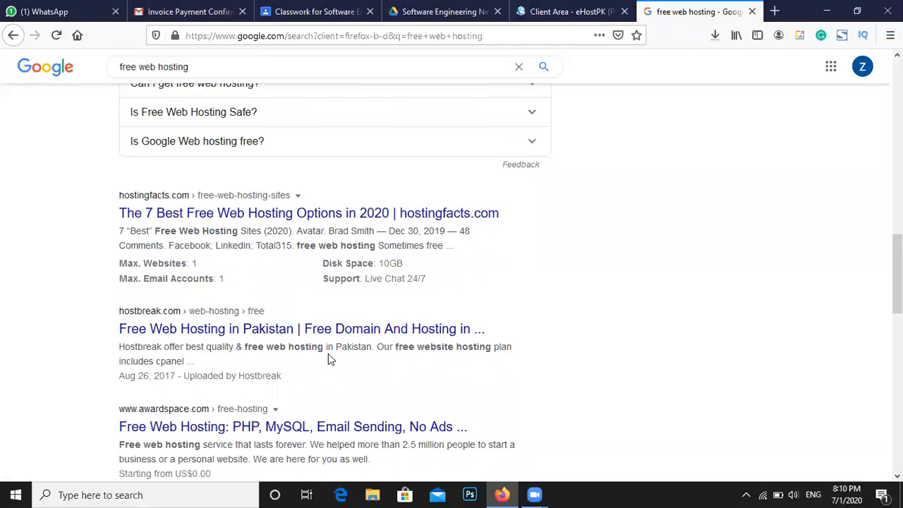
scroll(329, 357, up, 17)
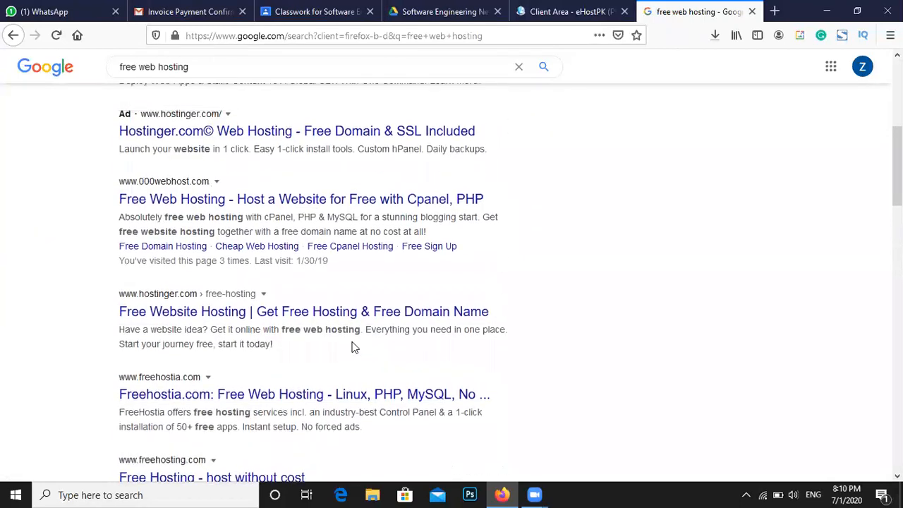
scroll(355, 347, up, 6)
scroll(355, 347, up, 4)
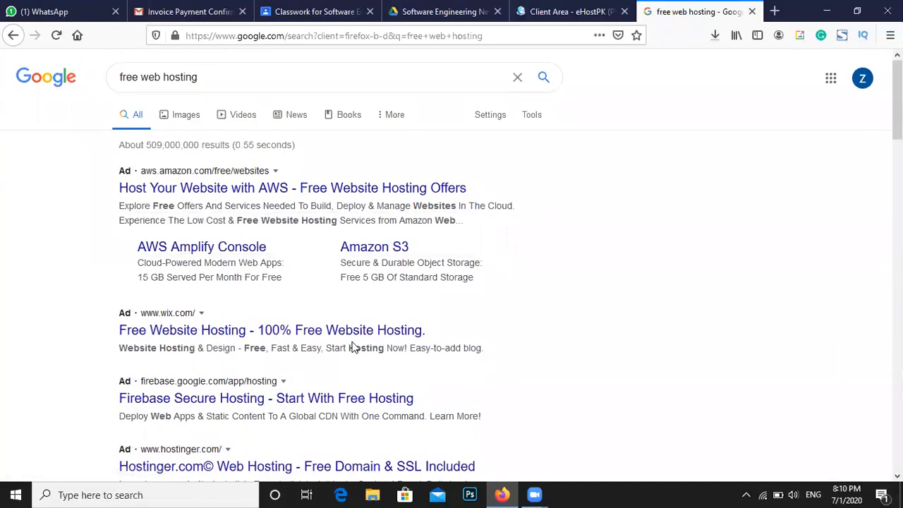
scroll(352, 347, down, 2)
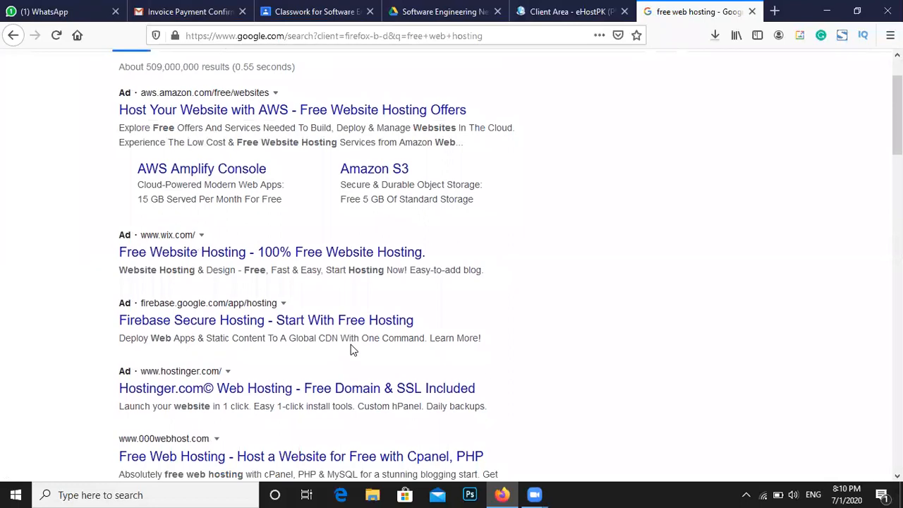
scroll(353, 349, down, 3)
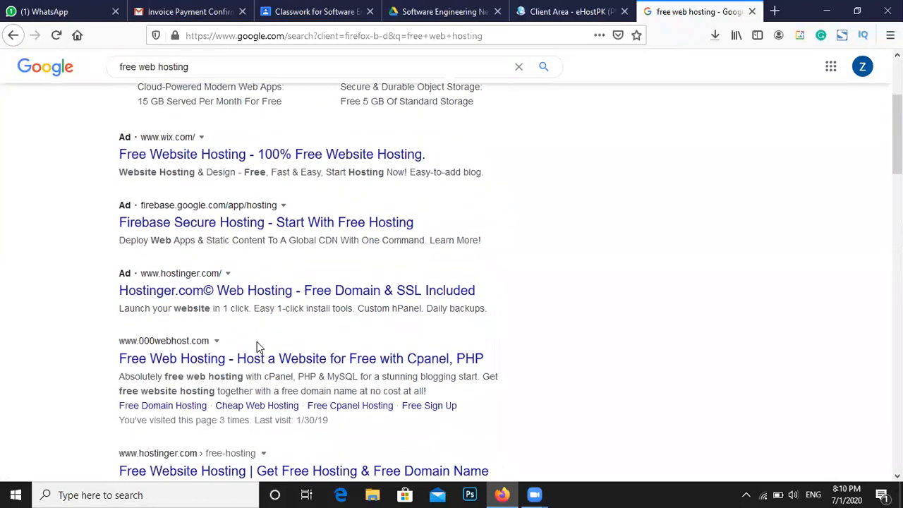
scroll(257, 347, down, 1)
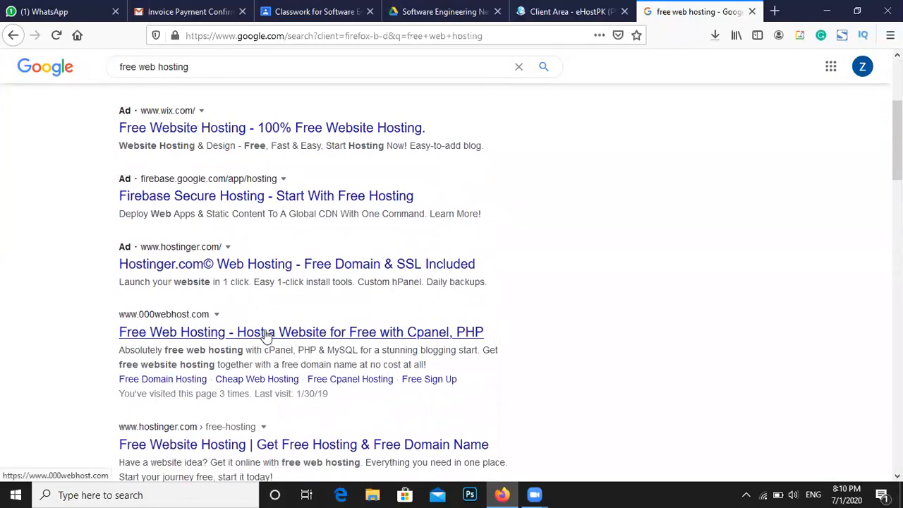
right_click(266, 333)
click(348, 338)
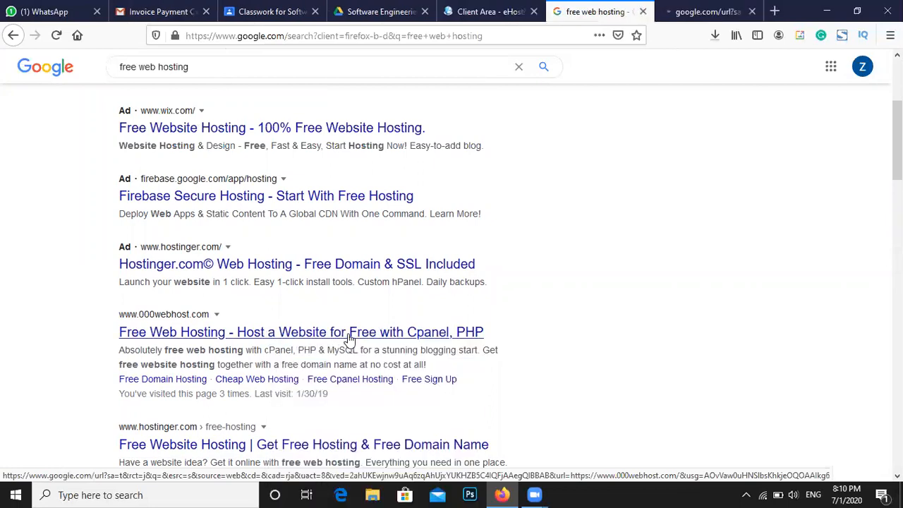
scroll(349, 339, down, 2)
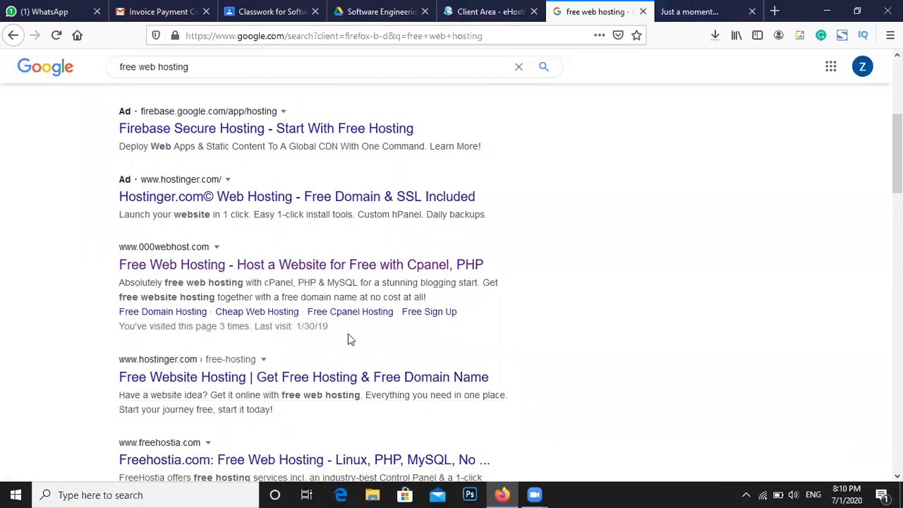
scroll(347, 341, down, 3)
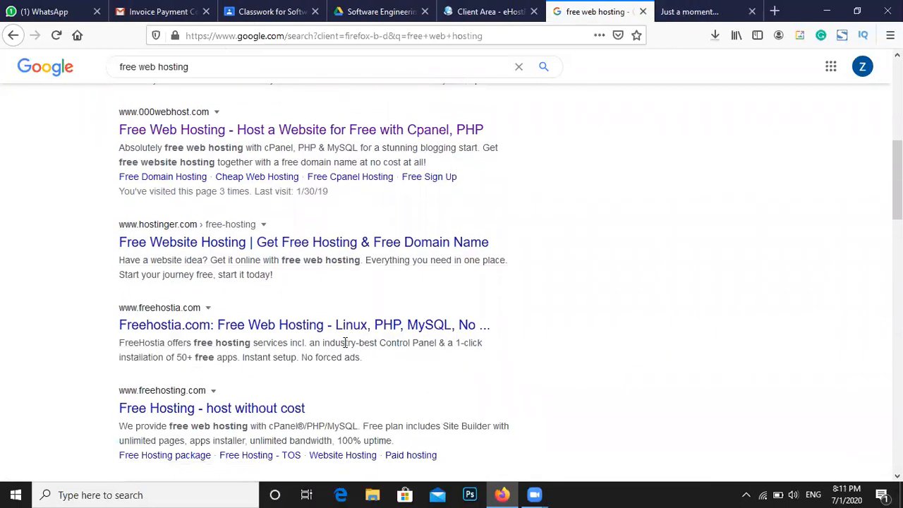
click(678, 13)
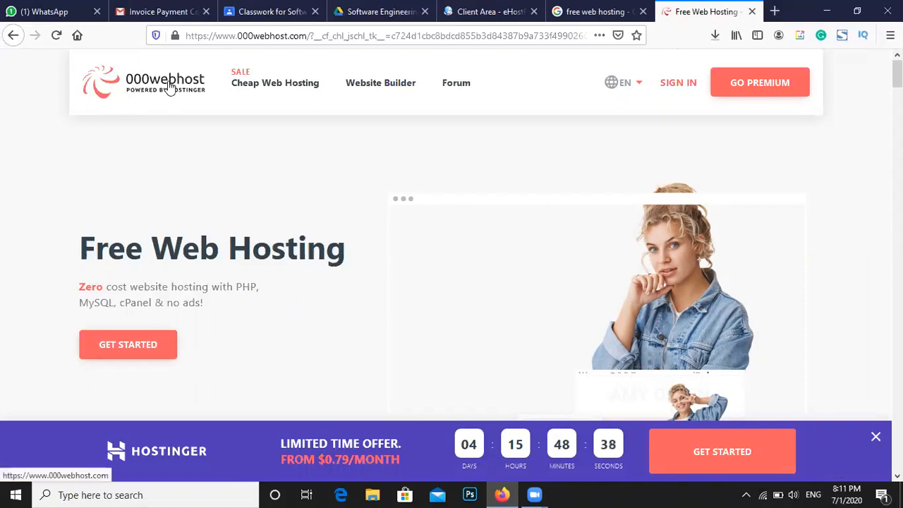
Jump to the pricing table and mark the Free and Single plan headings
click(168, 341)
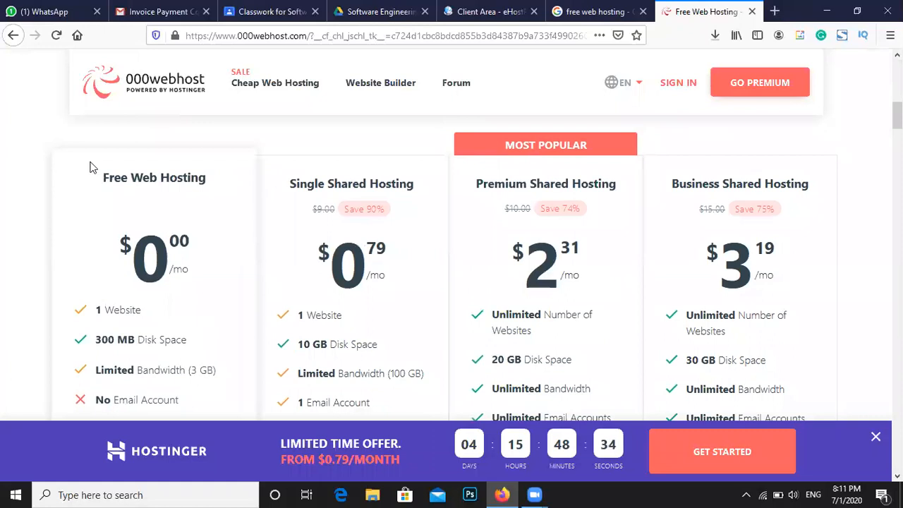
drag(112, 177, 131, 180)
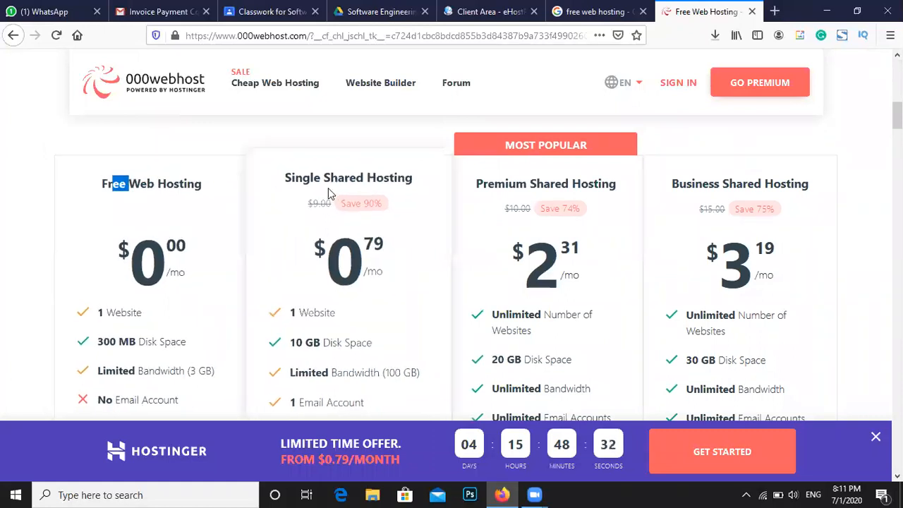
drag(345, 177, 368, 178)
scroll(380, 254, down, 1)
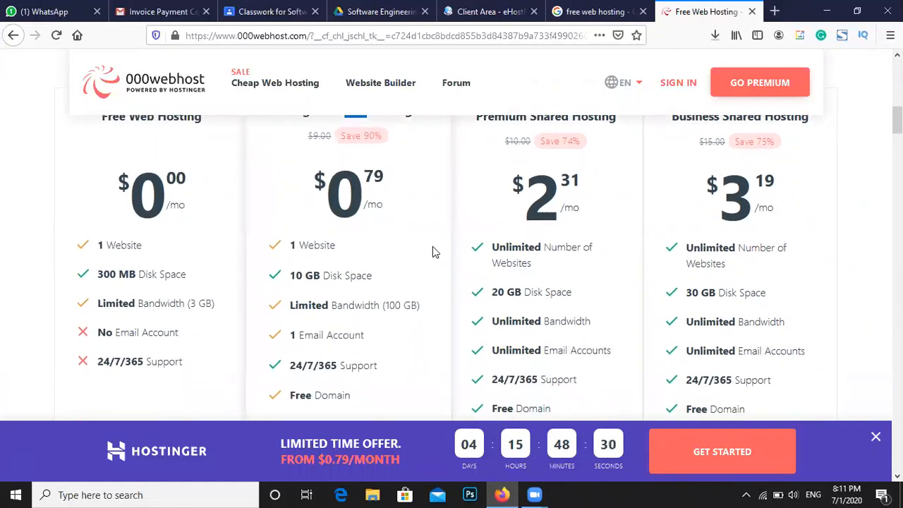
scroll(431, 252, up, 1)
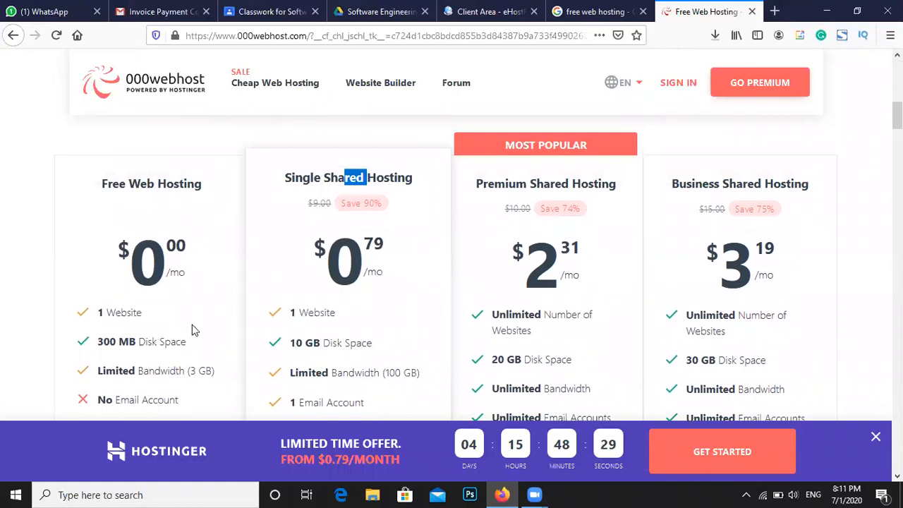
Compare disk space (300 MB vs 10 GB), email account and 24/7/365 support across plans
drag(290, 343, 336, 348)
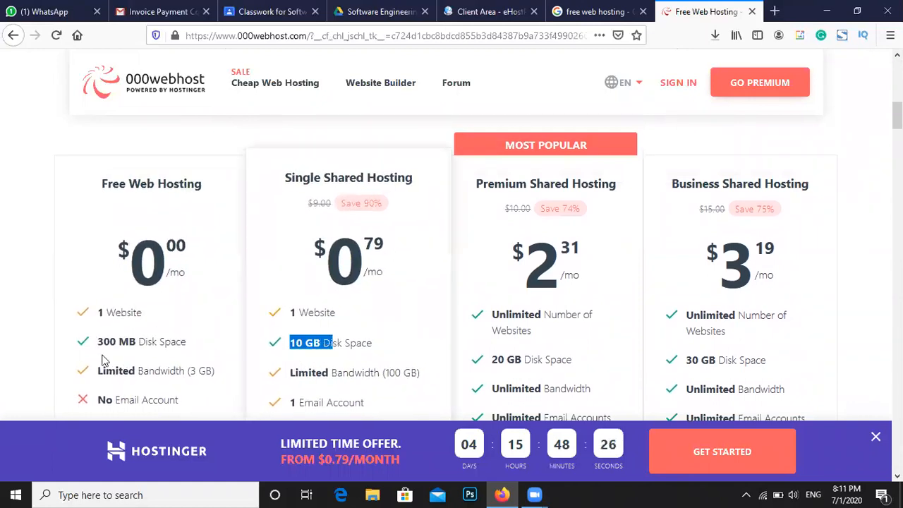
drag(101, 339, 208, 344)
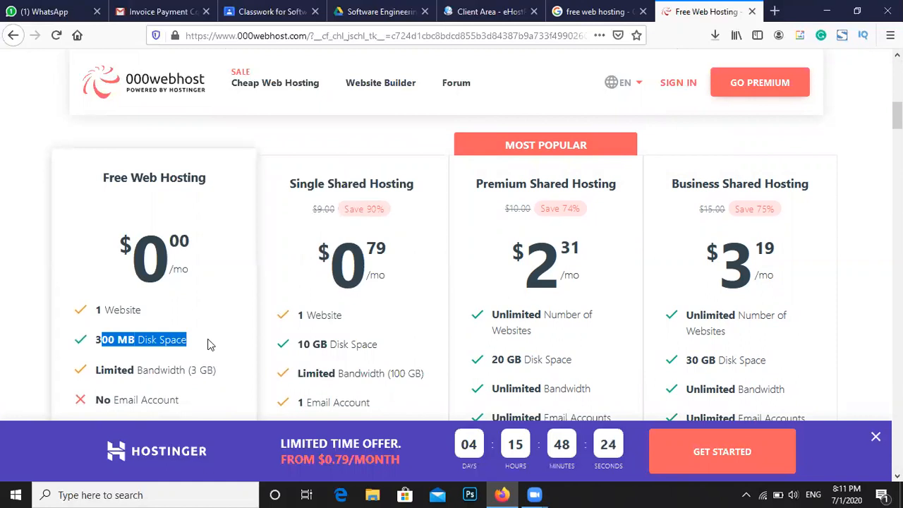
scroll(204, 344, down, 1)
drag(137, 302, 210, 302)
drag(128, 332, 192, 339)
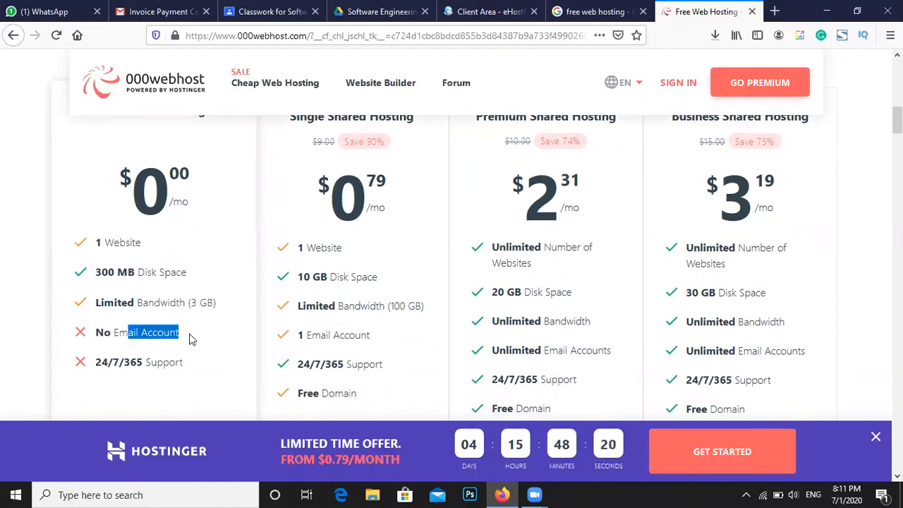
drag(140, 363, 120, 363)
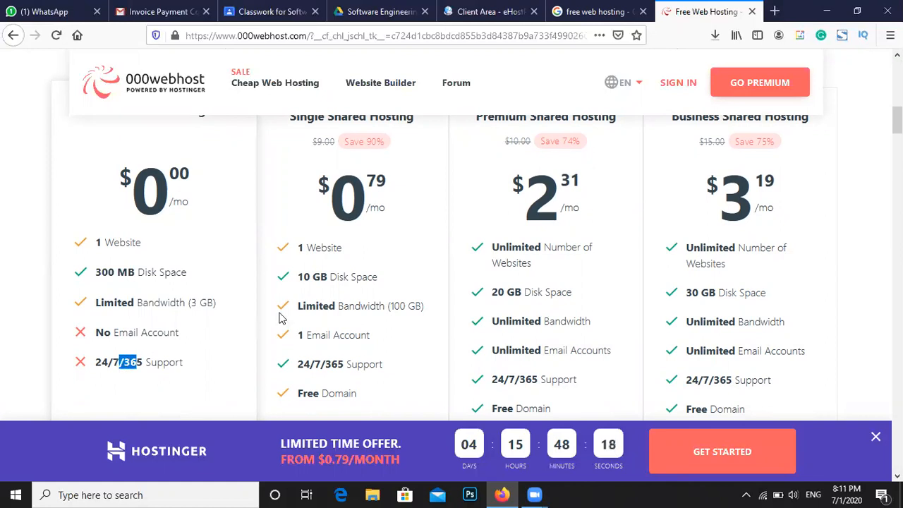
scroll(670, 242, down, 4)
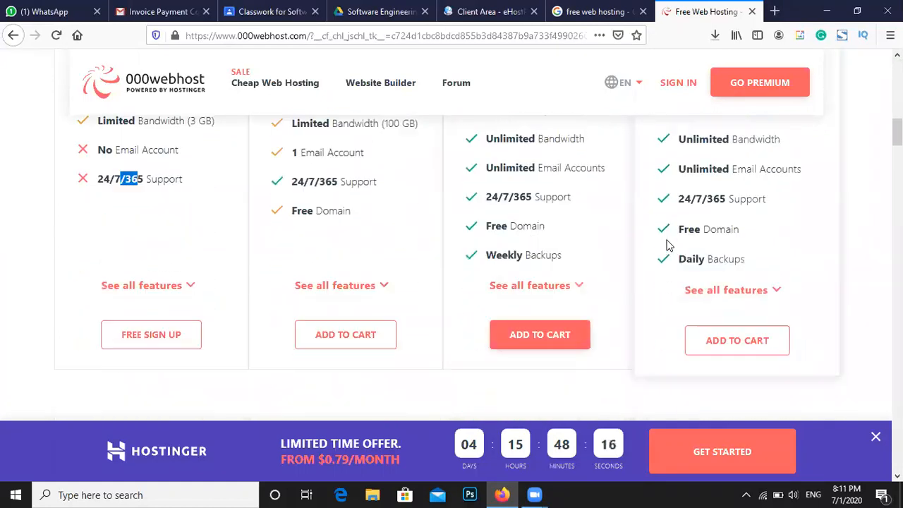
scroll(666, 247, up, 6)
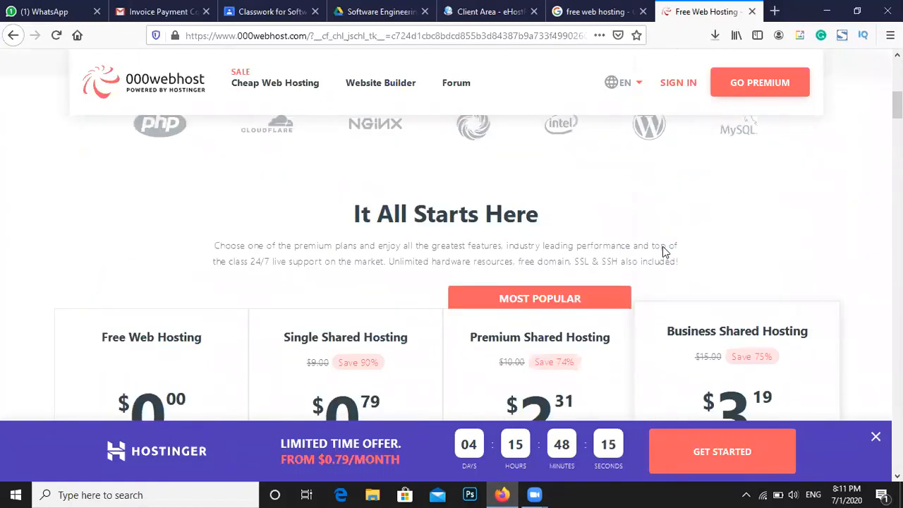
scroll(653, 264, down, 5)
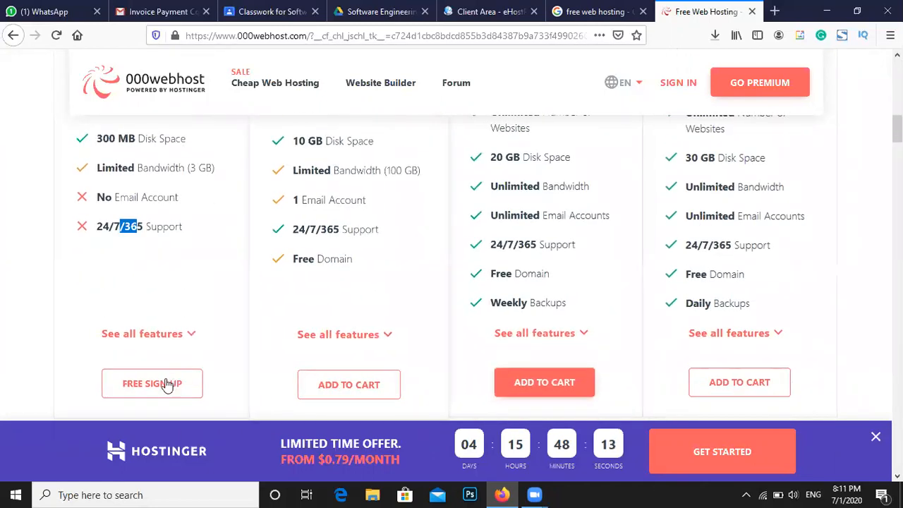
Try the free sign-up with the saved email, then choose LOG IN WITH GOOGLE
click(167, 384)
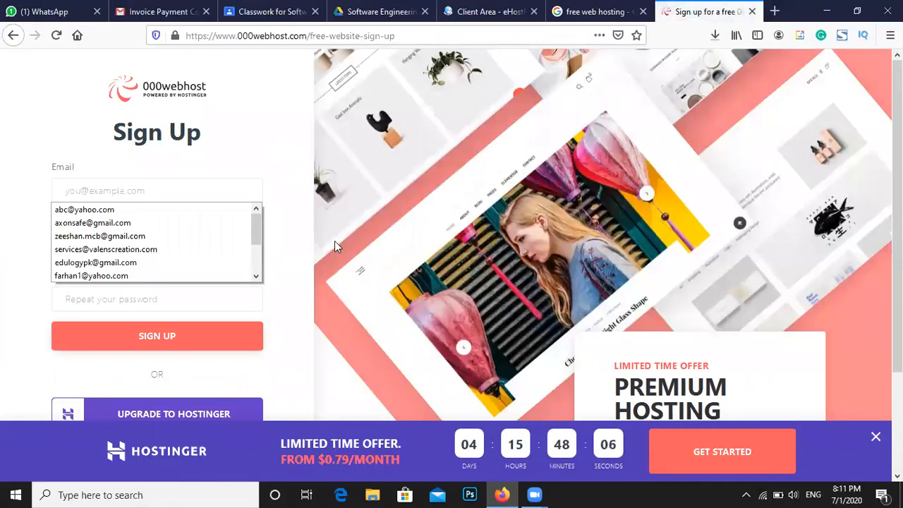
click(188, 238)
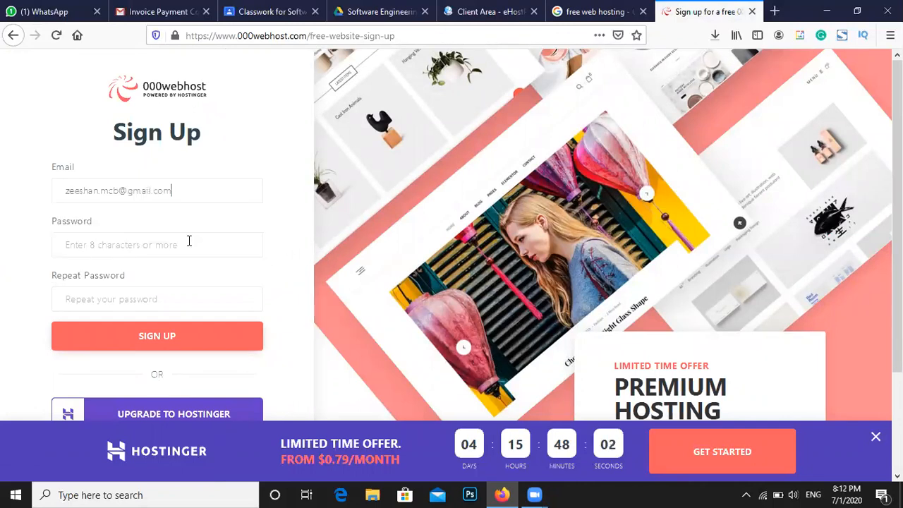
click(190, 242)
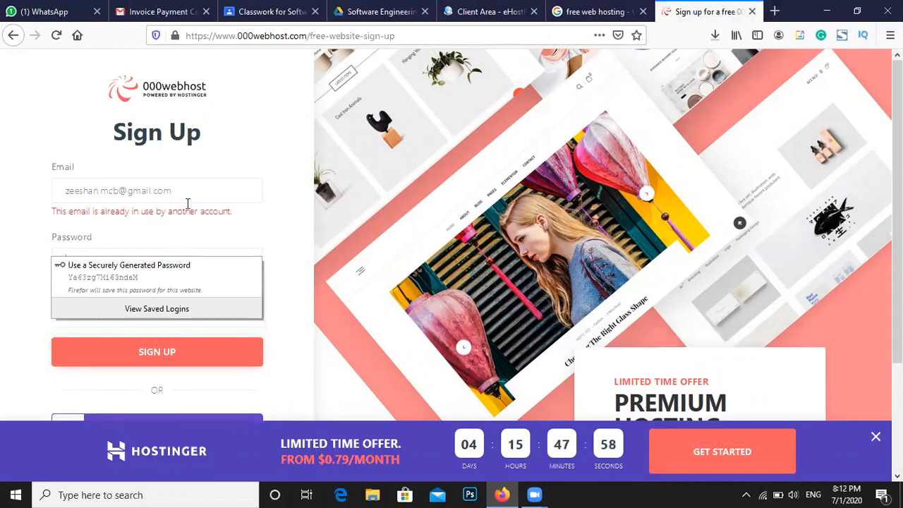
click(204, 188)
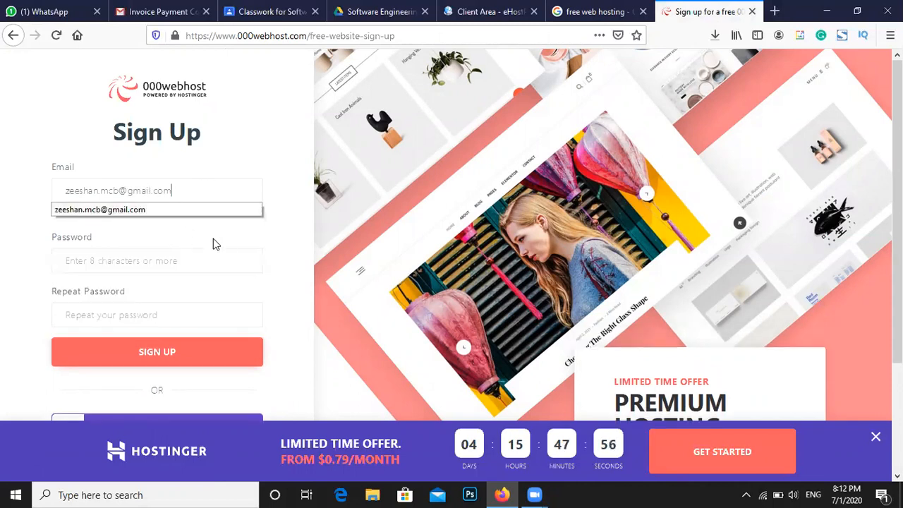
click(261, 264)
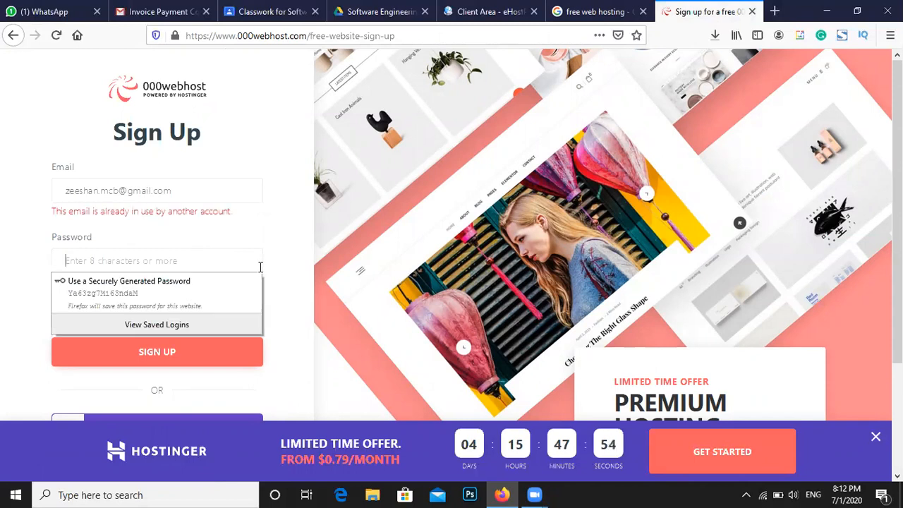
scroll(260, 267, down, 3)
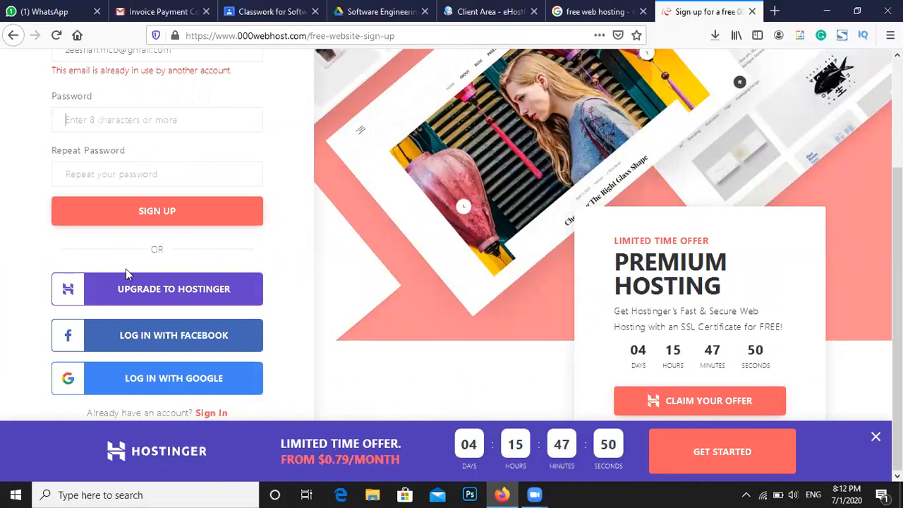
click(181, 395)
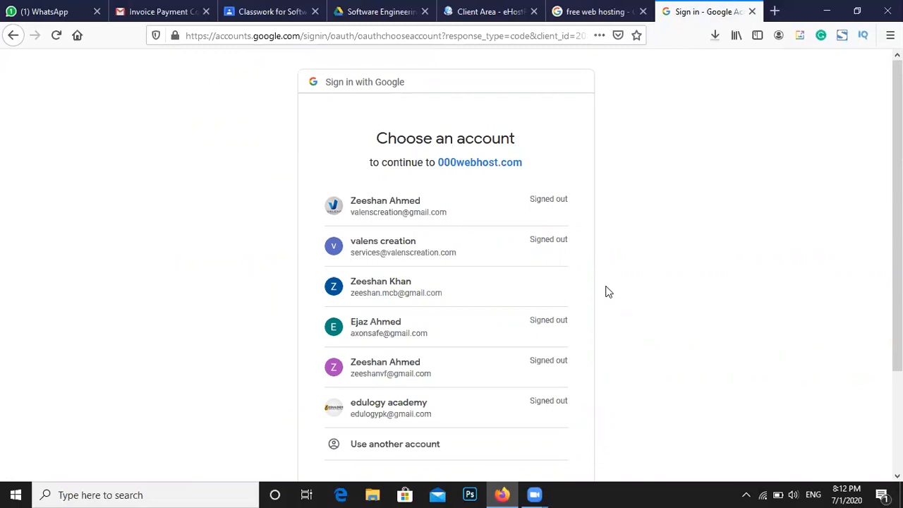
Pick the Google account to continue, opening the 000webhost My Websites dashboard
click(468, 307)
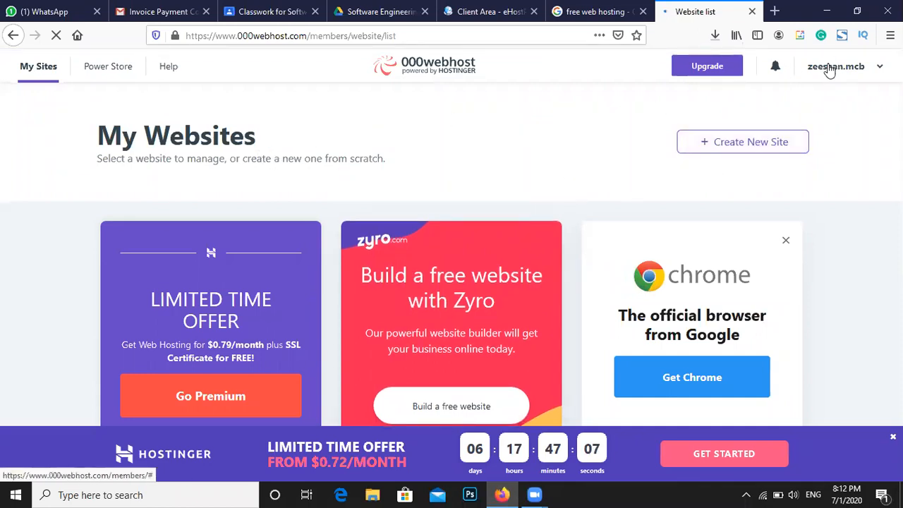
Start a new website and enter nailabeauty as its Website Name
click(732, 147)
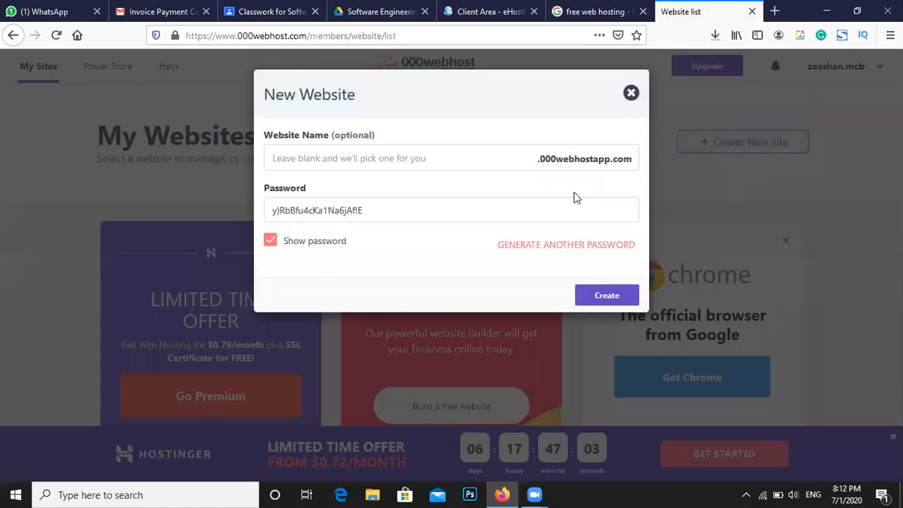
triple_click(353, 211)
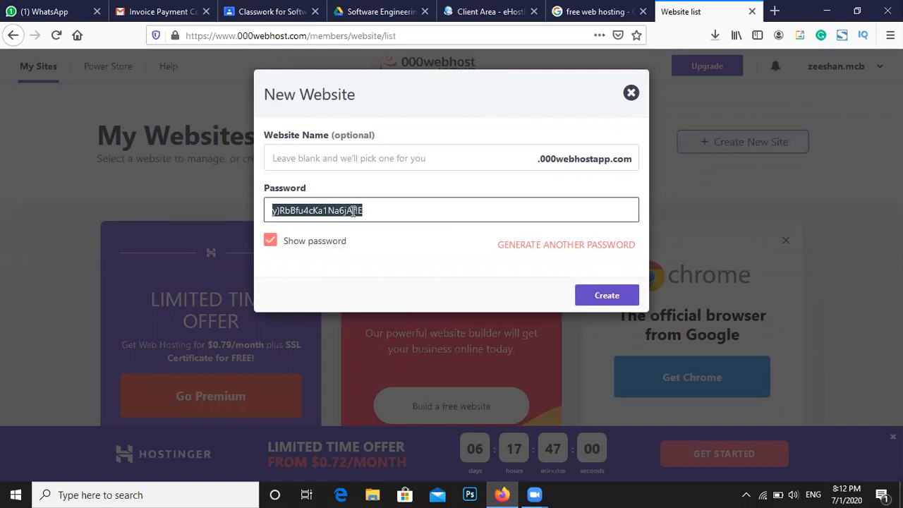
click(335, 161)
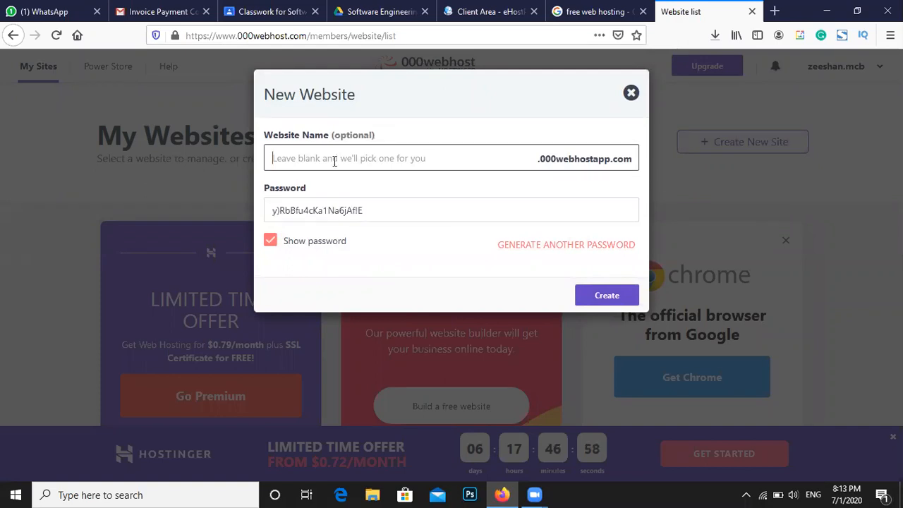
text(nailabeauty)
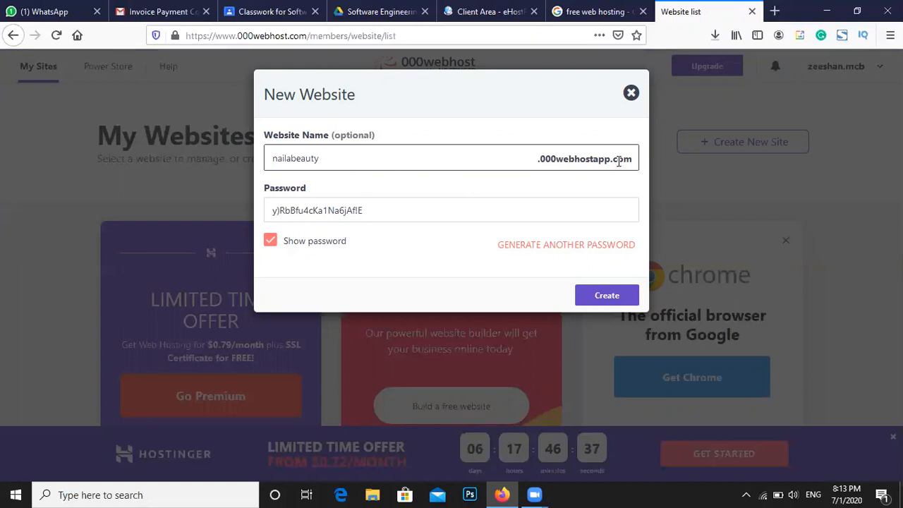
Copy the generated site password, dismiss the Hostinger promotion, and create the site
triple_click(345, 211)
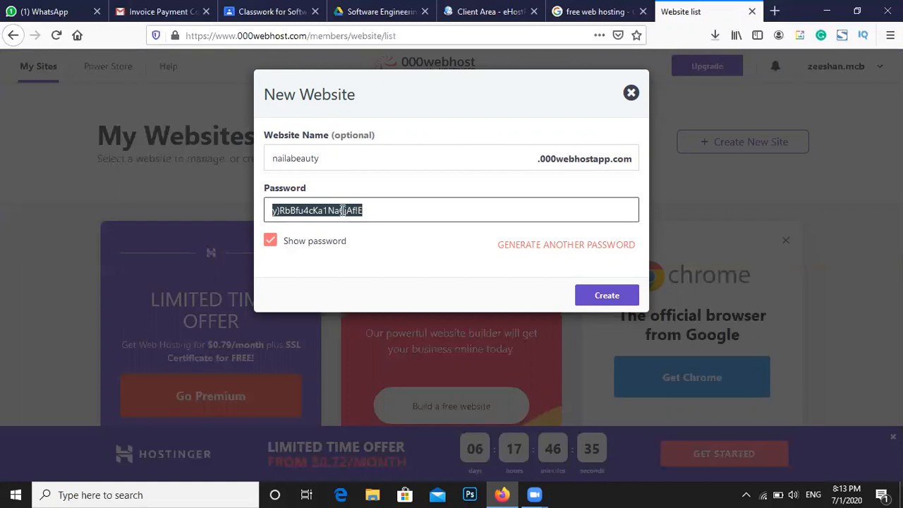
right_click(345, 212)
click(370, 254)
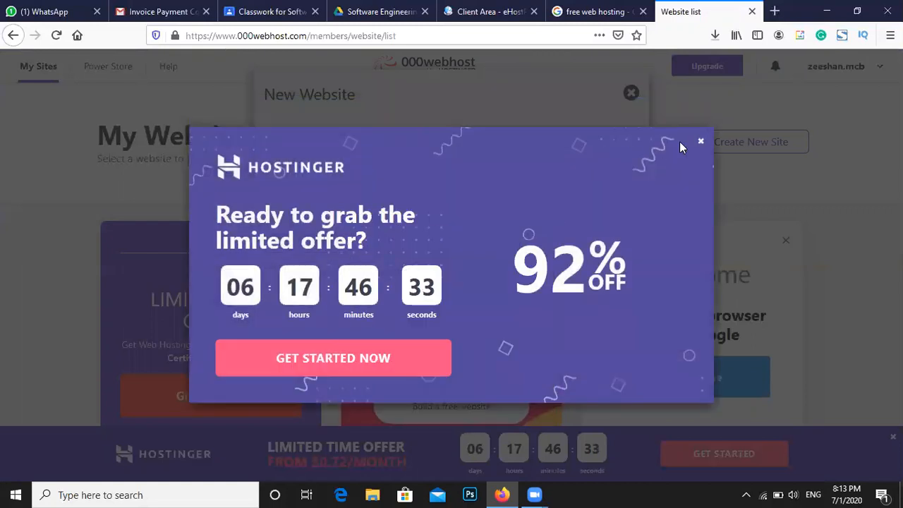
click(702, 144)
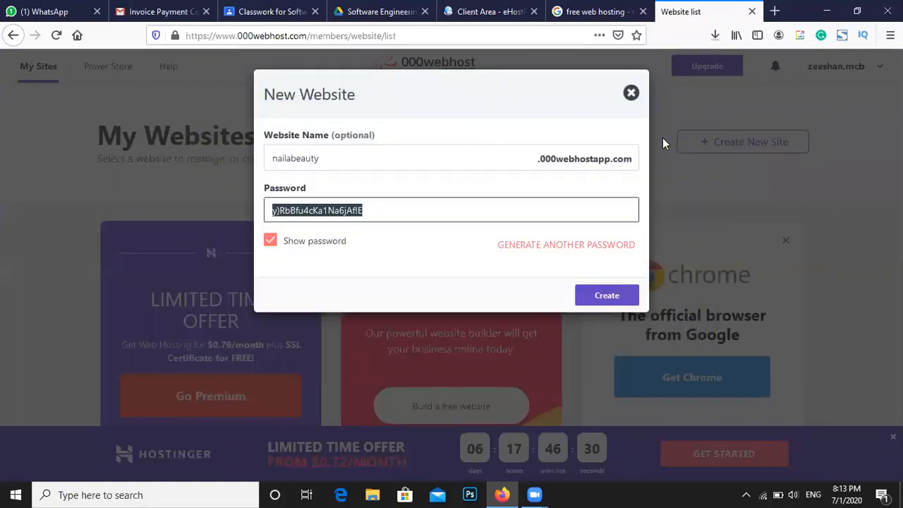
click(603, 300)
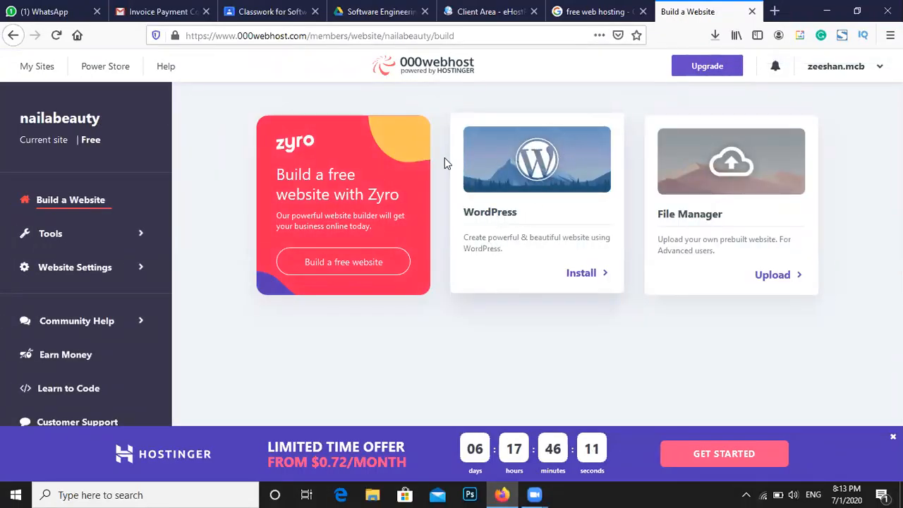
Open the WordPress installer and replace the prefilled admin password with a new one
click(574, 275)
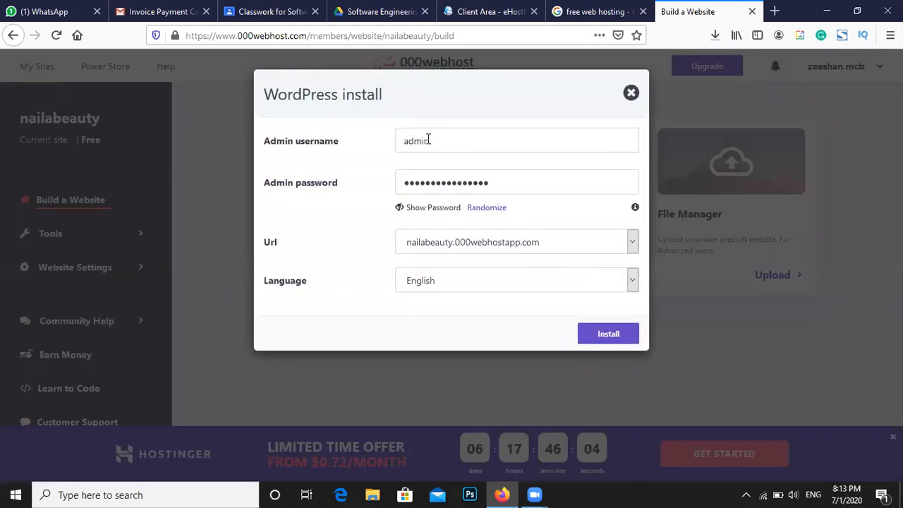
drag(432, 139, 401, 141)
drag(496, 185, 401, 189)
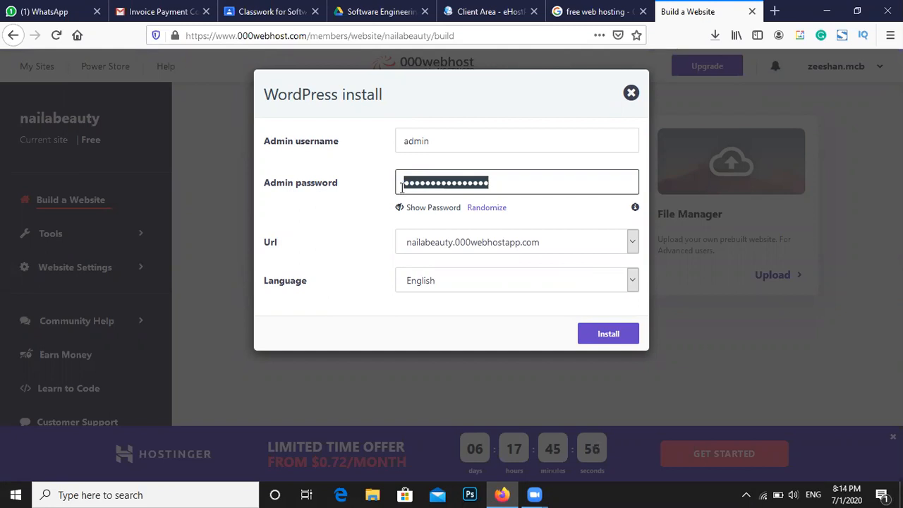
text(a)
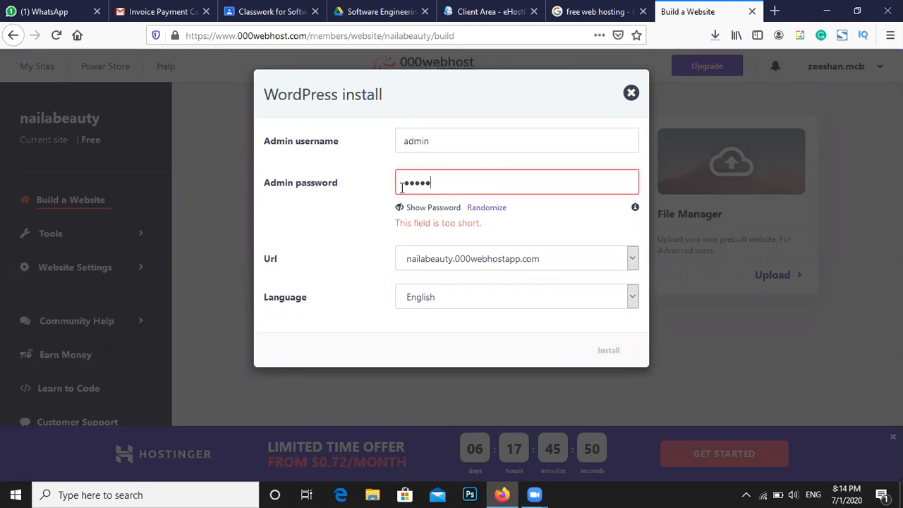
text(dmin123)
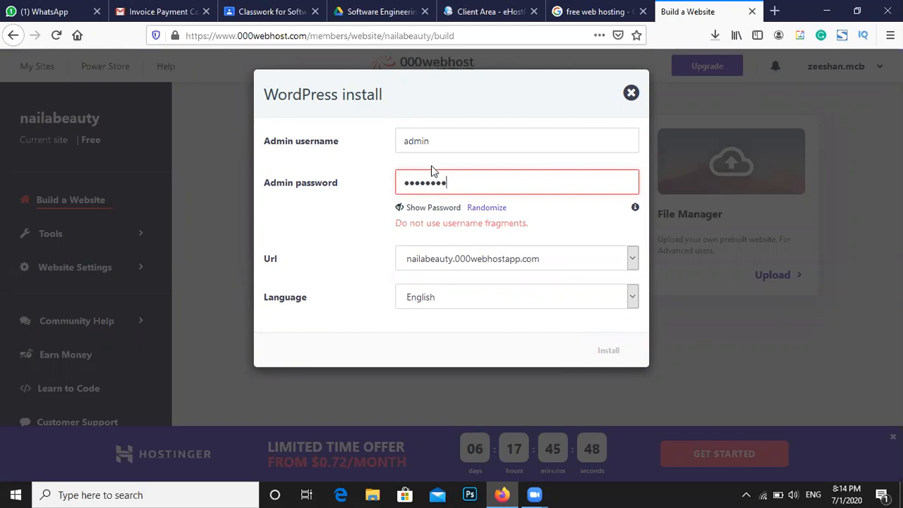
click(416, 208)
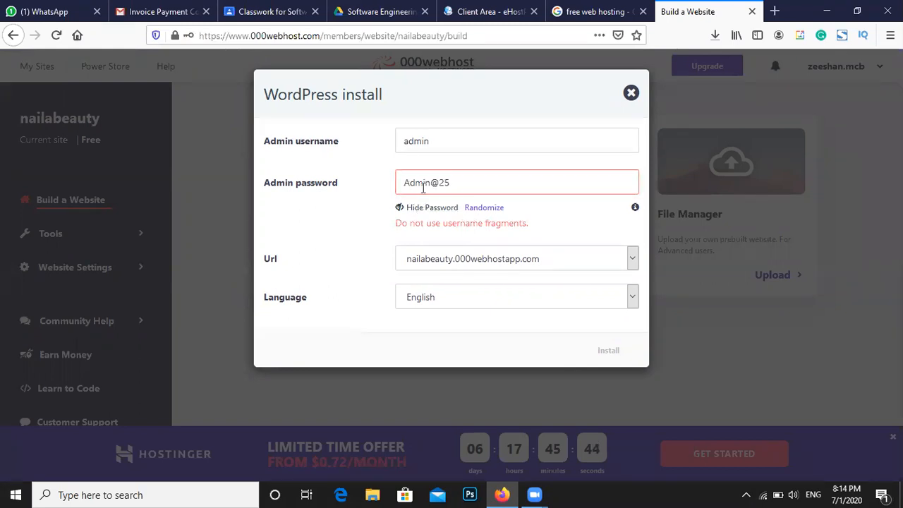
click(430, 208)
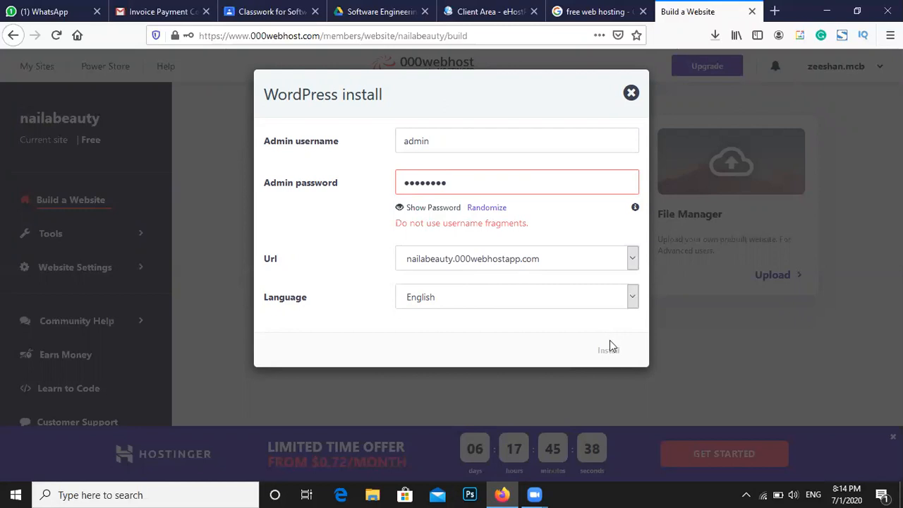
Re-enter an accepted admin password, verify it, and start the WordPress installation
double_click(521, 181)
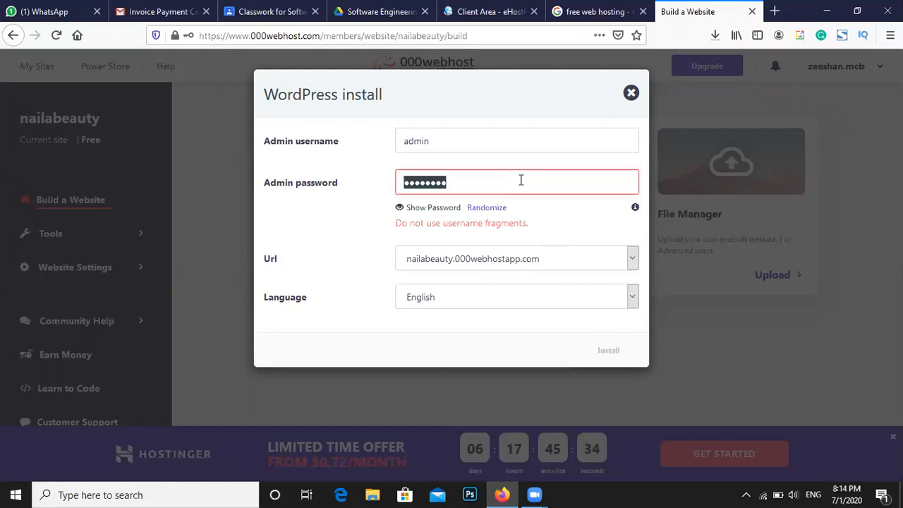
click(521, 174)
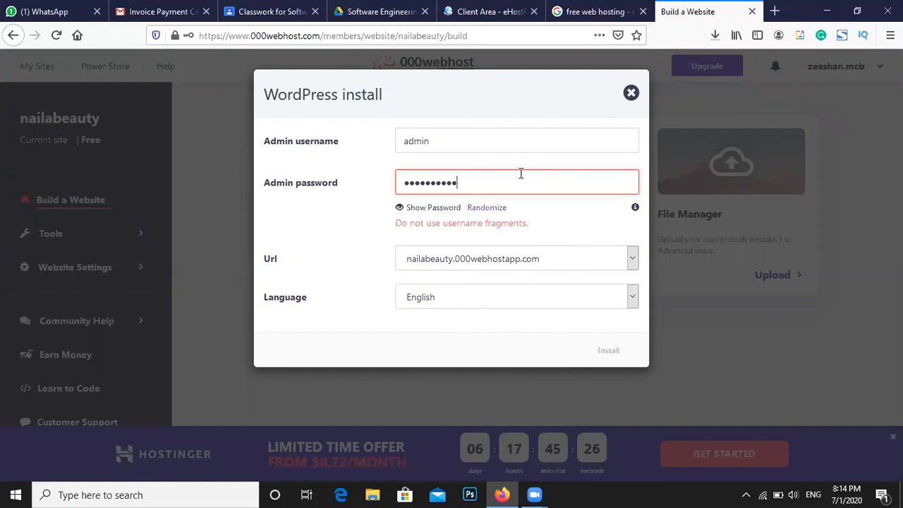
double_click(521, 173)
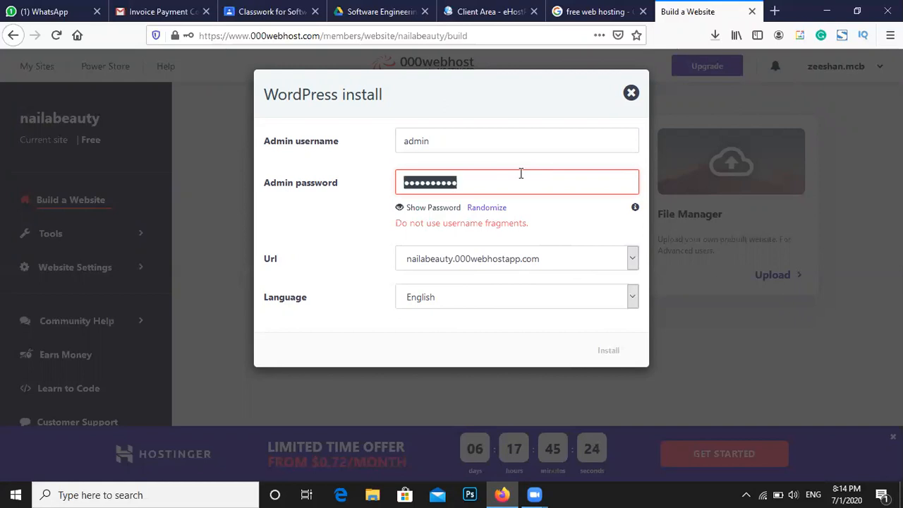
key(BackSpace)
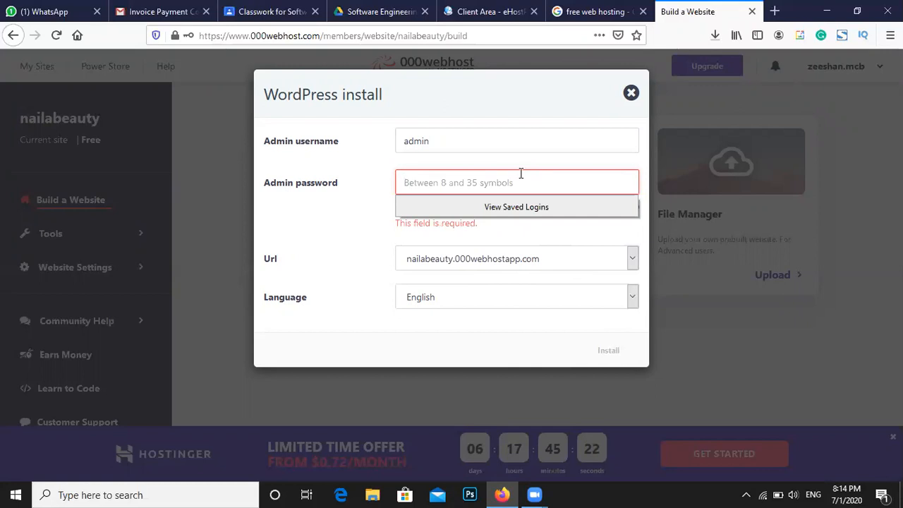
text(••)
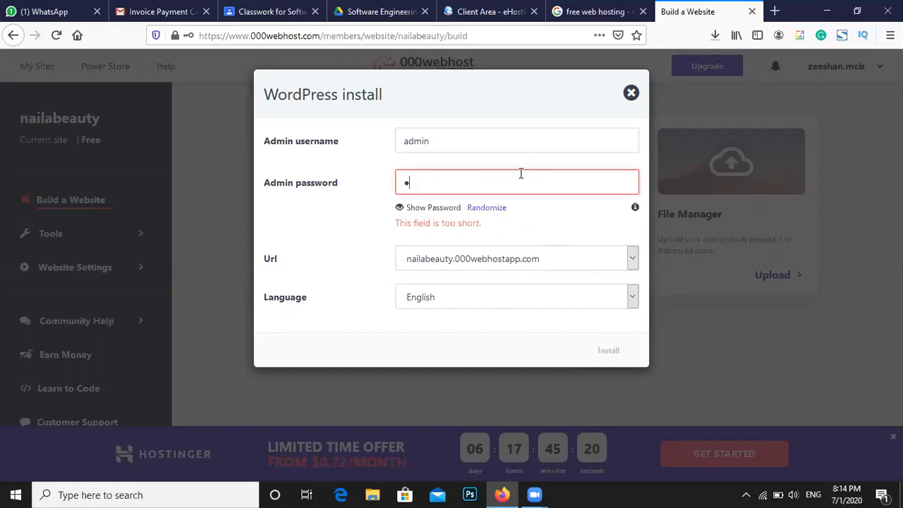
text(••••••)
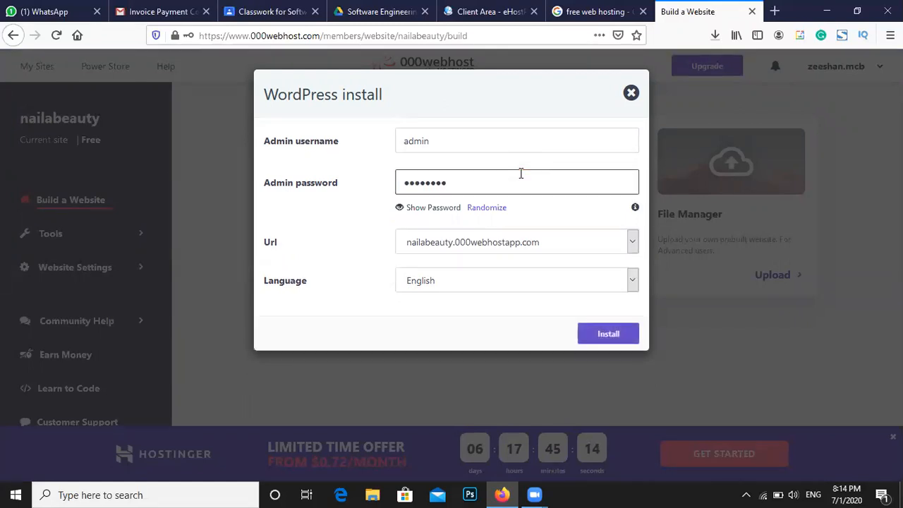
click(449, 213)
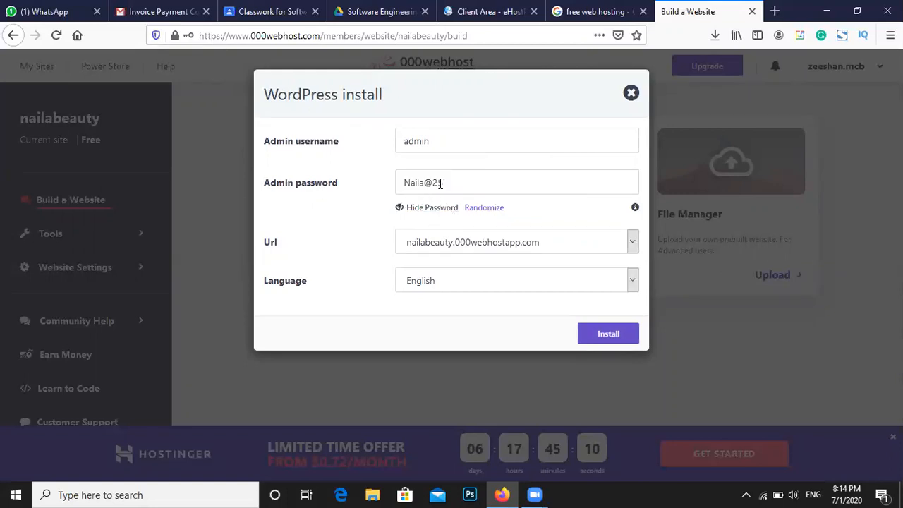
click(443, 212)
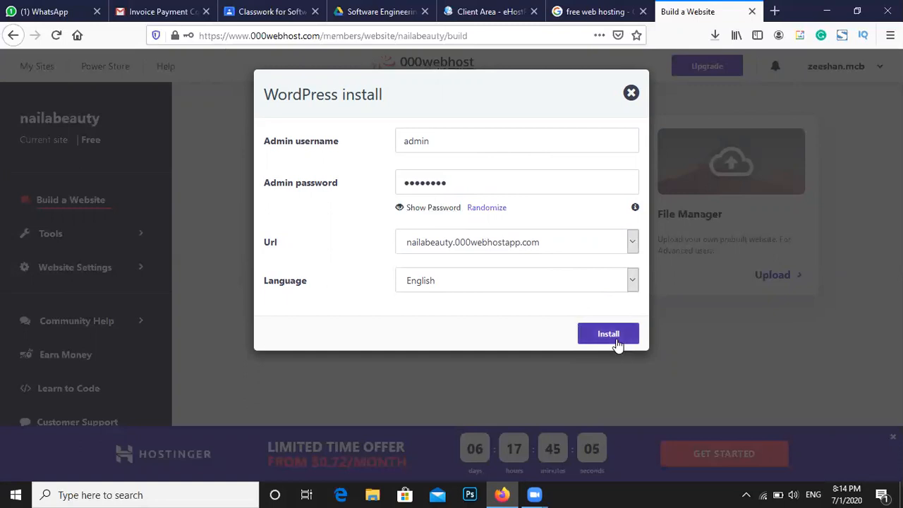
click(609, 334)
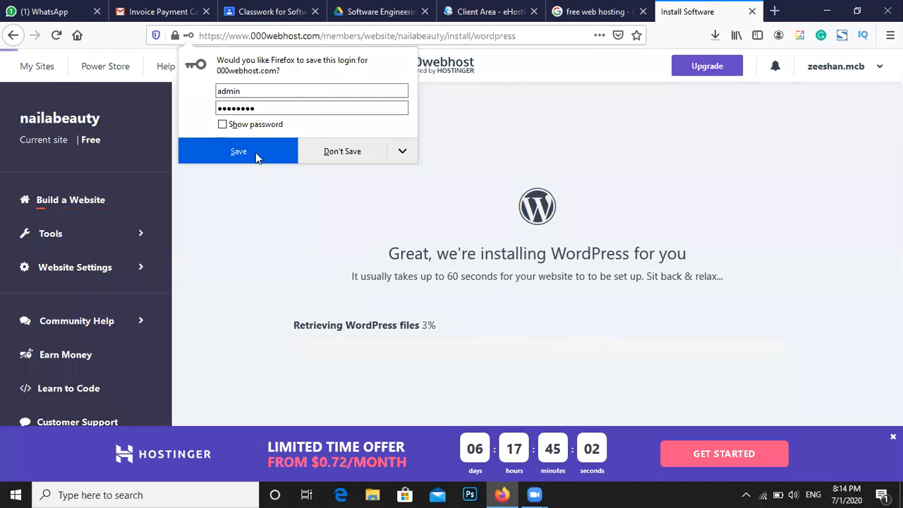
Decline saving the login and wait until the page shows 'Congratulations, it's ready!'
click(314, 152)
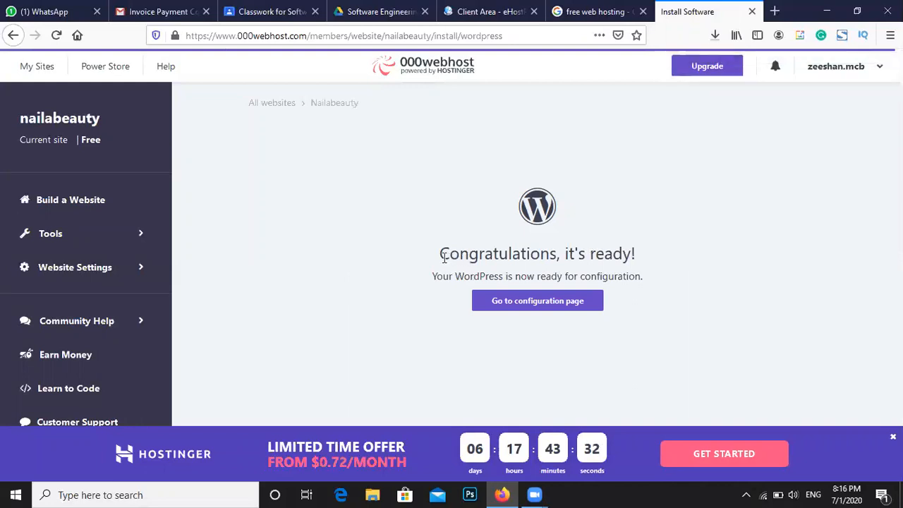
drag(445, 257, 633, 258)
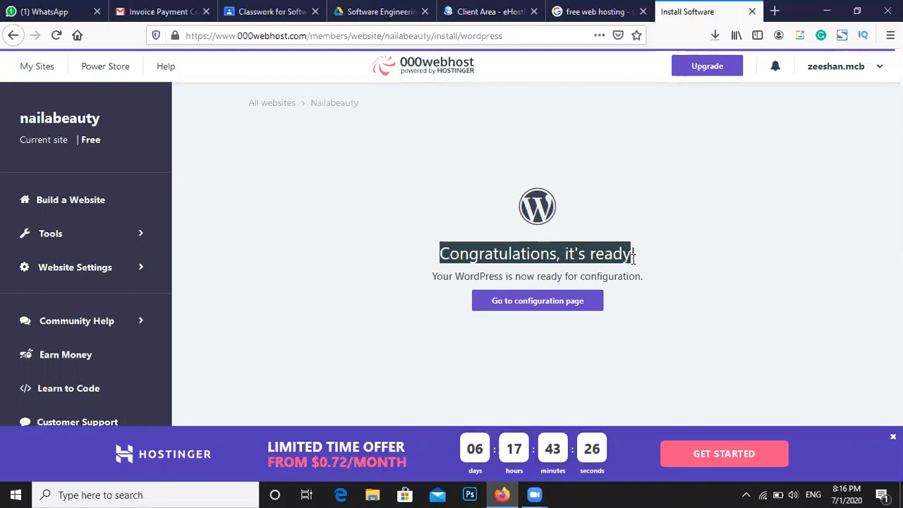
click(634, 259)
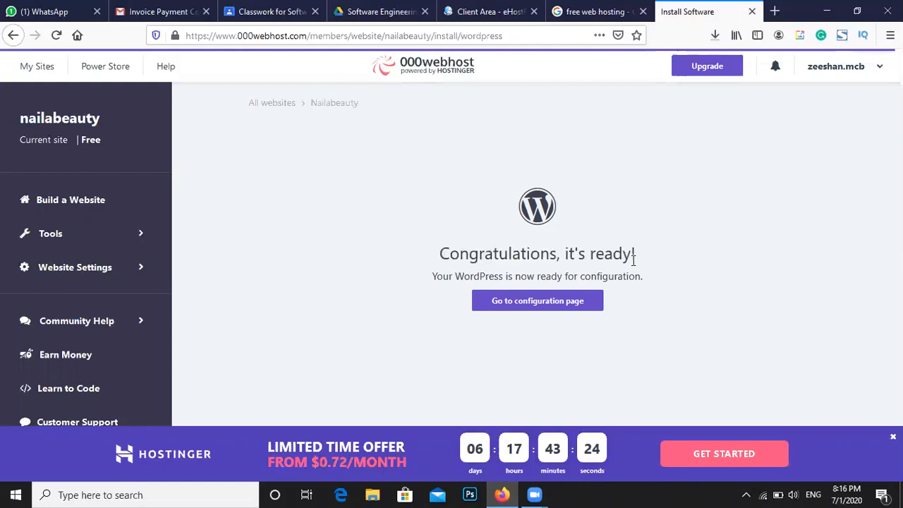
drag(637, 258, 443, 258)
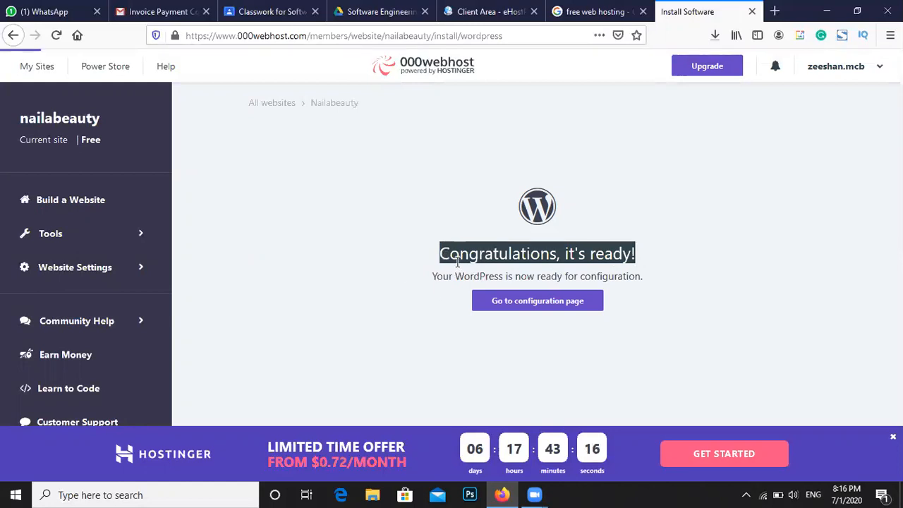
click(457, 260)
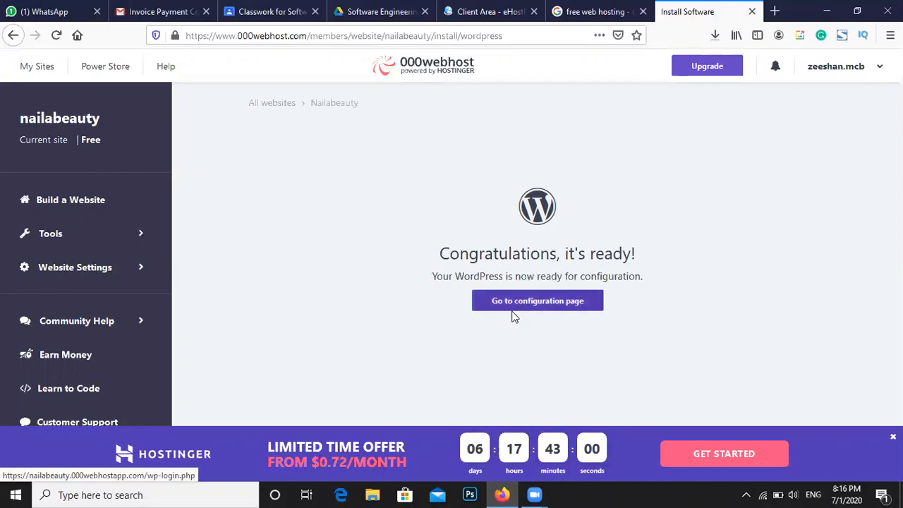
drag(459, 253, 613, 253)
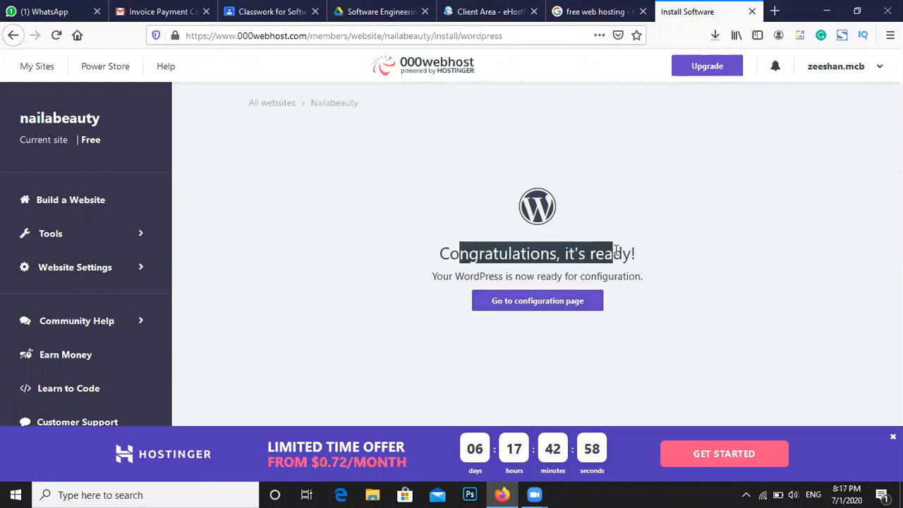
Open the configuration page and log in as admin, declining to save the login
click(569, 302)
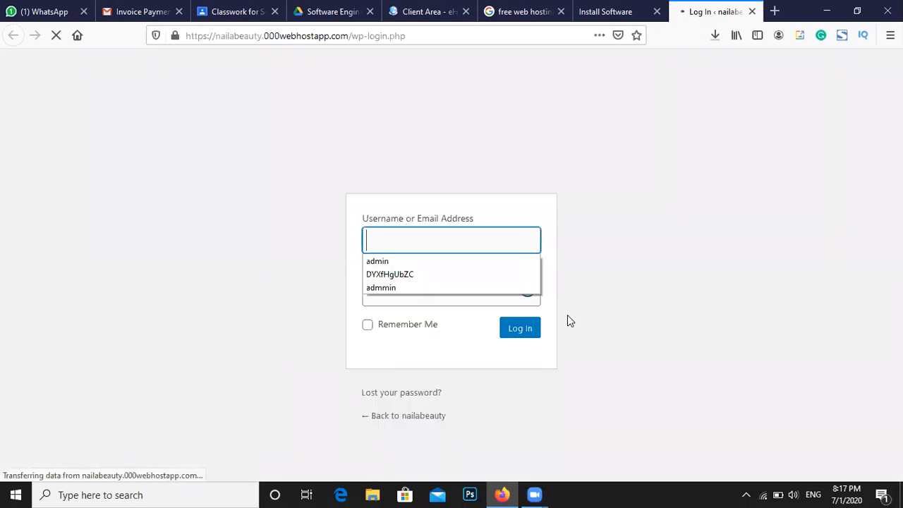
click(462, 262)
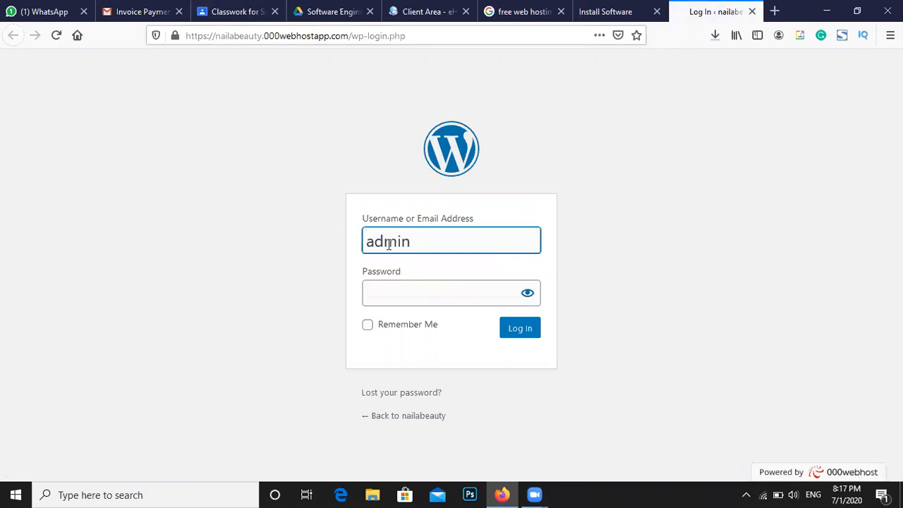
click(386, 293)
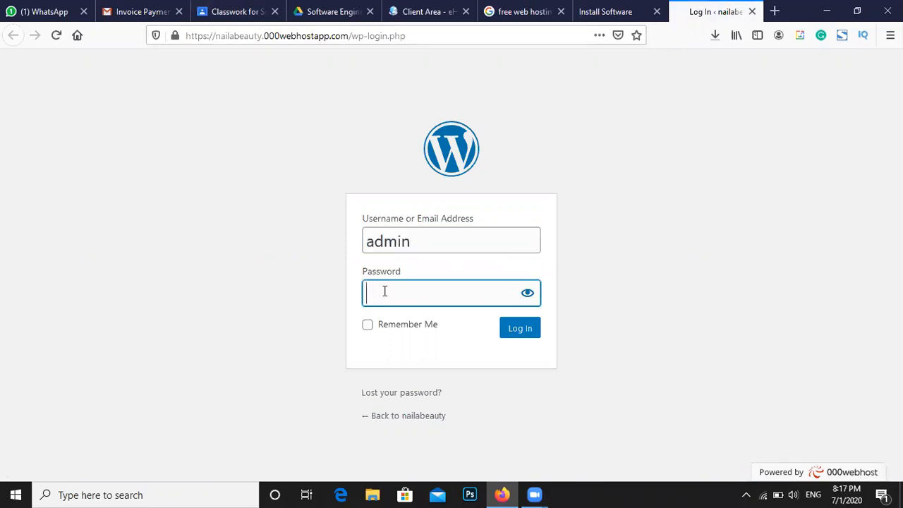
text(••••••••)
click(521, 334)
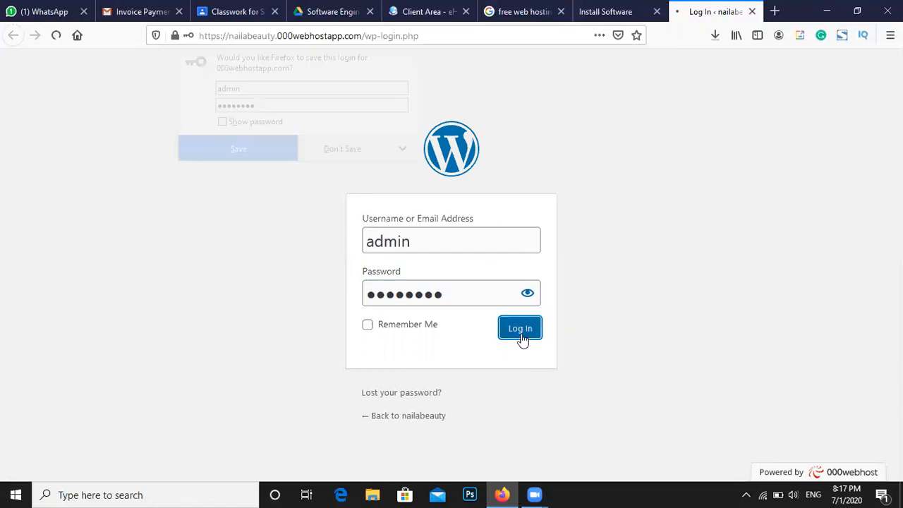
click(319, 161)
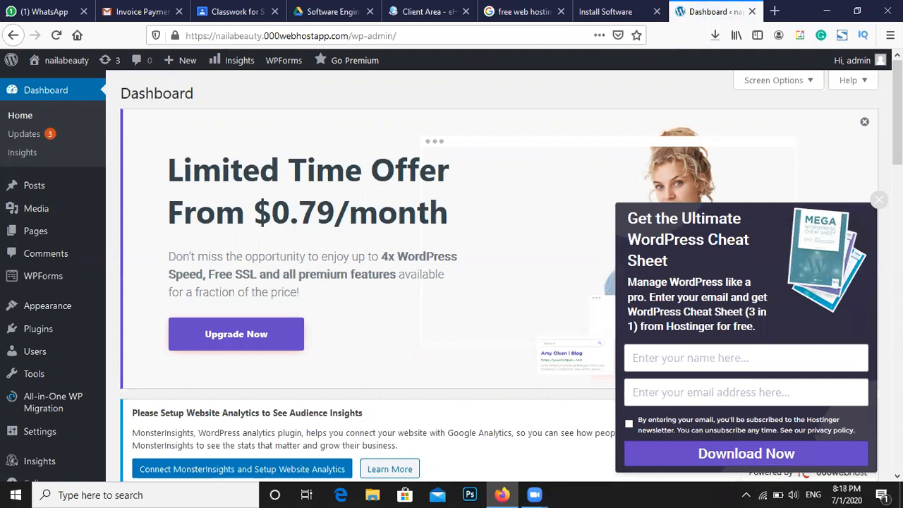
Close the WordPress Cheat Sheet popup and the Limited Time Offer banner
click(879, 200)
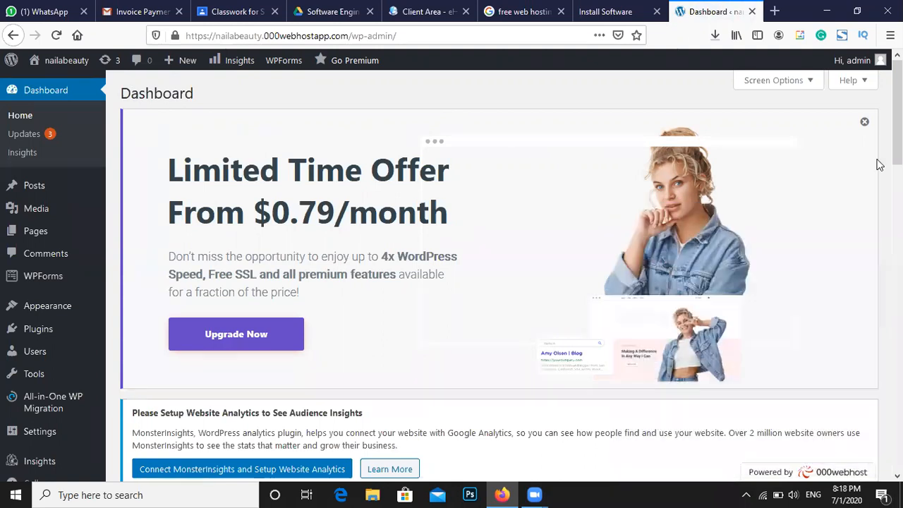
click(865, 123)
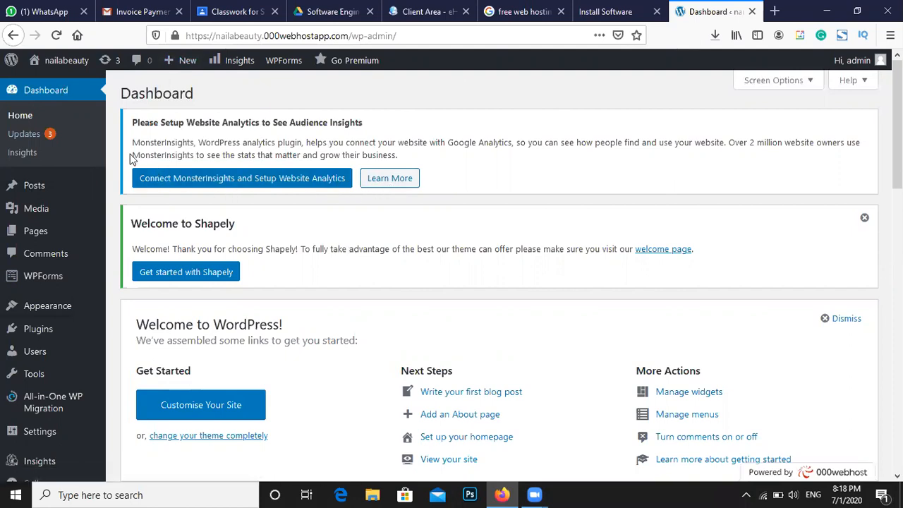
mouse_move(44, 187)
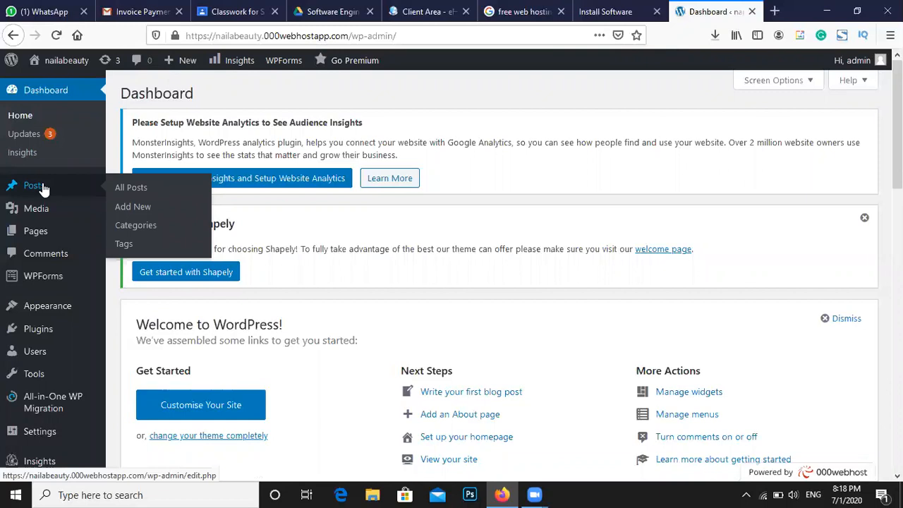
mouse_move(55, 215)
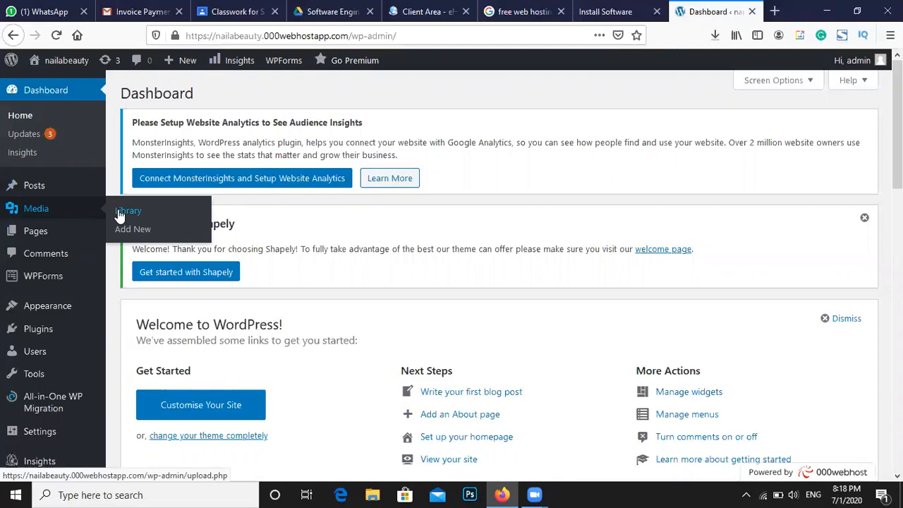
Look through the admin sidebar menus to review the Shapely theme and installed plugins
mouse_move(56, 233)
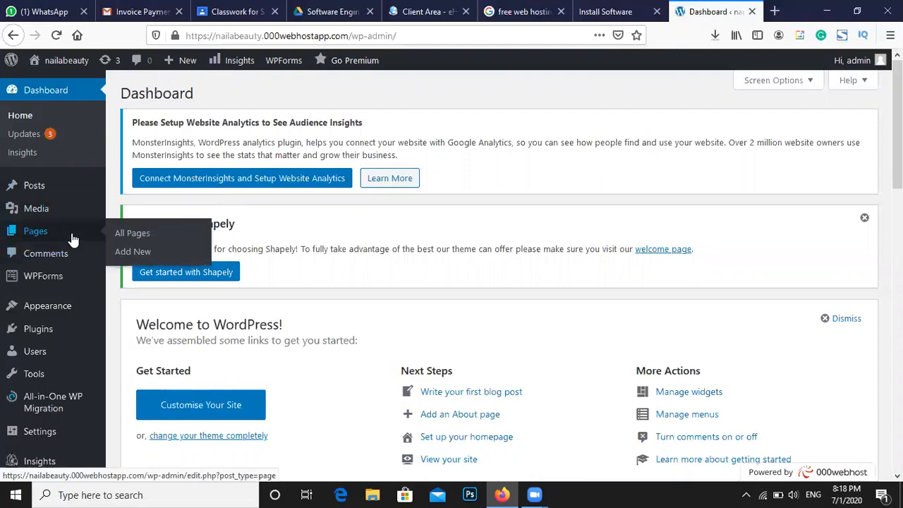
mouse_move(64, 275)
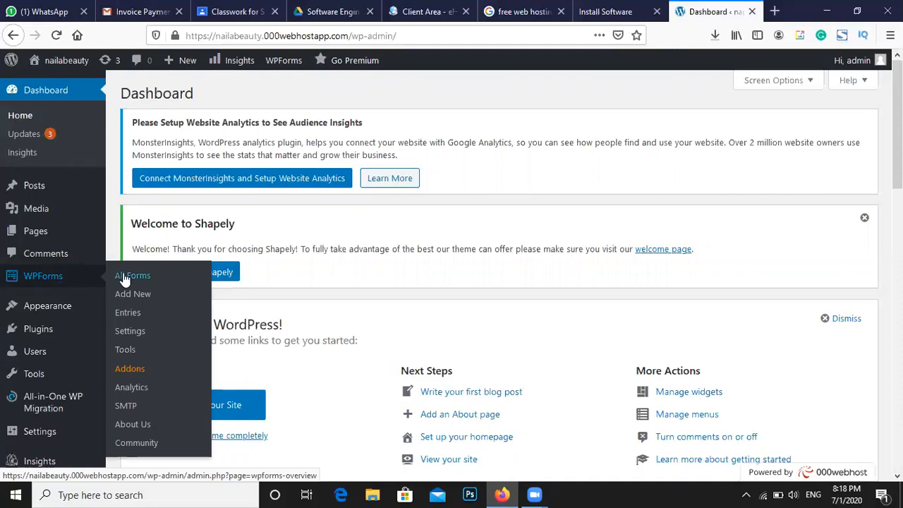
mouse_move(77, 320)
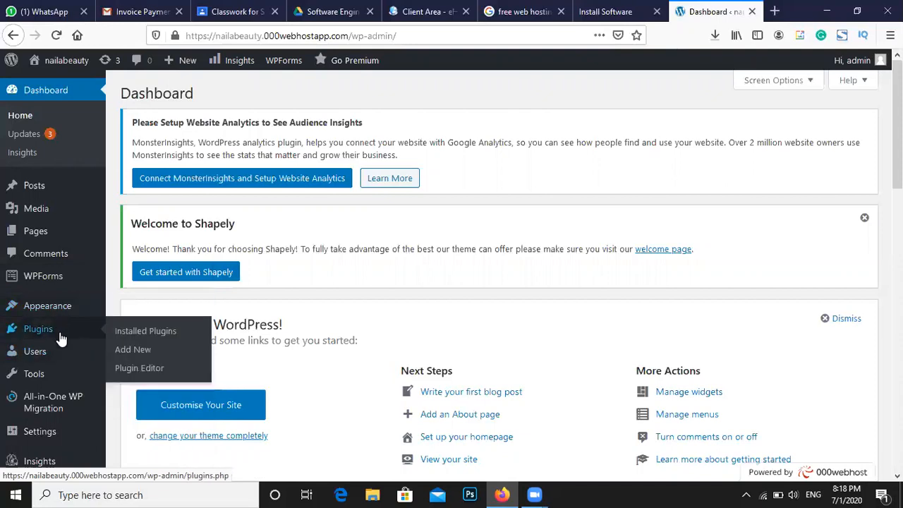
mouse_move(48, 375)
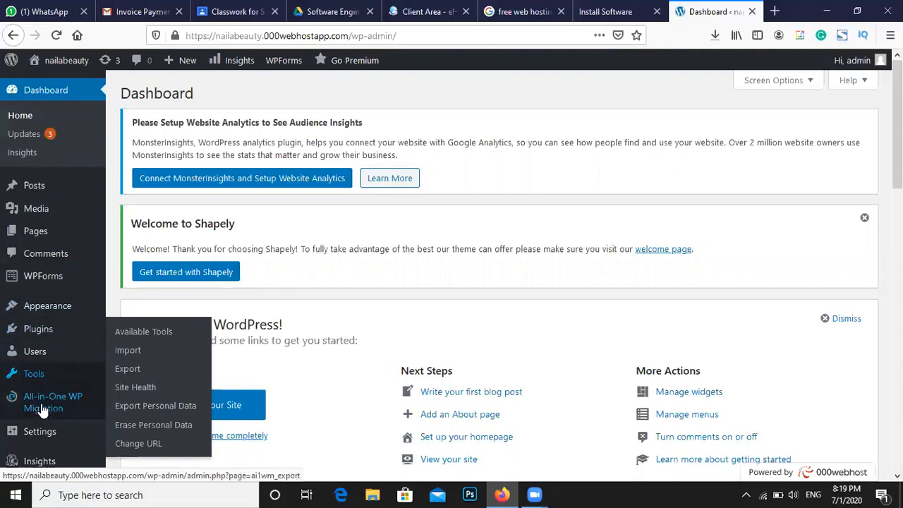
mouse_move(42, 410)
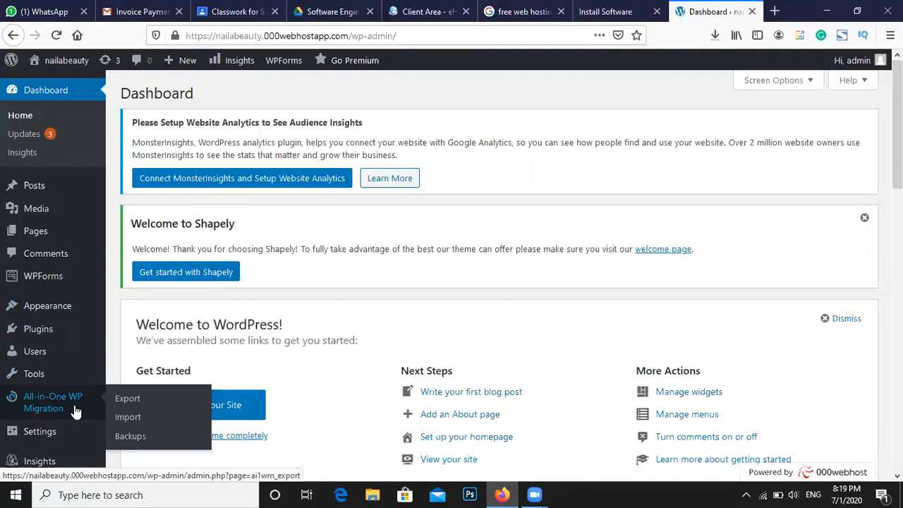
mouse_move(47, 426)
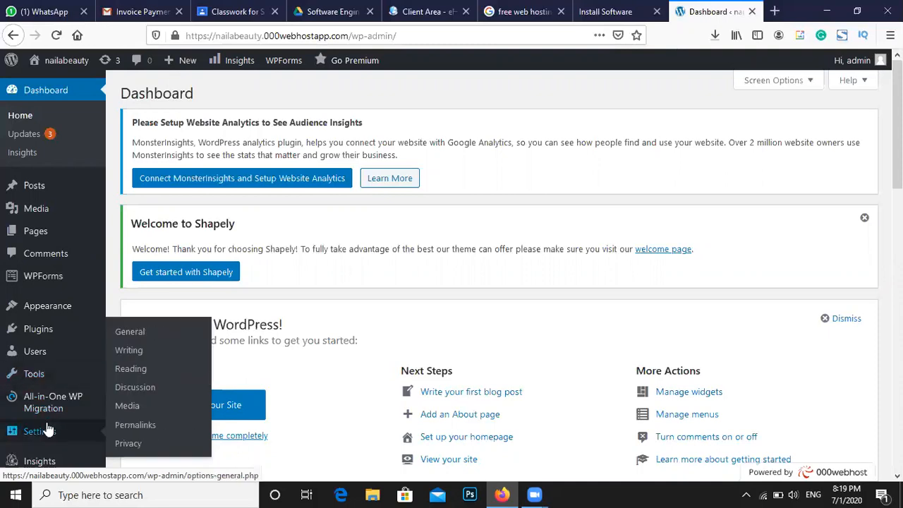
scroll(47, 429, down, 3)
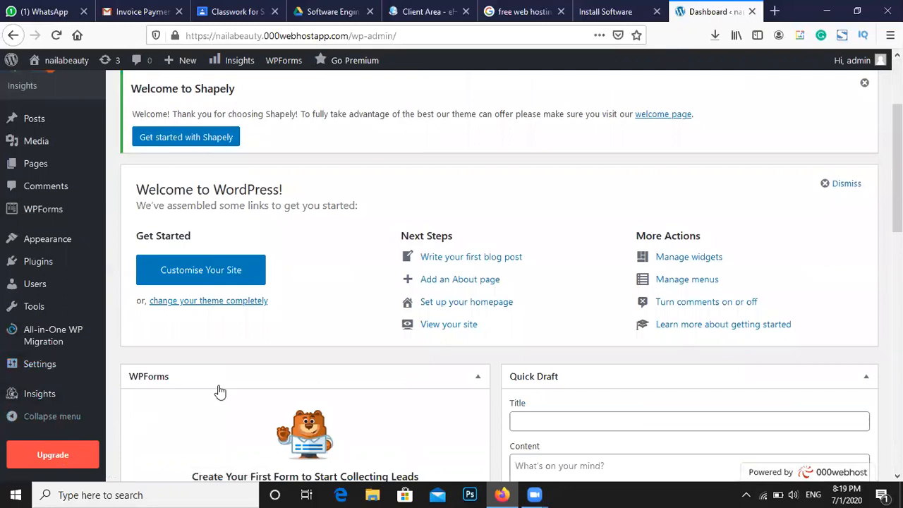
scroll(219, 391, up, 2)
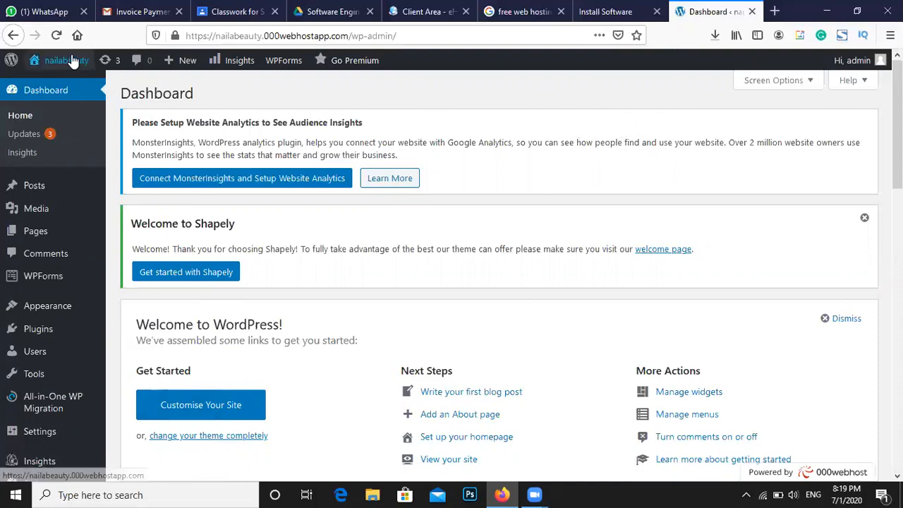
Open the live nailabeauty site in a new tab via Visit Site
mouse_move(67, 60)
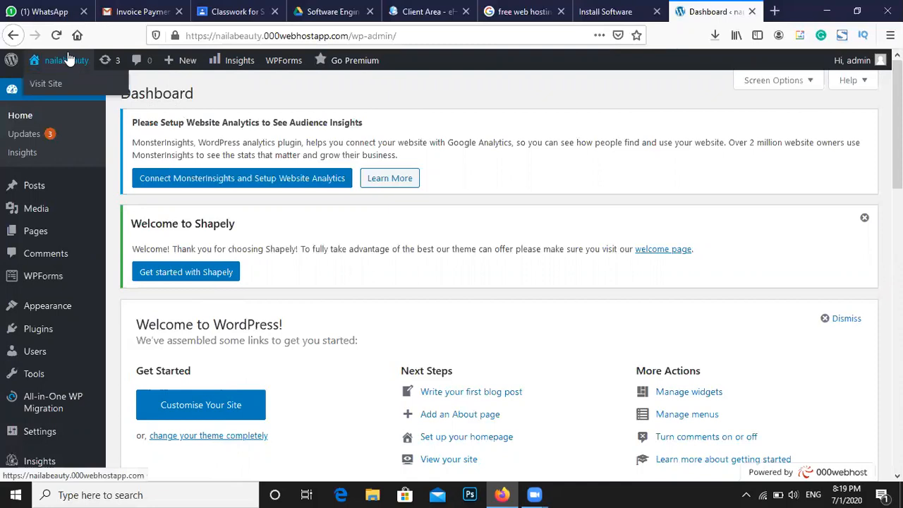
right_click(69, 91)
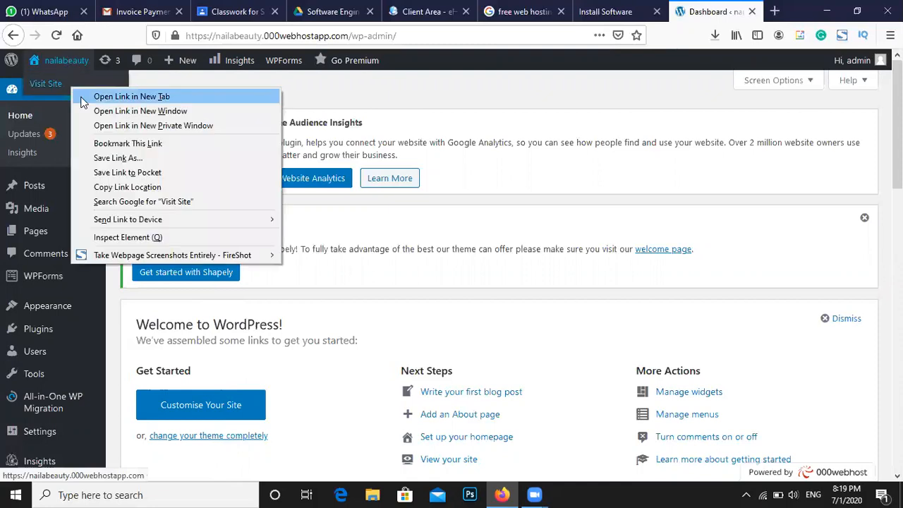
click(85, 95)
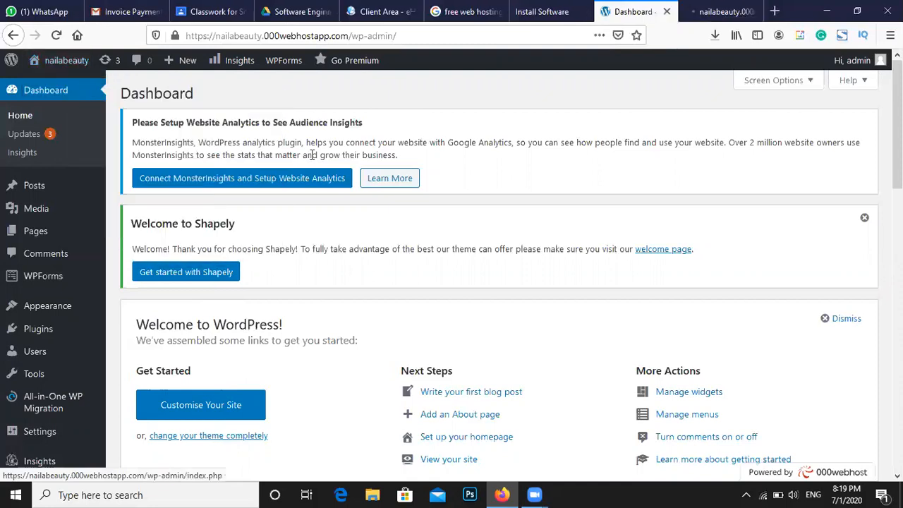
Connect to the EVO-Charji-ED2C Wi-Fi network and confirm the connection
click(760, 493)
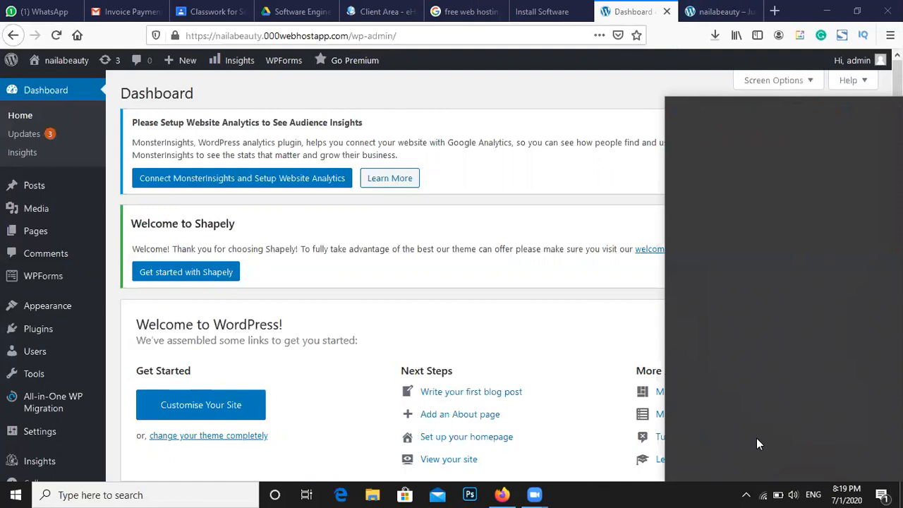
click(720, 226)
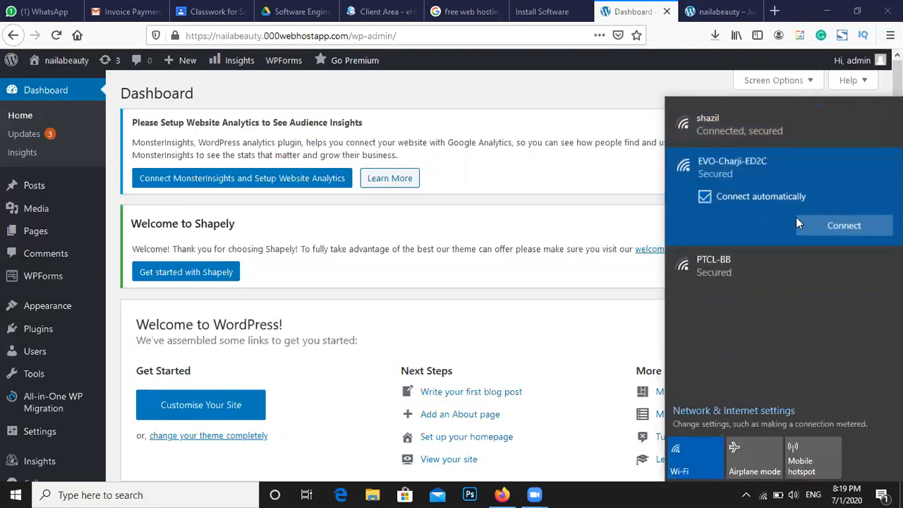
click(820, 224)
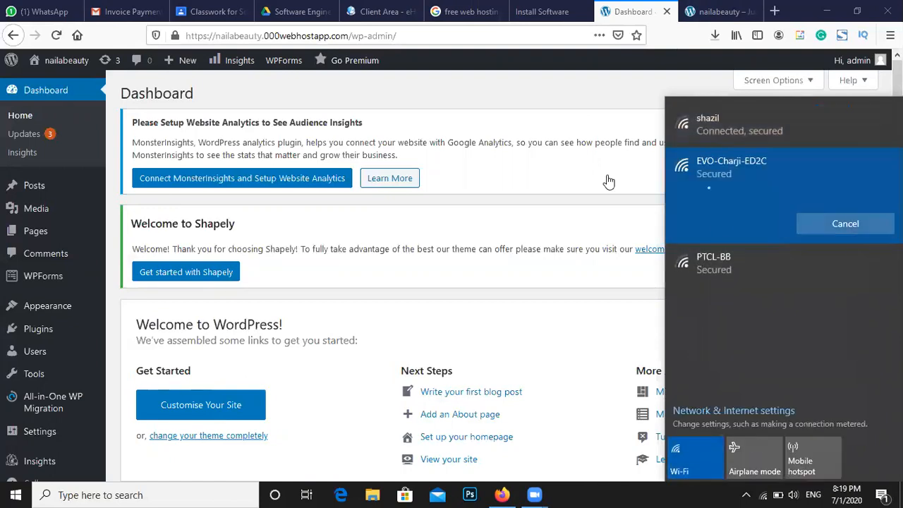
click(558, 89)
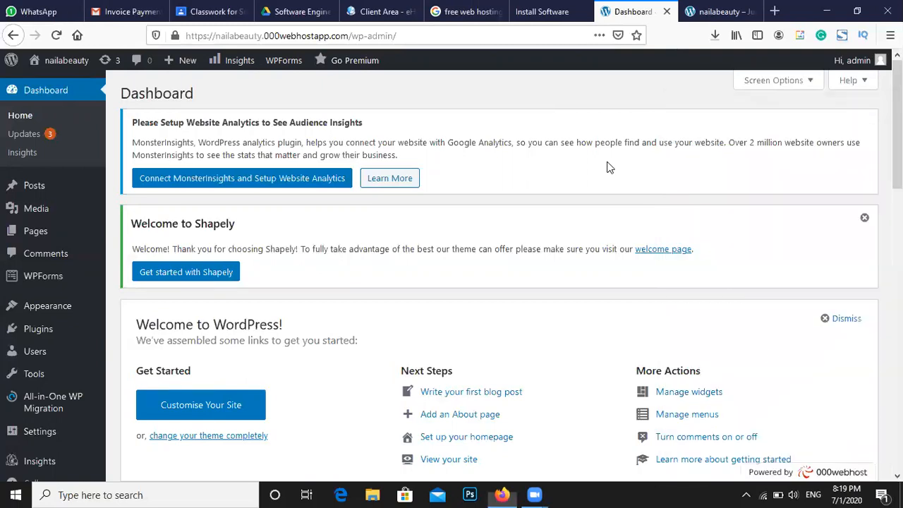
click(765, 494)
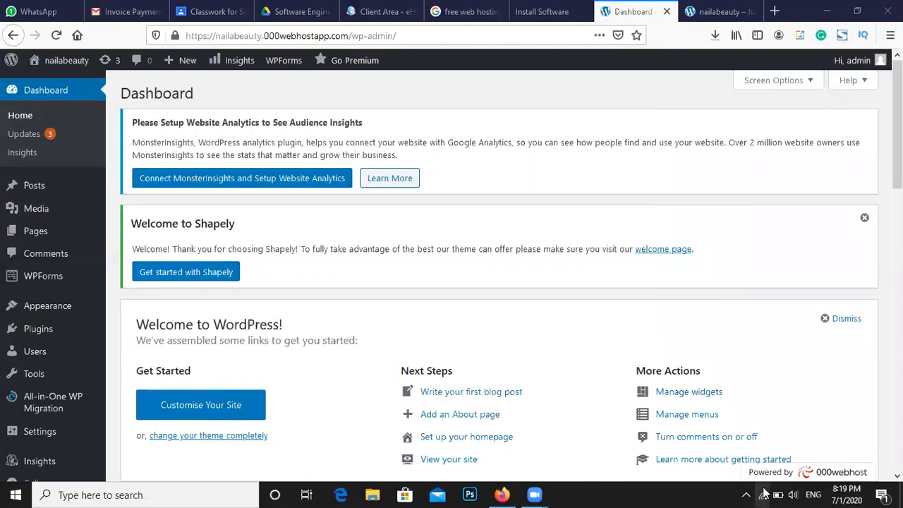
click(528, 143)
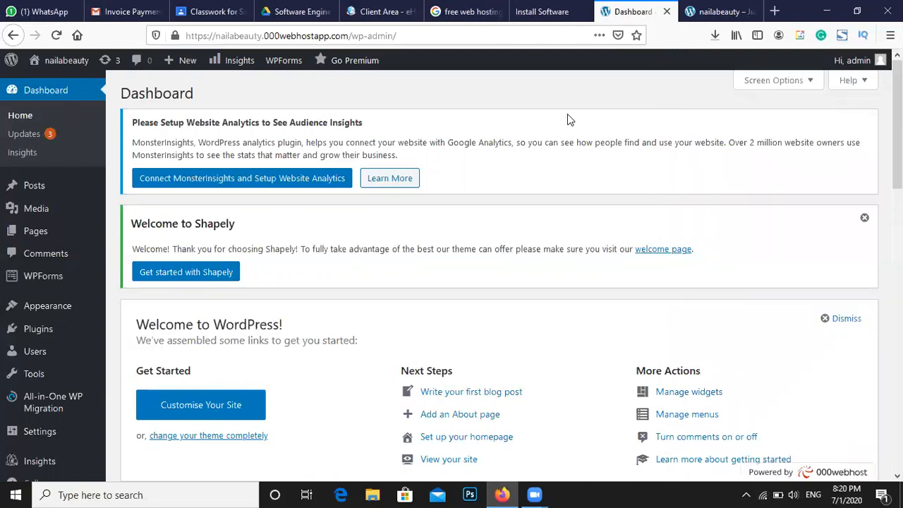
drag(136, 142, 441, 156)
click(507, 171)
click(720, 11)
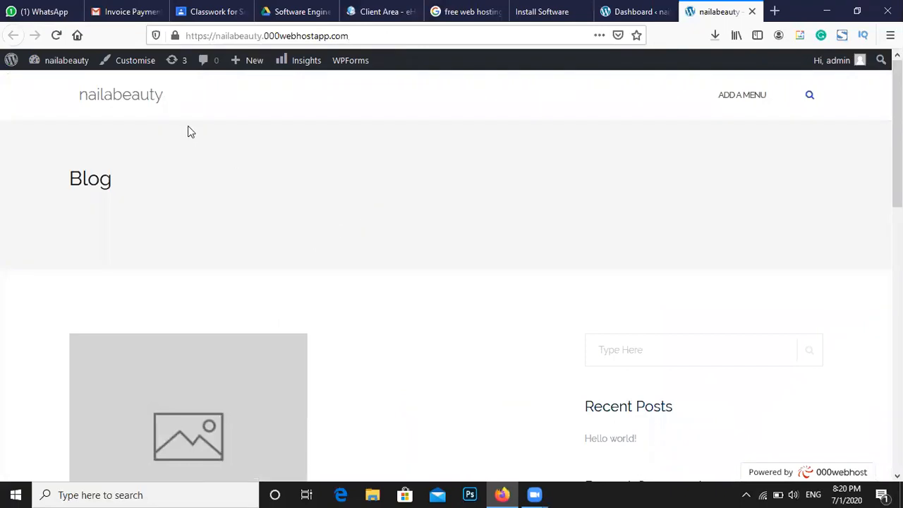
scroll(480, 216, down, 3)
scroll(480, 221, up, 3)
scroll(536, 252, down, 3)
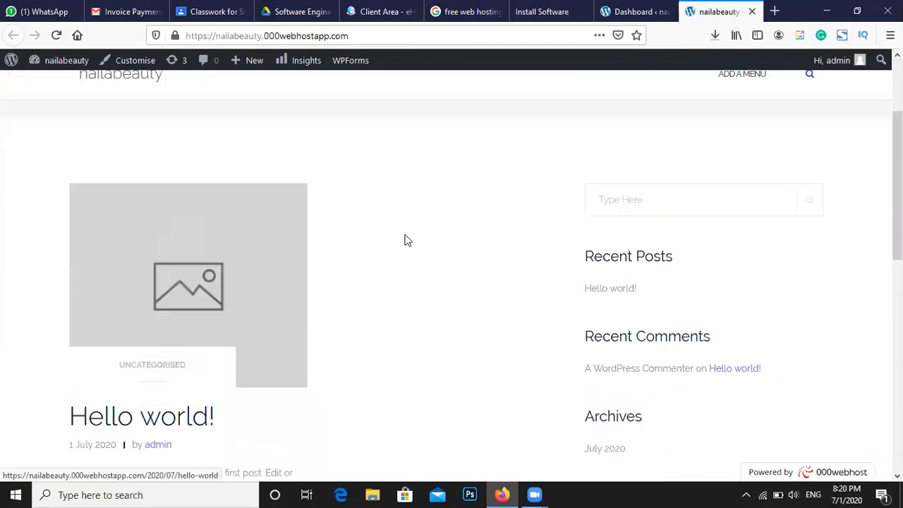
scroll(406, 241, up, 3)
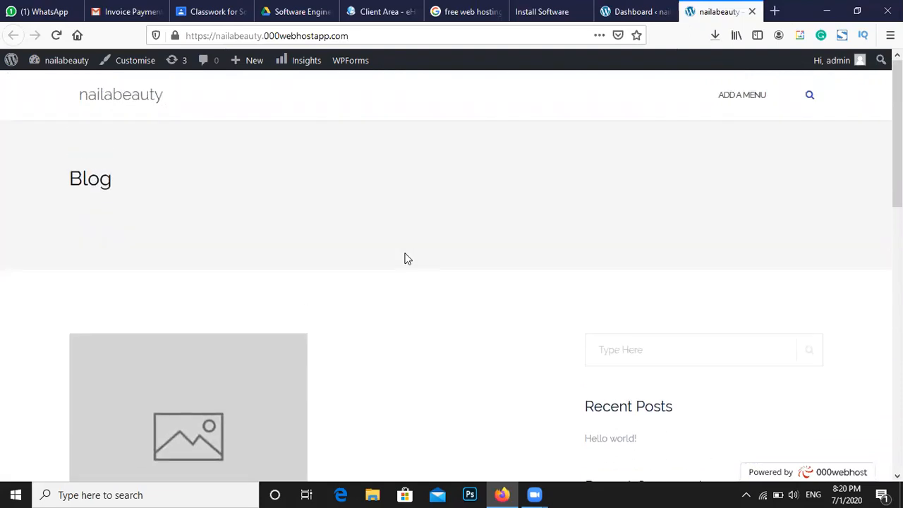
click(617, 7)
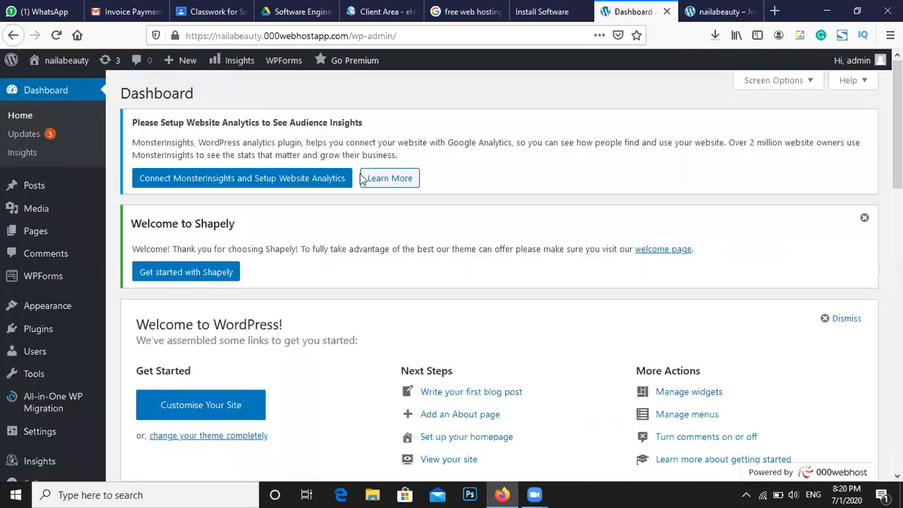
Go to Appearance > Themes, dismiss the offer banner and glance at the live Shapely site
mouse_move(66, 321)
click(128, 307)
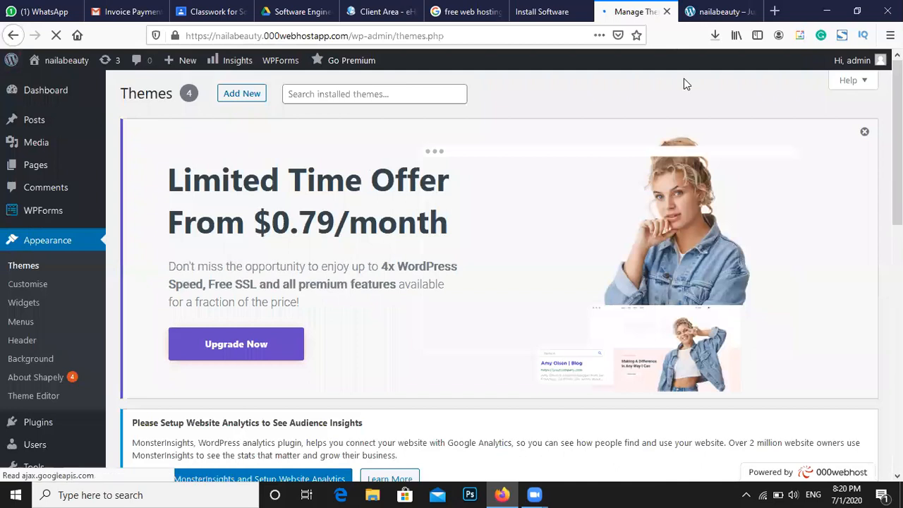
click(864, 132)
scroll(371, 282, down, 3)
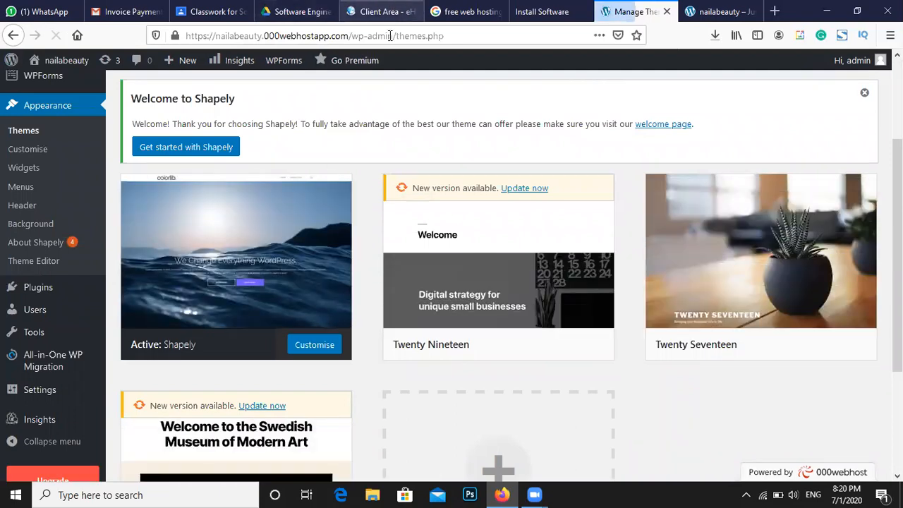
mouse_move(228, 283)
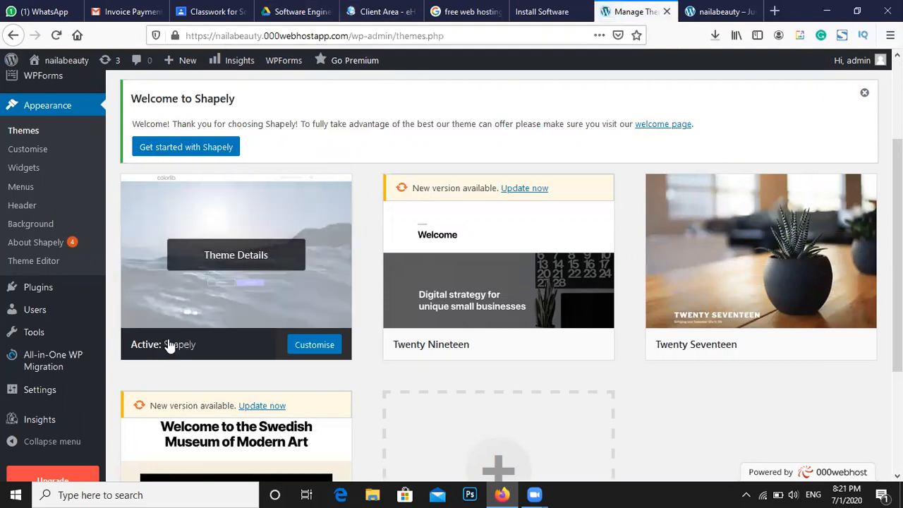
click(715, 11)
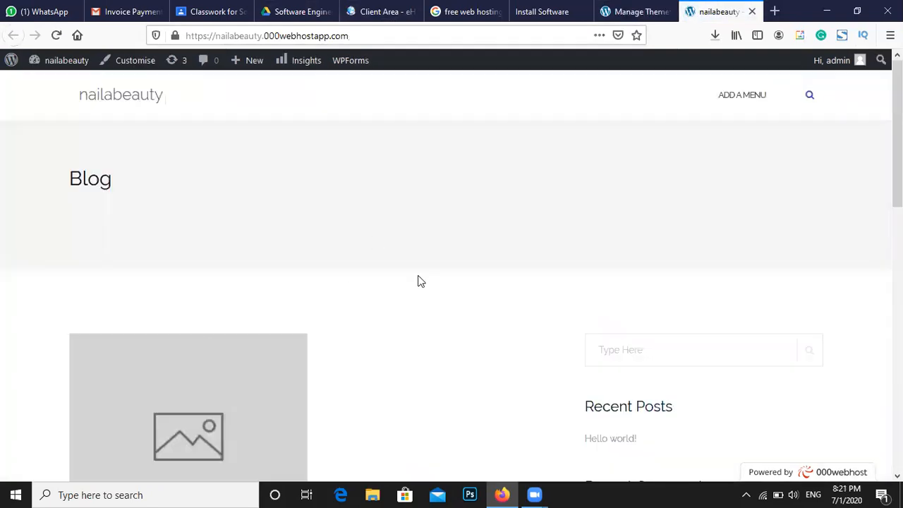
click(639, 11)
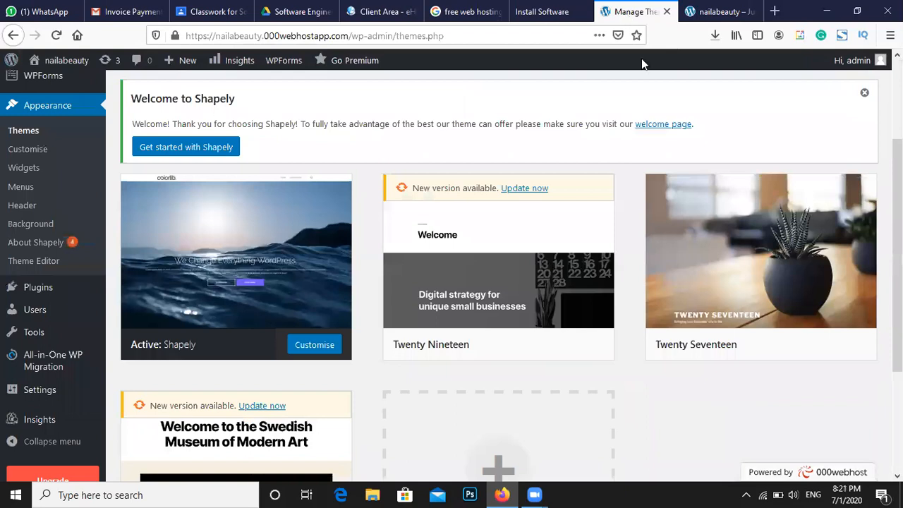
Activate the Twenty Twenty theme in place of Shapely
mouse_move(562, 189)
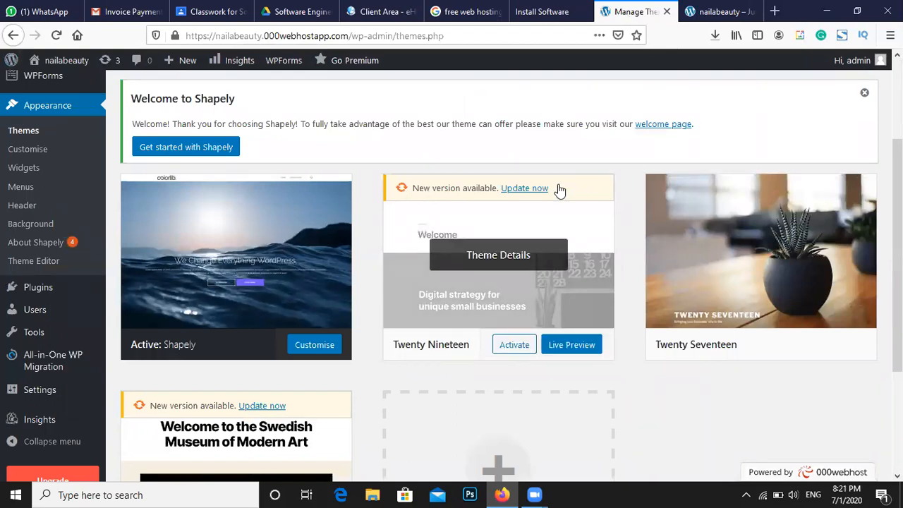
scroll(492, 302, down, 2)
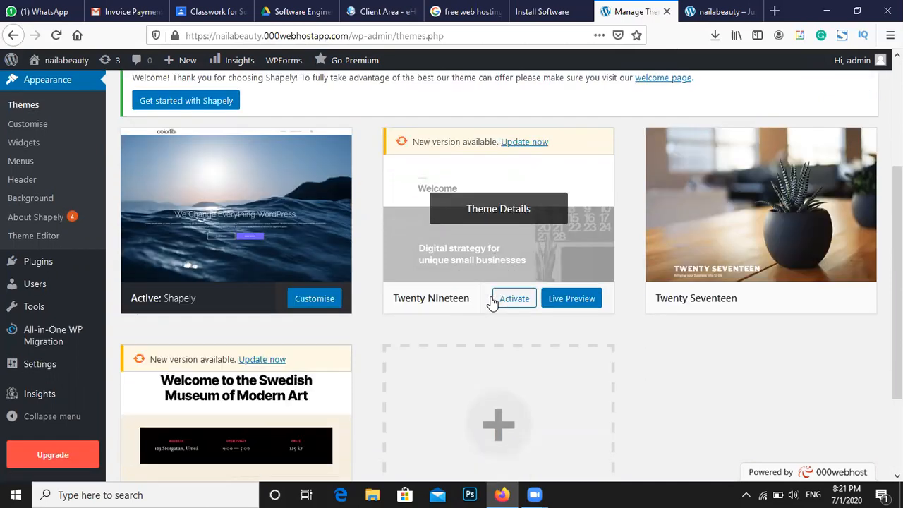
scroll(490, 303, up, 1)
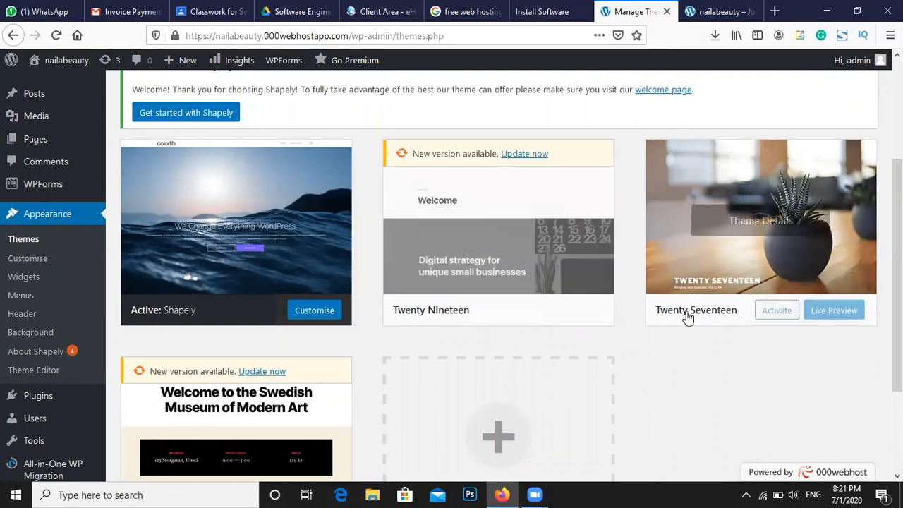
scroll(687, 322, down, 2)
scroll(689, 321, down, 2)
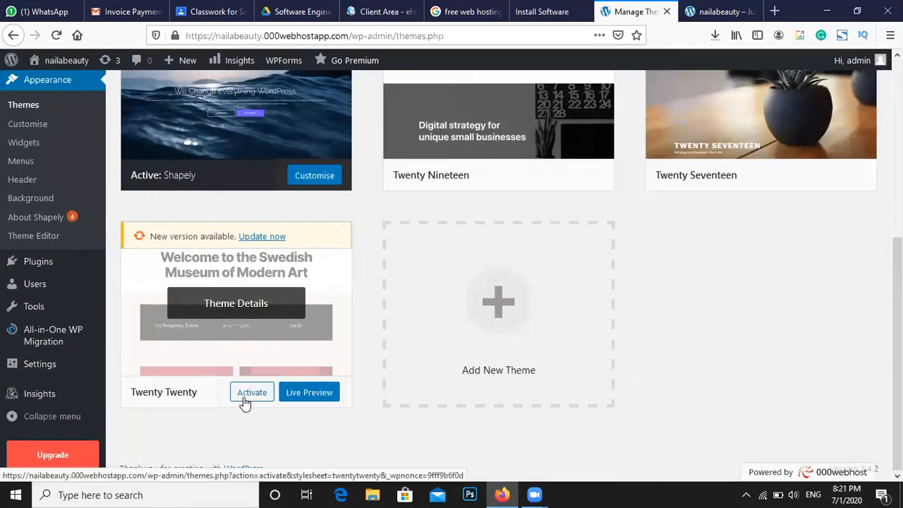
click(244, 397)
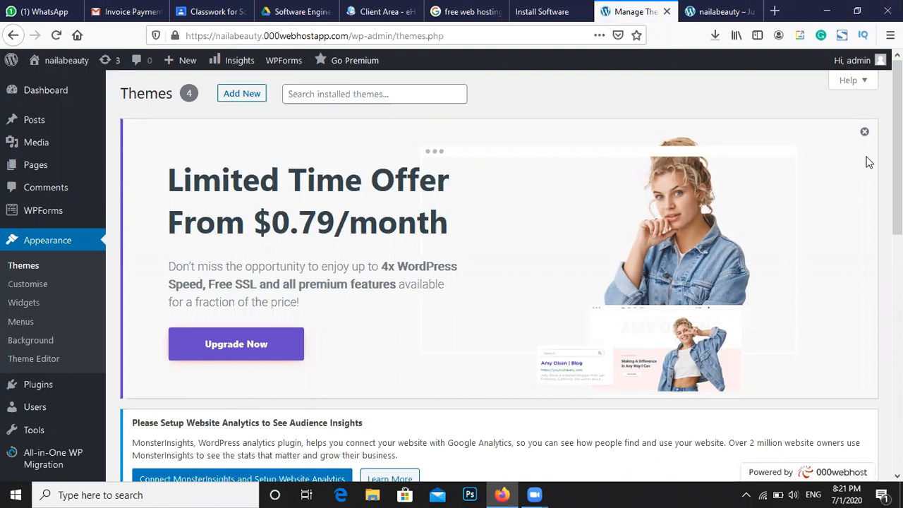
Reload the live site to see it in Twenty Twenty with the 'Hello world!' post
click(865, 134)
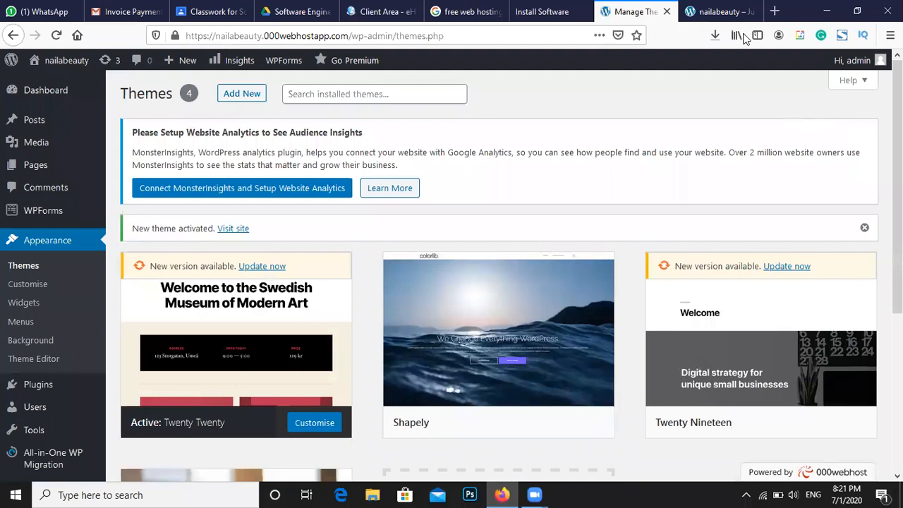
click(717, 8)
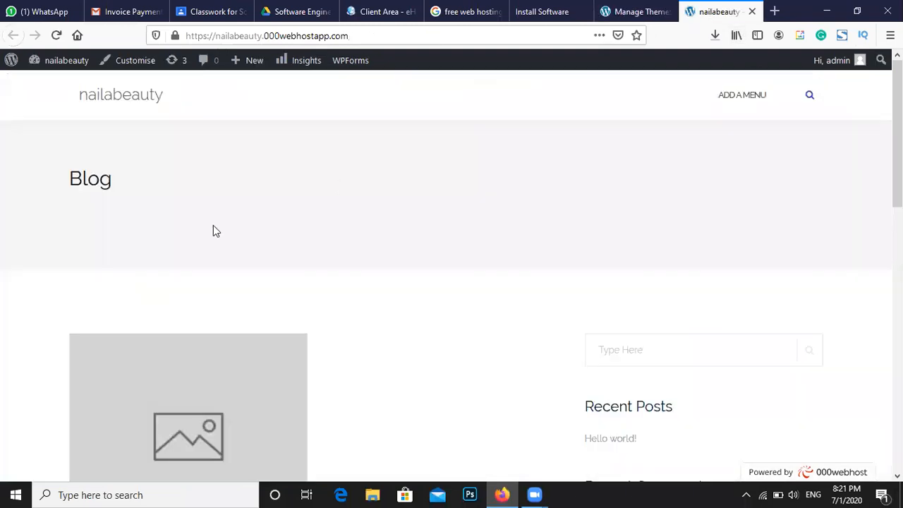
click(56, 37)
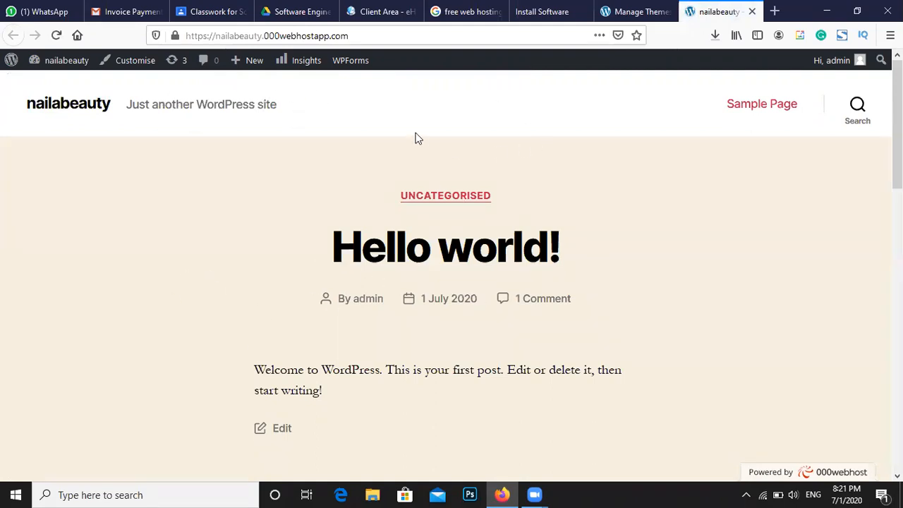
click(635, 11)
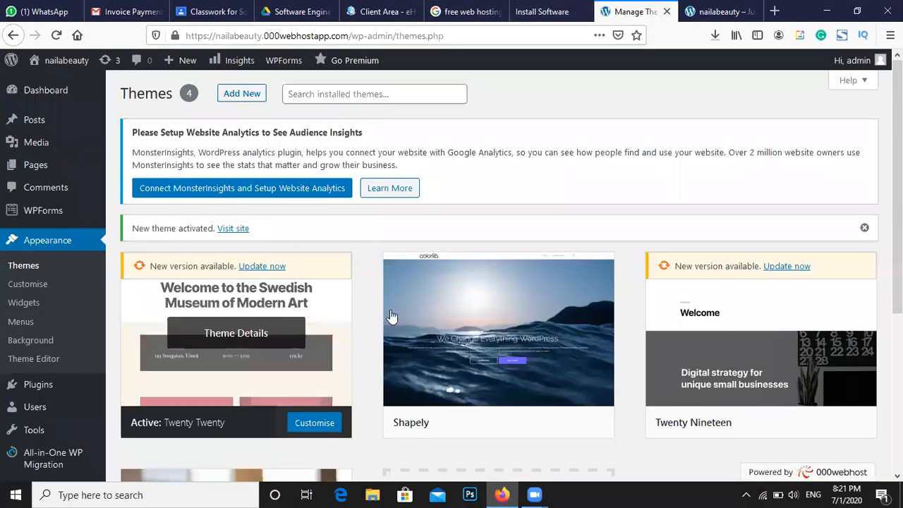
click(741, 10)
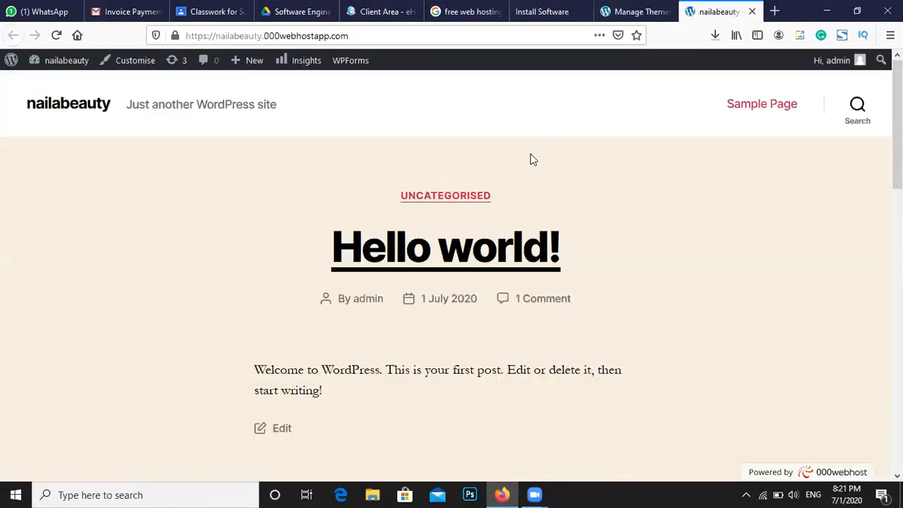
click(631, 11)
scroll(619, 170, down, 4)
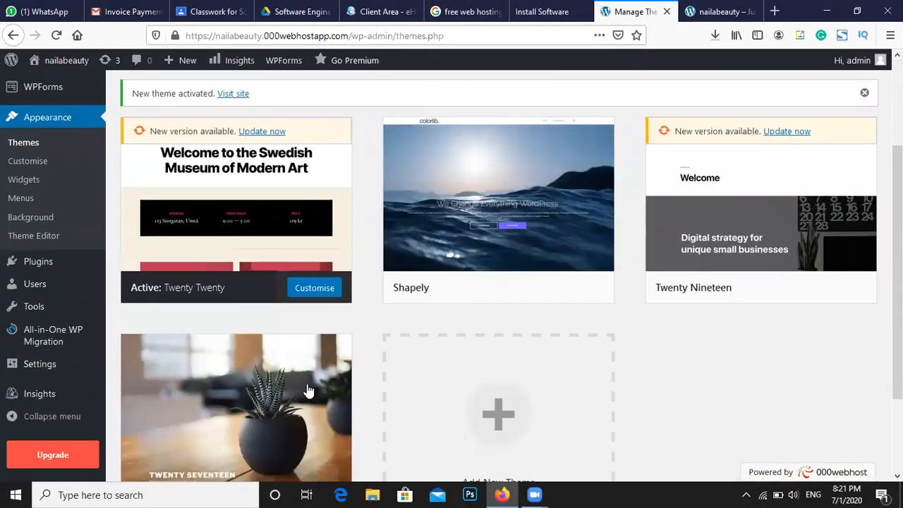
scroll(204, 374, down, 2)
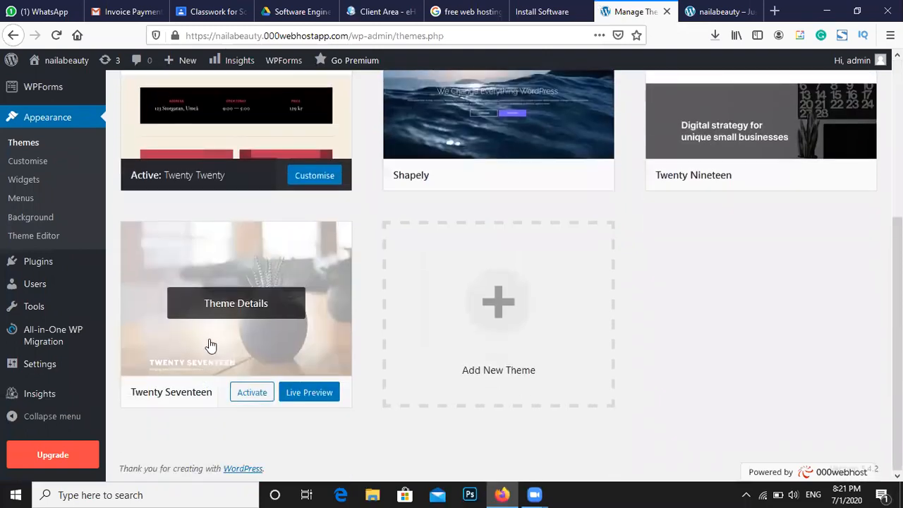
Activate Twenty Seventeen and reload the live site to confirm the plant header image appears
click(250, 402)
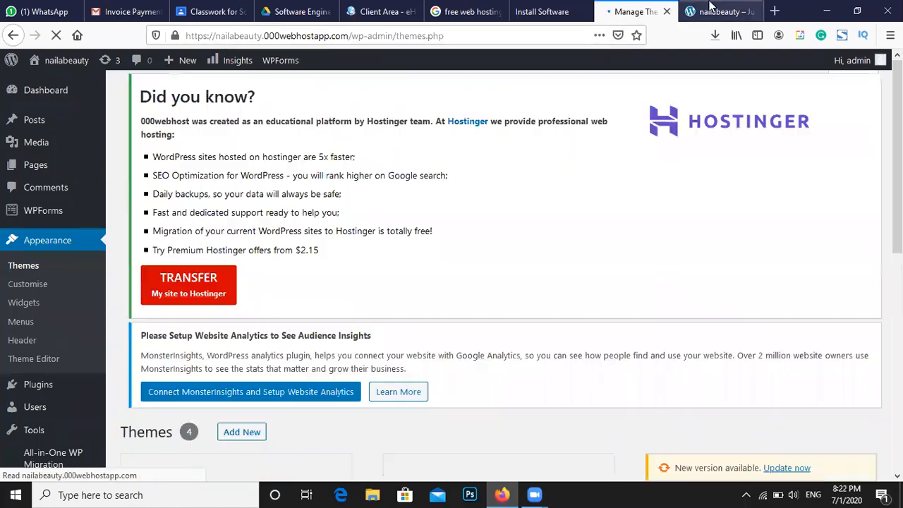
click(709, 11)
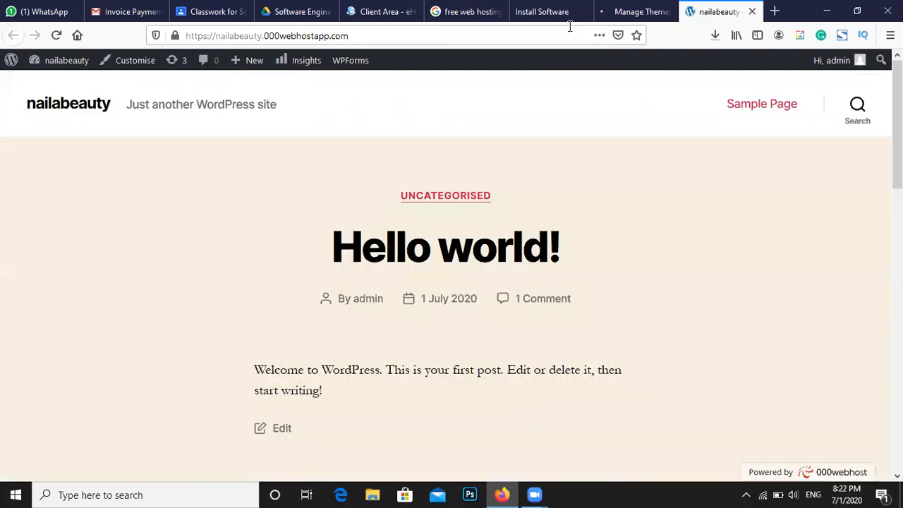
click(54, 36)
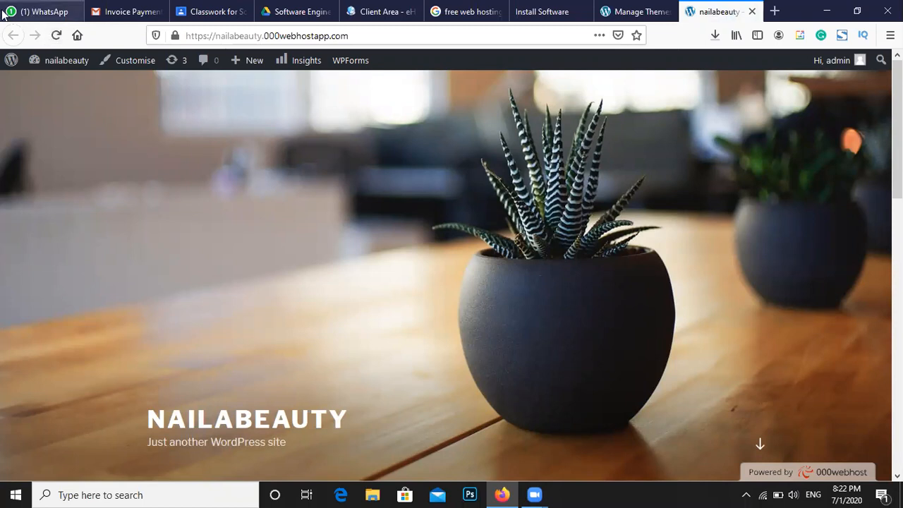
scroll(239, 257, down, 3)
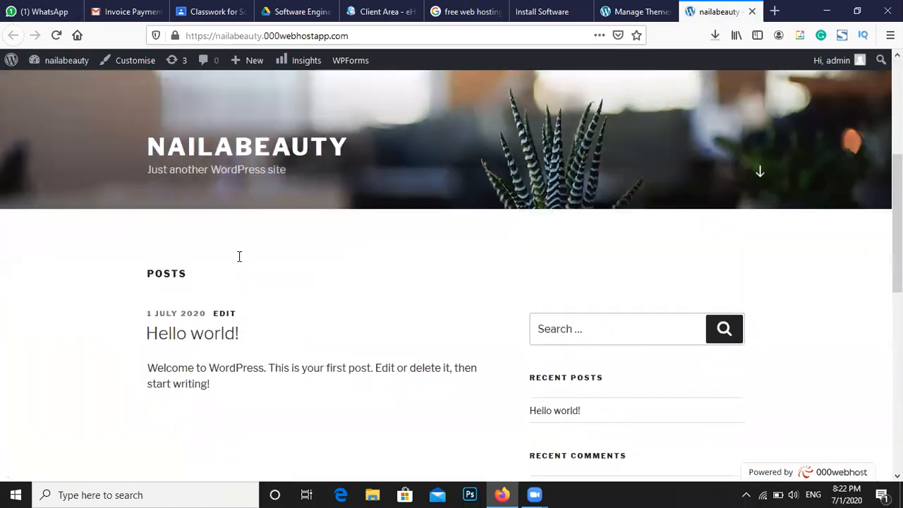
scroll(238, 258, up, 3)
click(630, 11)
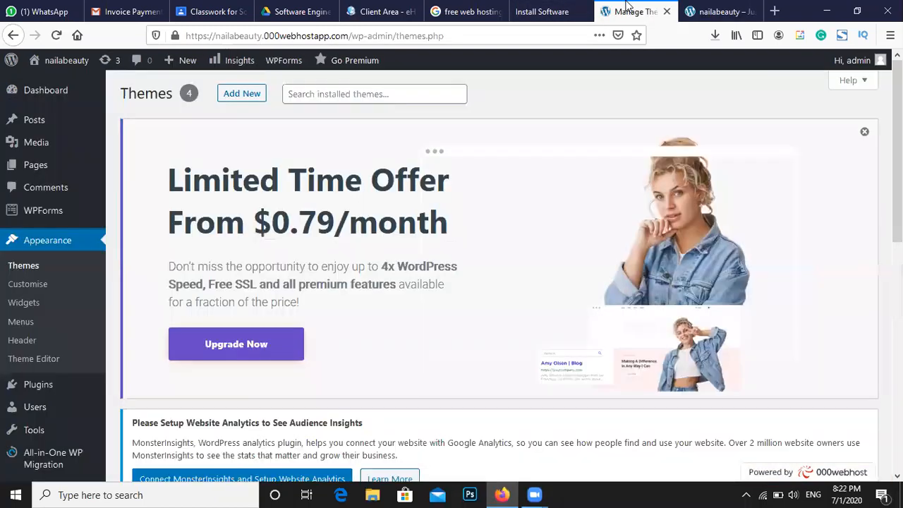
click(864, 133)
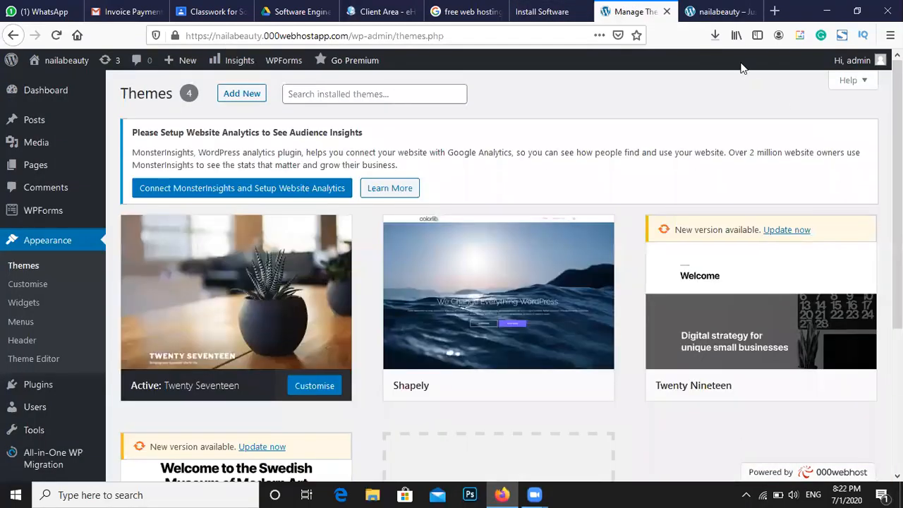
Open the Add Themes page and dismiss the limited time offer banner
click(717, 11)
click(600, 10)
scroll(379, 240, down, 2)
scroll(380, 243, up, 2)
click(231, 100)
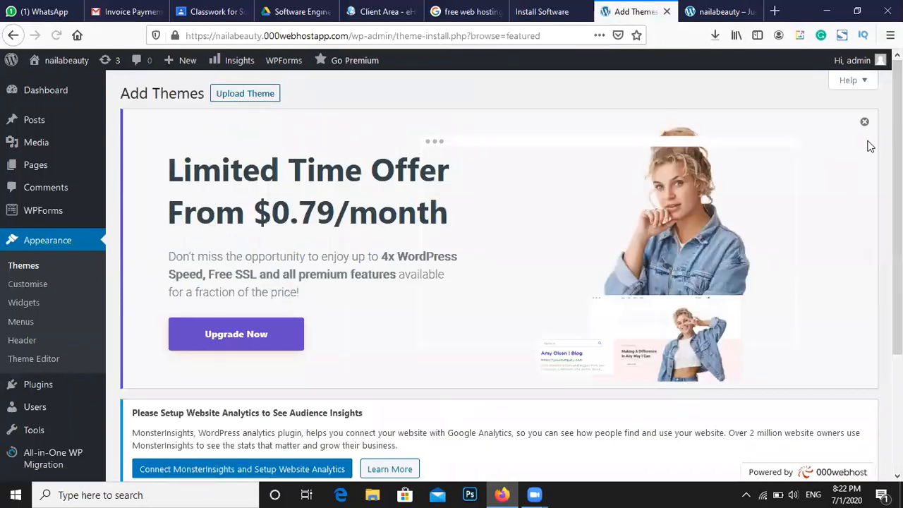
click(864, 123)
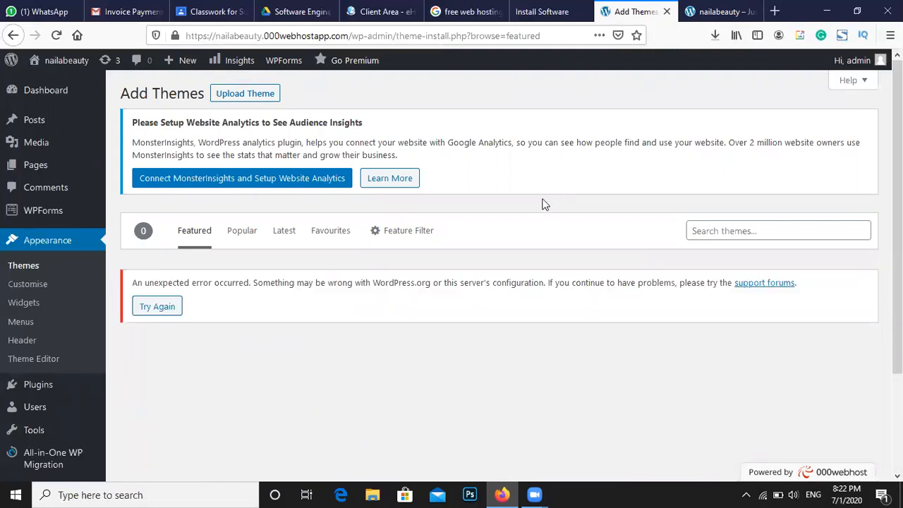
Retry loading the featured themes after the unexpected error, then return to the live site
scroll(498, 245, down, 3)
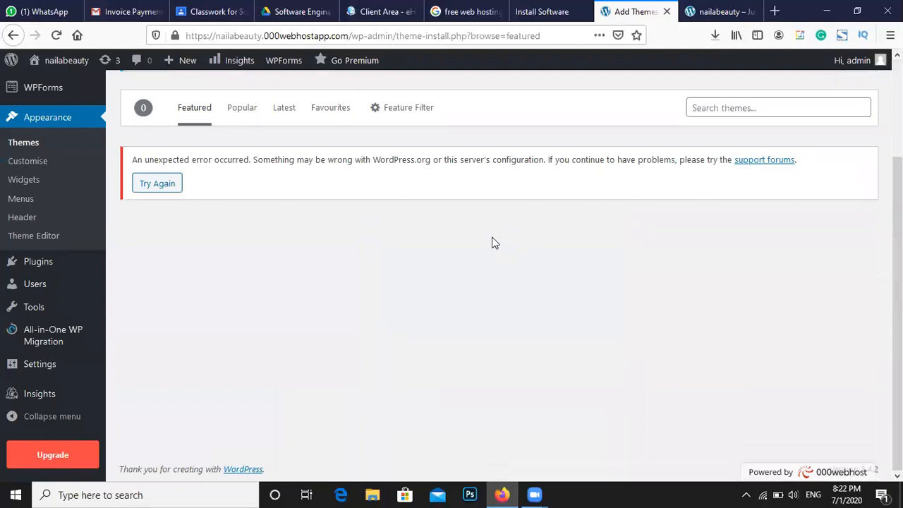
scroll(492, 242, up, 2)
click(161, 250)
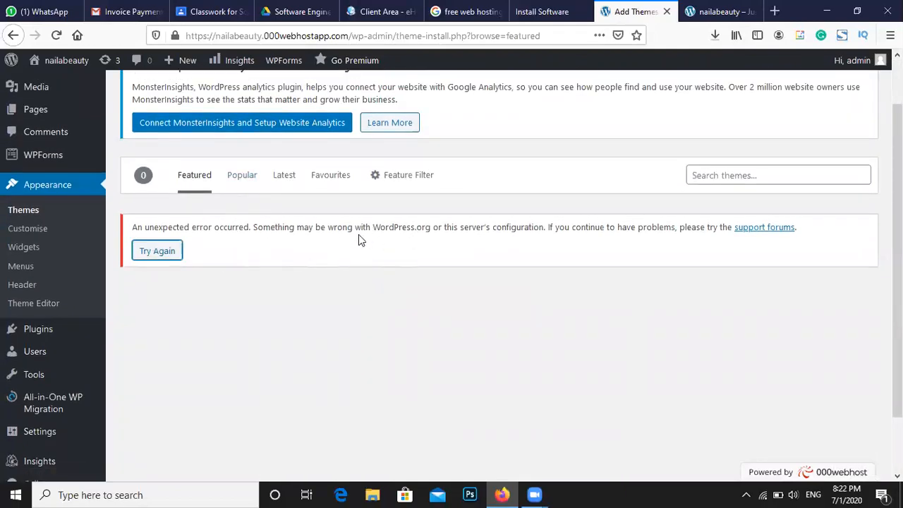
drag(394, 227, 410, 226)
click(165, 251)
click(340, 302)
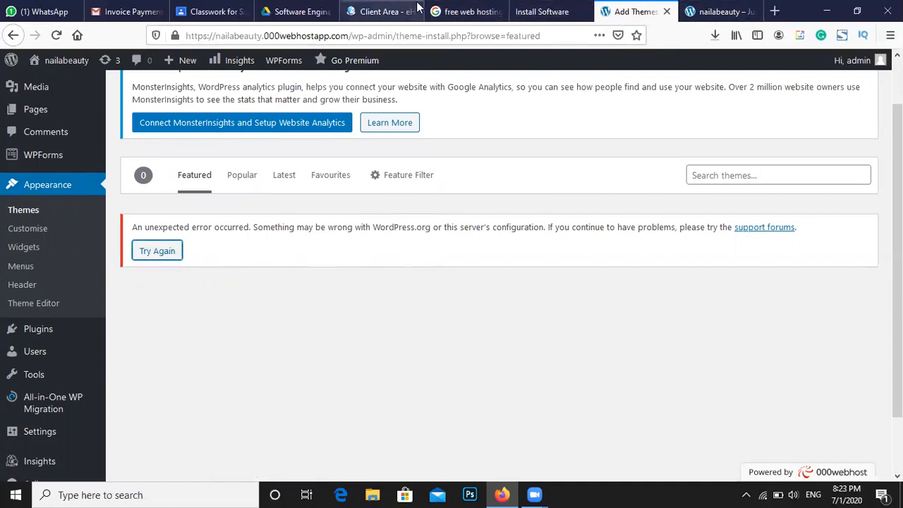
click(699, 10)
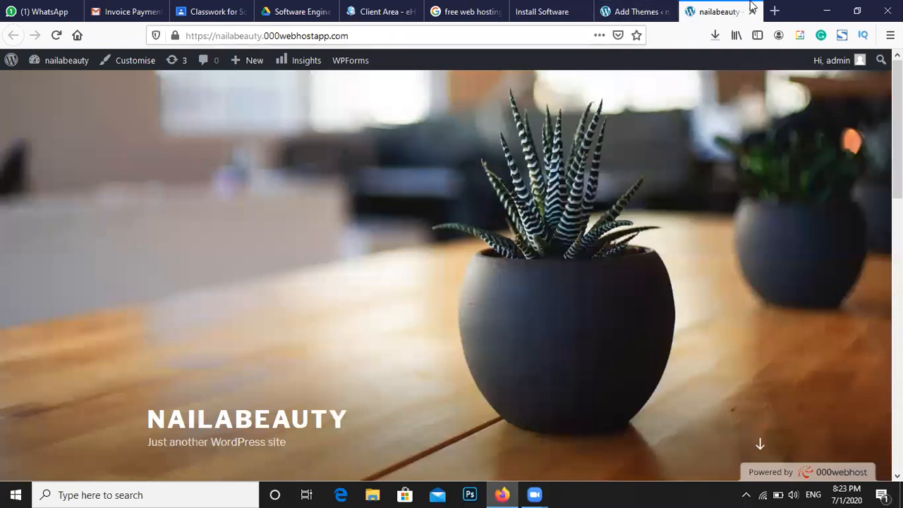
Open wordpress.org in a new tab and go to its Themes directory
click(773, 10)
click(439, 36)
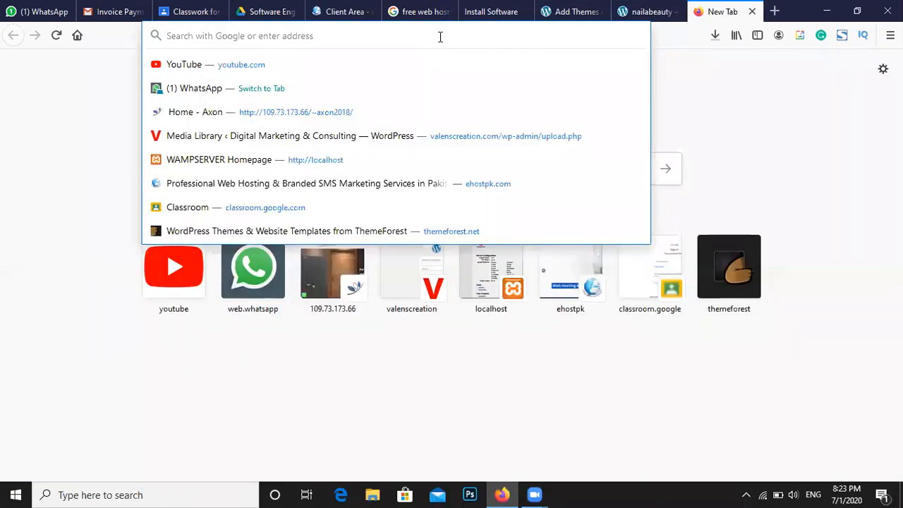
text(wordpress.org/)
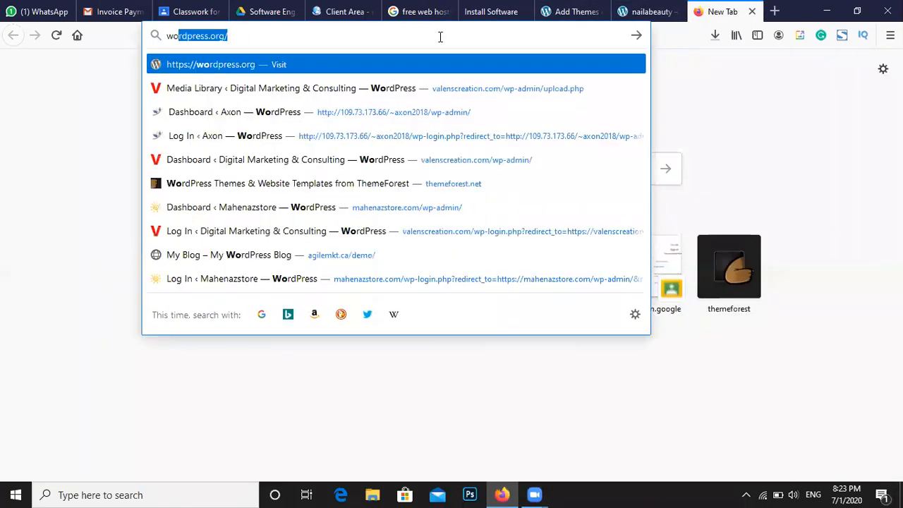
key(Return)
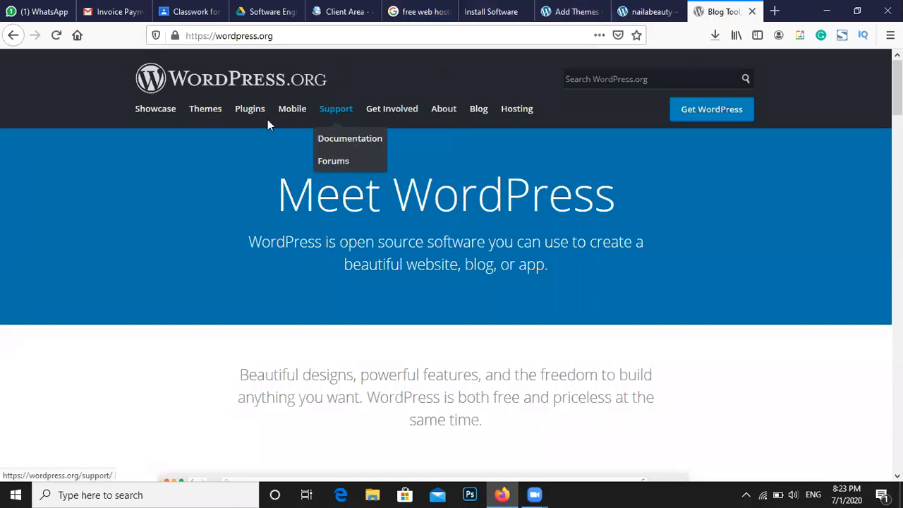
click(212, 116)
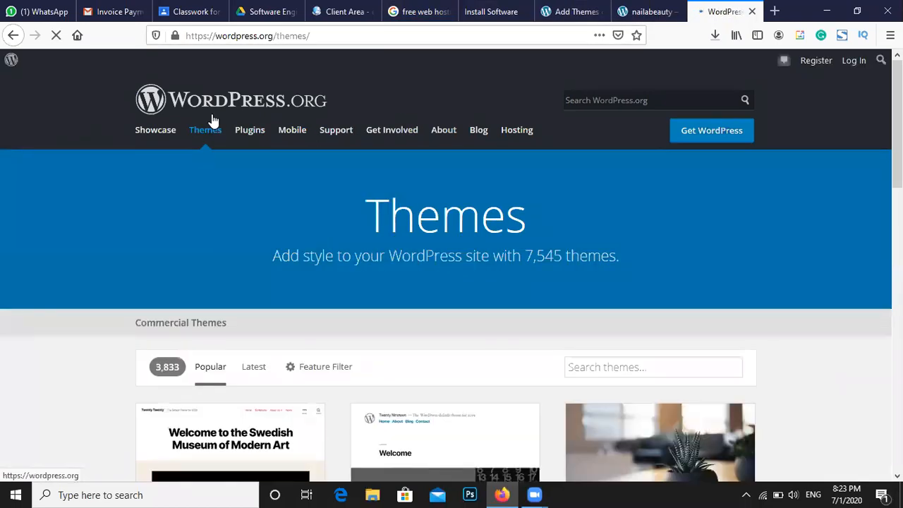
Search the theme directory for 'beauty', listing 137 themes
scroll(213, 120, down, 5)
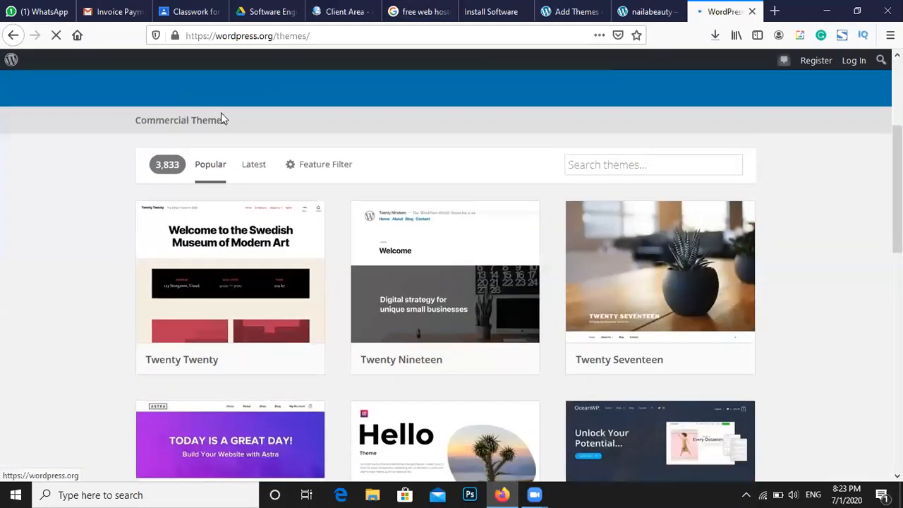
click(648, 162)
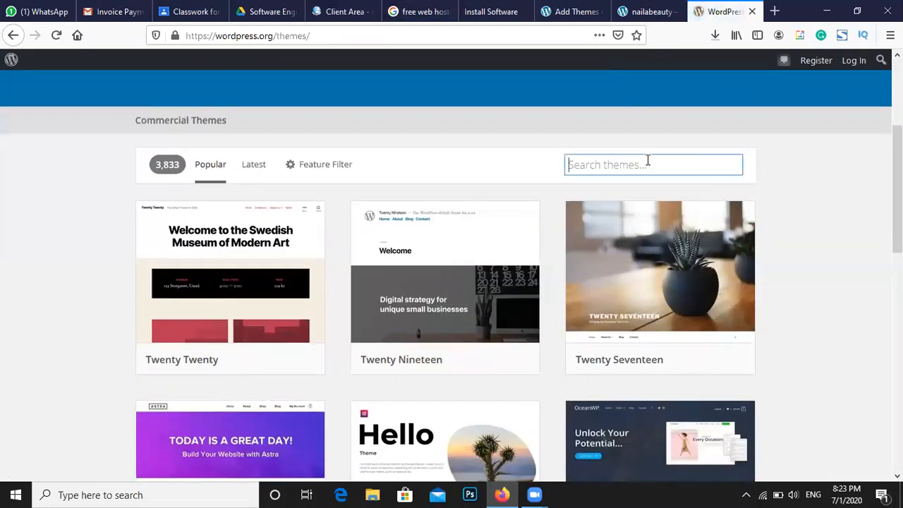
text(be)
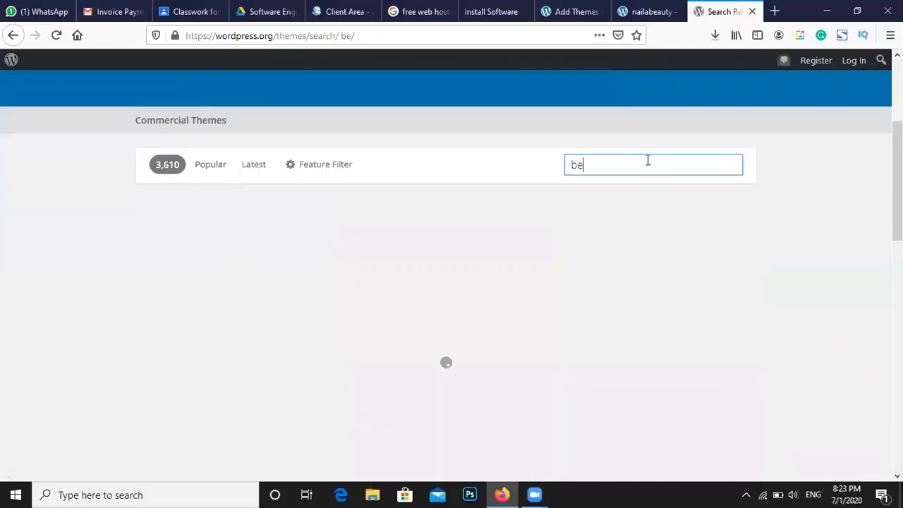
text(auty)
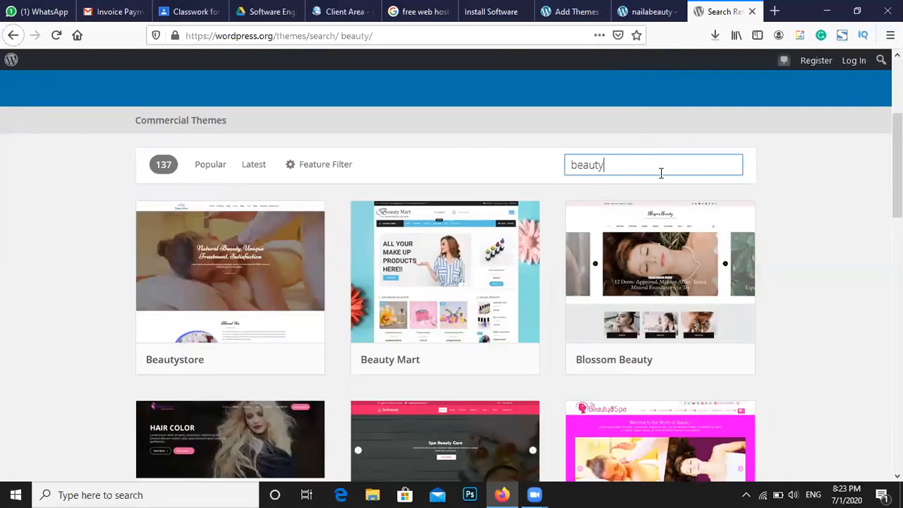
scroll(661, 173, down, 2)
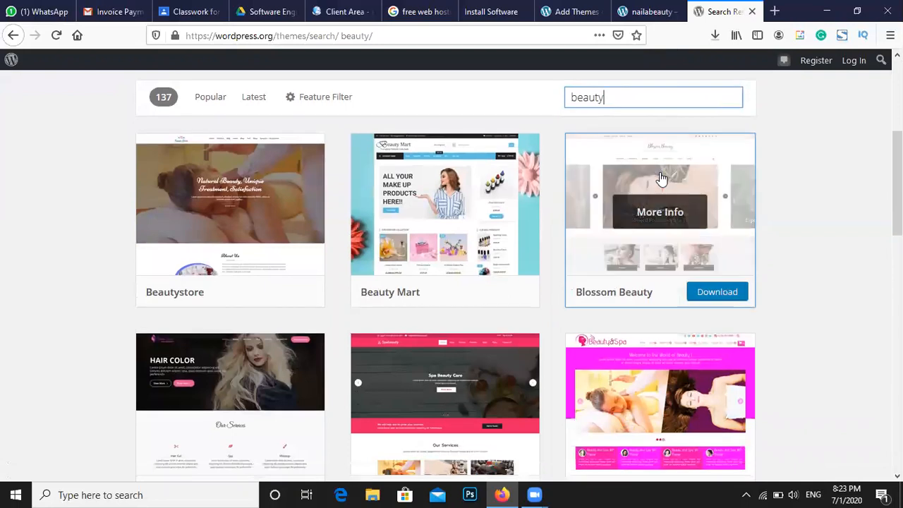
click(775, 12)
Go to themeforest.net and open its WordPress themes category
click(413, 35)
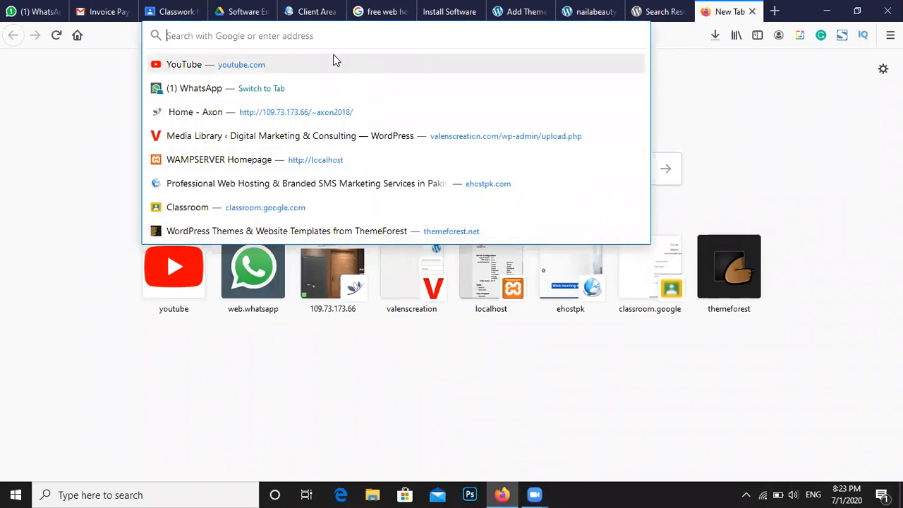
text(themeforest.net/)
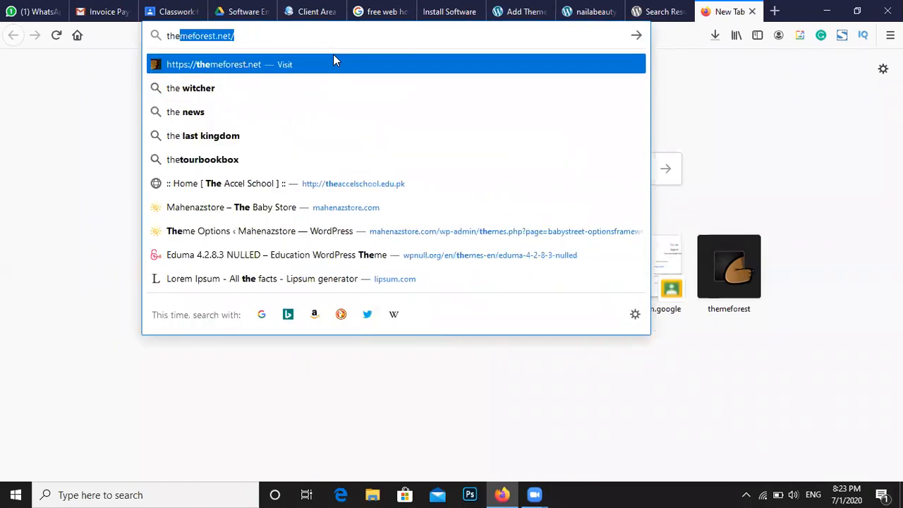
key(Return)
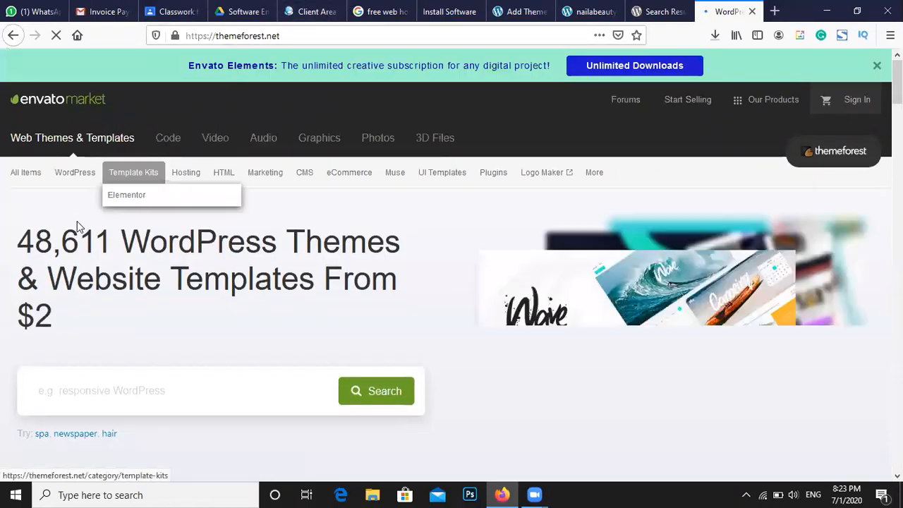
drag(37, 243, 213, 310)
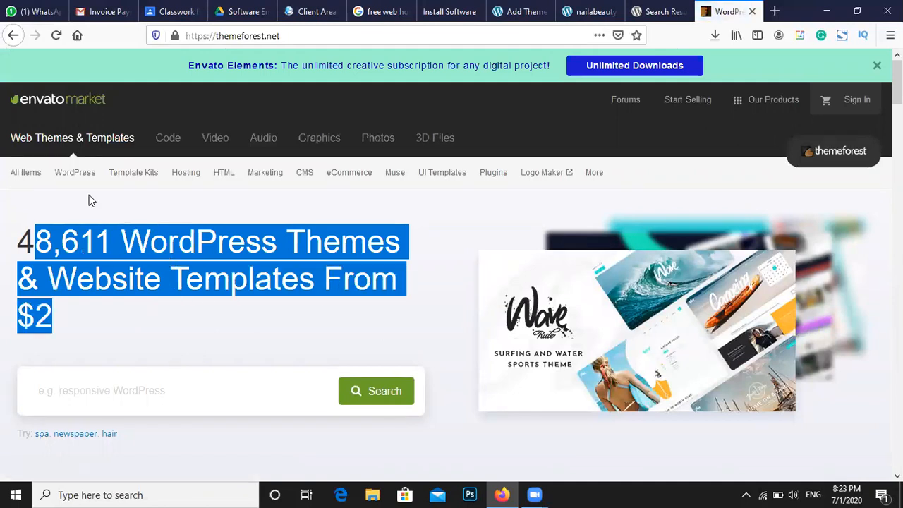
click(74, 175)
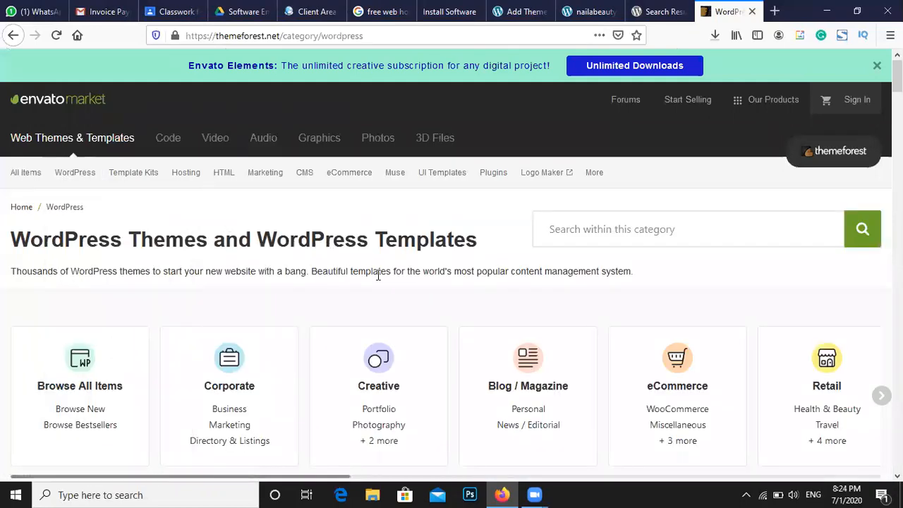
Search the WordPress category for 'beauty salon', showing 202 themes
click(670, 237)
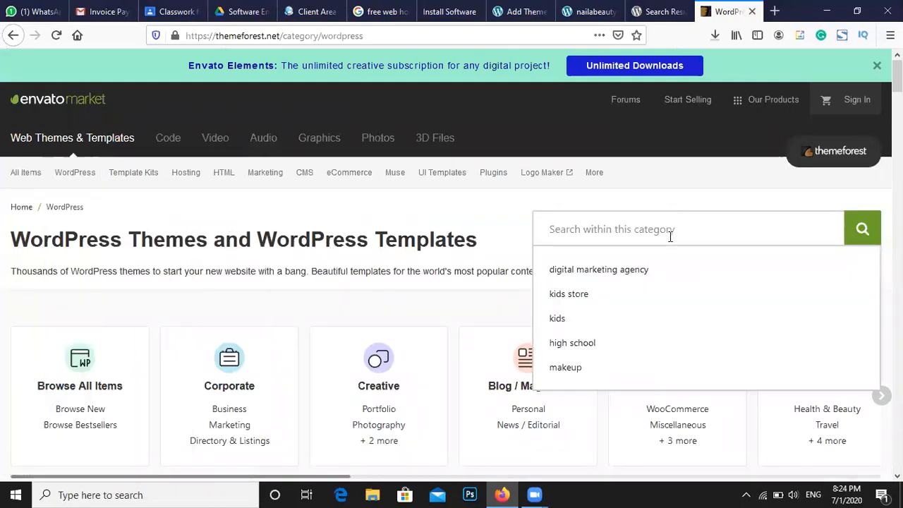
text(be)
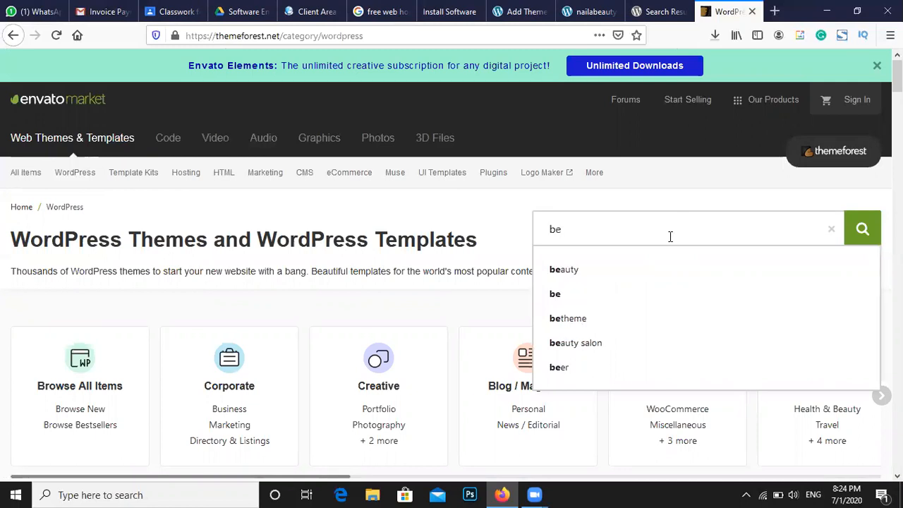
text(auty)
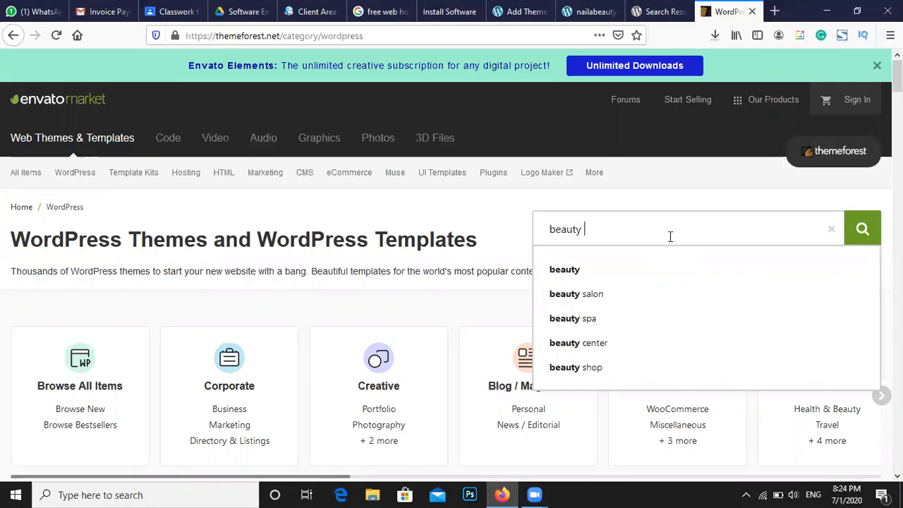
click(676, 297)
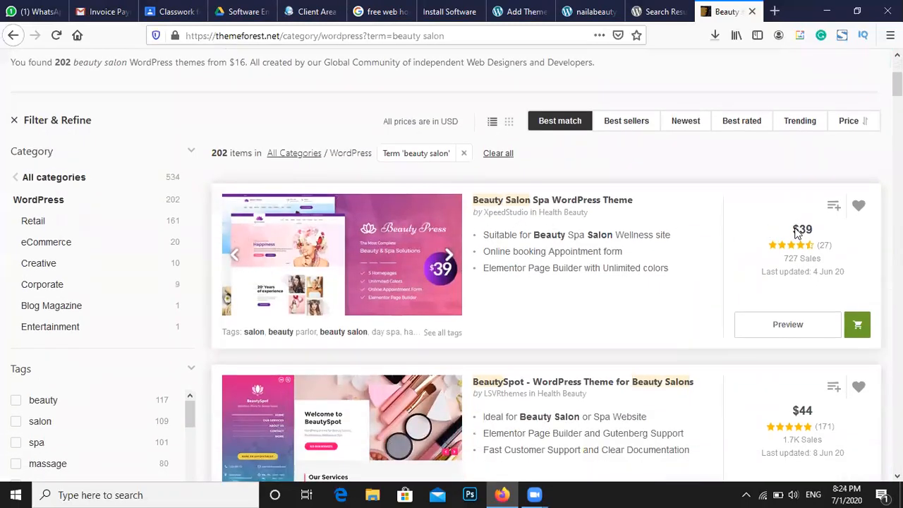
scroll(777, 247, down, 2)
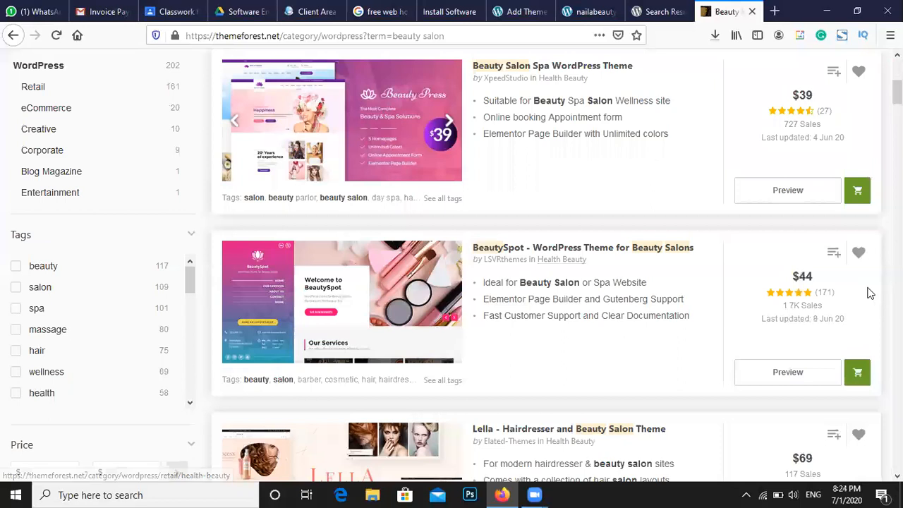
scroll(737, 296, down, 2)
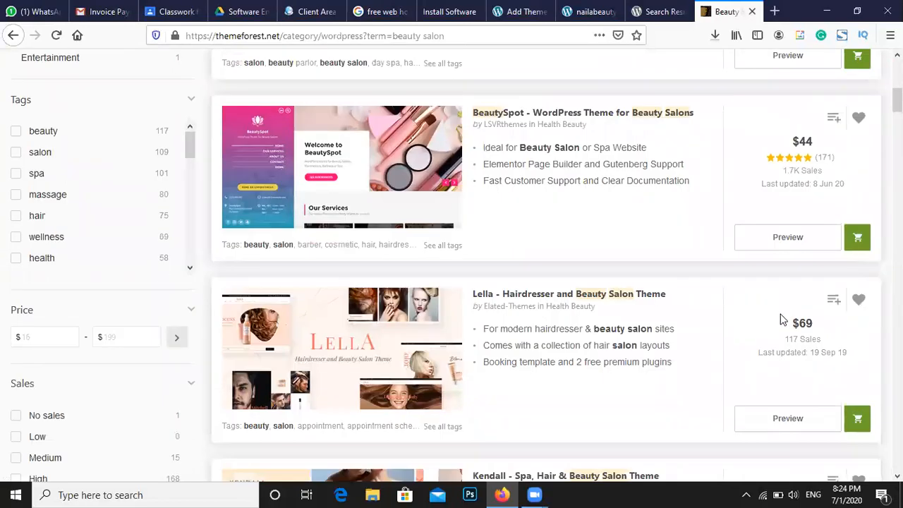
scroll(636, 325, down, 1)
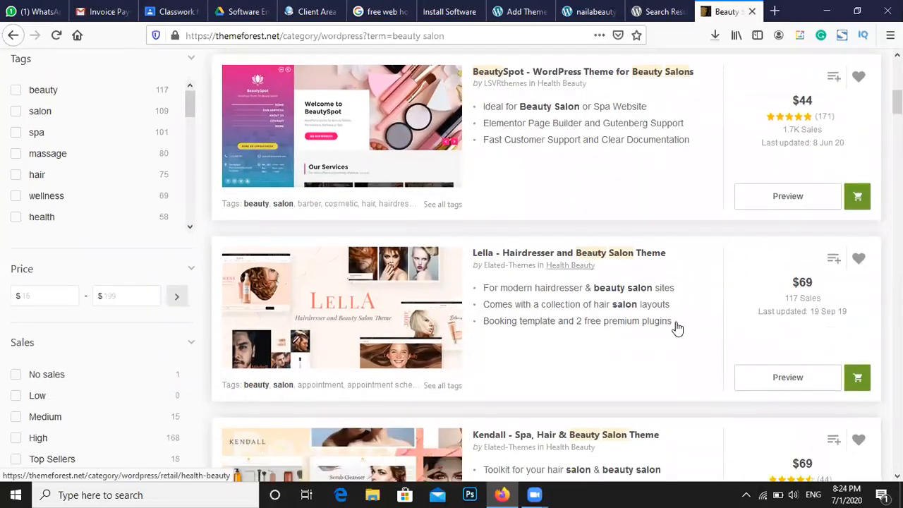
Open the Lella, Kendall and Beauty Salon Spa previews in new tabs and view Lella's
right_click(788, 349)
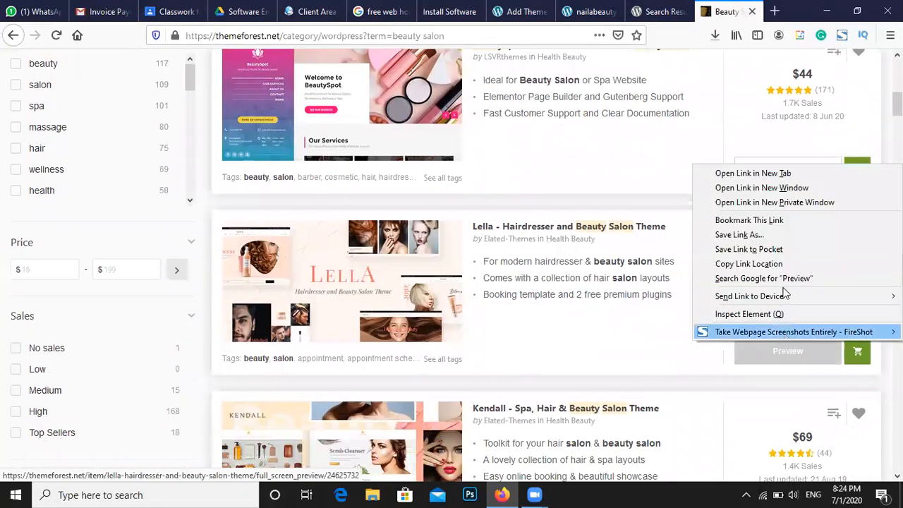
click(780, 173)
scroll(781, 283, down, 3)
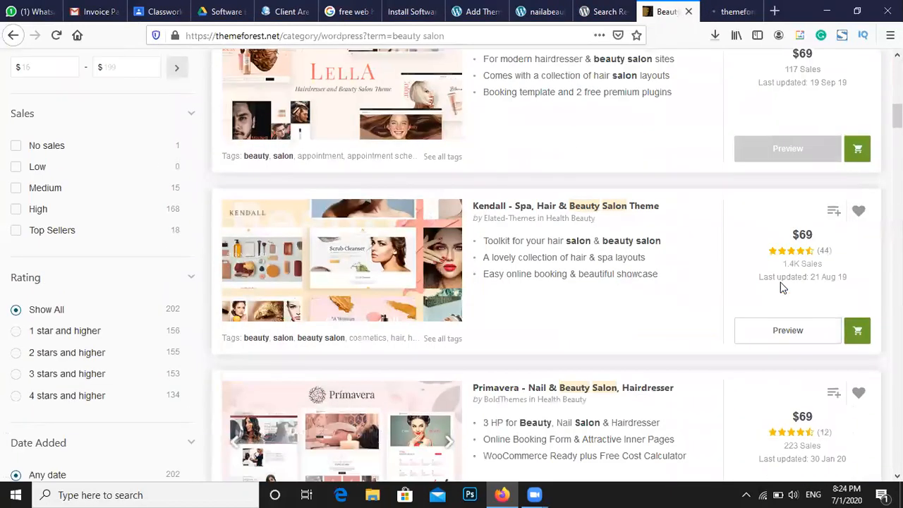
right_click(778, 336)
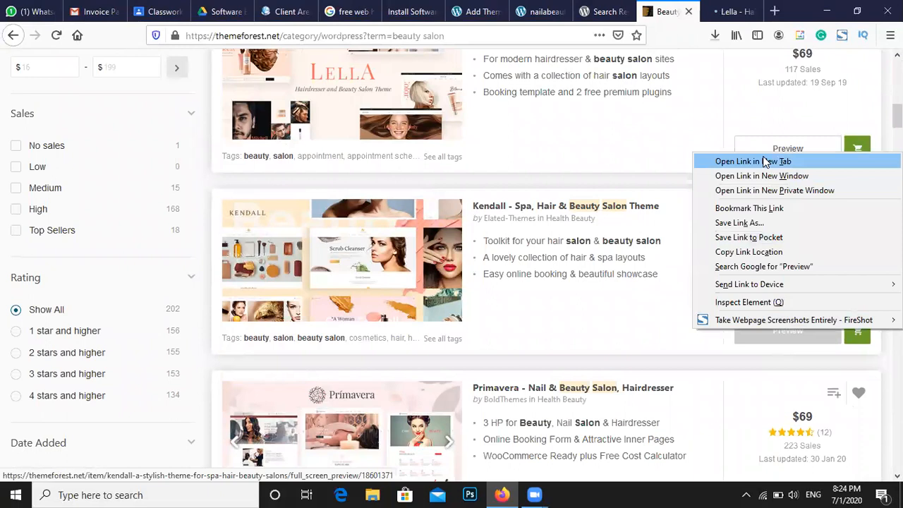
click(764, 161)
scroll(714, 262, up, 5)
scroll(781, 150, up, 3)
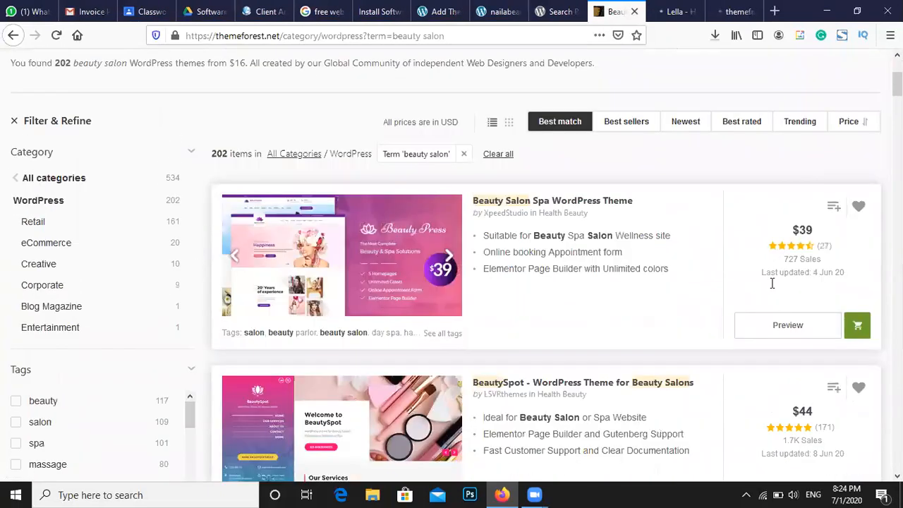
right_click(774, 321)
click(776, 333)
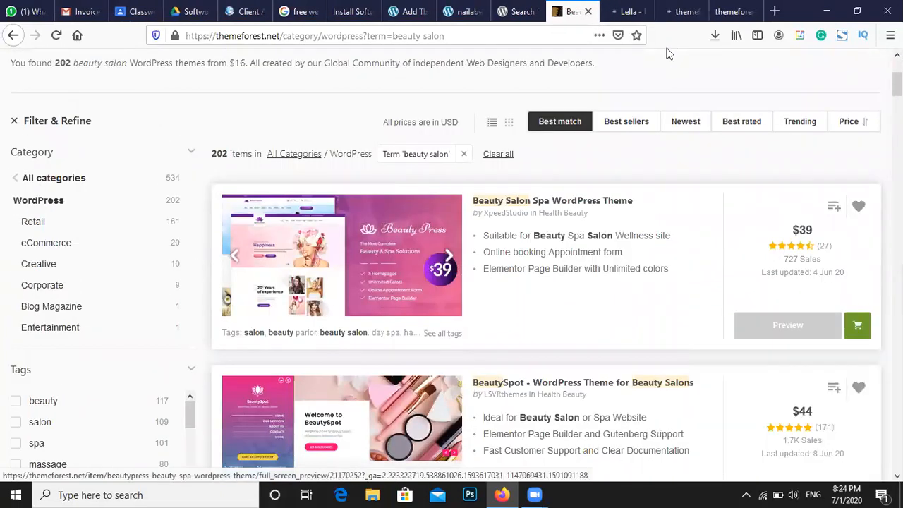
click(627, 12)
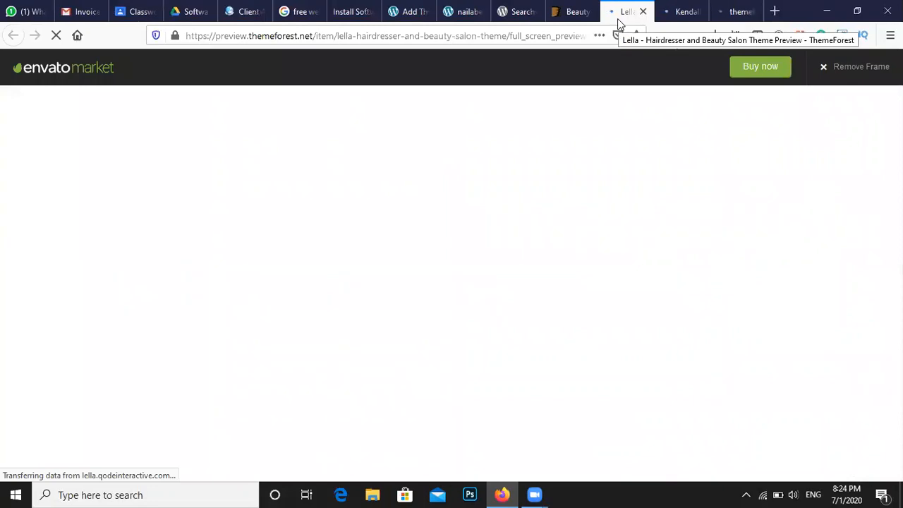
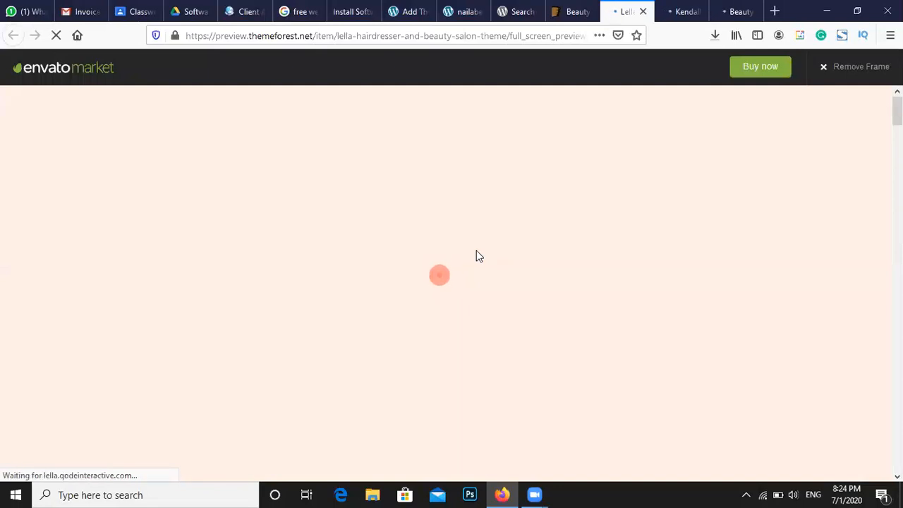
Switch from the Kendall preview to the BeautyPress preview and scroll its demo carousel
click(676, 7)
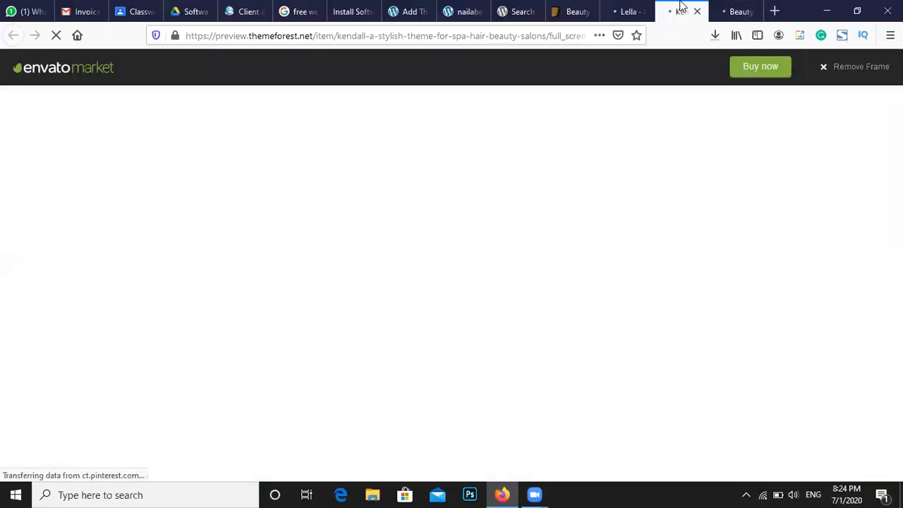
click(721, 12)
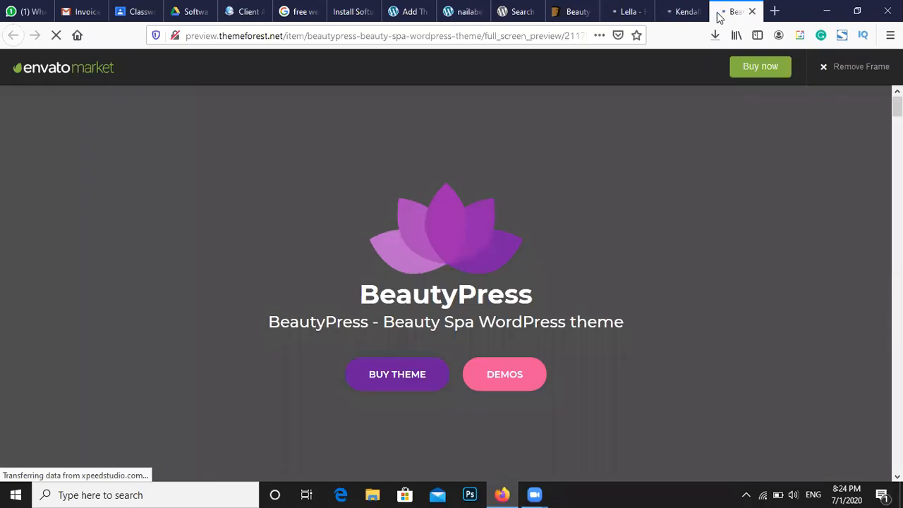
scroll(399, 325, down, 6)
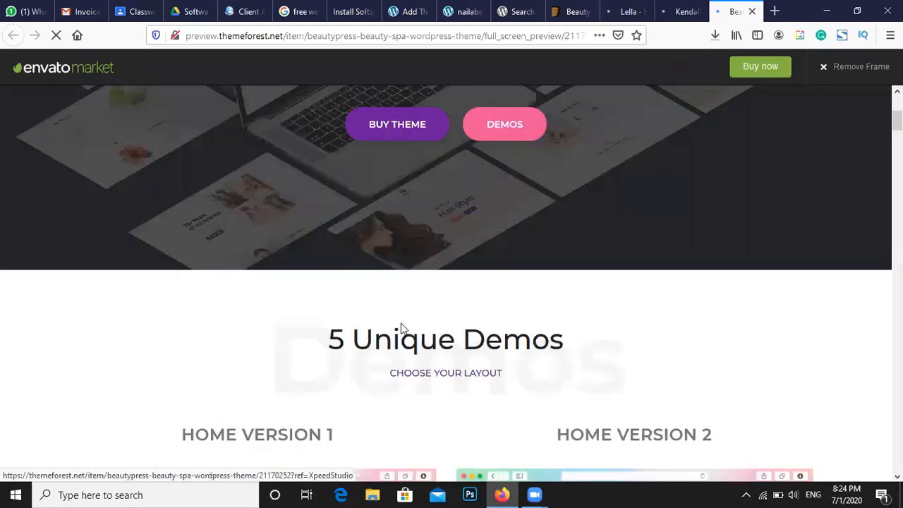
scroll(391, 268, up, 6)
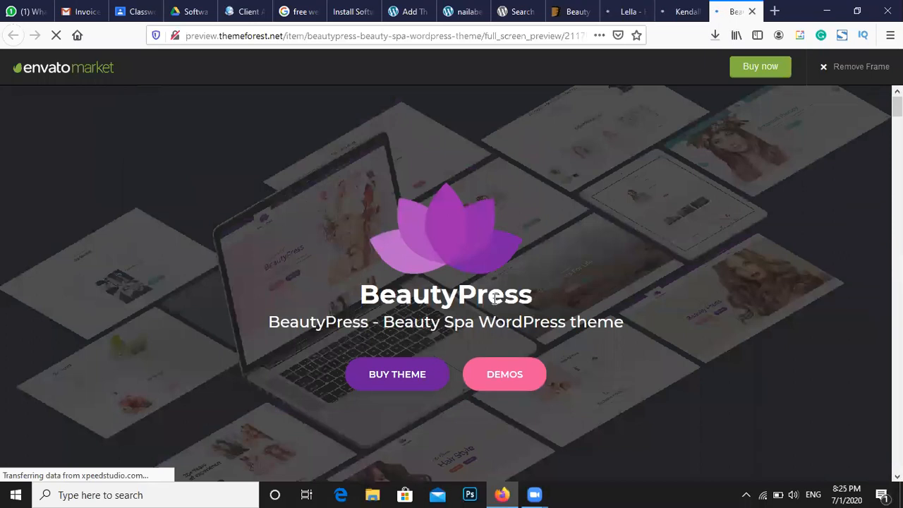
scroll(497, 298, down, 8)
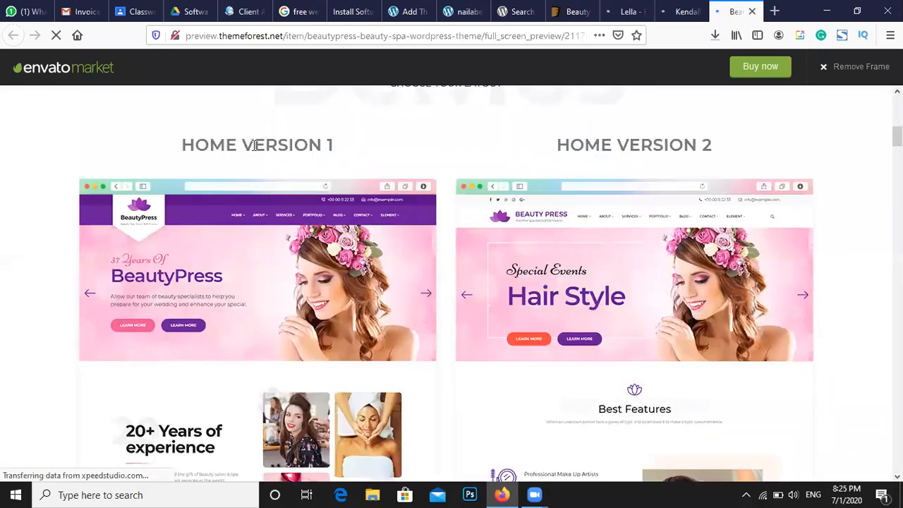
drag(289, 145, 255, 146)
drag(584, 145, 653, 145)
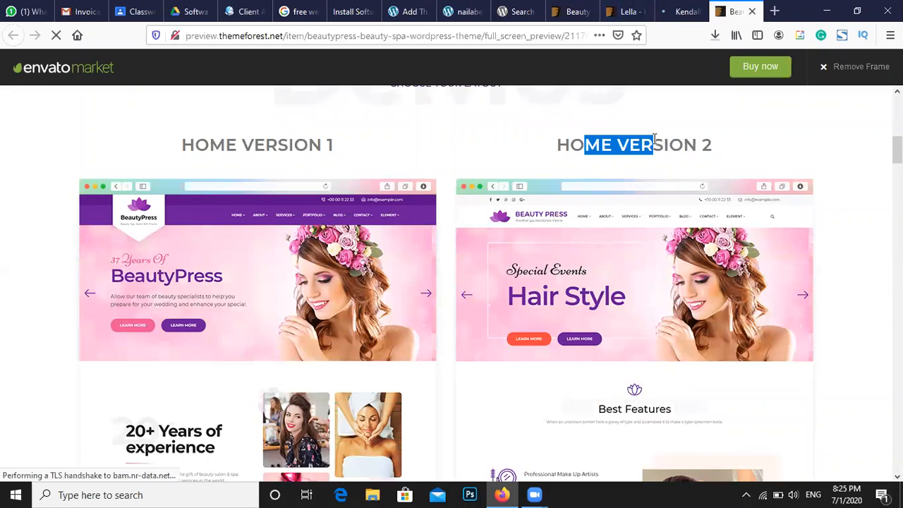
Scroll down the BeautyPress demo homepages and open Home Version 1 in a new tab
scroll(633, 182, down, 5)
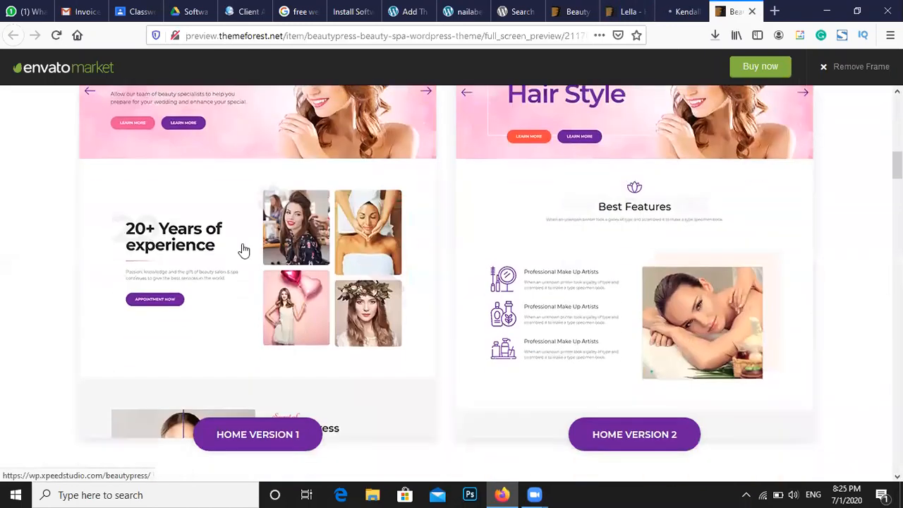
scroll(246, 337, down, 2)
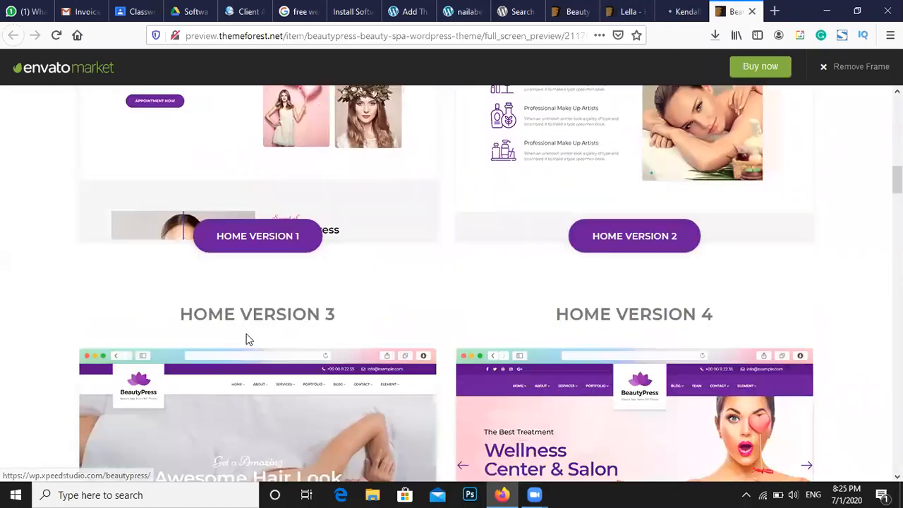
scroll(279, 332, down, 1)
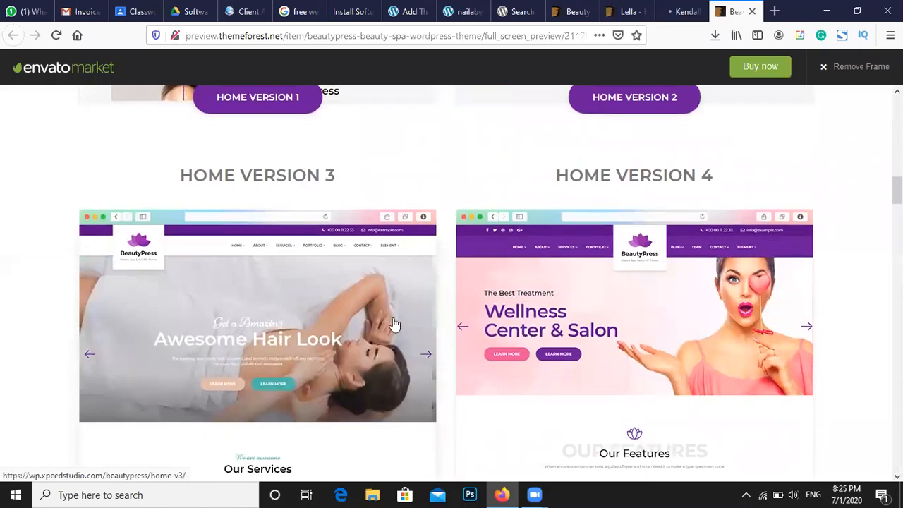
scroll(621, 238, down, 5)
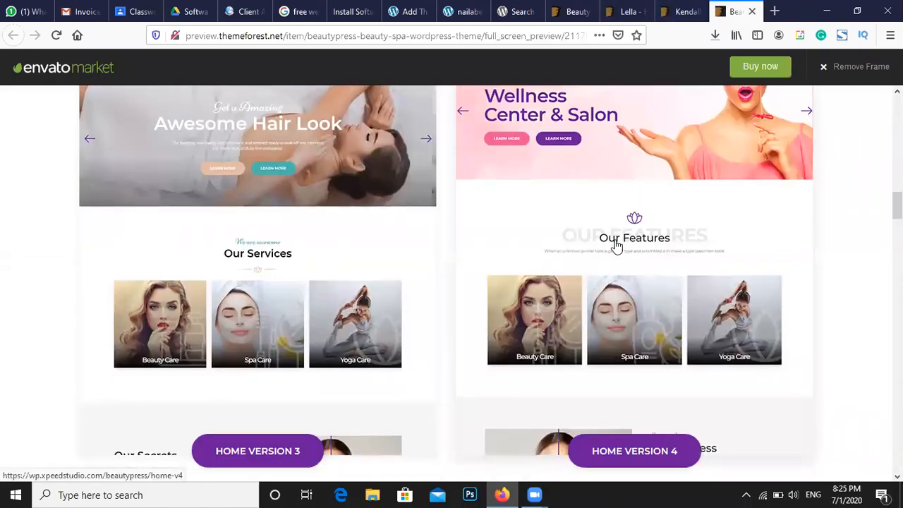
scroll(615, 246, down, 2)
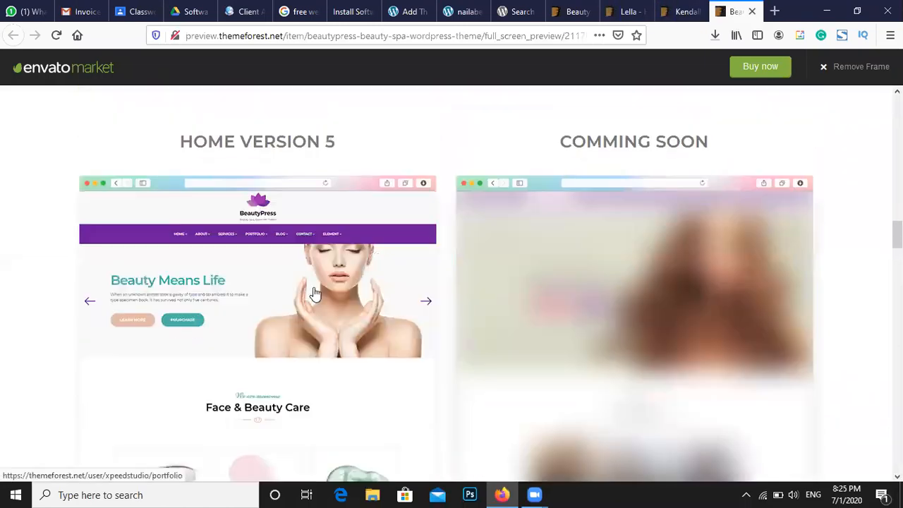
scroll(308, 295, down, 2)
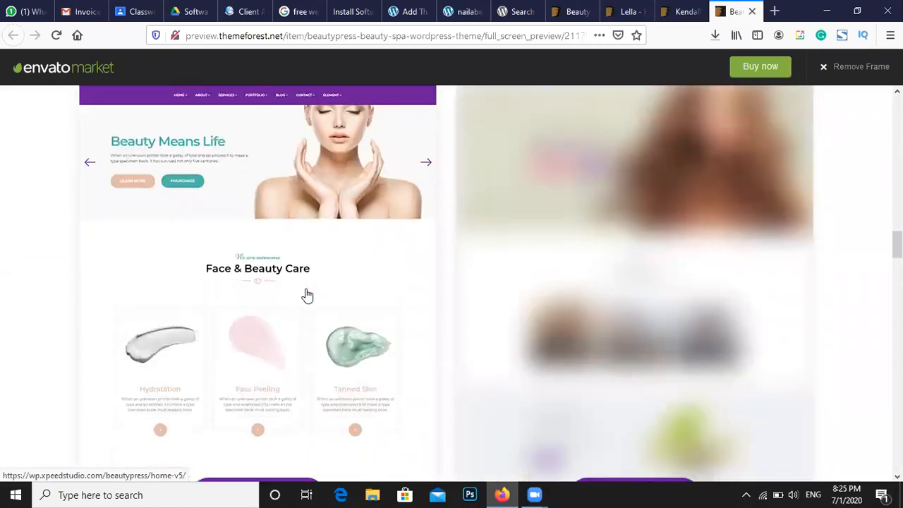
scroll(308, 295, down, 2)
scroll(308, 295, up, 14)
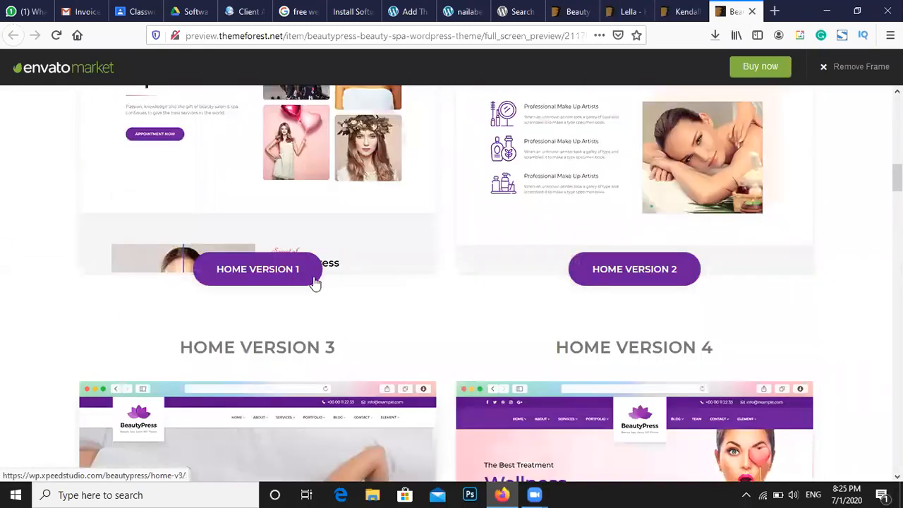
scroll(304, 289, down, 3)
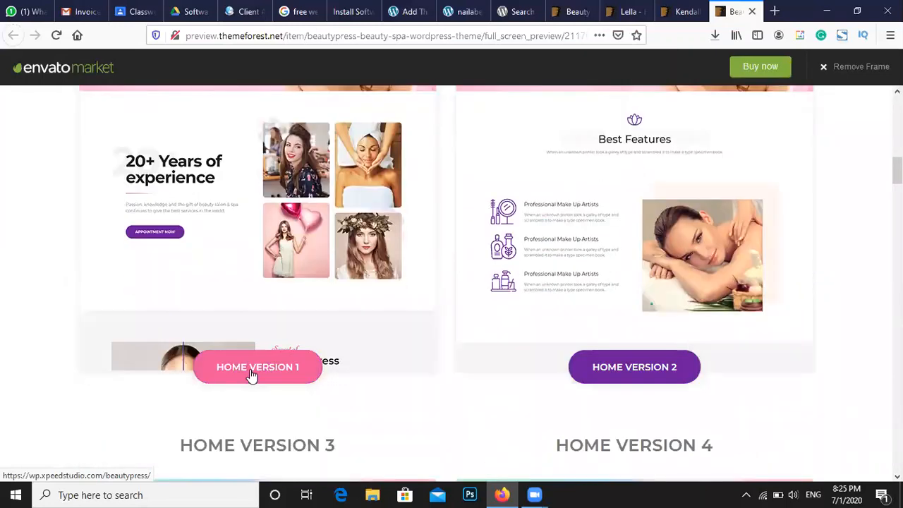
click(252, 376)
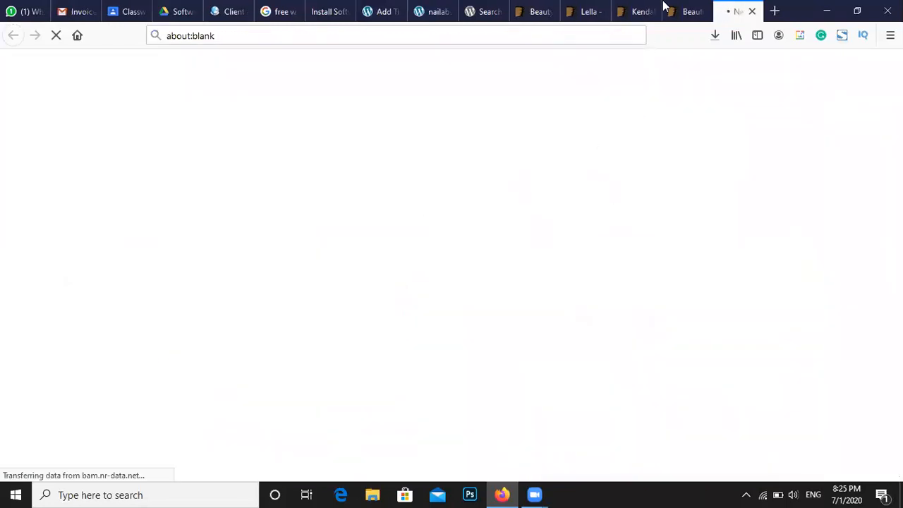
Scroll the Kendall preview's homepage thumbnail grid down to Gorgeous Presentations
click(639, 10)
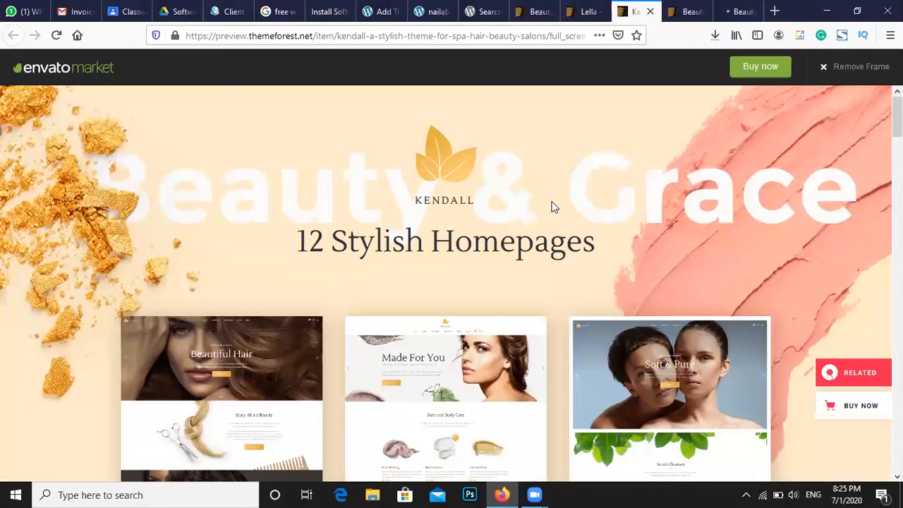
scroll(487, 272, down, 2)
scroll(290, 282, down, 1)
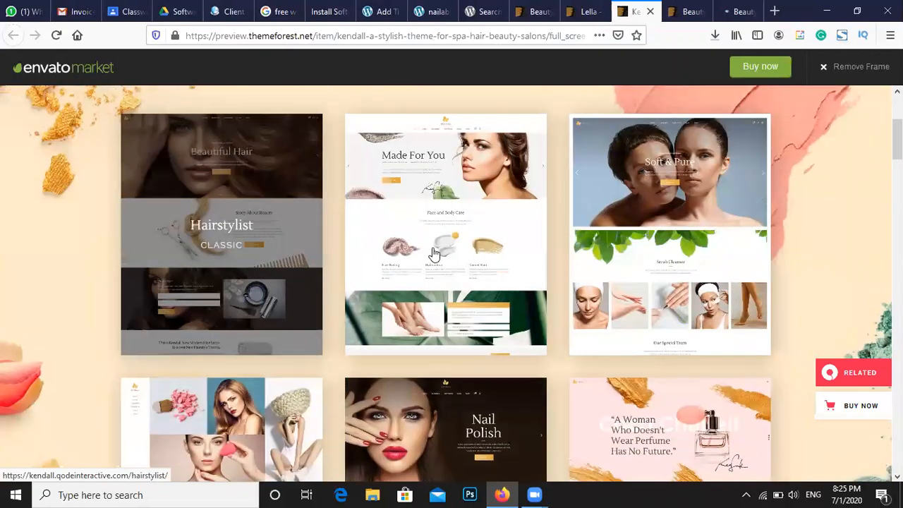
scroll(685, 243, down, 3)
scroll(452, 284, up, 6)
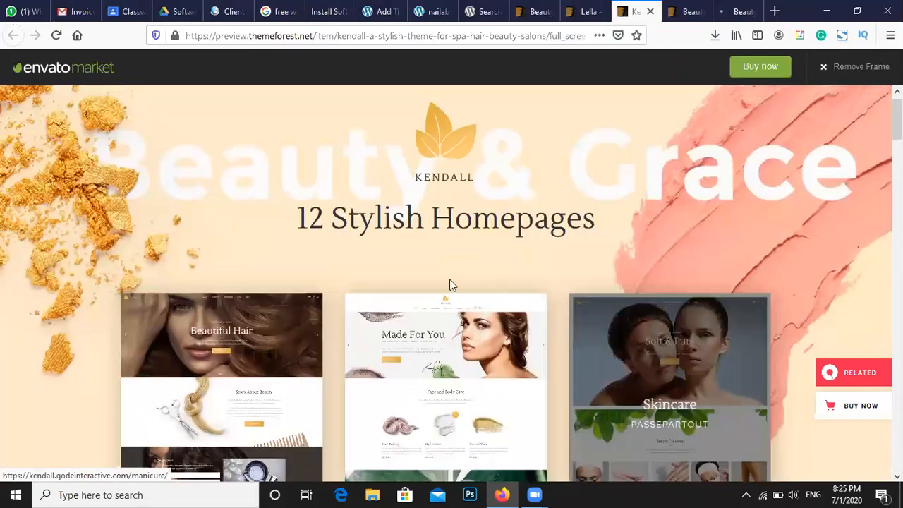
scroll(297, 212, down, 3)
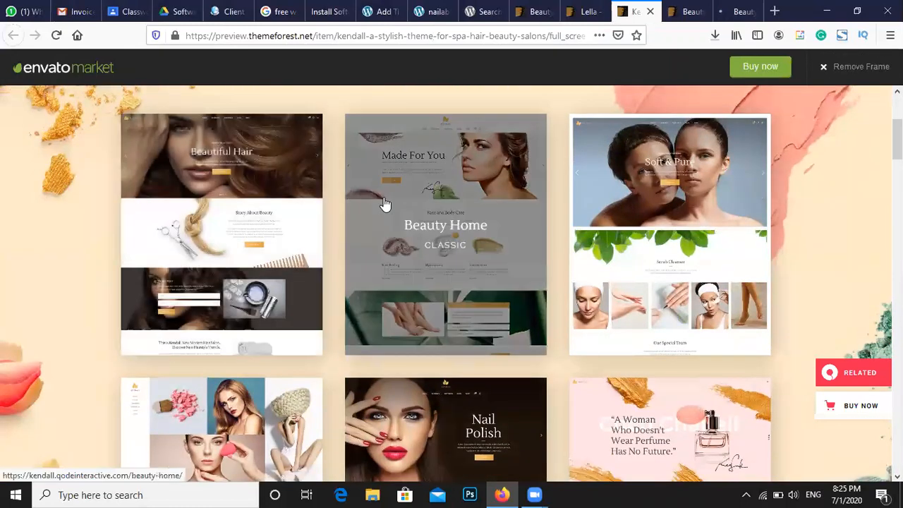
scroll(627, 204, down, 3)
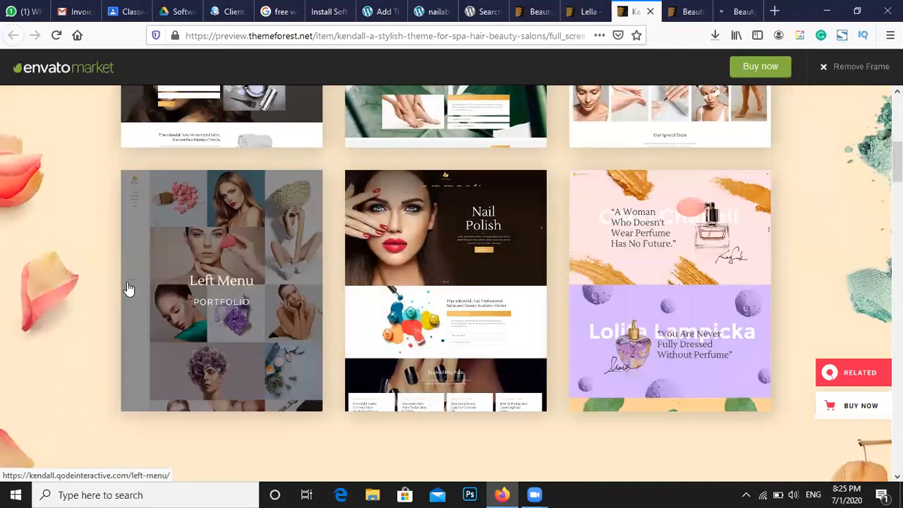
scroll(127, 289, down, 3)
scroll(127, 289, down, 3)
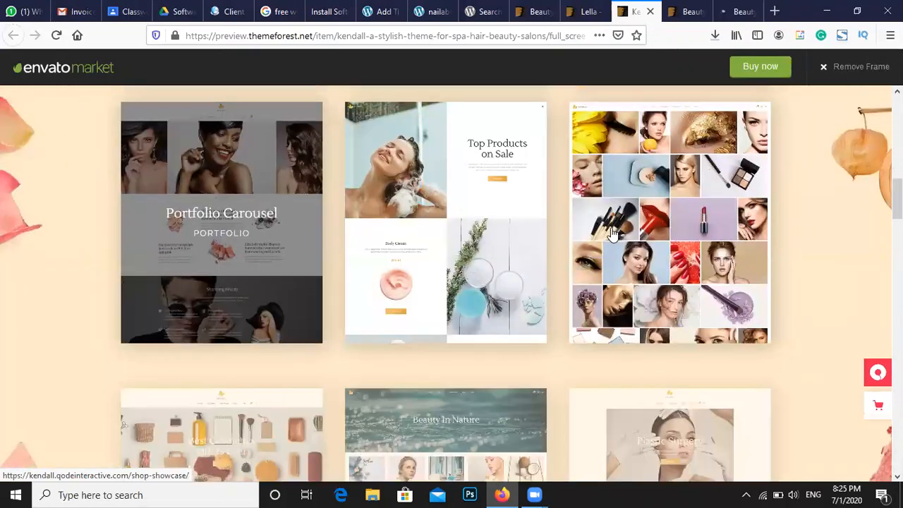
scroll(328, 373, down, 3)
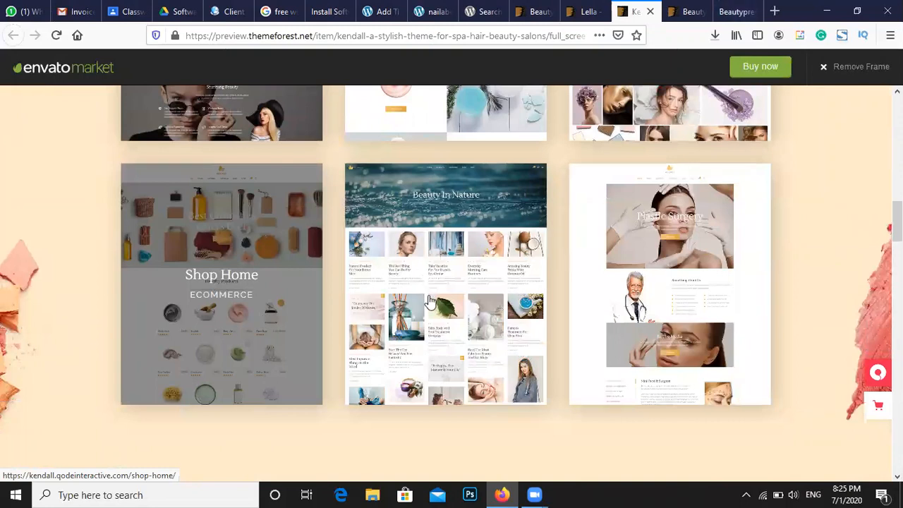
scroll(573, 277, down, 5)
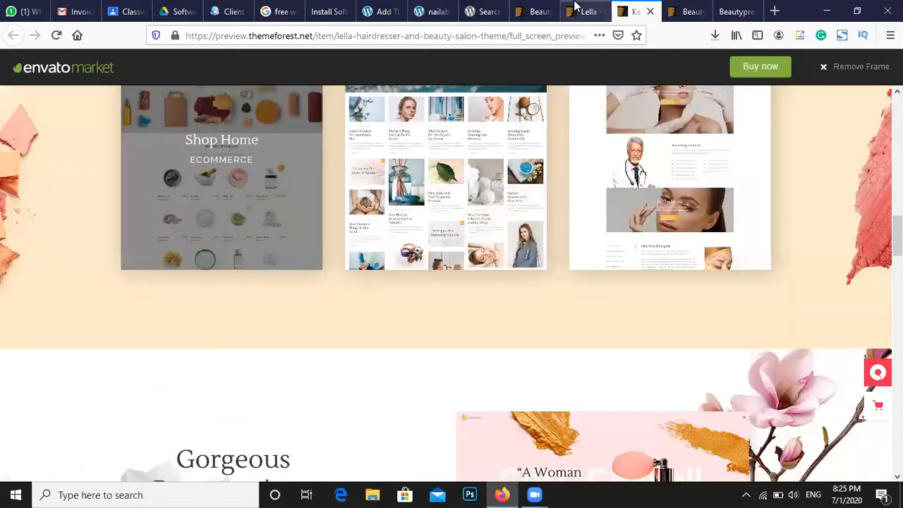
click(583, 11)
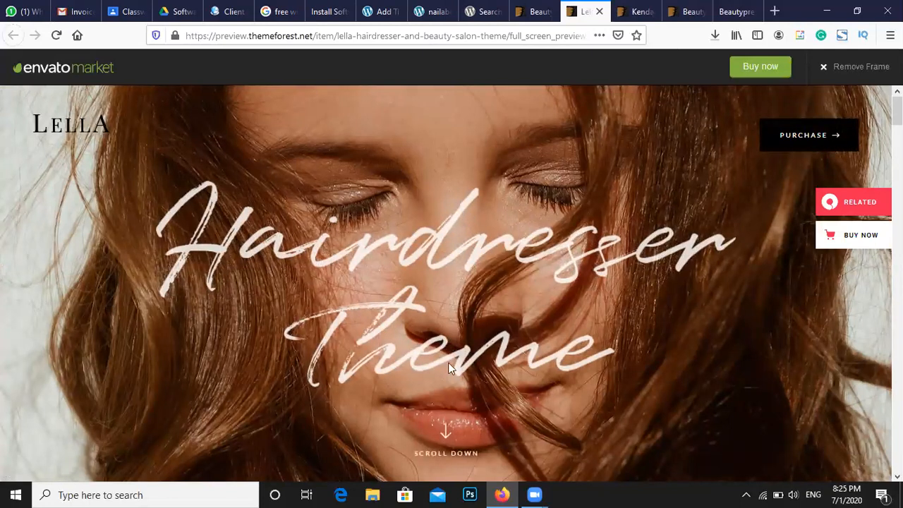
Scroll through the Lella hairdresser theme's live preview
scroll(450, 366, down, 5)
scroll(413, 367, up, 5)
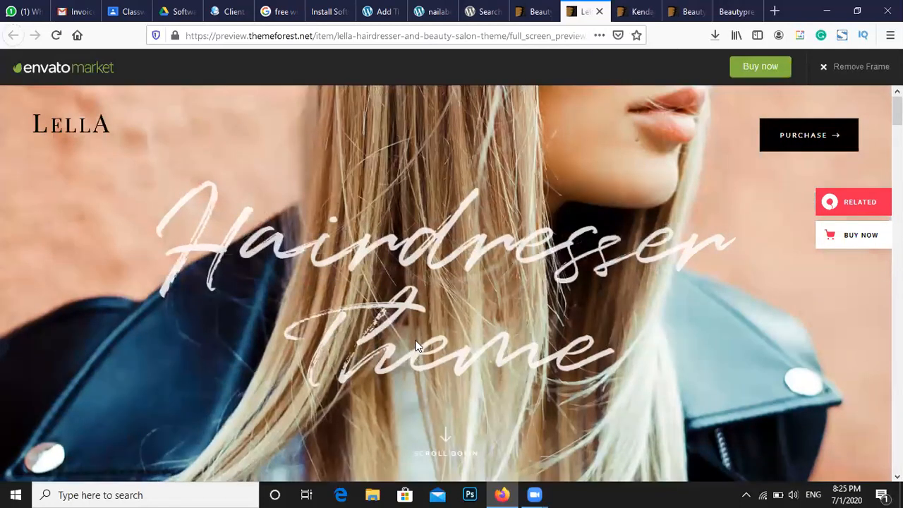
scroll(424, 296, down, 5)
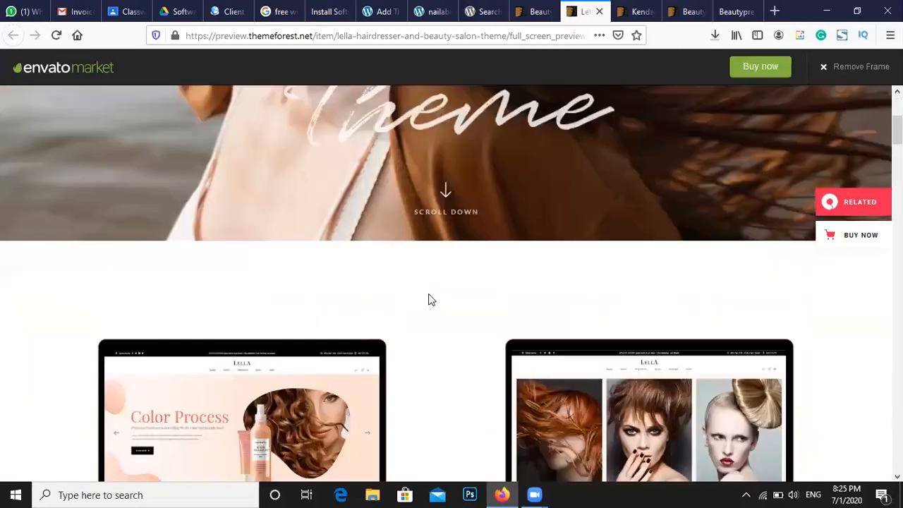
mouse_move(276, 324)
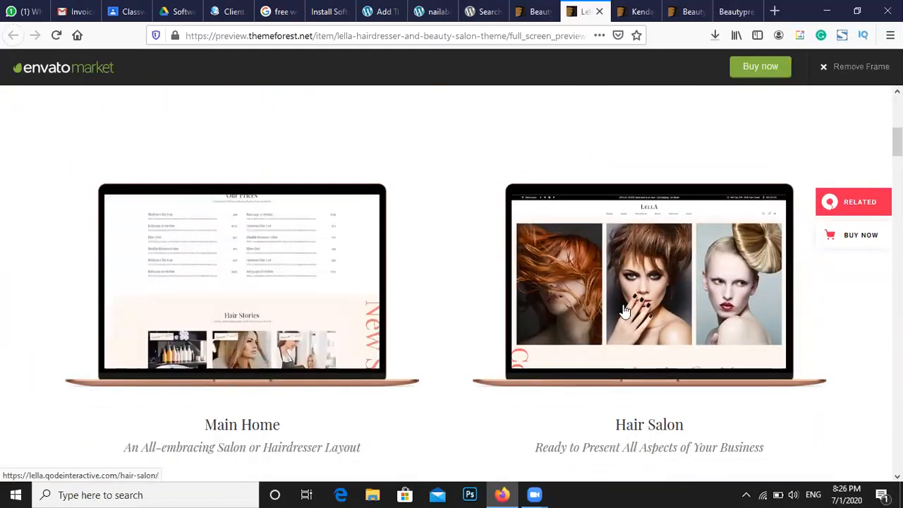
mouse_move(624, 310)
scroll(607, 317, down, 5)
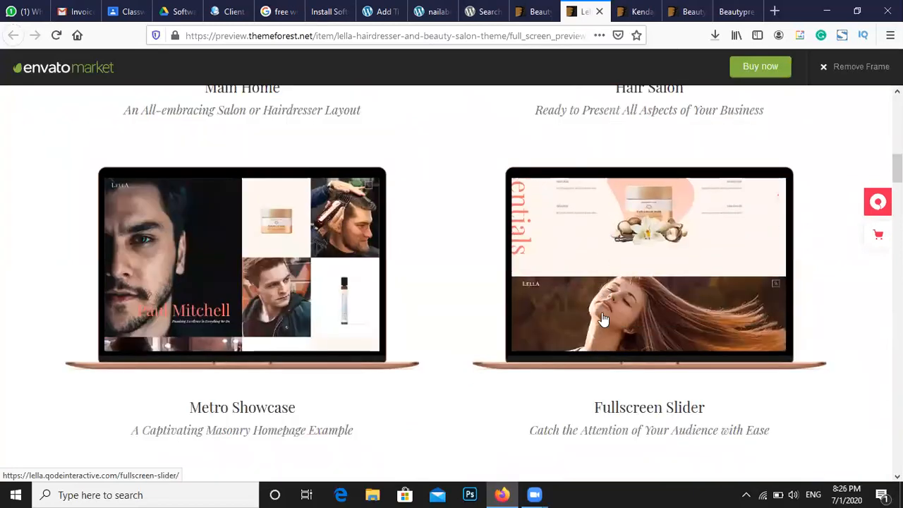
scroll(363, 289, down, 1)
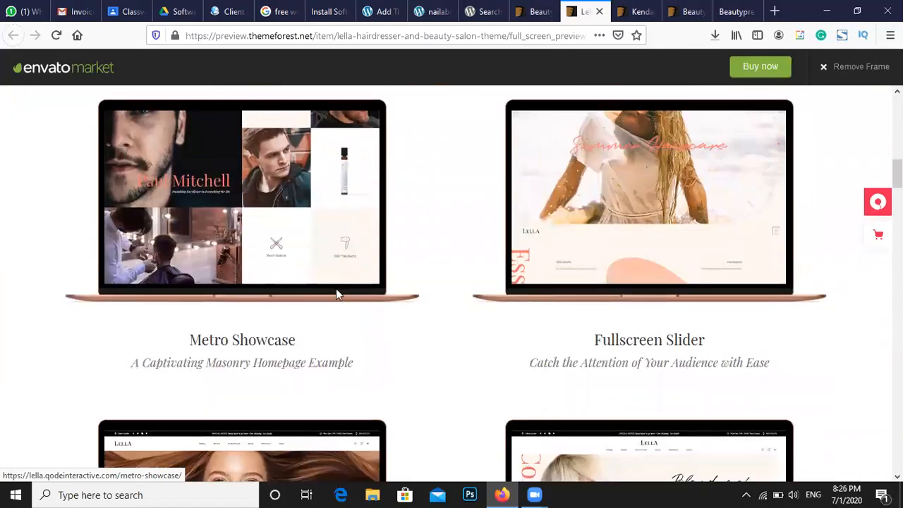
scroll(336, 295, down, 3)
scroll(336, 296, down, 1)
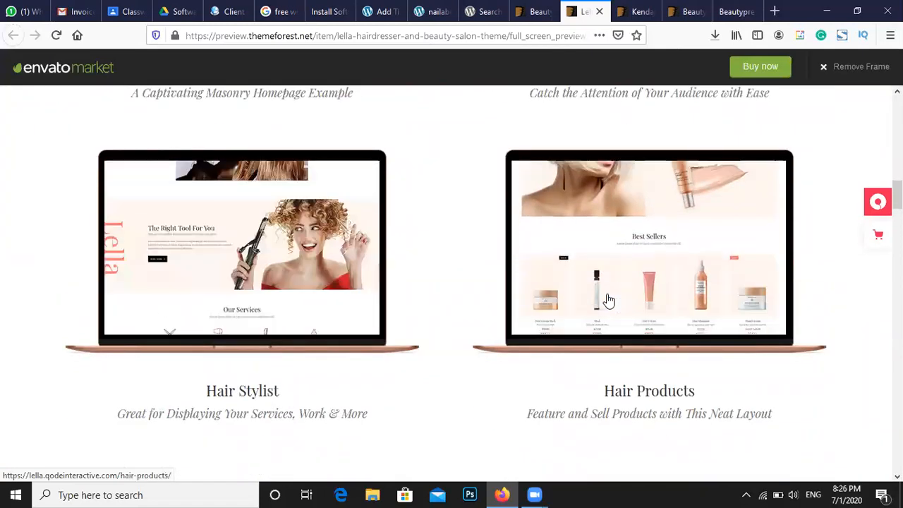
scroll(607, 300, down, 2)
scroll(607, 297, down, 10)
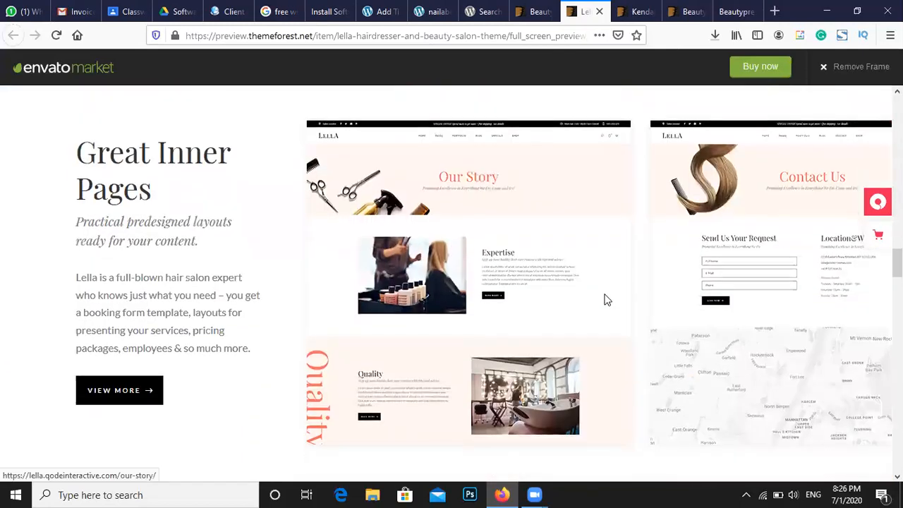
scroll(606, 297, down, 3)
Close the 'beauty salon' search-results tab and go back to the Kendall preview
click(530, 12)
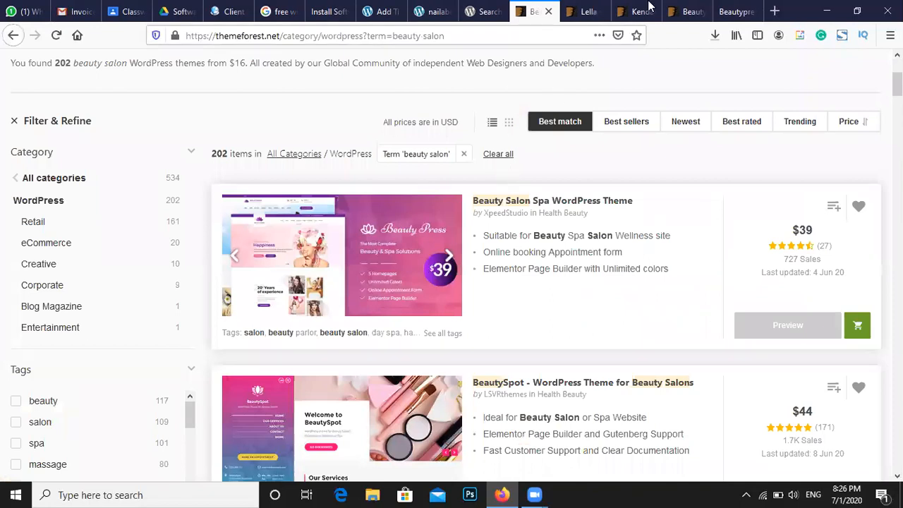
click(585, 12)
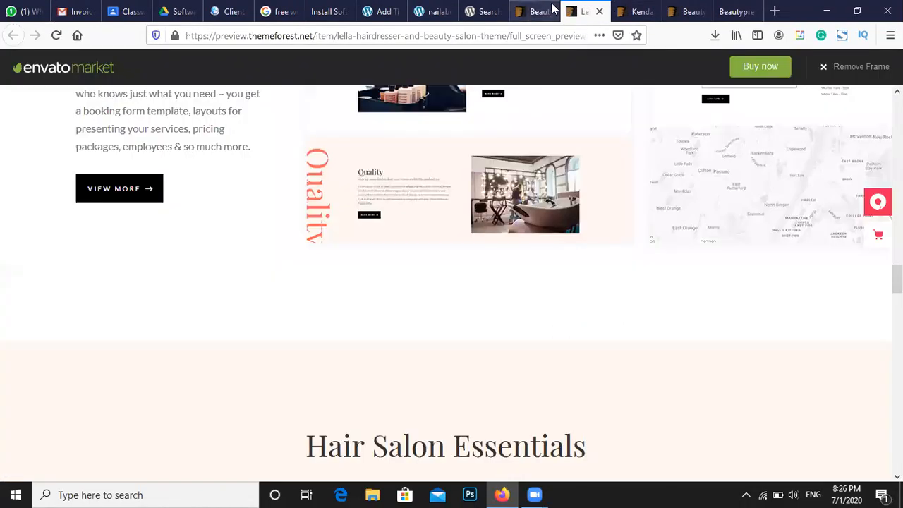
click(537, 12)
click(549, 11)
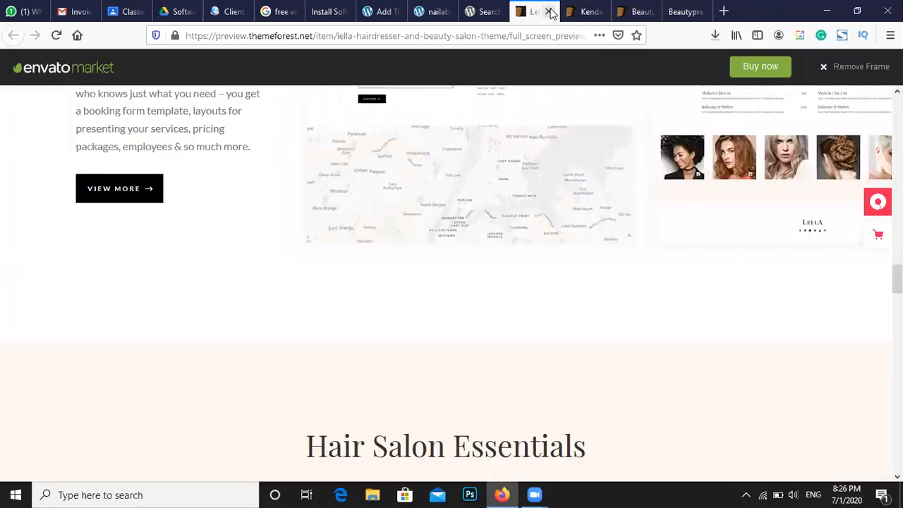
scroll(569, 192, up, 5)
scroll(566, 187, up, 10)
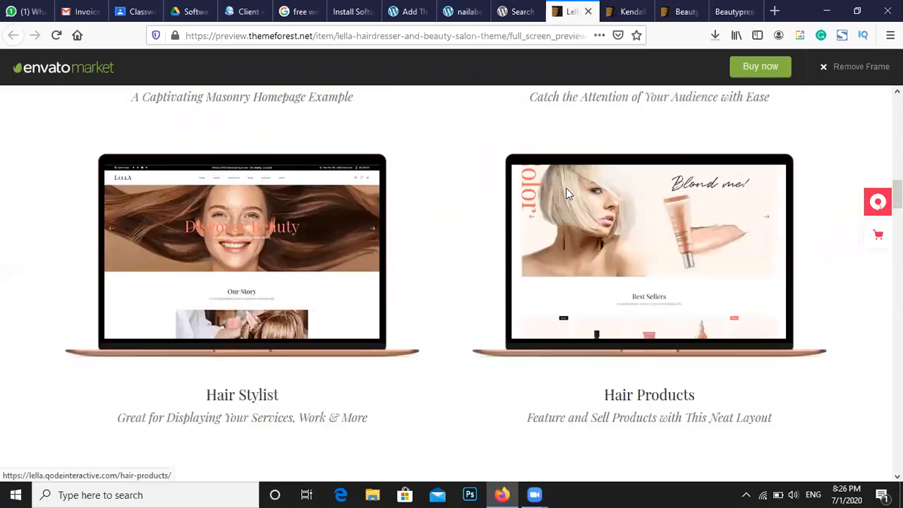
click(613, 10)
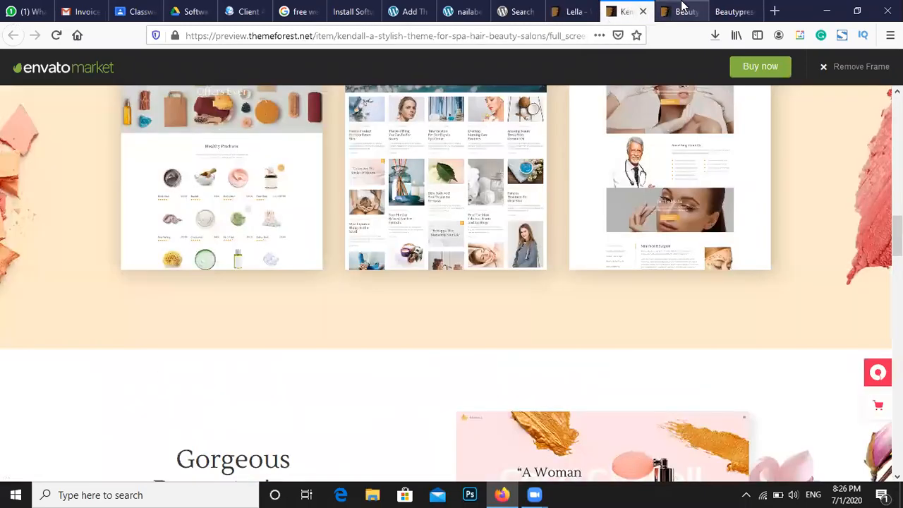
Bring up the BeautyPress Home Version 1 demo site and scroll its top section
click(679, 8)
click(716, 10)
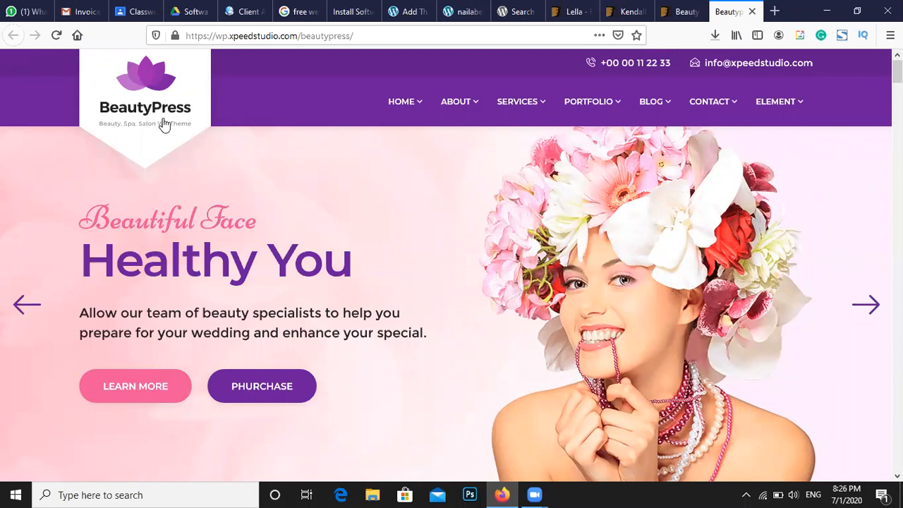
scroll(309, 176, down, 2)
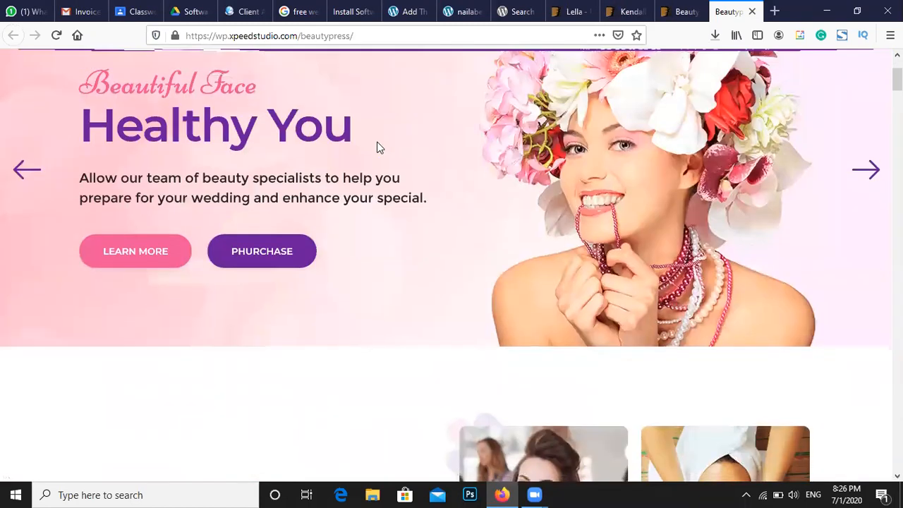
scroll(378, 146, up, 2)
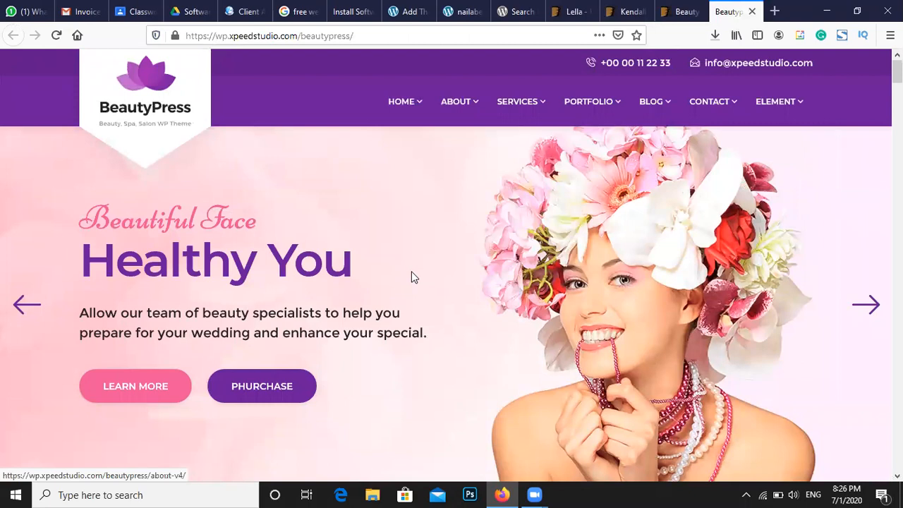
scroll(465, 281, down, 6)
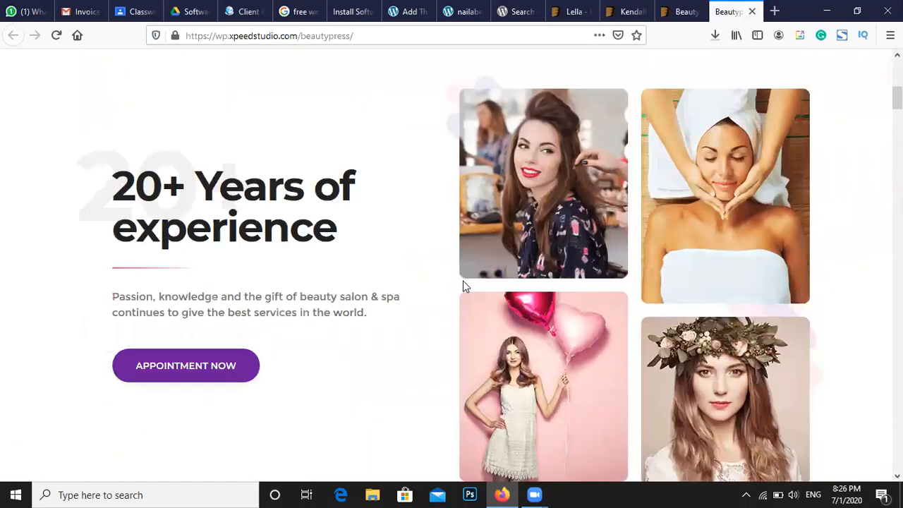
scroll(463, 285, down, 8)
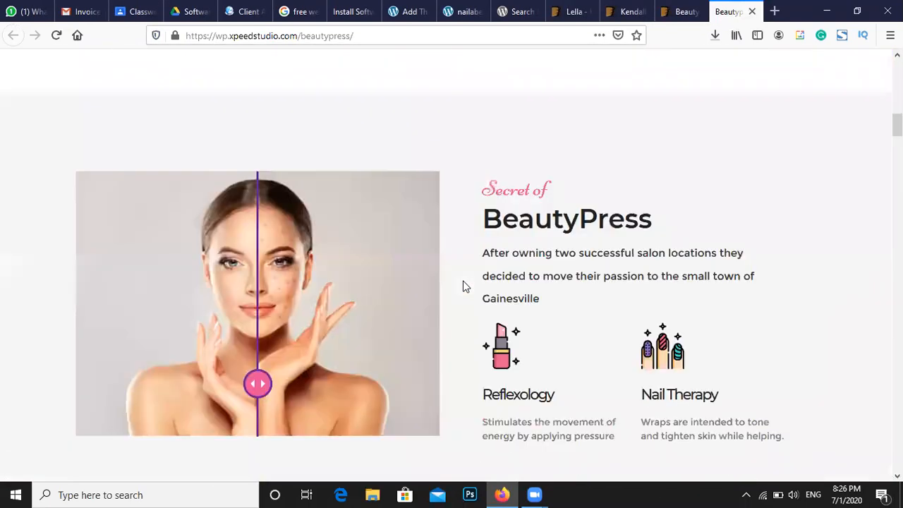
scroll(451, 286, up, 5)
scroll(445, 288, up, 10)
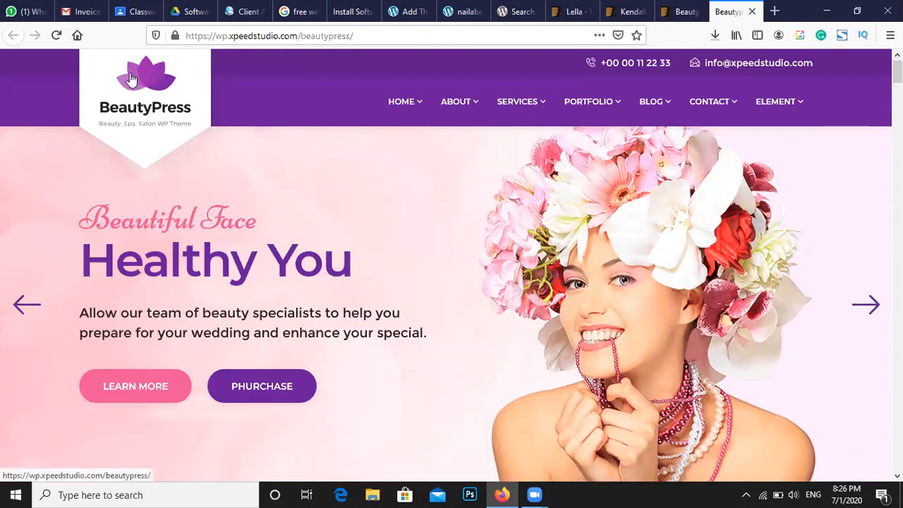
scroll(569, 116, down, 1)
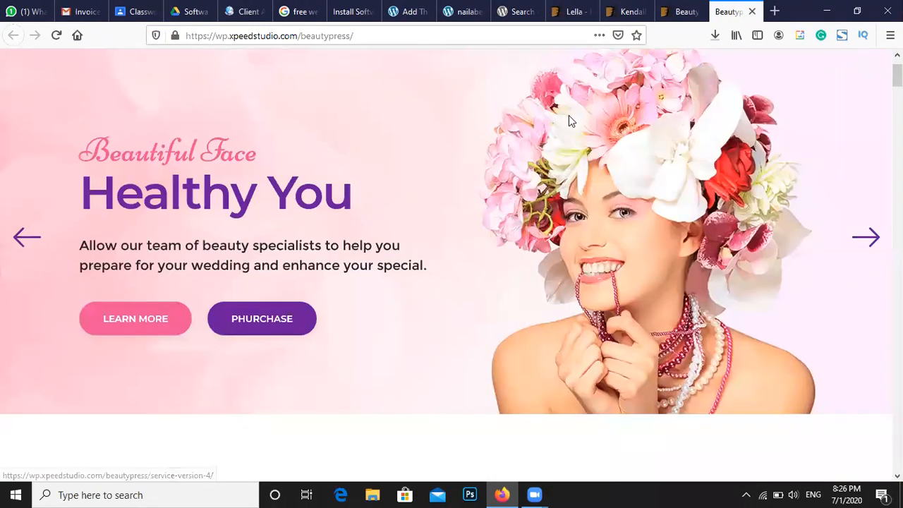
scroll(446, 446, up, 1)
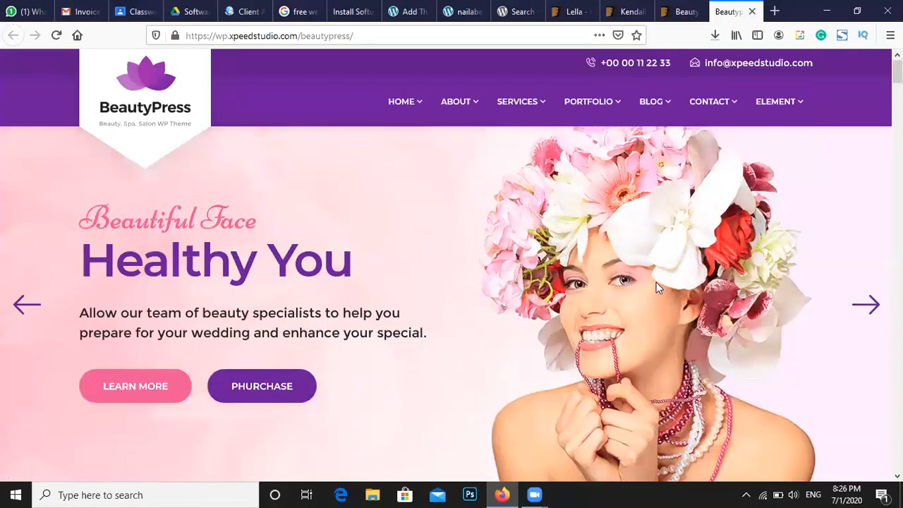
Scroll to the bottom of the Home Version 1 demo, then close its tab
scroll(603, 290, down, 8)
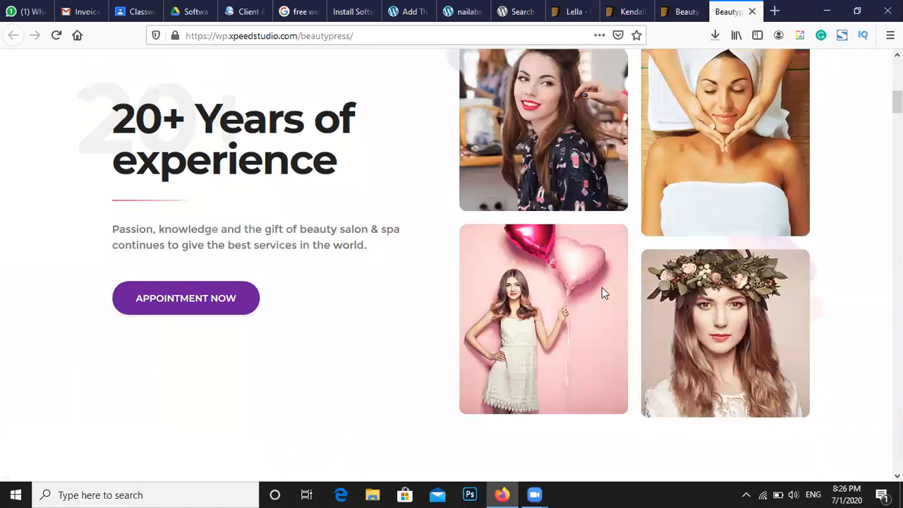
scroll(604, 291, down, 7)
scroll(604, 290, down, 8)
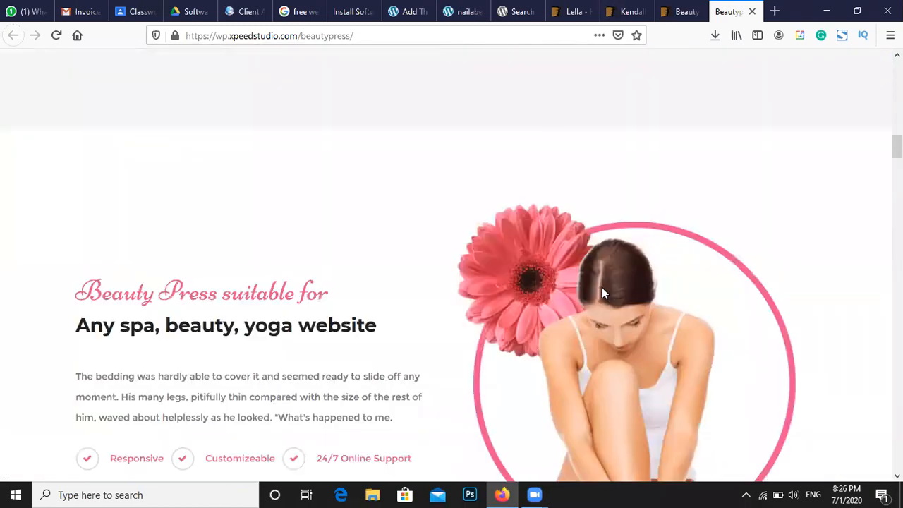
scroll(603, 291, down, 4)
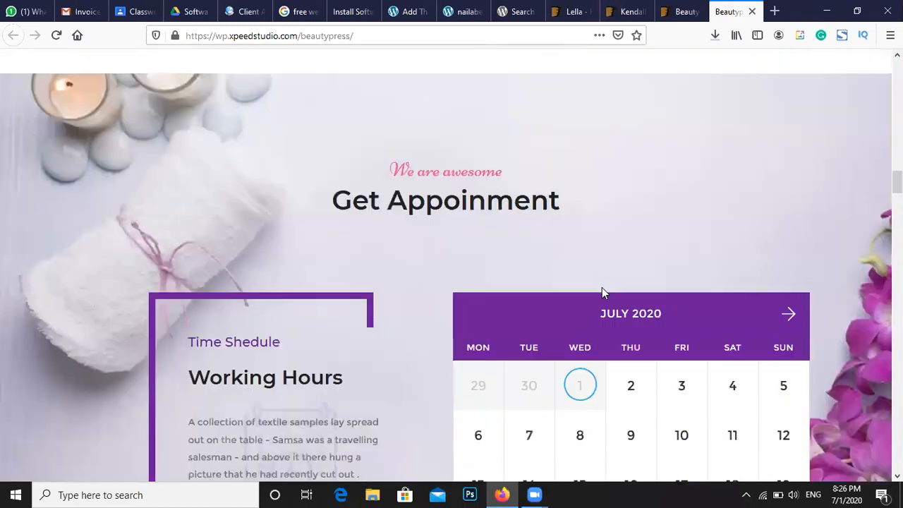
scroll(604, 293, down, 1)
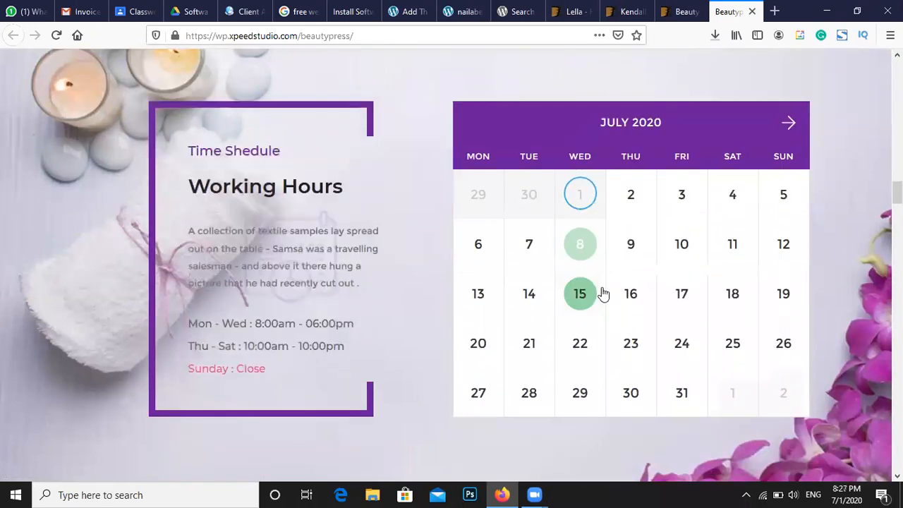
scroll(602, 290, down, 2)
scroll(602, 289, down, 3)
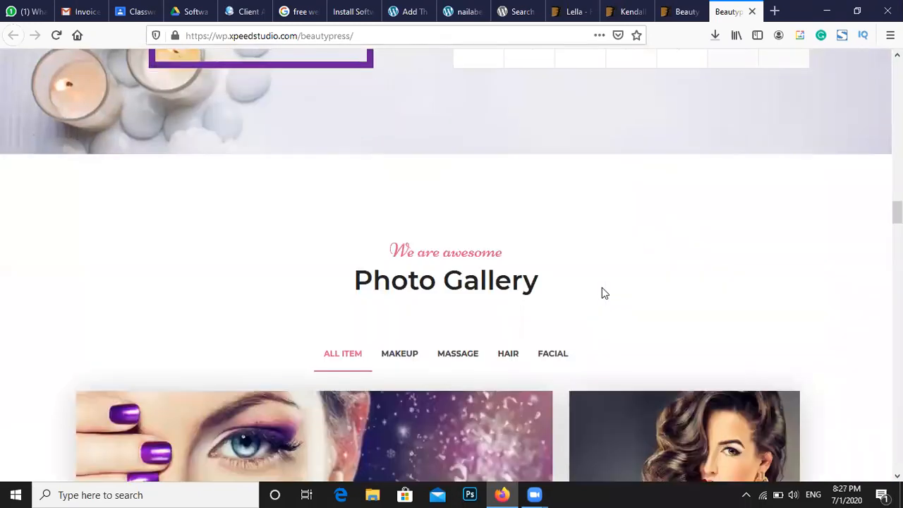
scroll(602, 290, up, 1)
scroll(602, 289, down, 2)
scroll(602, 291, down, 9)
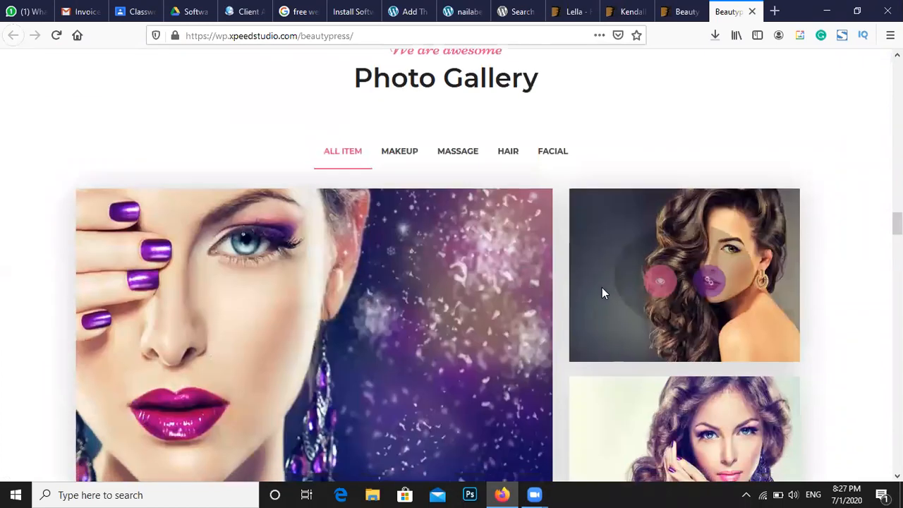
scroll(602, 293, down, 5)
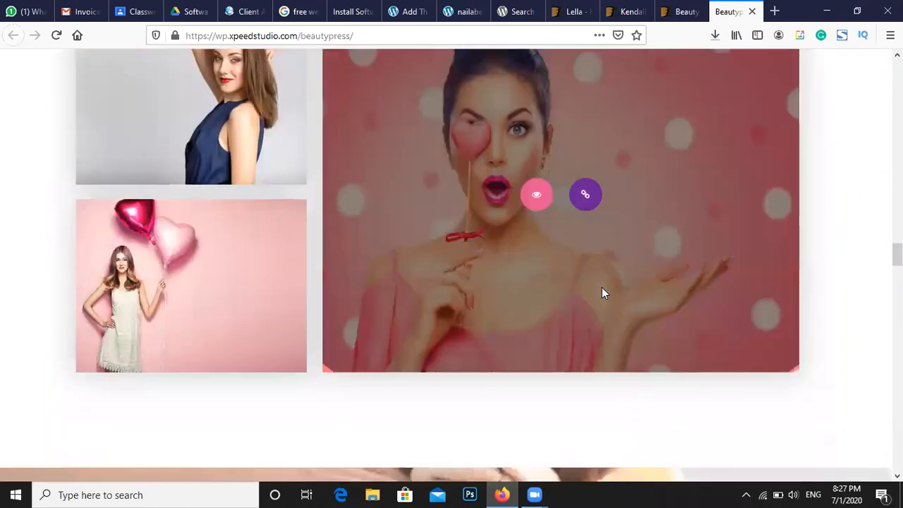
scroll(602, 289, down, 4)
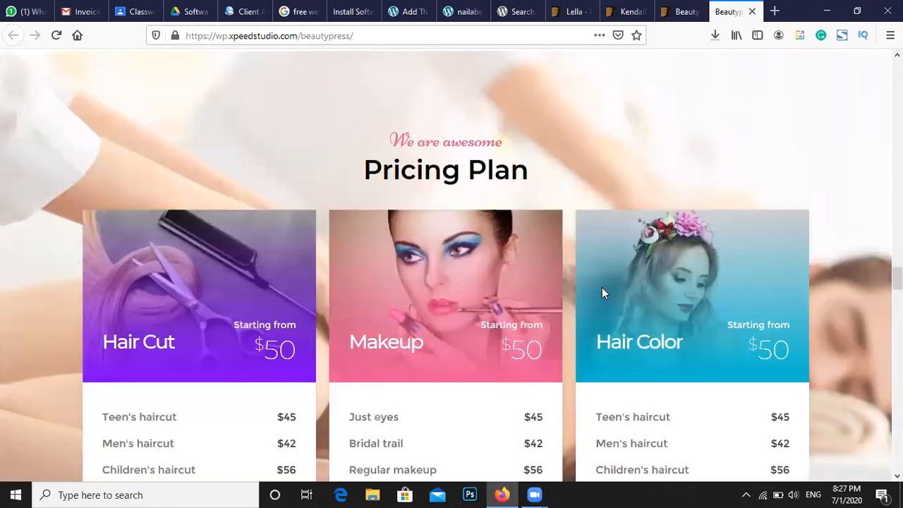
scroll(586, 299, down, 9)
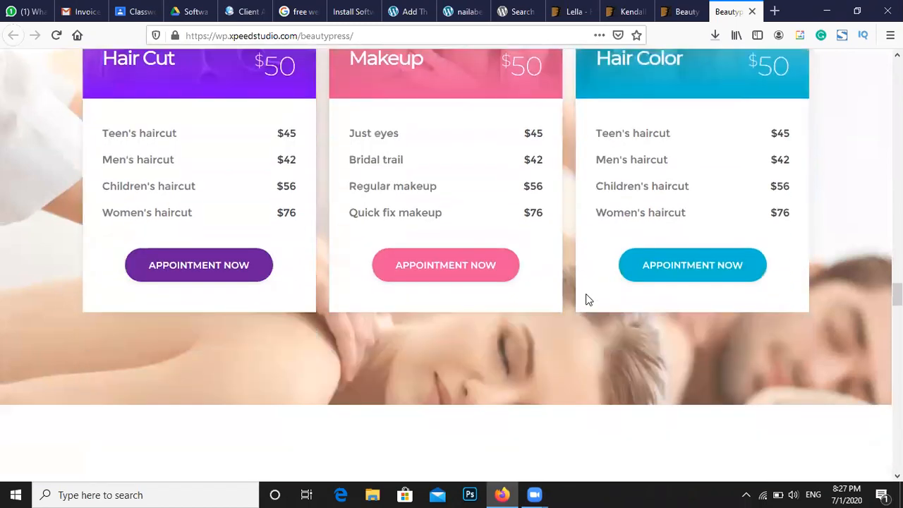
scroll(586, 300, down, 10)
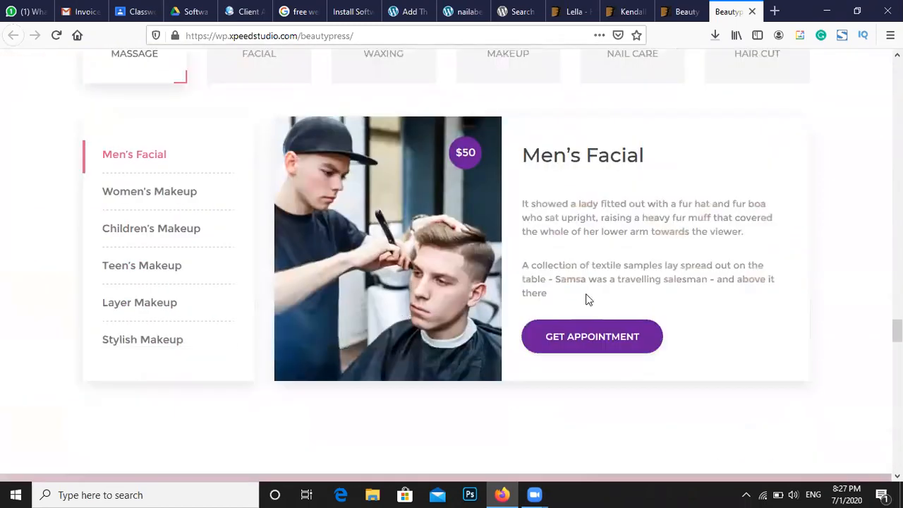
scroll(586, 299, down, 5)
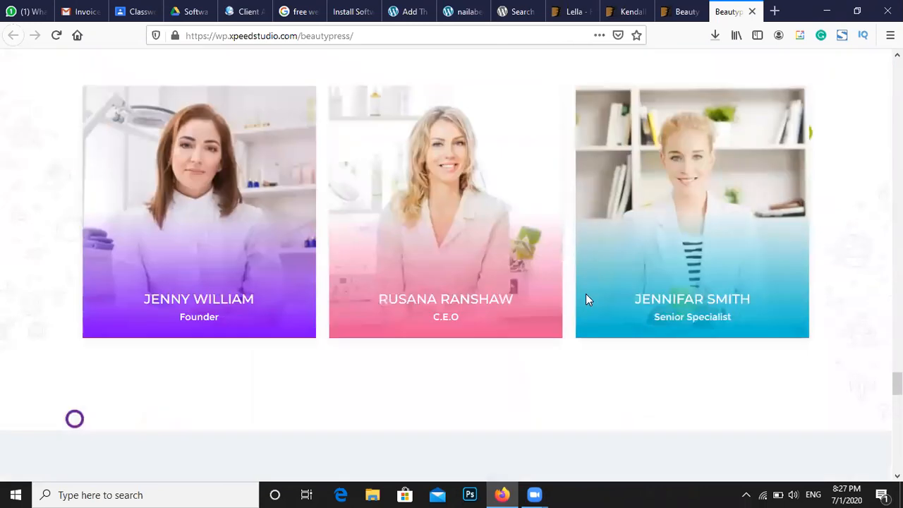
scroll(637, 155, down, 3)
scroll(632, 134, down, 5)
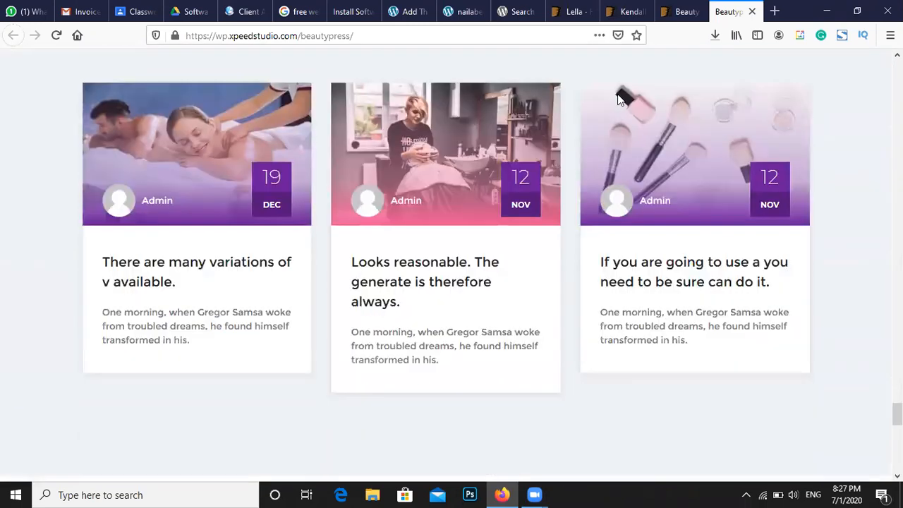
click(753, 11)
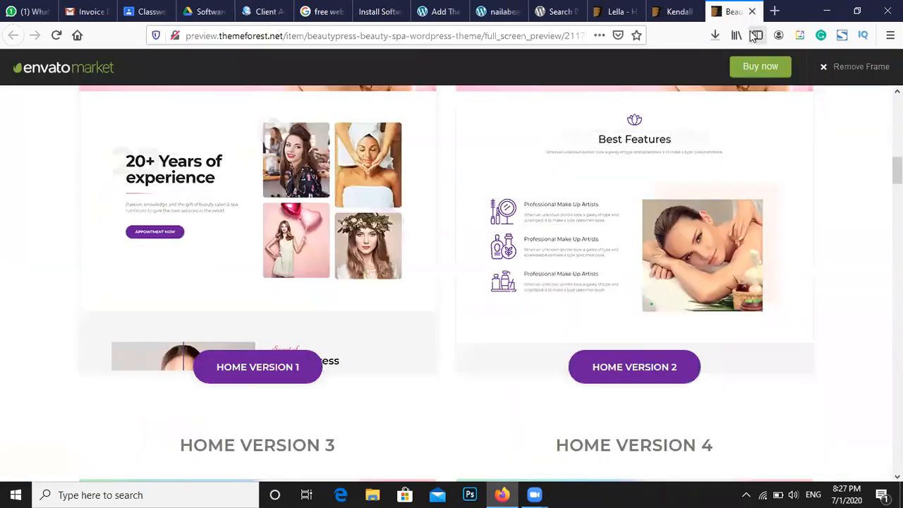
Close the BeautyPress, Kendall, Lella and wordpress.org theme-search tabs
click(753, 11)
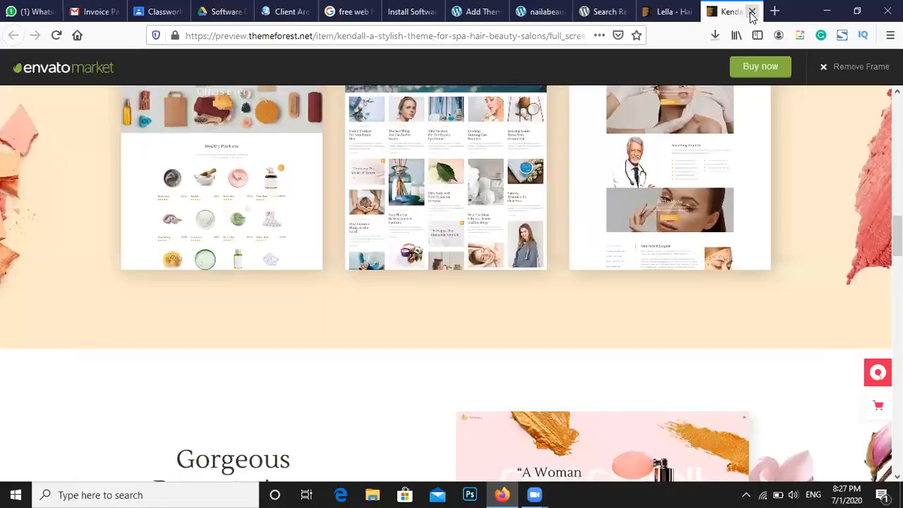
click(752, 11)
click(752, 11)
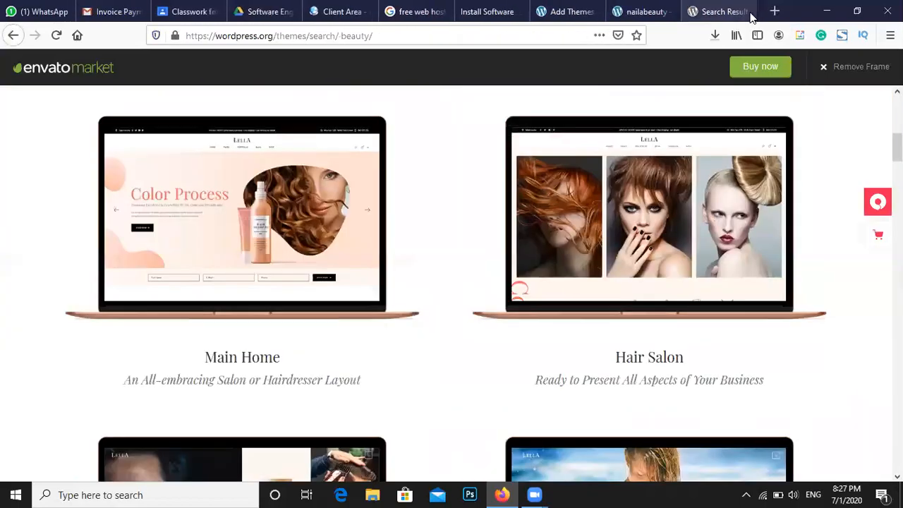
click(752, 11)
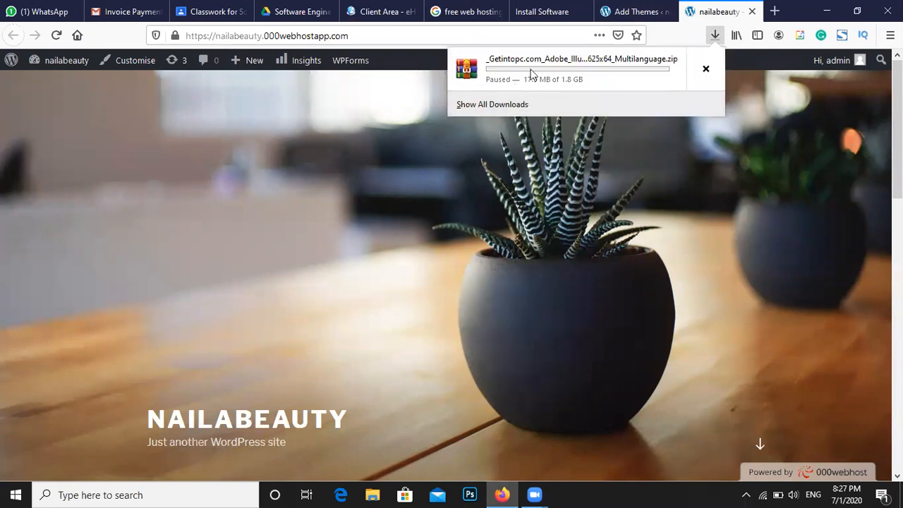
Look over the Add Themes page, hosting install page and live nailabeauty site, ending on 'free web hosting' results
click(610, 20)
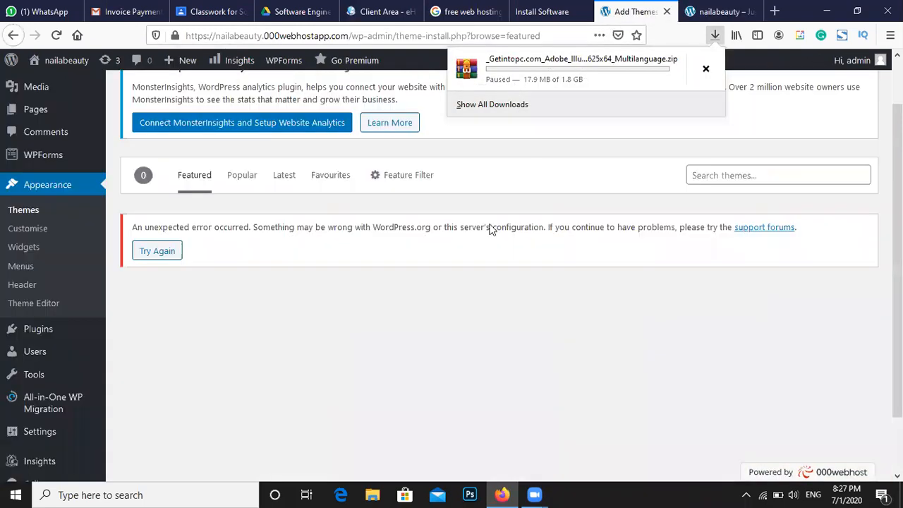
click(557, 8)
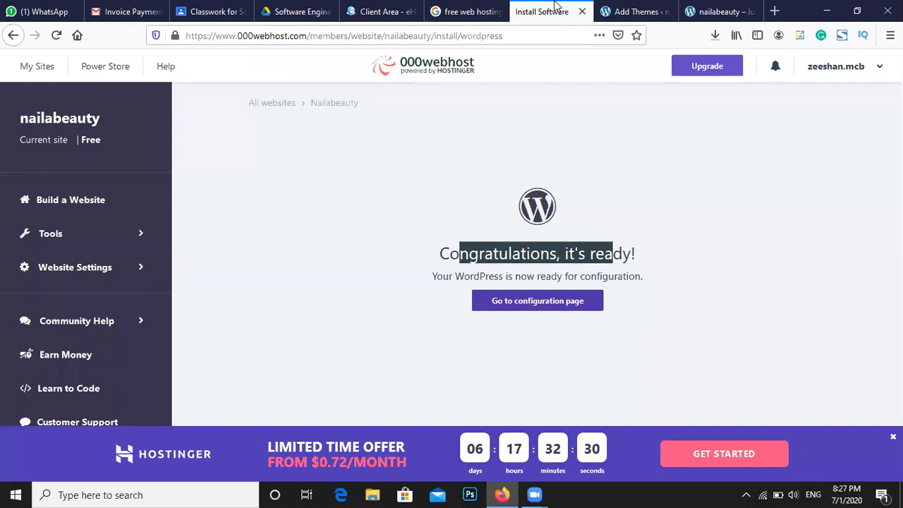
click(704, 9)
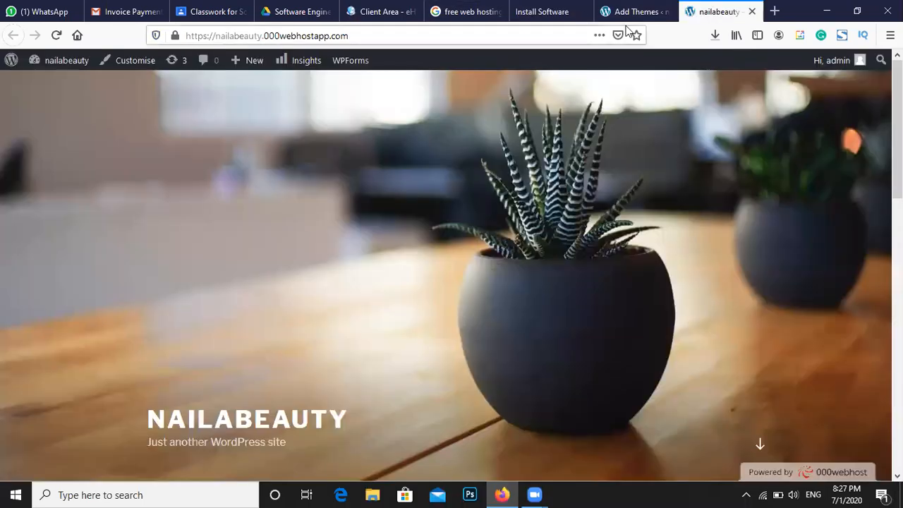
click(570, 8)
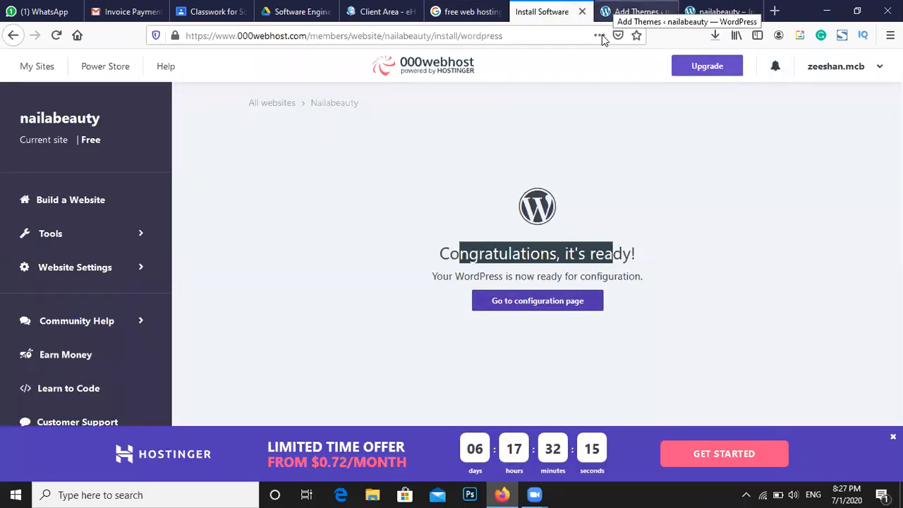
click(464, 8)
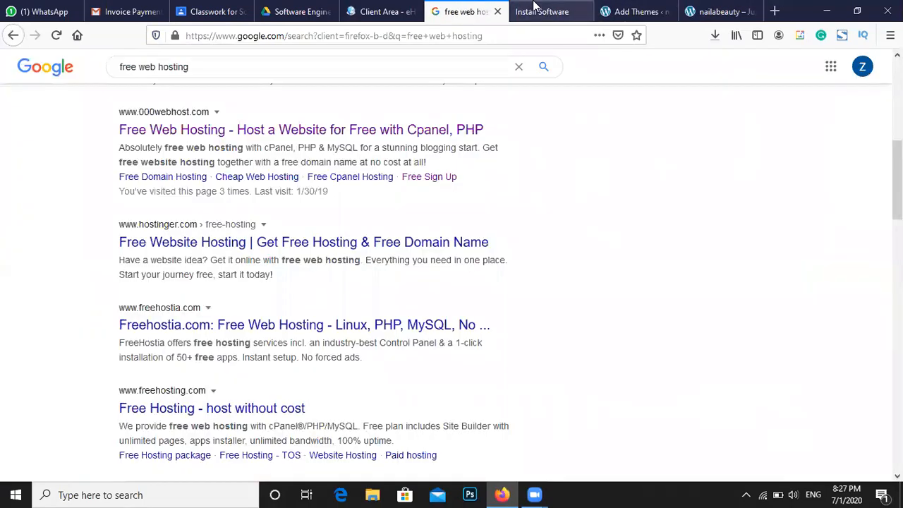
Go to wordpress.org and open its Themes directory
click(381, 37)
text(word)
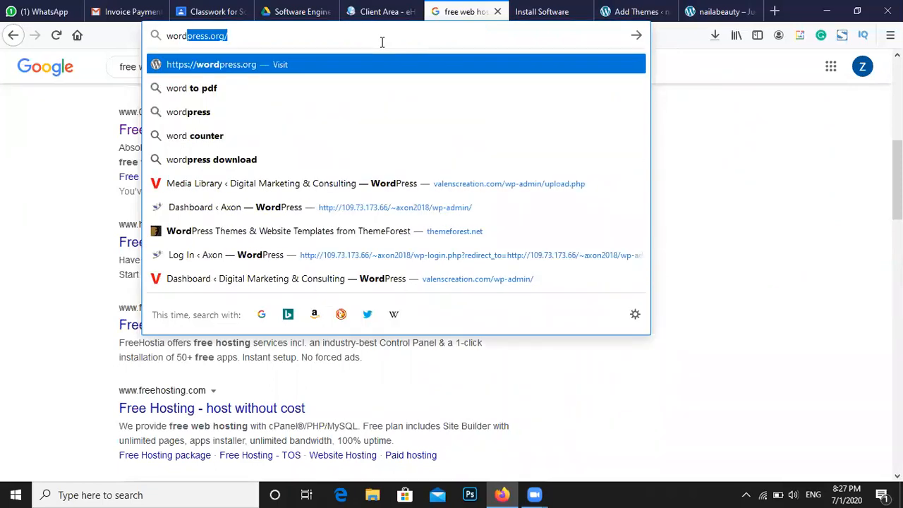
key(Return)
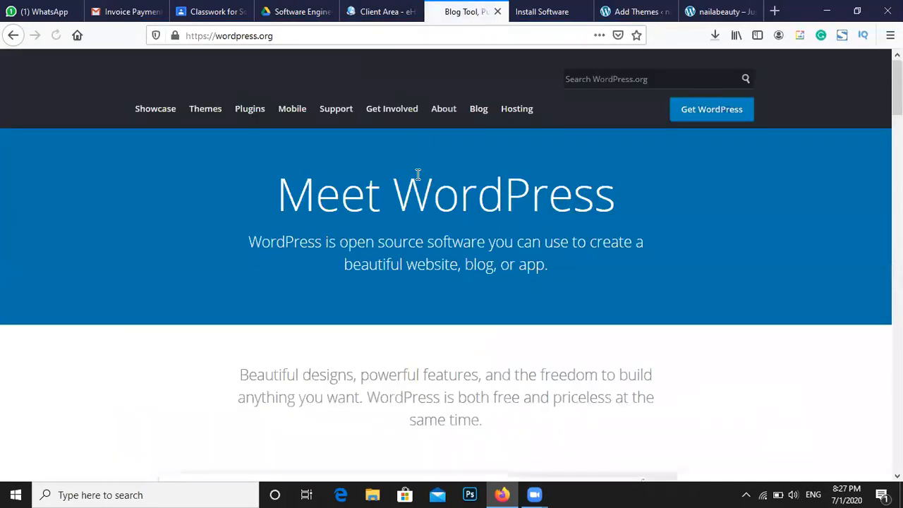
click(204, 115)
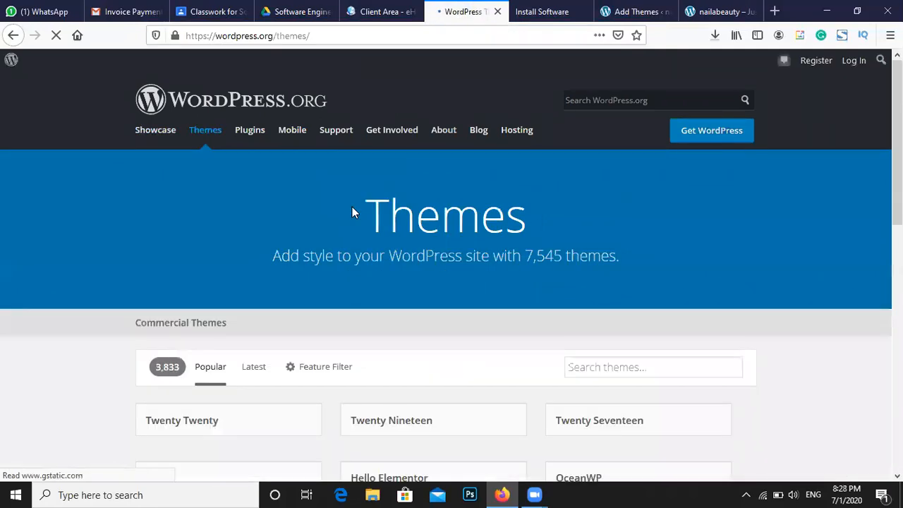
Search themes for 'beauty salon' and scroll the 27 results, including Beautystore and Spabeauty
scroll(463, 346, down, 3)
click(617, 165)
text(b)
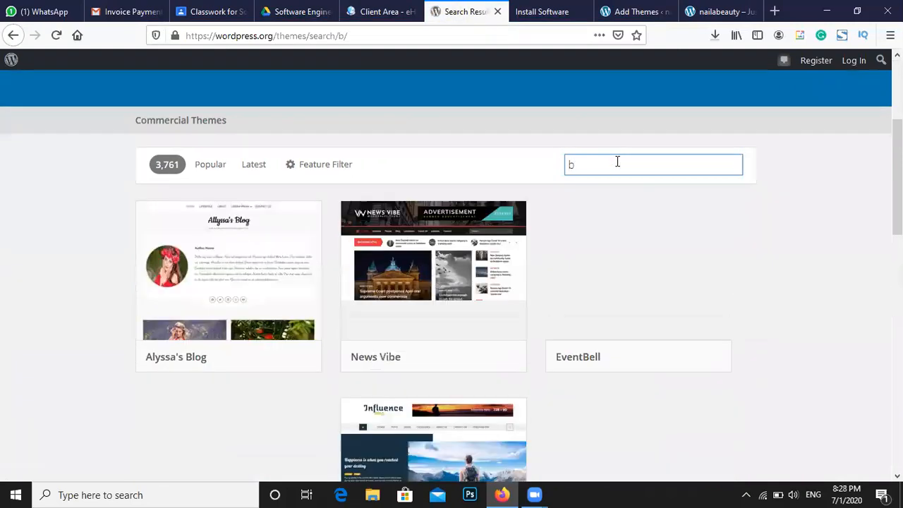
text(eauty salo)
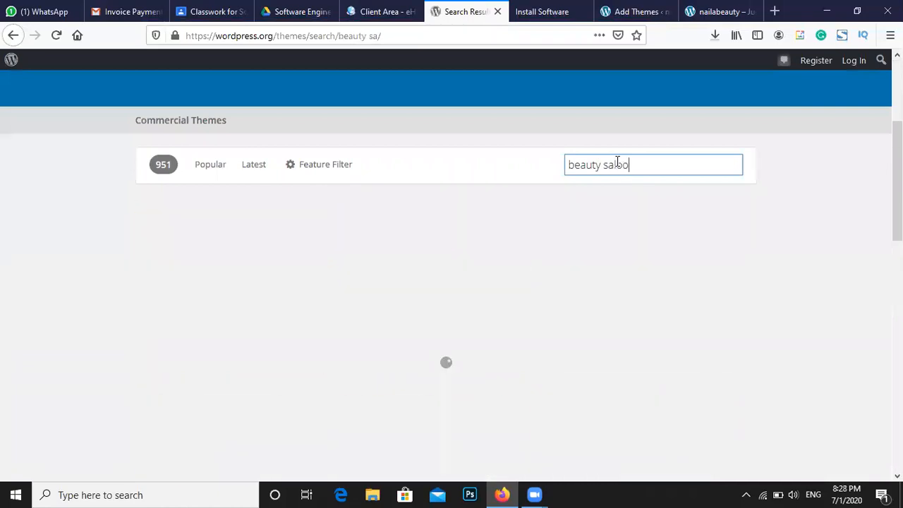
key(BackSpace)
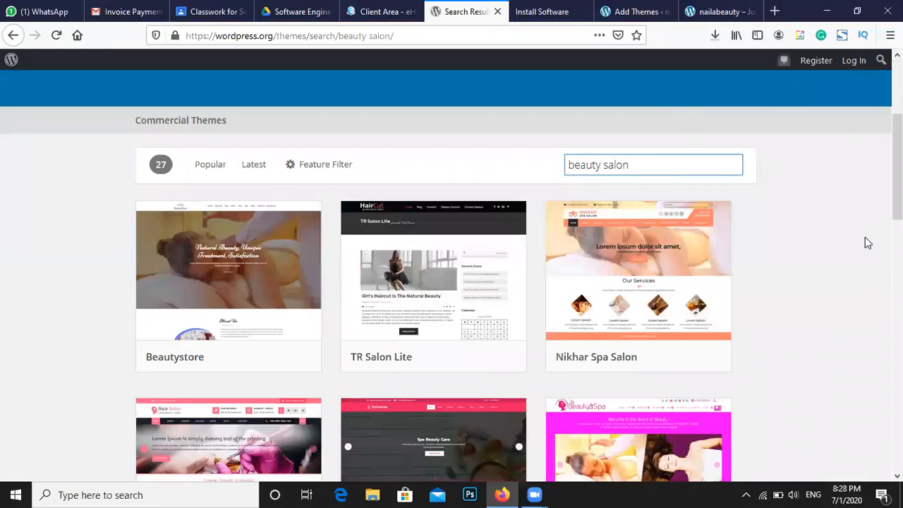
scroll(860, 239, down, 3)
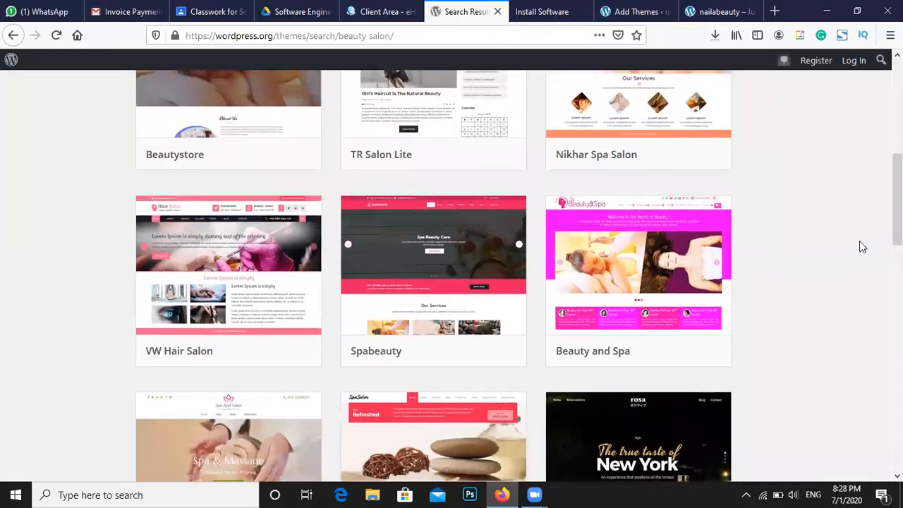
scroll(860, 247, down, 2)
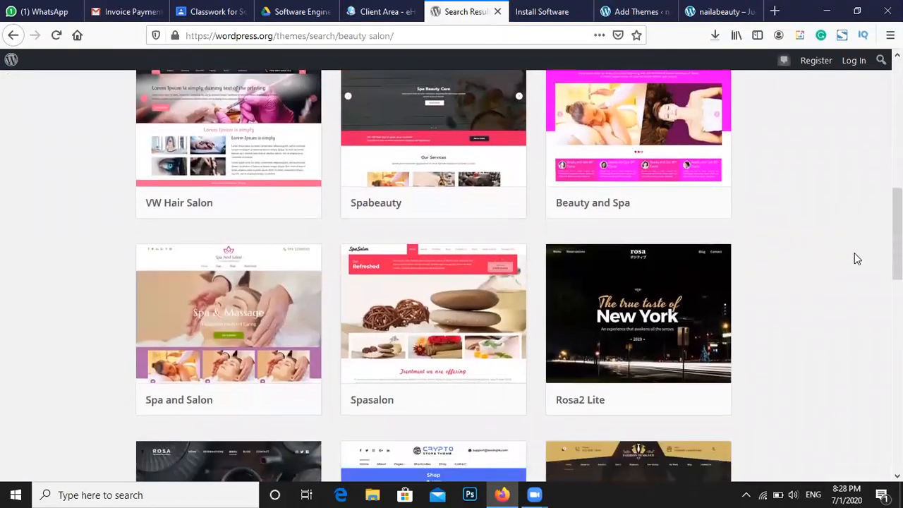
scroll(855, 254, down, 2)
scroll(855, 254, up, 5)
scroll(855, 254, up, 1)
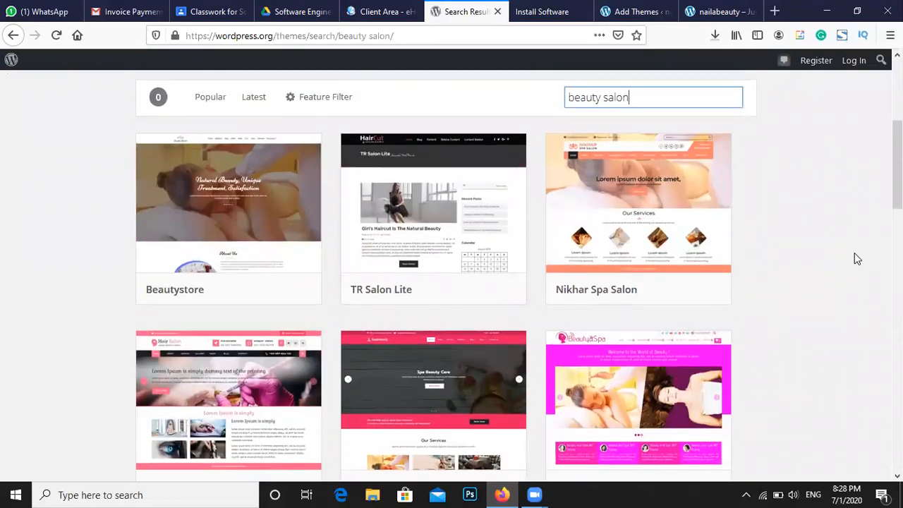
scroll(855, 256, up, 1)
scroll(855, 256, down, 2)
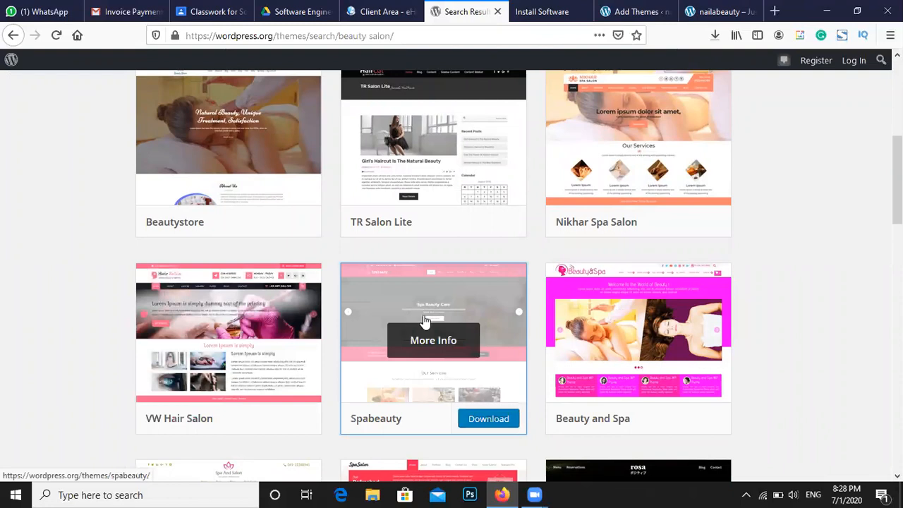
Save the Spabeauty theme as spabeauty.1.0.zip (642 KB) and confirm it in Firefox's Downloads list
click(480, 421)
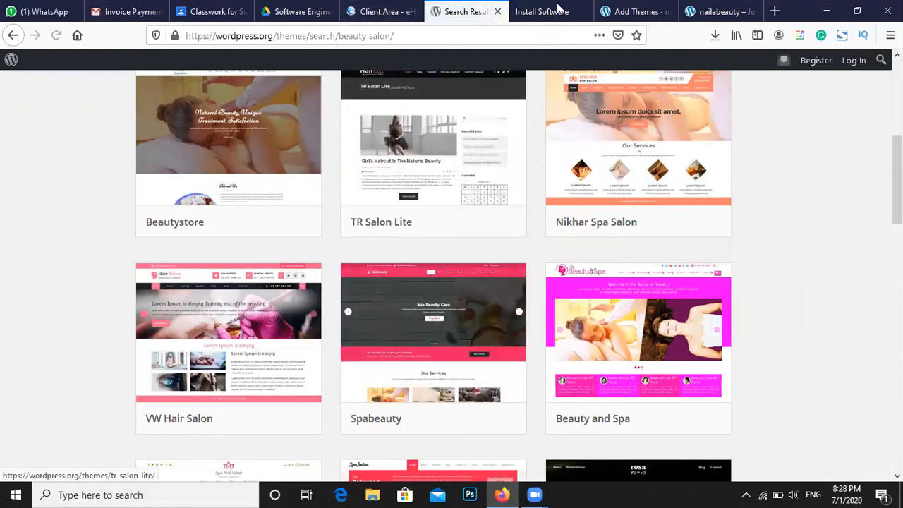
click(521, 9)
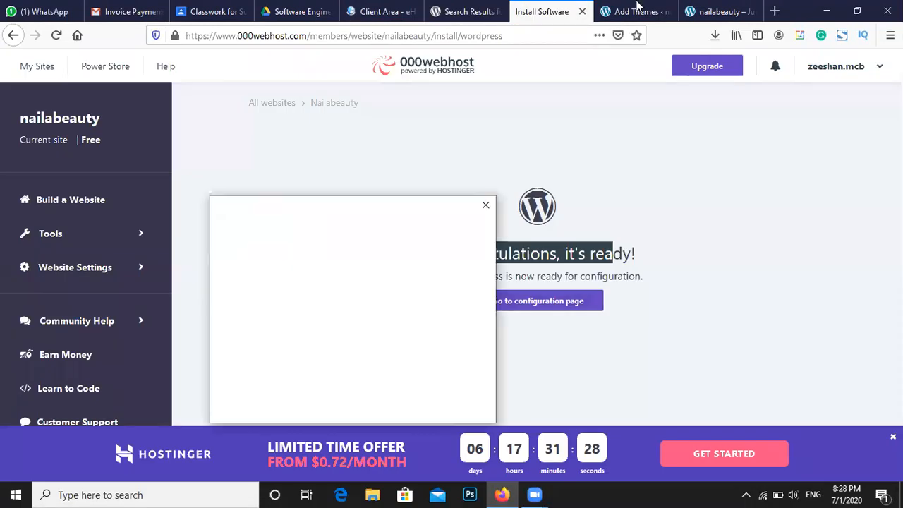
click(637, 8)
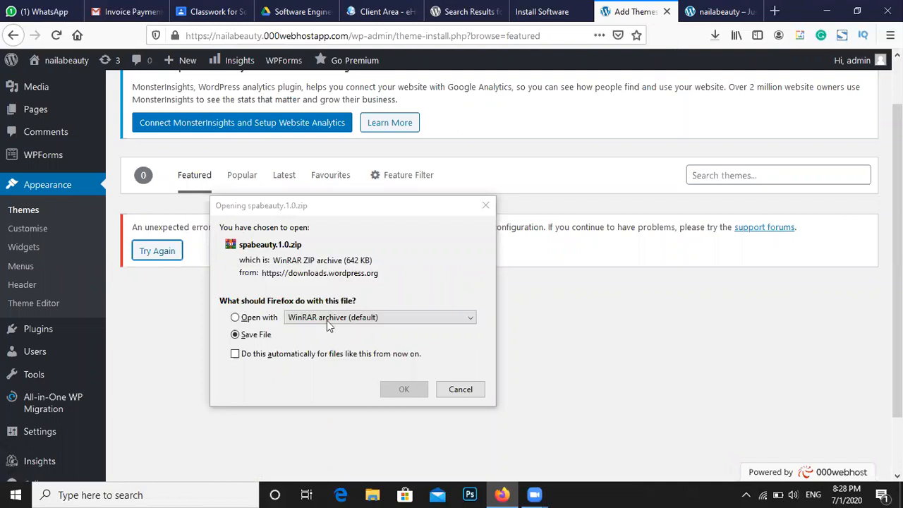
click(258, 334)
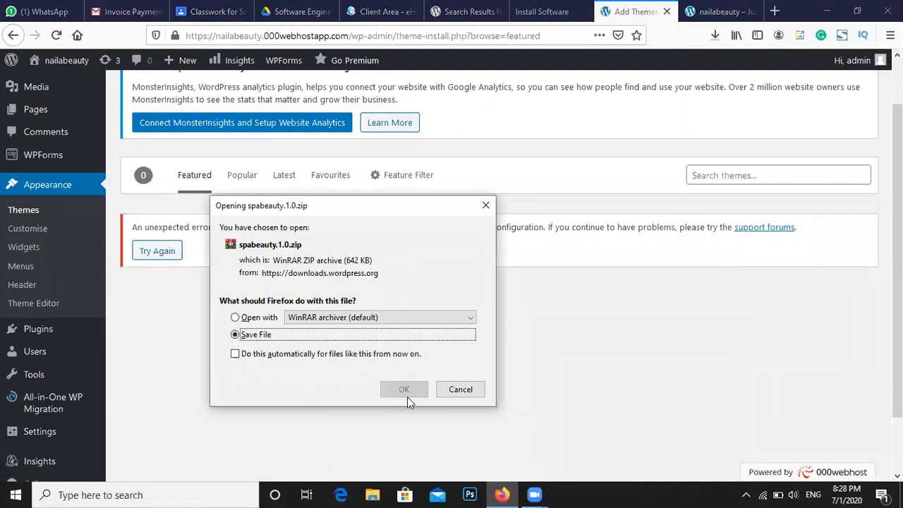
click(402, 391)
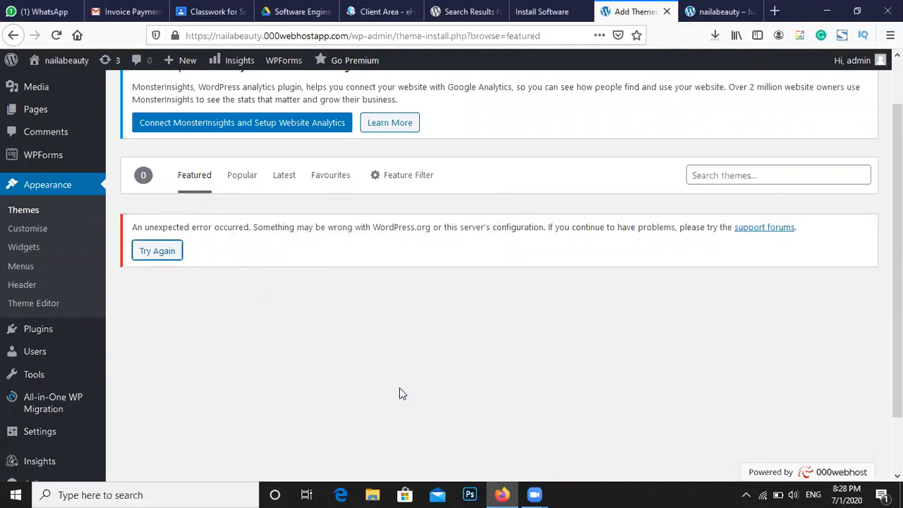
click(717, 35)
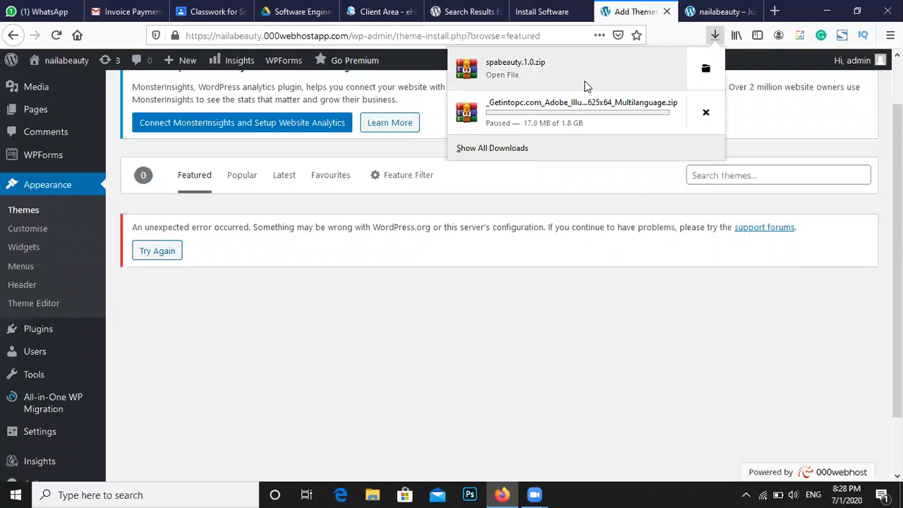
click(522, 13)
Upload spabeauty.1.0.zip from the Downloads folder via Upload Theme and install it
click(628, 12)
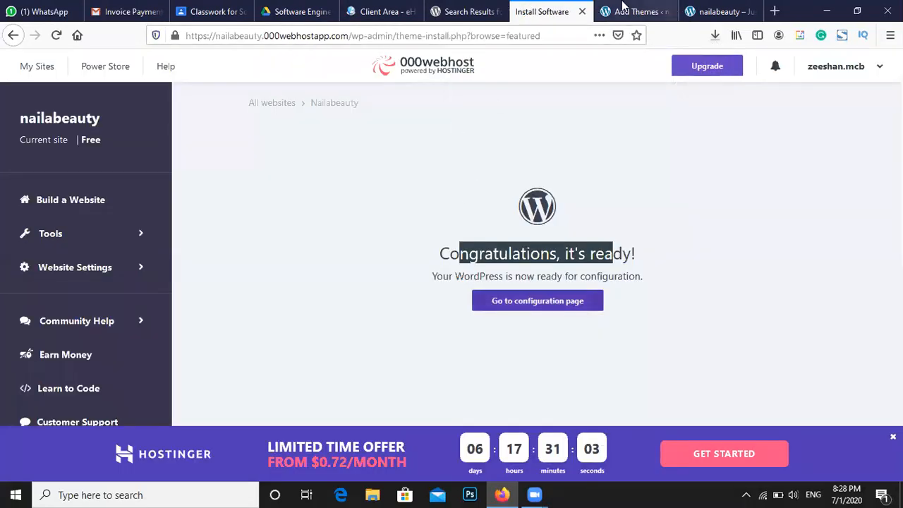
scroll(282, 172, up, 2)
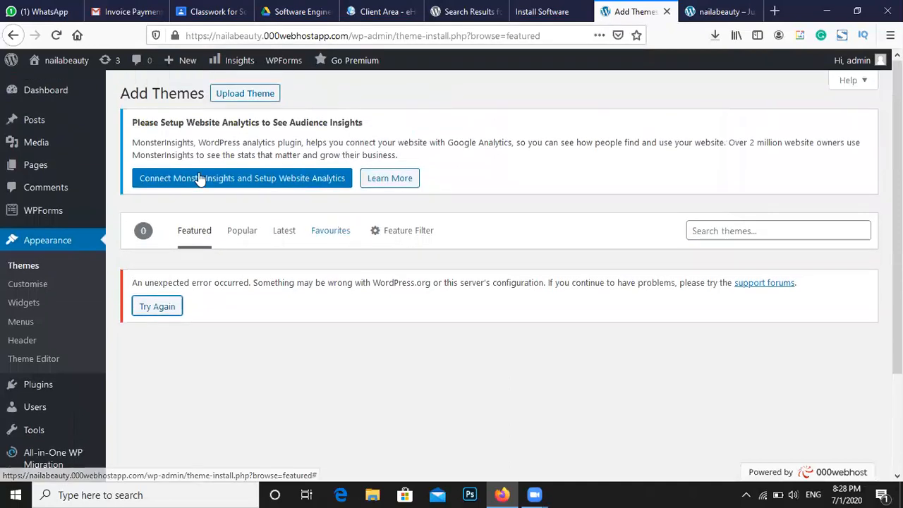
click(256, 99)
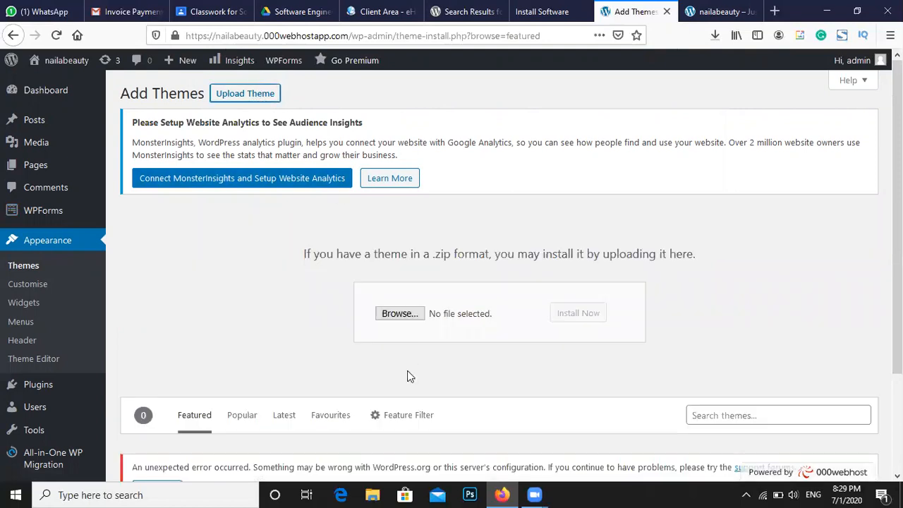
click(396, 315)
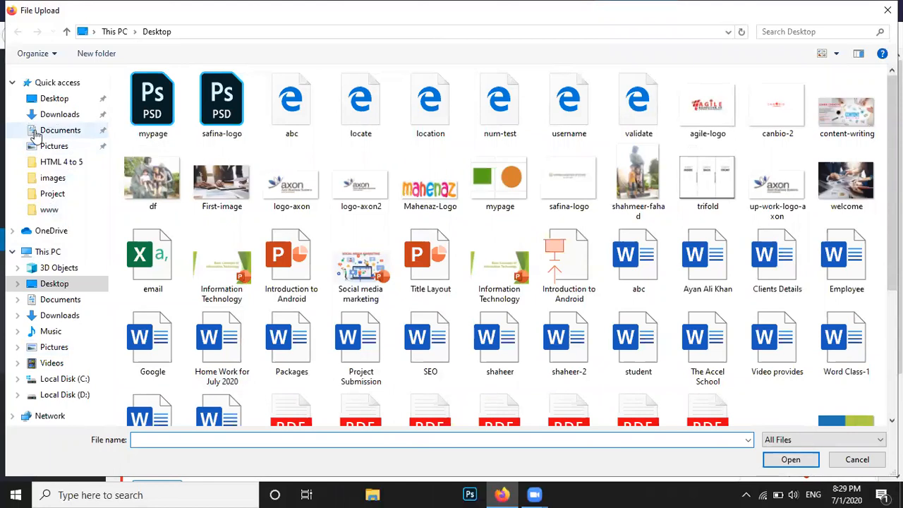
click(39, 117)
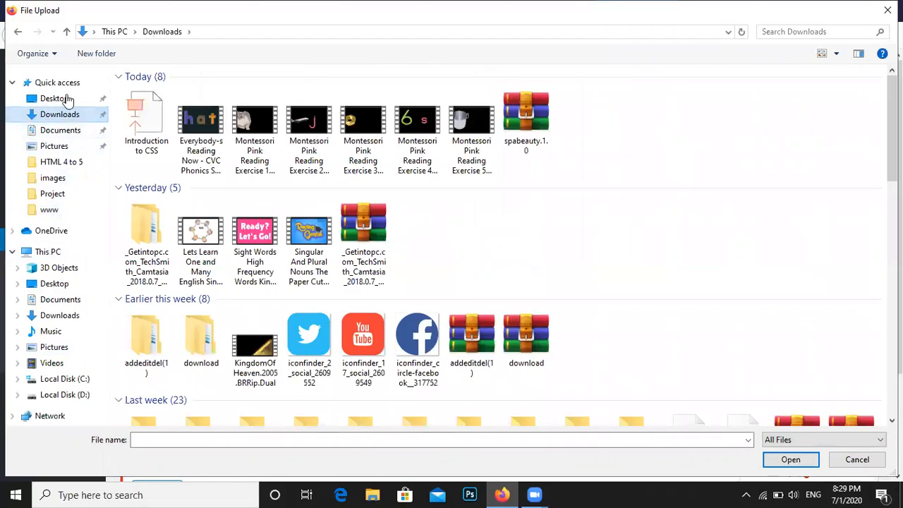
click(511, 119)
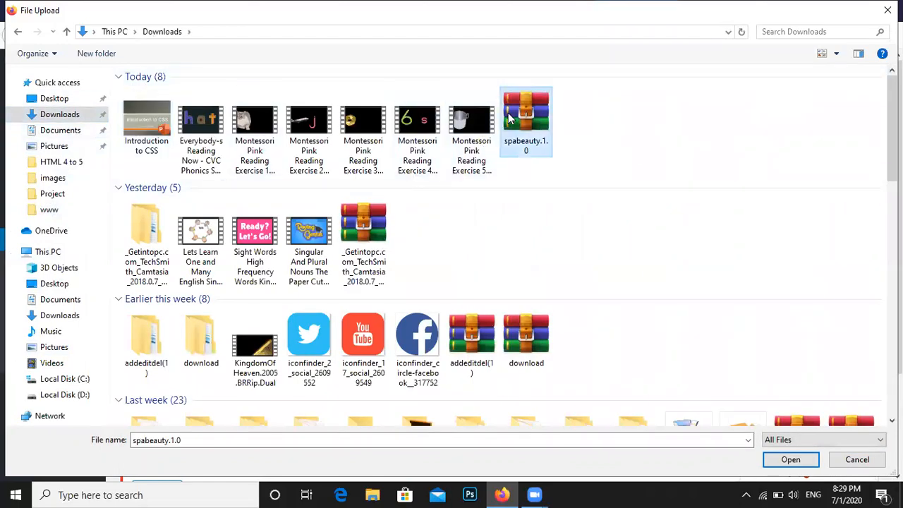
click(776, 461)
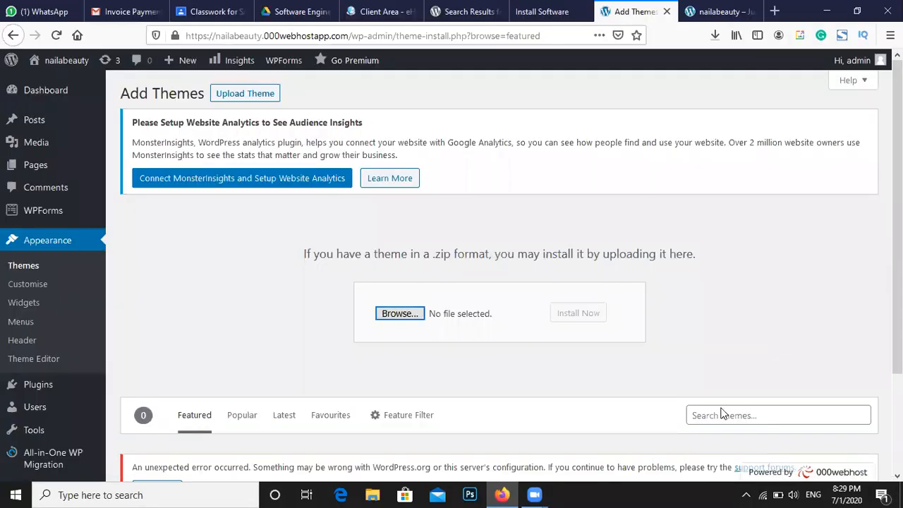
click(596, 324)
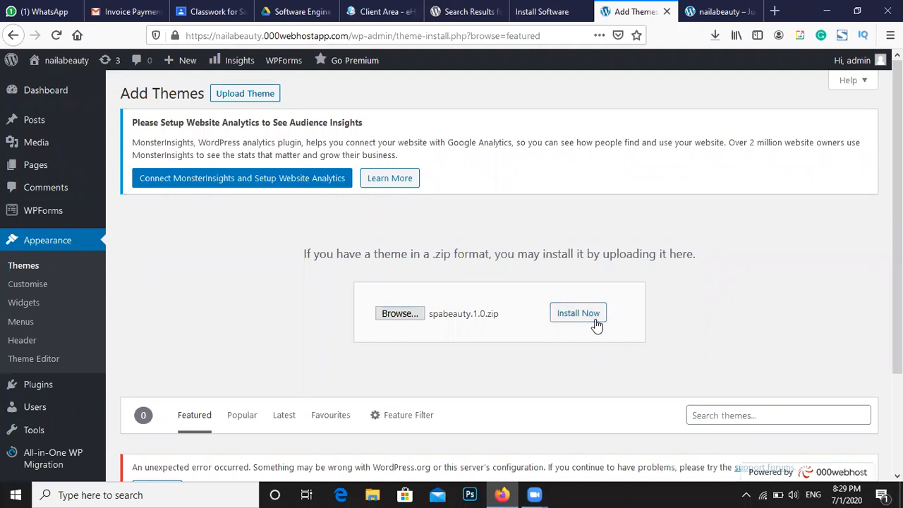
click(596, 324)
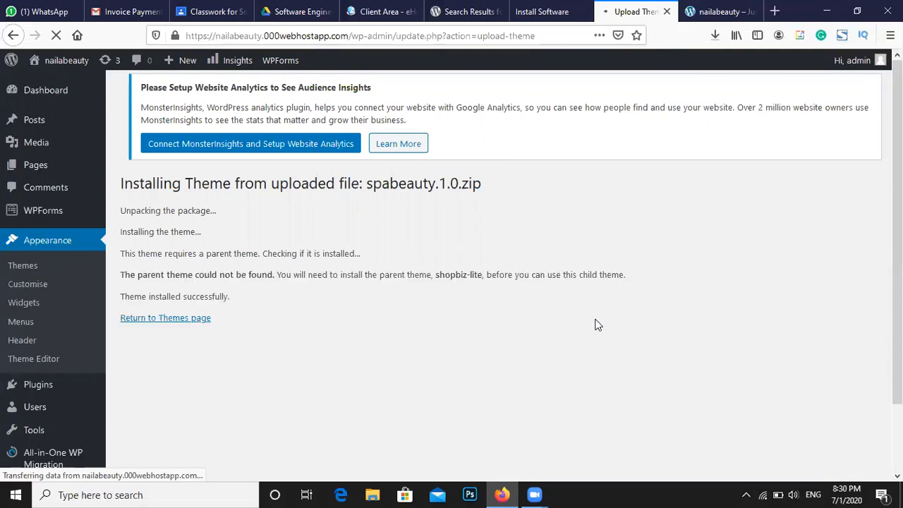
Review the install messages, noting the missing shopbiz-lite parent, and return to the Themes page
drag(173, 187, 314, 254)
click(240, 317)
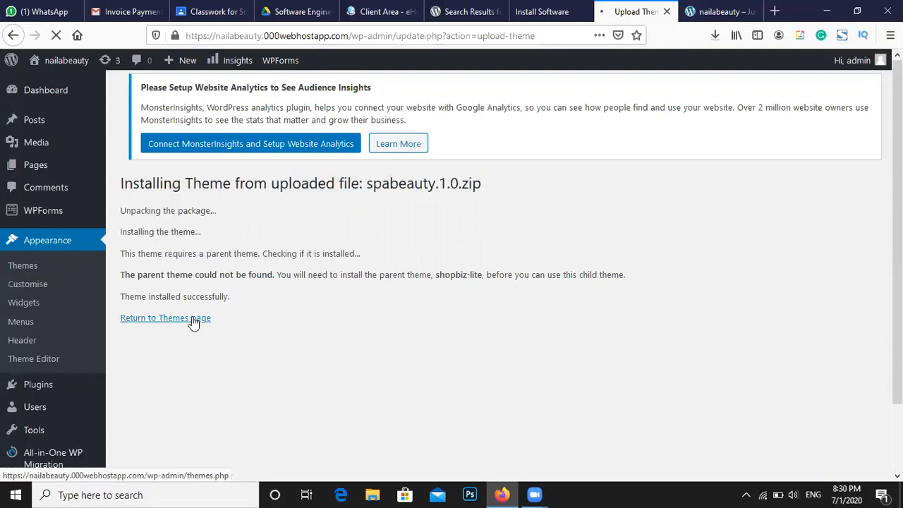
drag(166, 296, 196, 297)
click(182, 319)
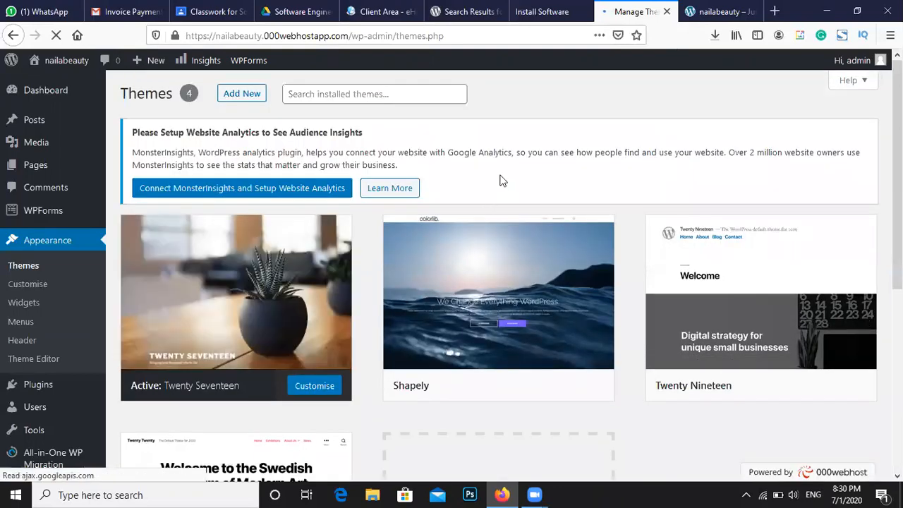
scroll(497, 180, down, 3)
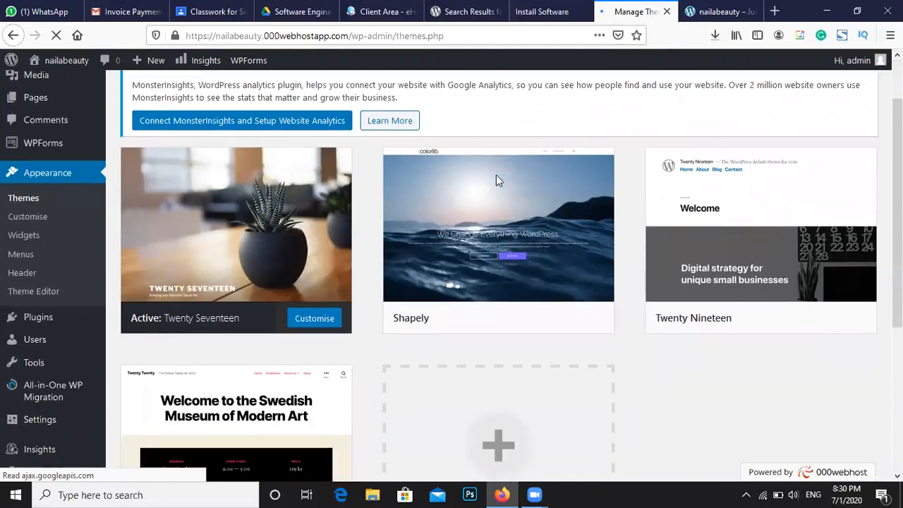
scroll(669, 259, up, 3)
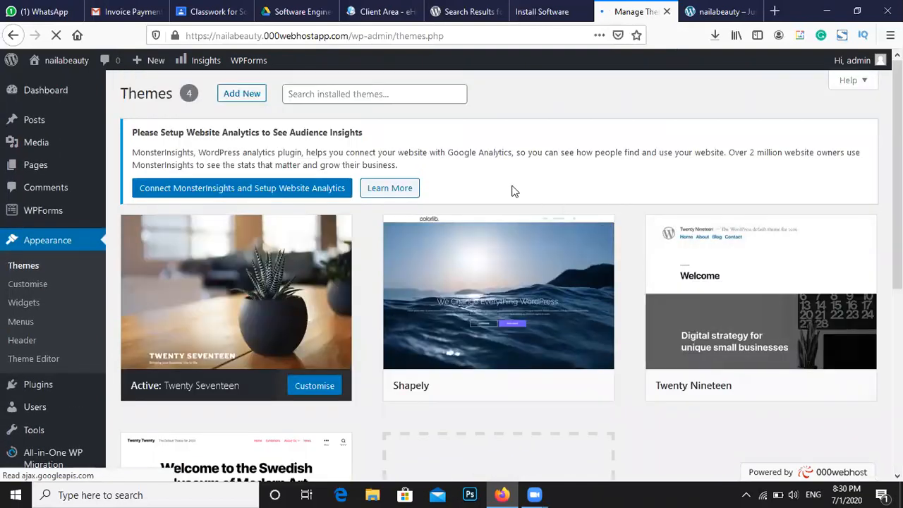
scroll(472, 205, down, 5)
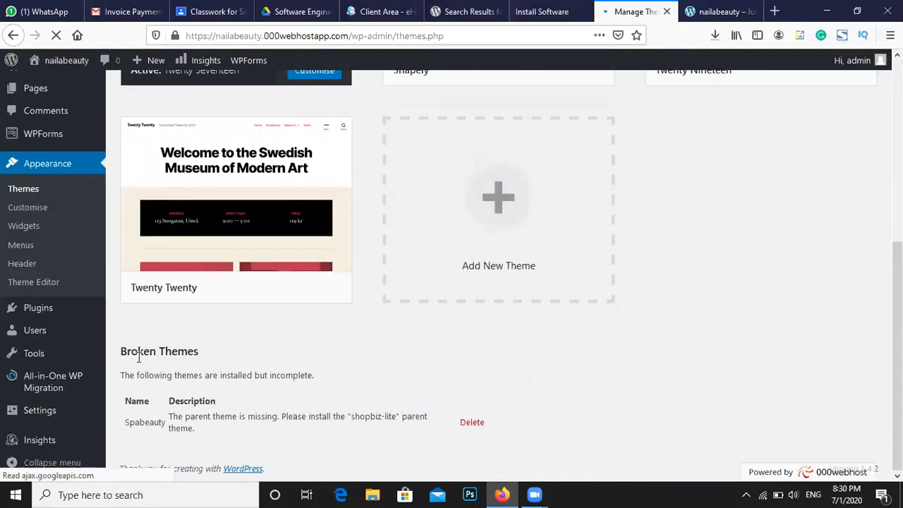
drag(131, 352, 181, 379)
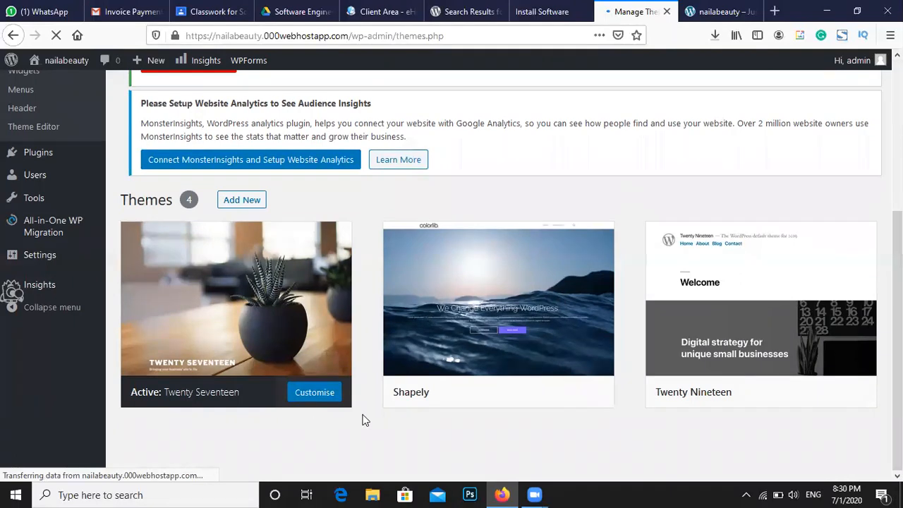
scroll(354, 381, up, 2)
scroll(354, 381, up, 4)
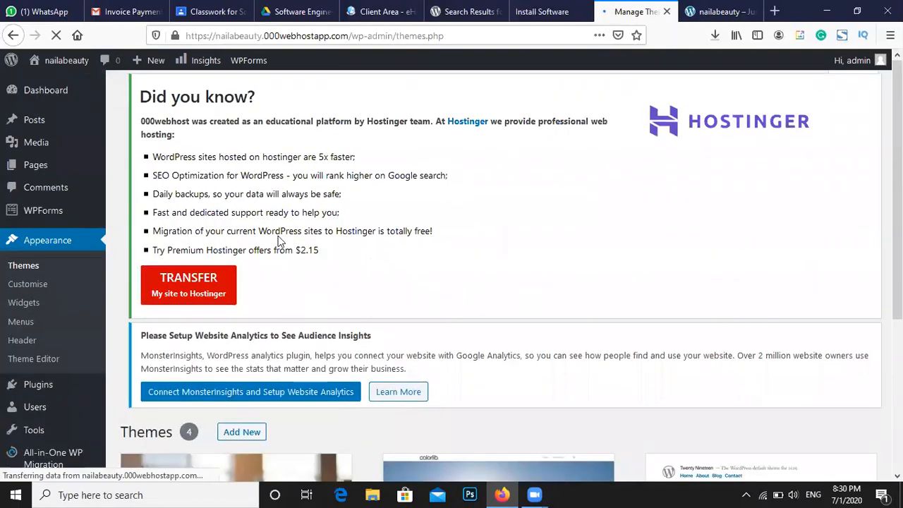
click(54, 35)
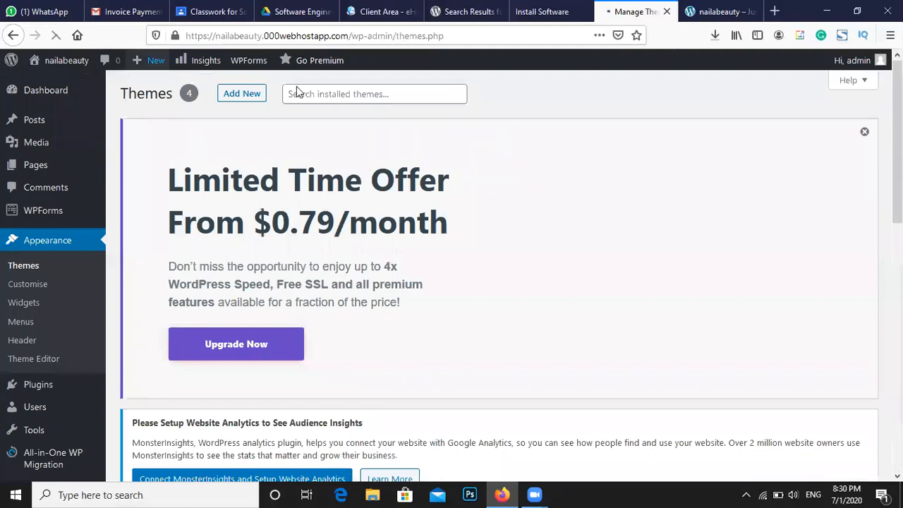
click(861, 133)
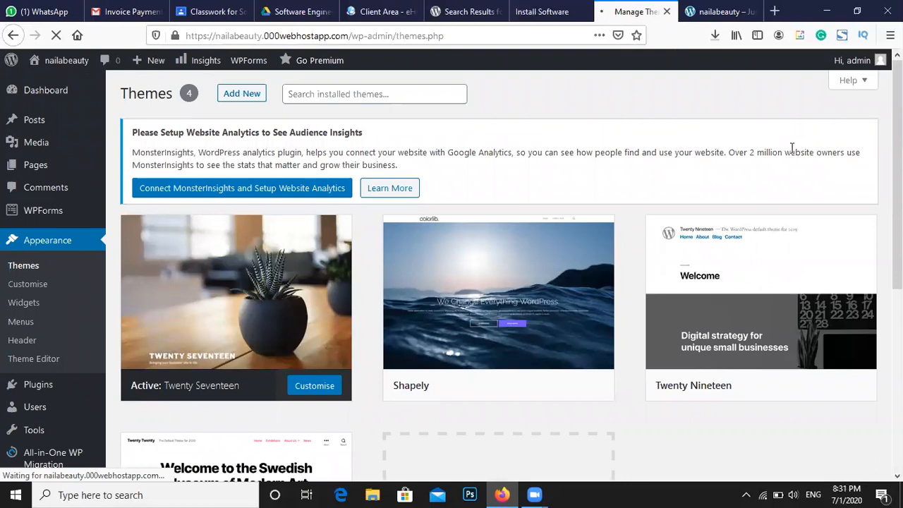
scroll(647, 191, down, 3)
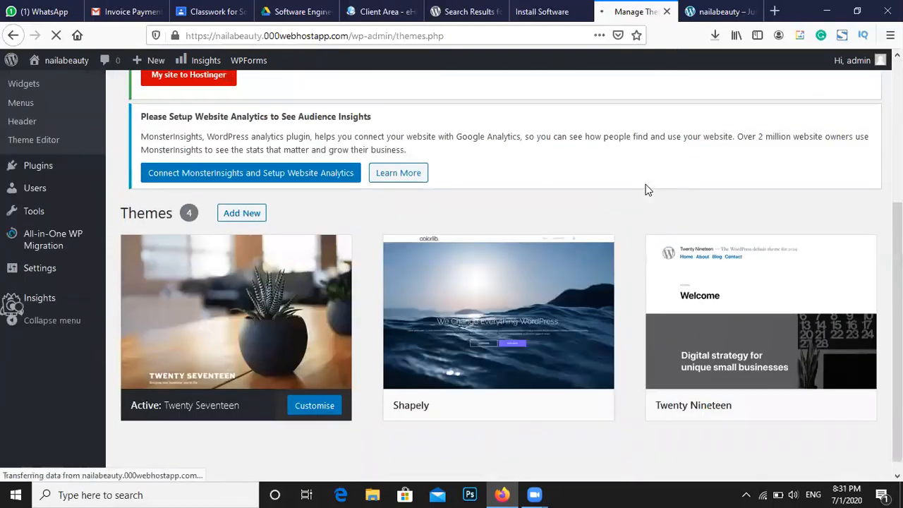
scroll(470, 176, up, 3)
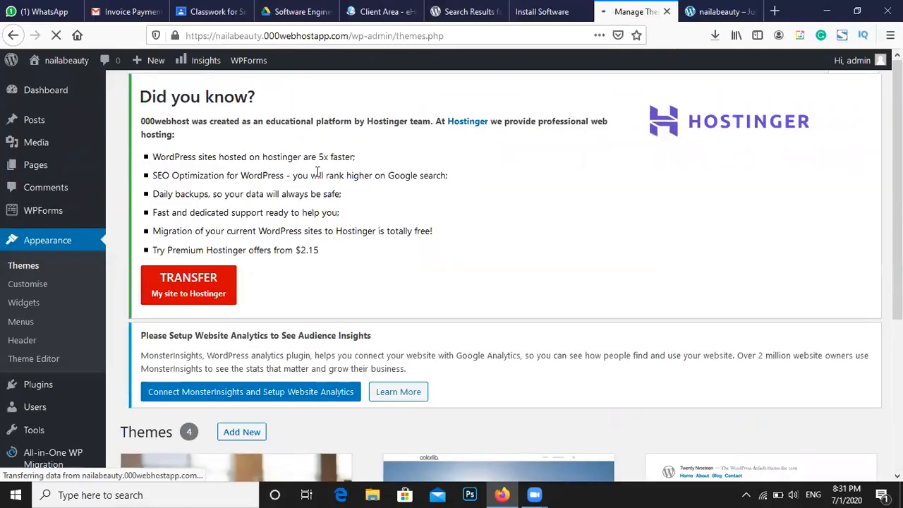
scroll(242, 167, down, 3)
scroll(242, 167, up, 3)
scroll(779, 197, down, 1)
scroll(769, 202, down, 7)
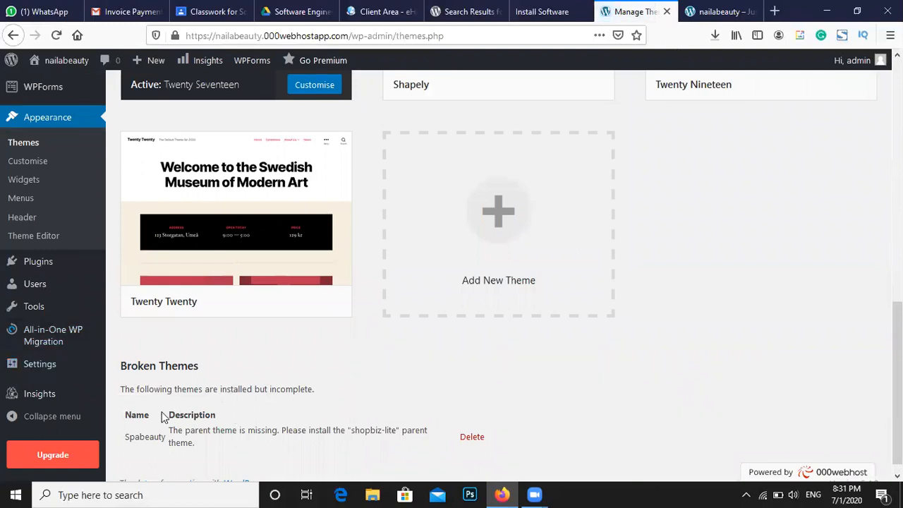
Delete the broken Spabeauty theme, dismiss the Limited Time Offer, and go to Add New themes
click(466, 435)
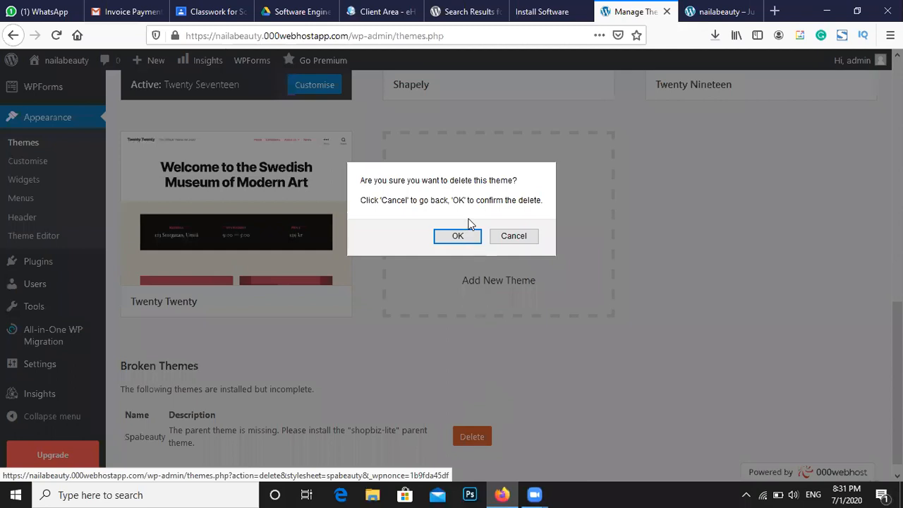
click(471, 240)
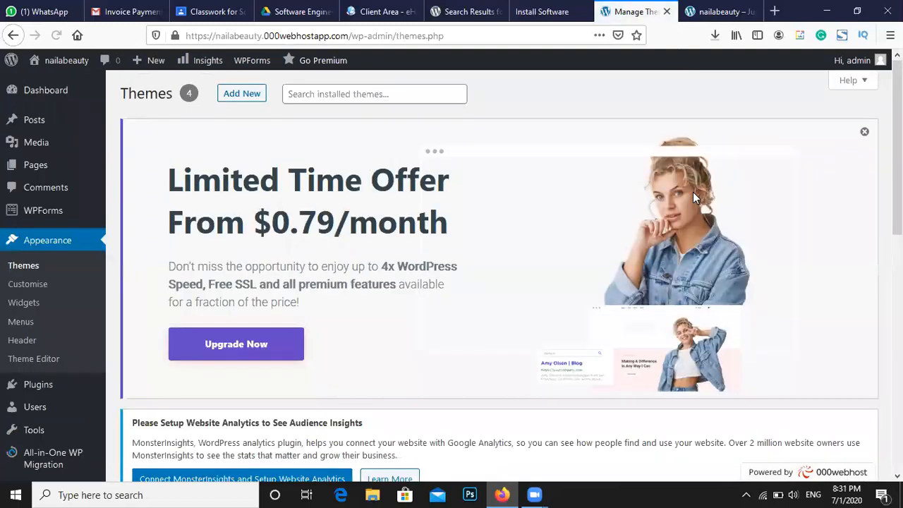
click(865, 133)
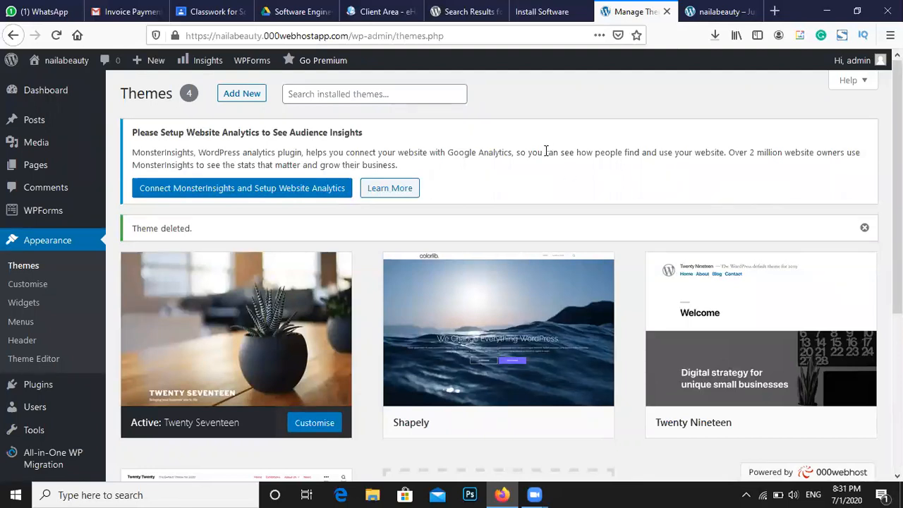
scroll(536, 163, down, 2)
scroll(536, 169, down, 5)
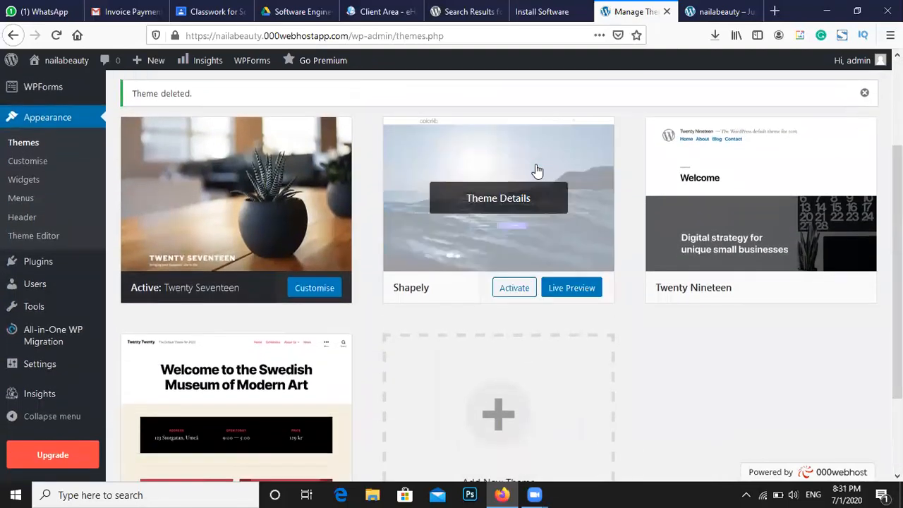
scroll(524, 186, up, 7)
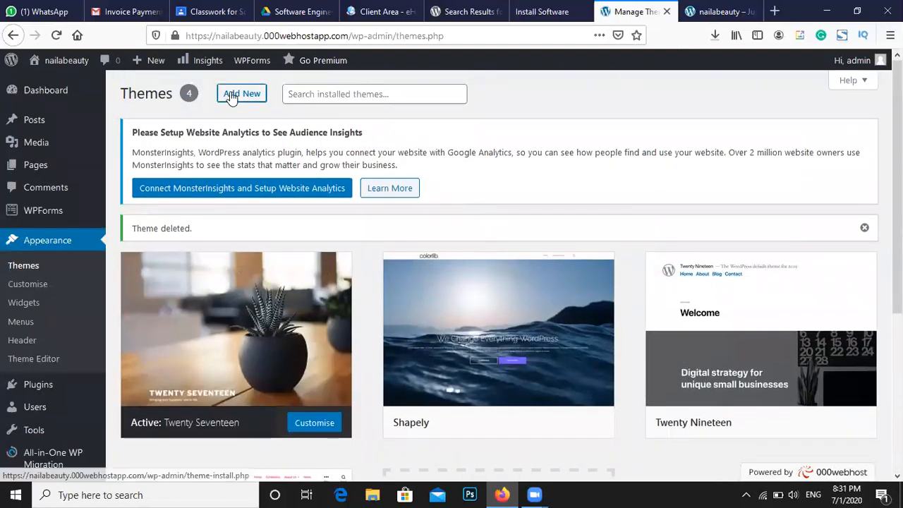
click(233, 95)
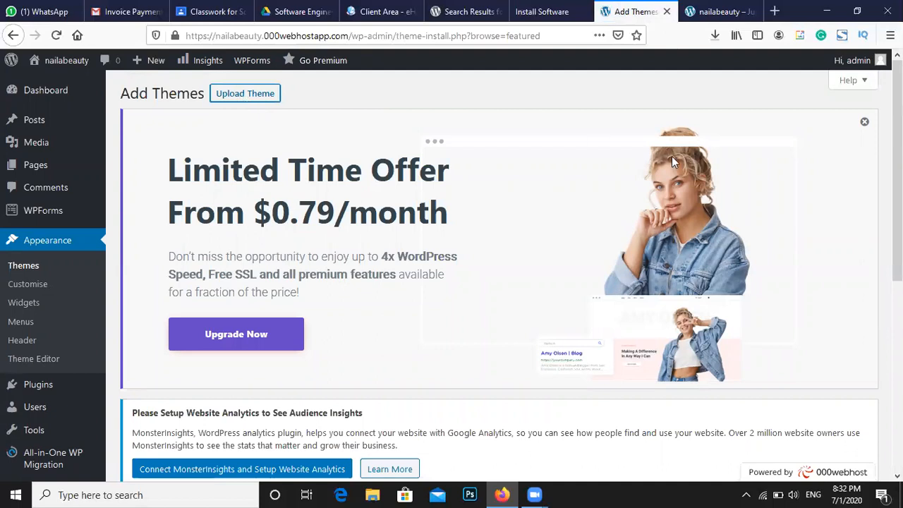
Upload and install the spabeauty.1.0.zip theme file from Downloads
click(865, 122)
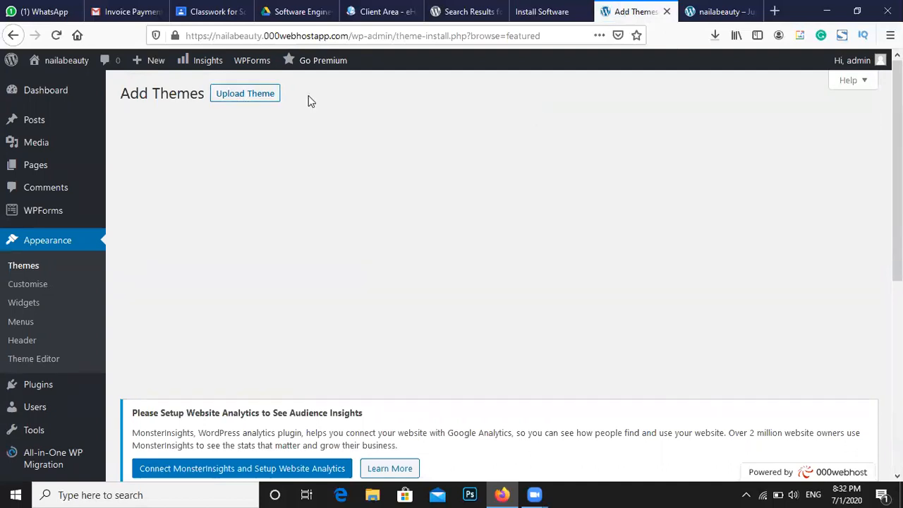
click(232, 91)
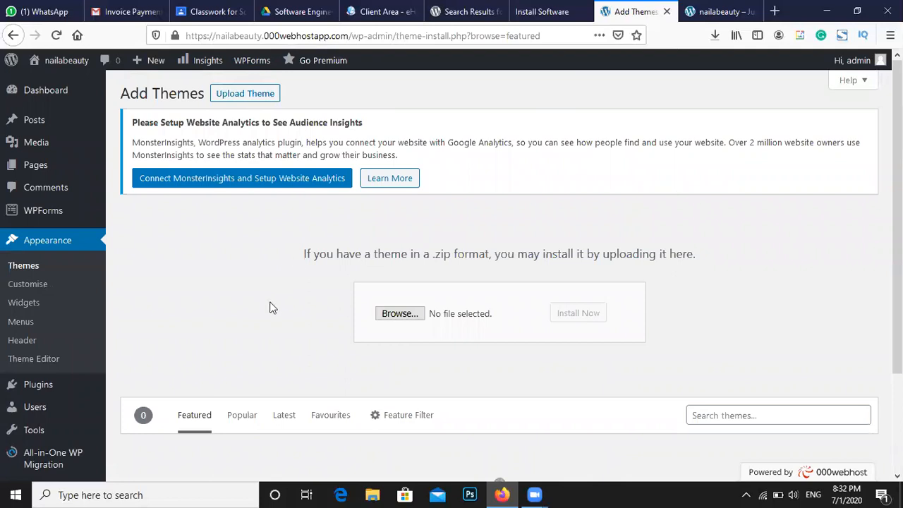
scroll(258, 309, down, 3)
scroll(445, 277, up, 3)
click(412, 317)
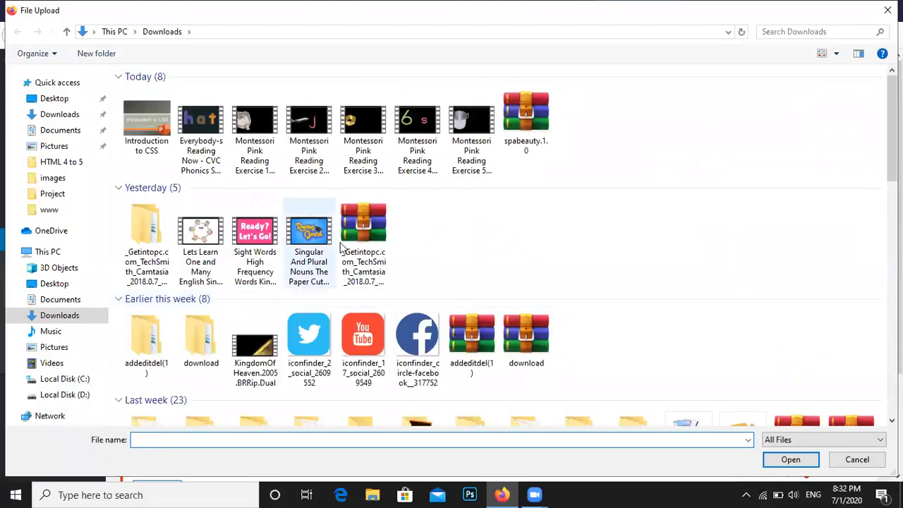
click(526, 124)
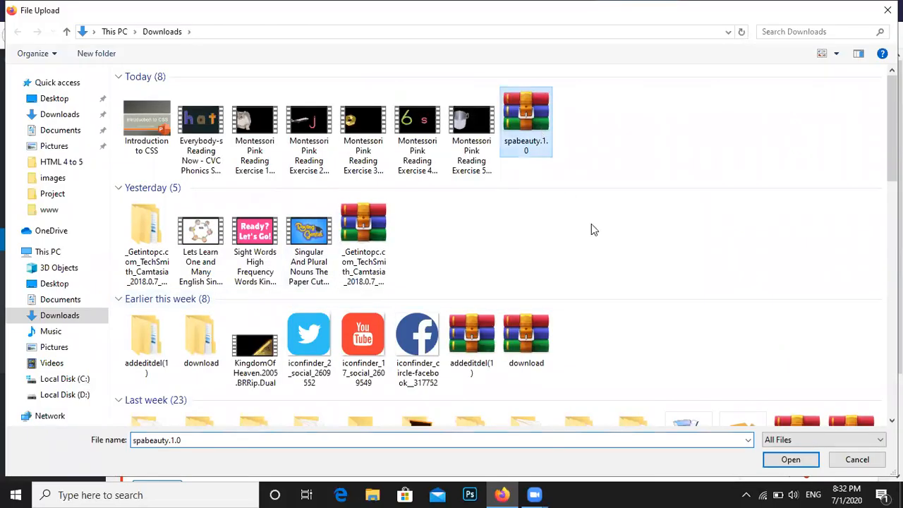
click(784, 462)
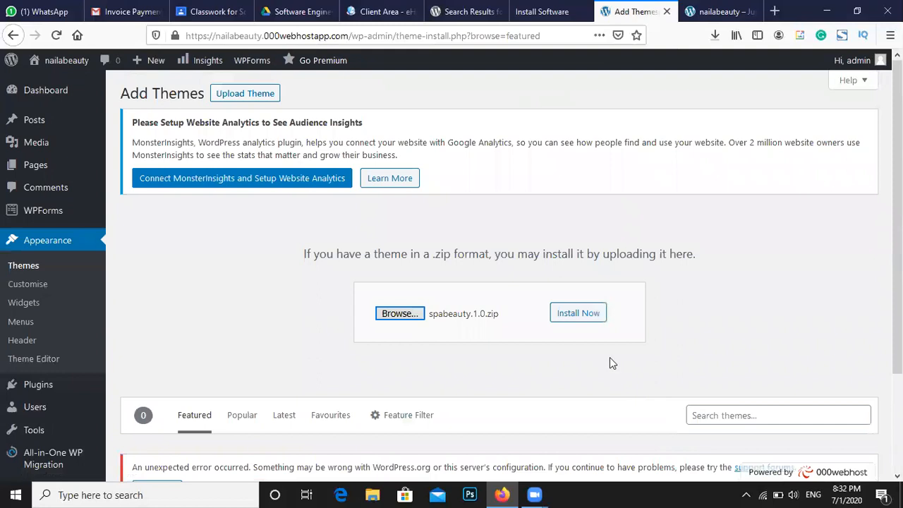
click(575, 318)
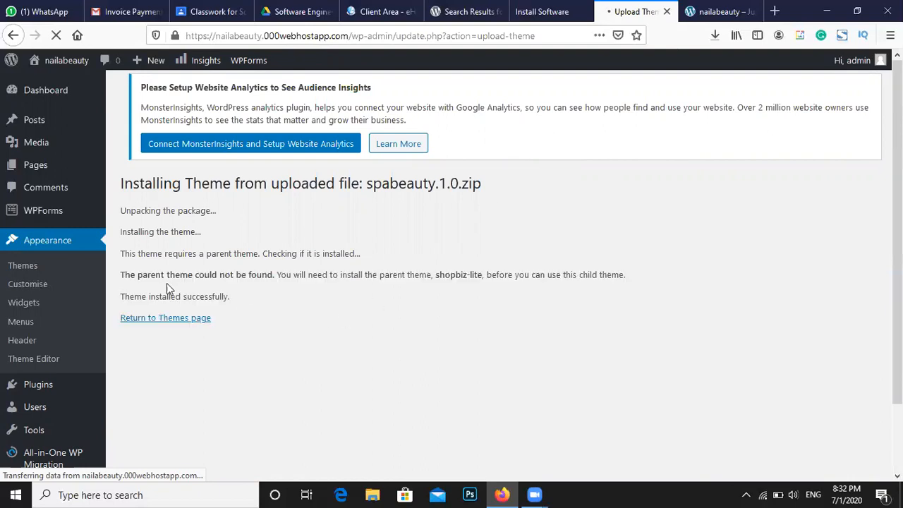
Highlight the install success message and the missing shopbiz-lite parent theme warning
drag(125, 297, 225, 299)
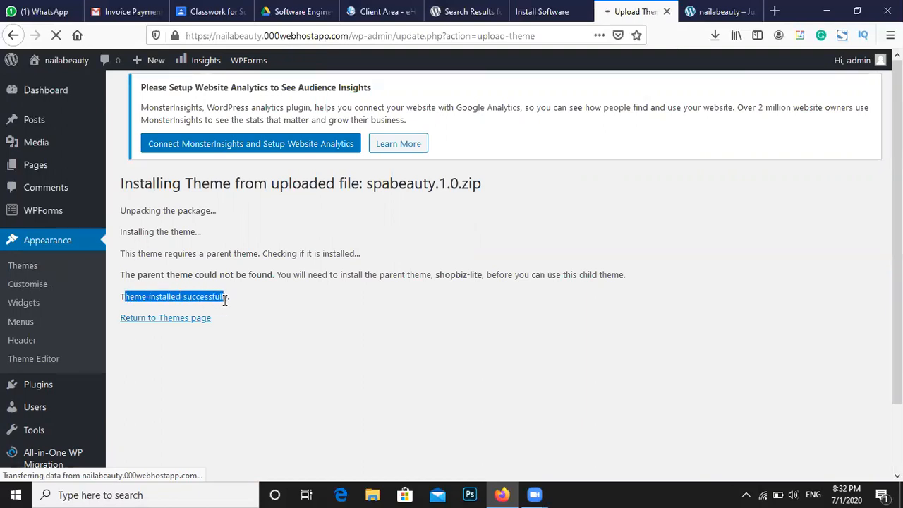
click(261, 272)
drag(430, 275, 486, 274)
drag(598, 260, 476, 271)
click(312, 287)
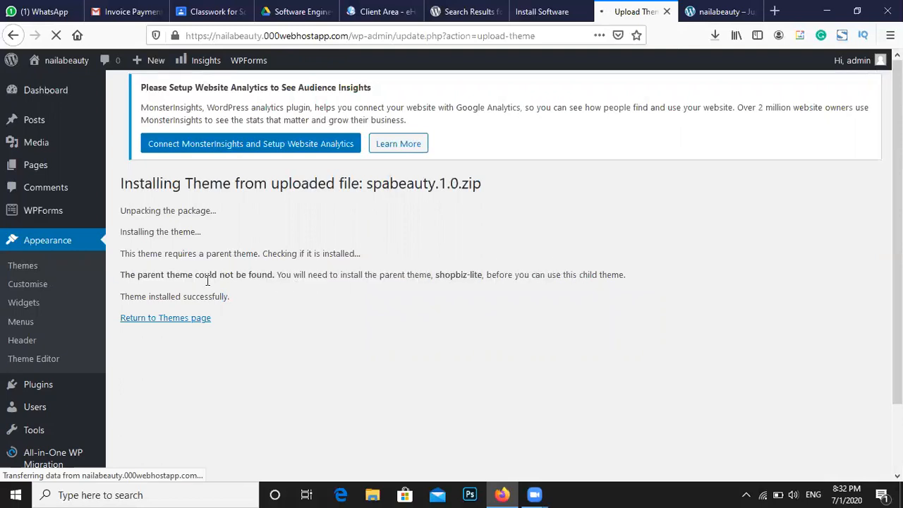
drag(118, 275, 268, 279)
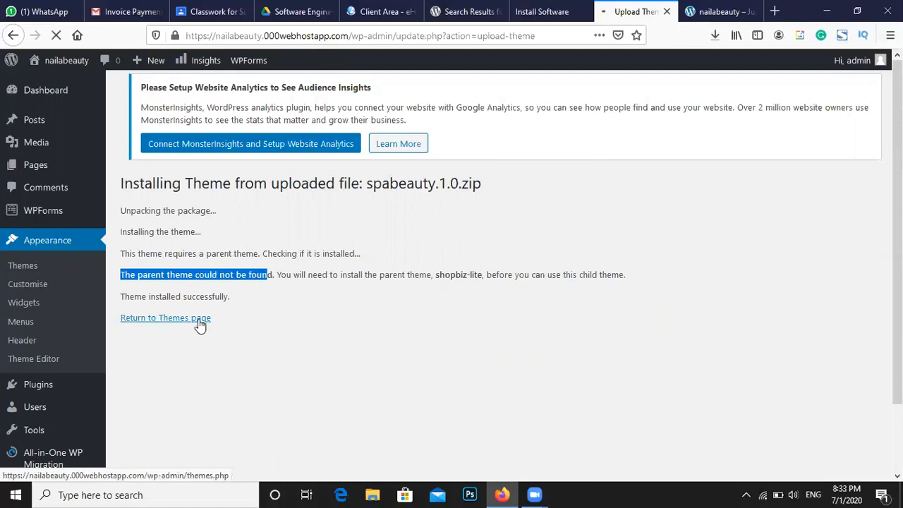
Glance at the nailabeauty homepage, then go back to the theme install results
click(715, 11)
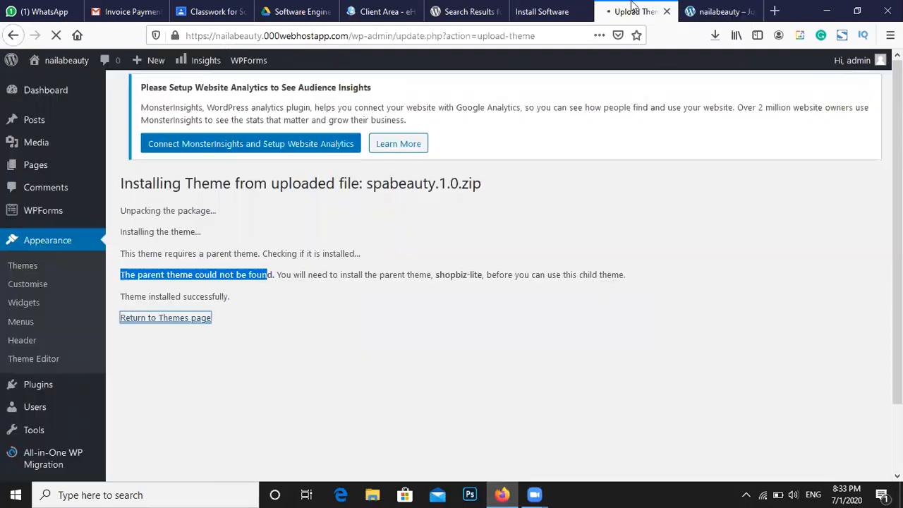
click(629, 10)
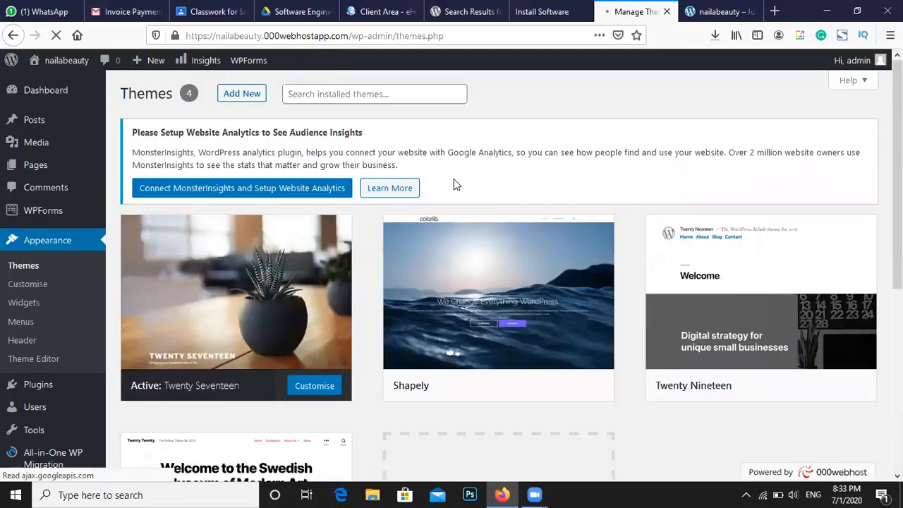
Delete the Spabeauty theme listed under Broken Themes and confirm with OK
scroll(454, 179, down, 5)
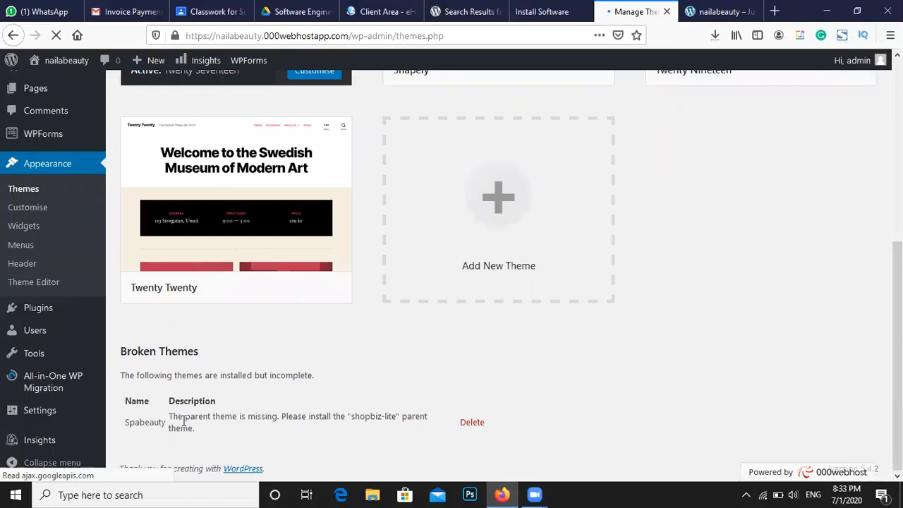
drag(184, 419, 238, 419)
click(472, 422)
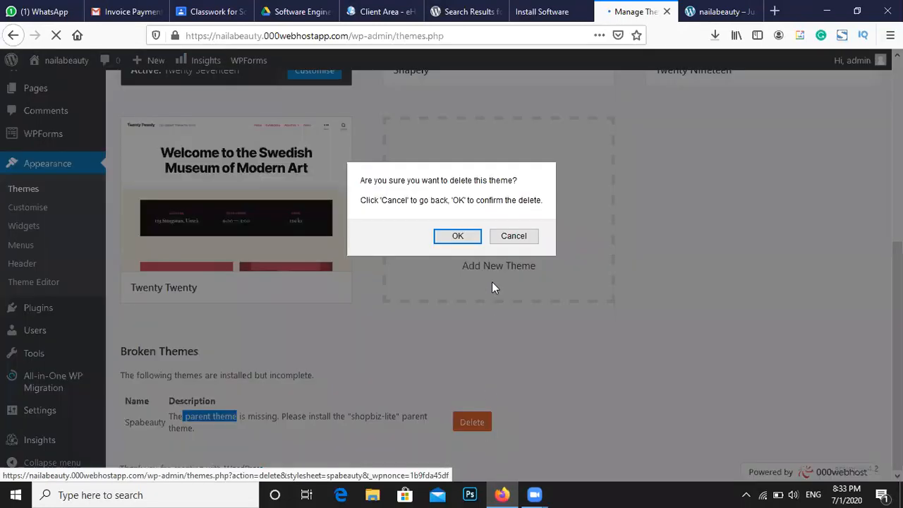
click(458, 237)
scroll(460, 260, up, 2)
scroll(459, 260, up, 2)
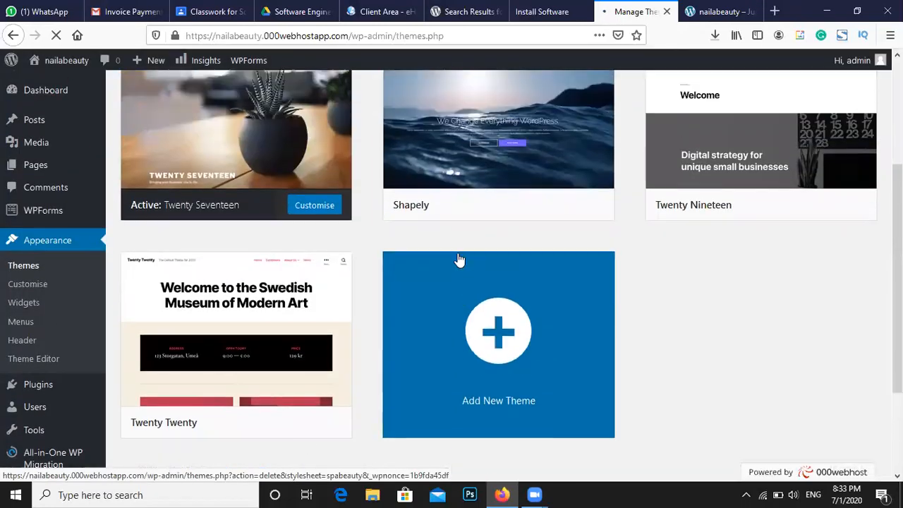
scroll(459, 261, up, 3)
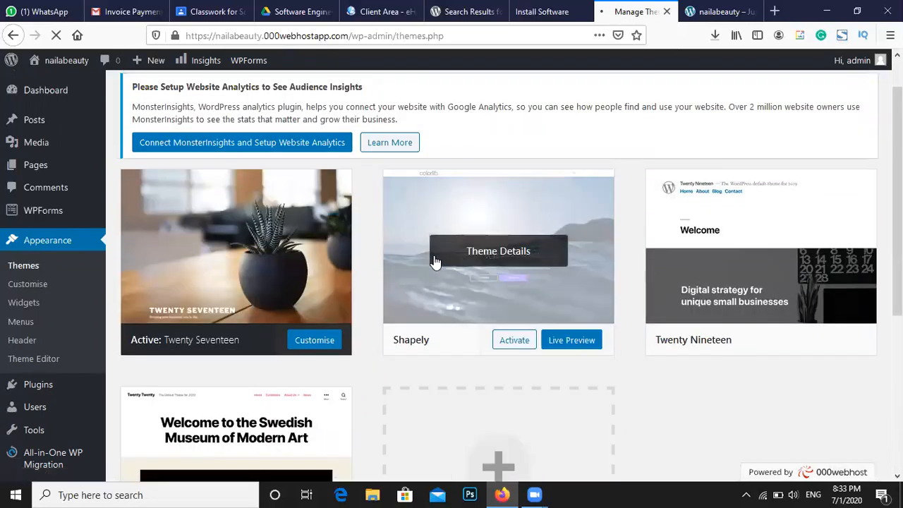
Upload betheme.zip from 102525_betheme_v2116/betheme-premium-wordpress-theme and start installing it
scroll(346, 188, up, 1)
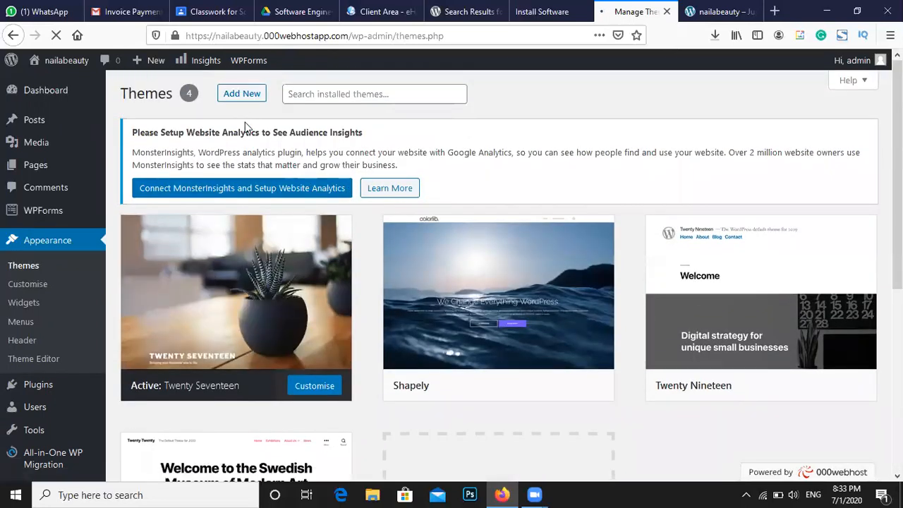
click(238, 99)
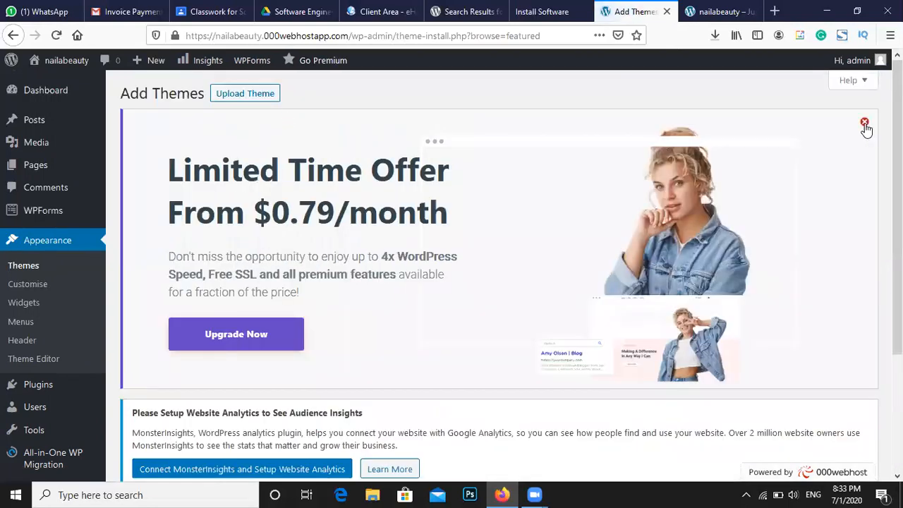
click(865, 121)
click(252, 97)
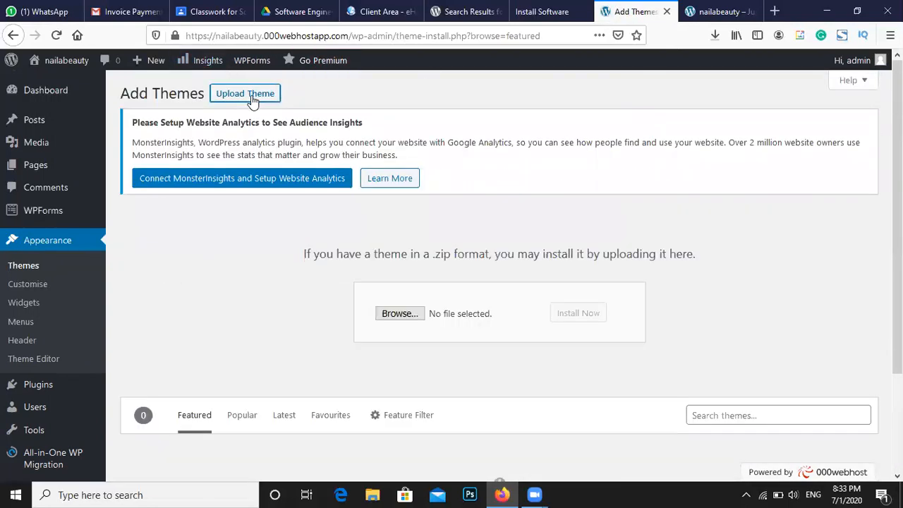
click(384, 314)
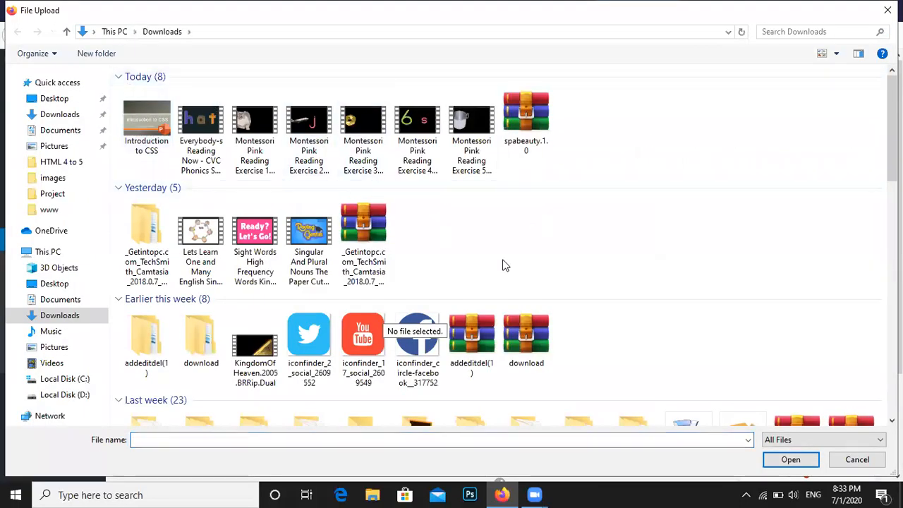
scroll(500, 265, down, 8)
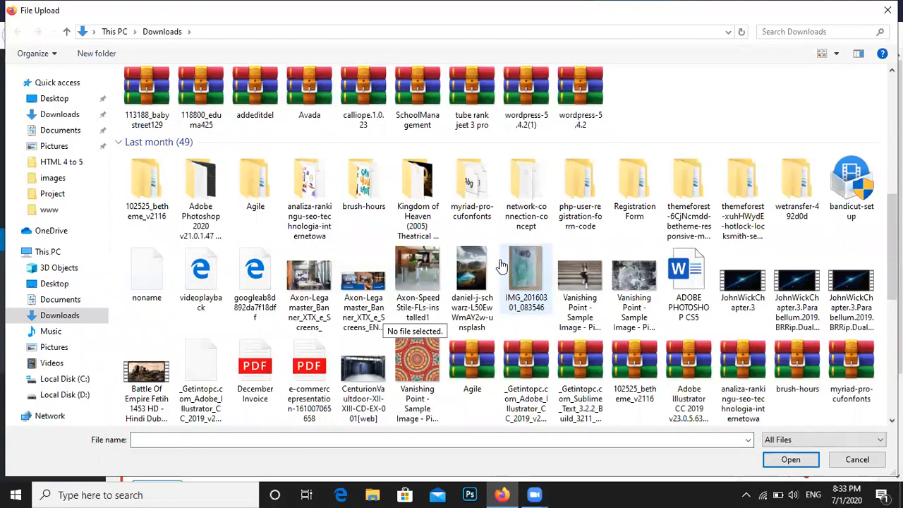
double_click(147, 185)
double_click(181, 107)
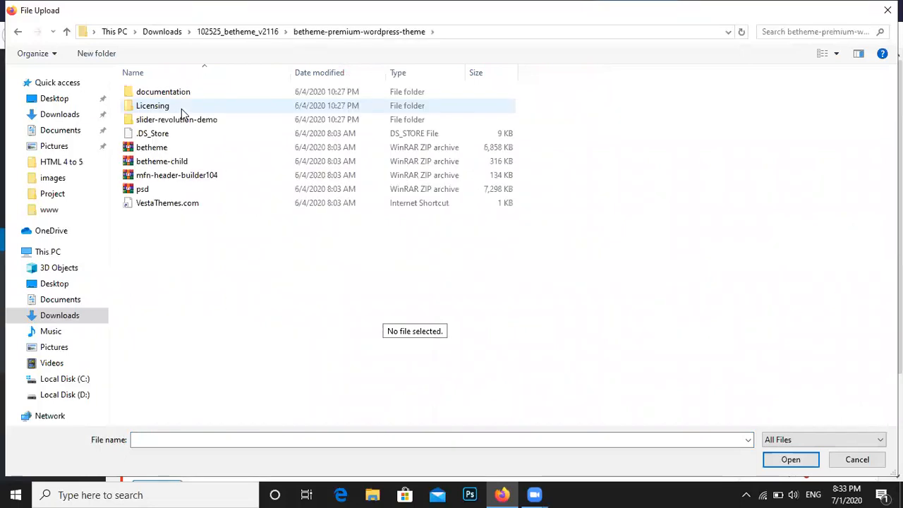
click(176, 149)
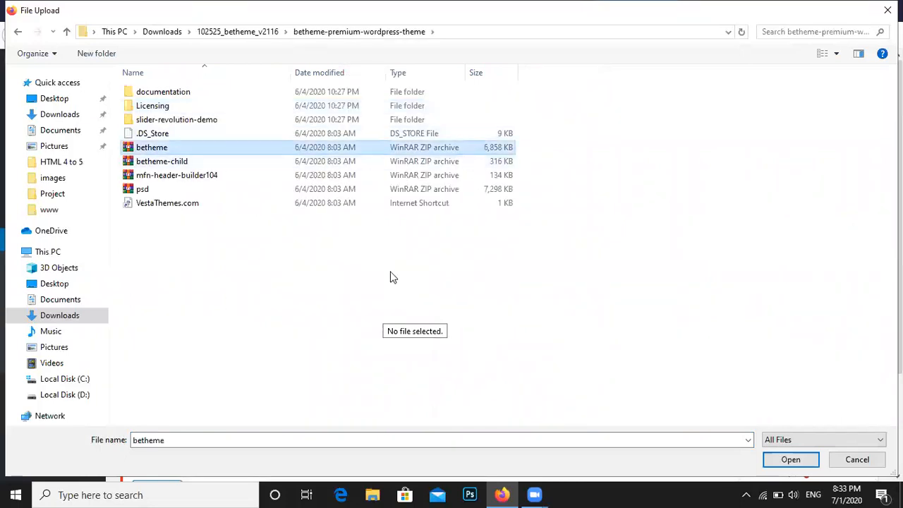
click(790, 460)
click(583, 322)
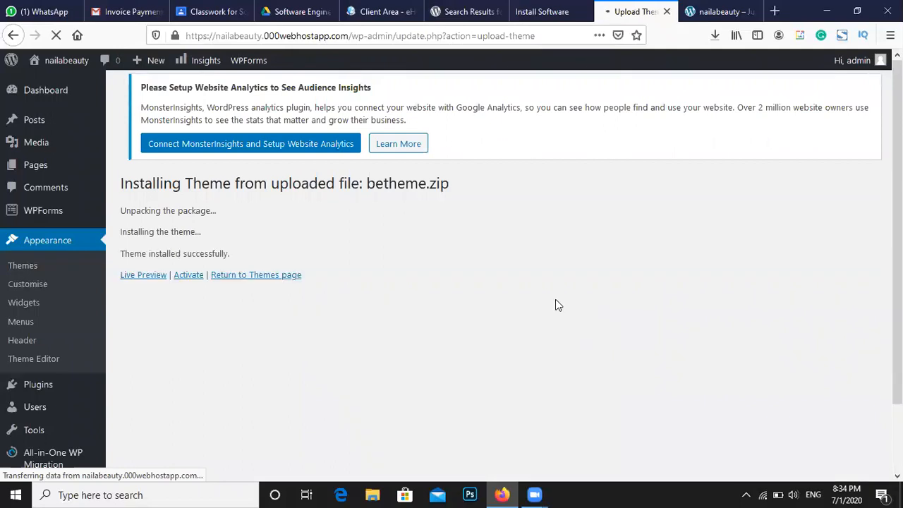
Activate BeTheme once it reports 'Theme installed successfully'
drag(129, 254, 201, 253)
click(185, 276)
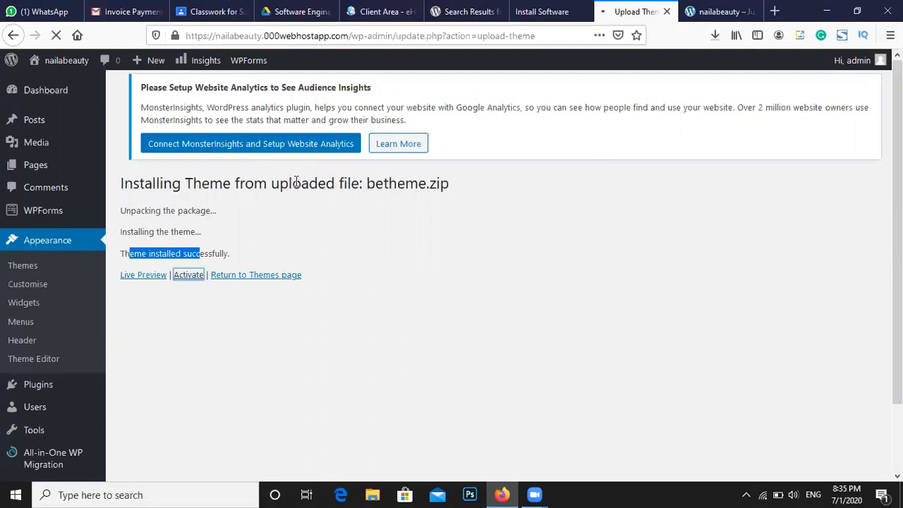
click(296, 182)
double_click(296, 182)
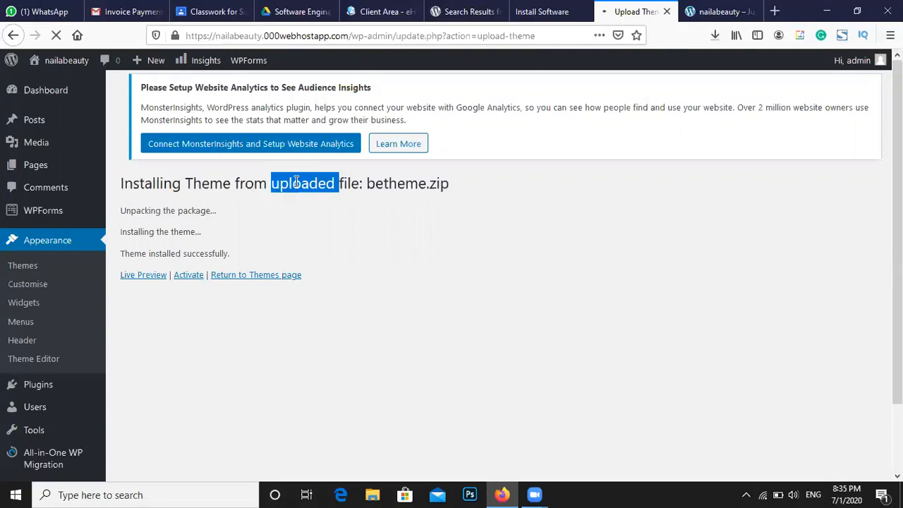
triple_click(296, 182)
double_click(297, 182)
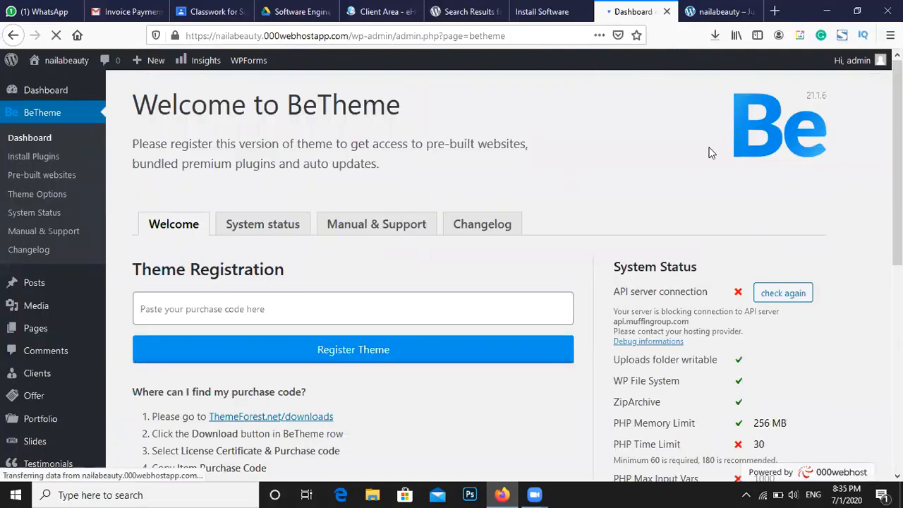
Review the BeTheme welcome page and purchase code field, then view the nailabeauty homepage
scroll(614, 162, down, 2)
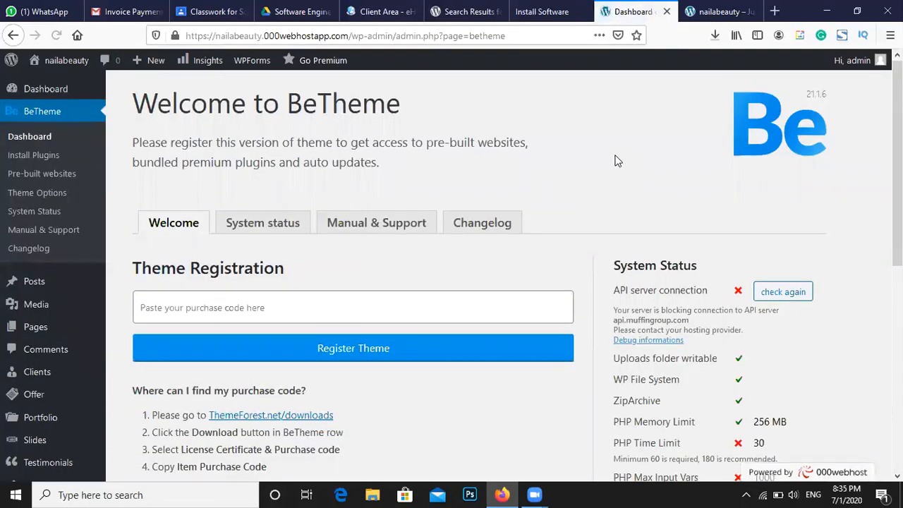
scroll(614, 162, up, 2)
scroll(614, 163, down, 1)
scroll(614, 163, down, 1)
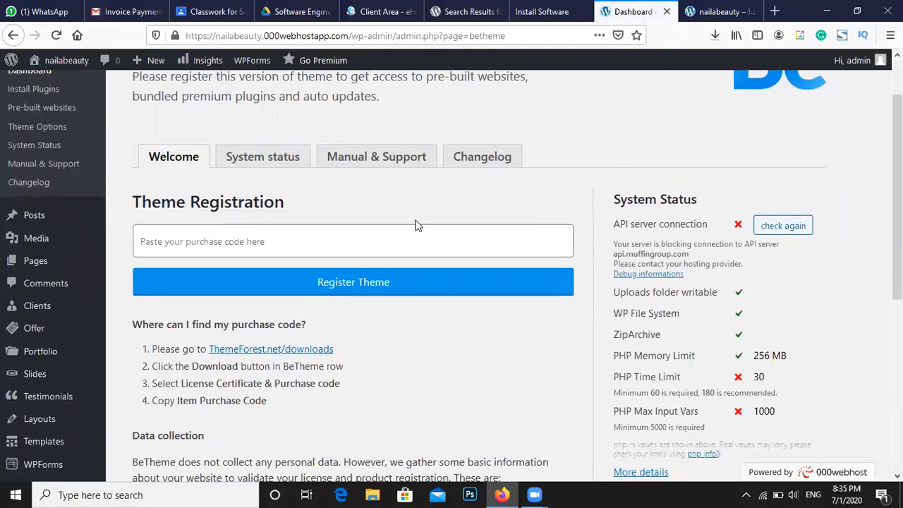
click(170, 240)
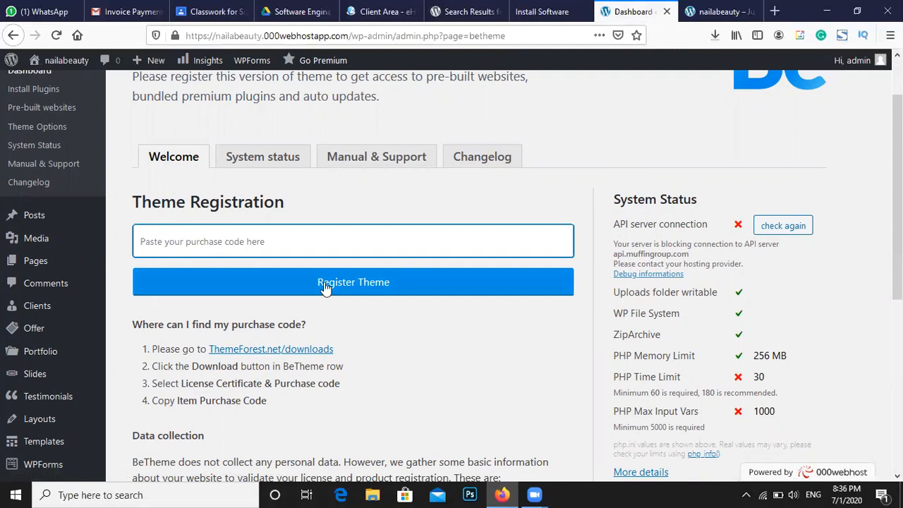
scroll(324, 286, down, 1)
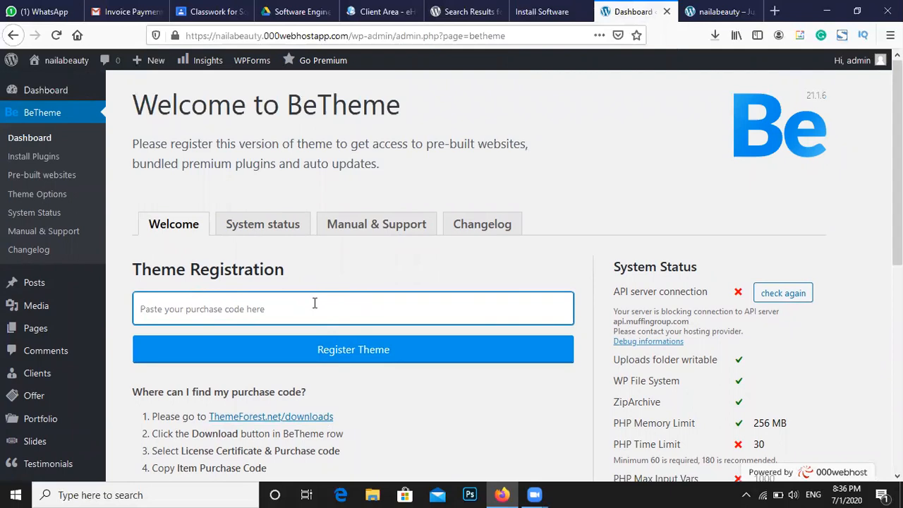
click(716, 11)
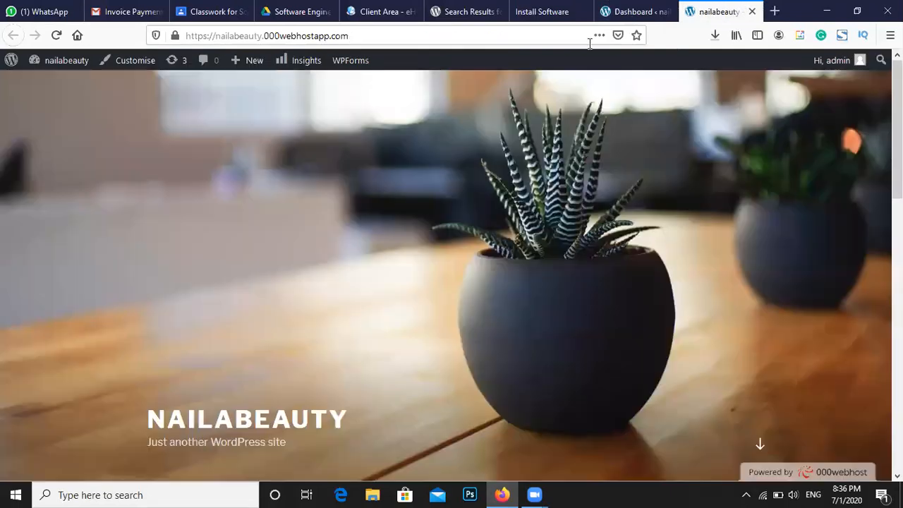
Reload the nailabeauty homepage to see the BeTheme layout, then return to the BeTheme dashboard
click(57, 34)
mouse_move(73, 54)
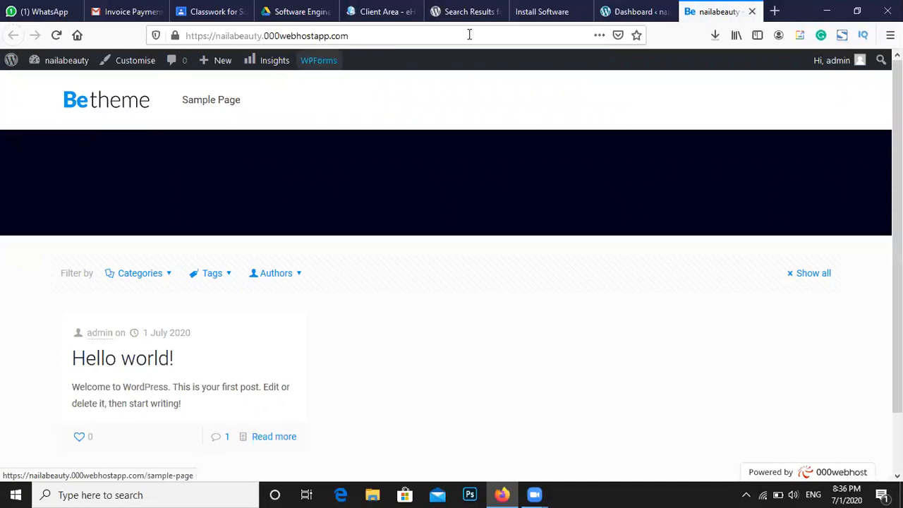
click(621, 11)
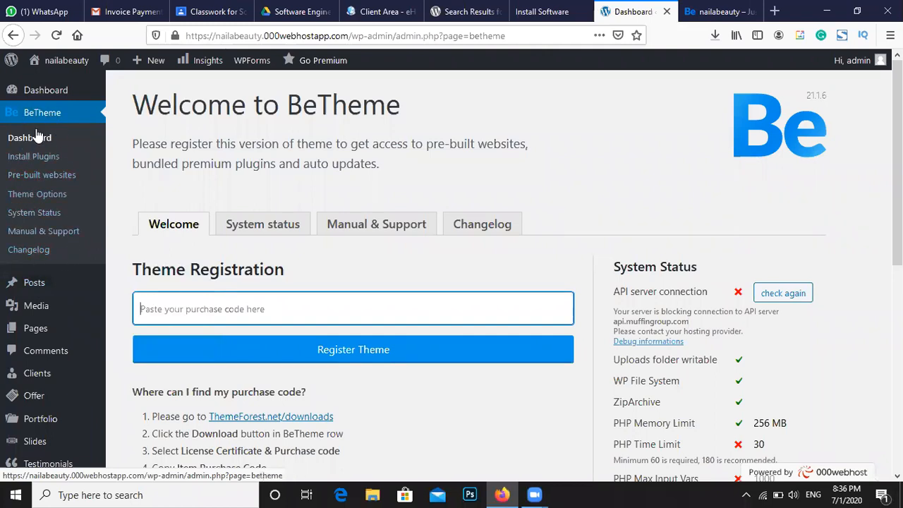
Open BeTheme Theme Options, dismiss the notices, and show the Global > Logo settings
click(42, 195)
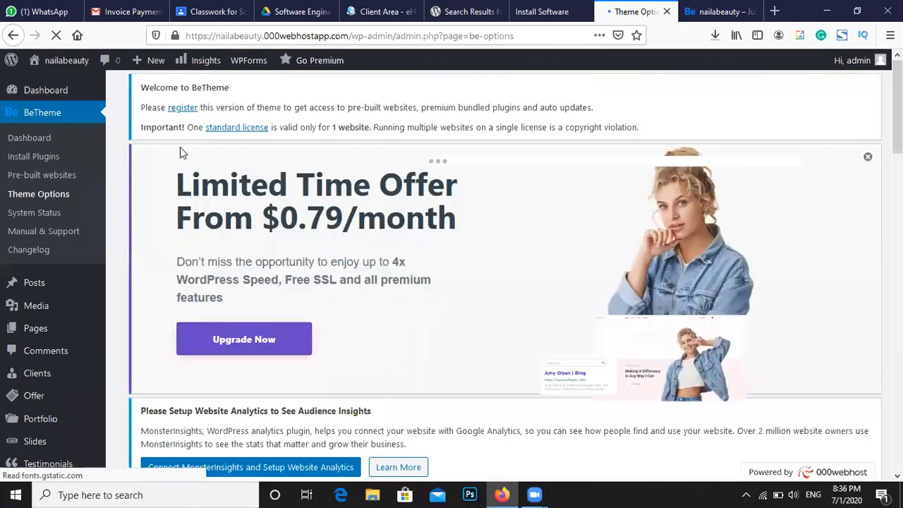
click(867, 159)
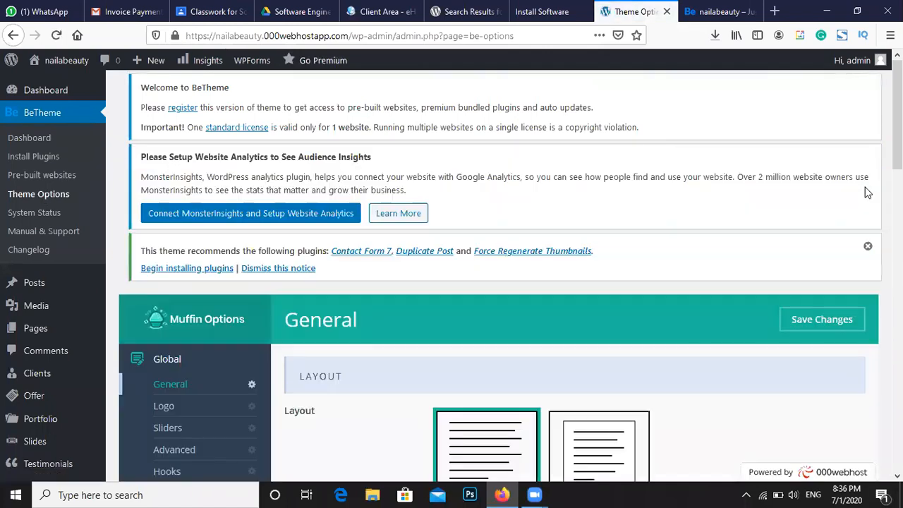
click(868, 246)
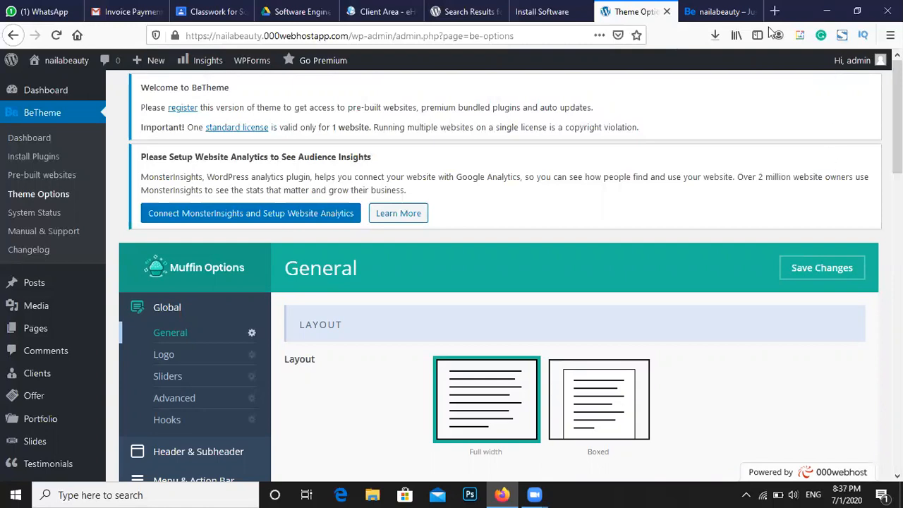
scroll(590, 92, down, 1)
scroll(587, 90, down, 2)
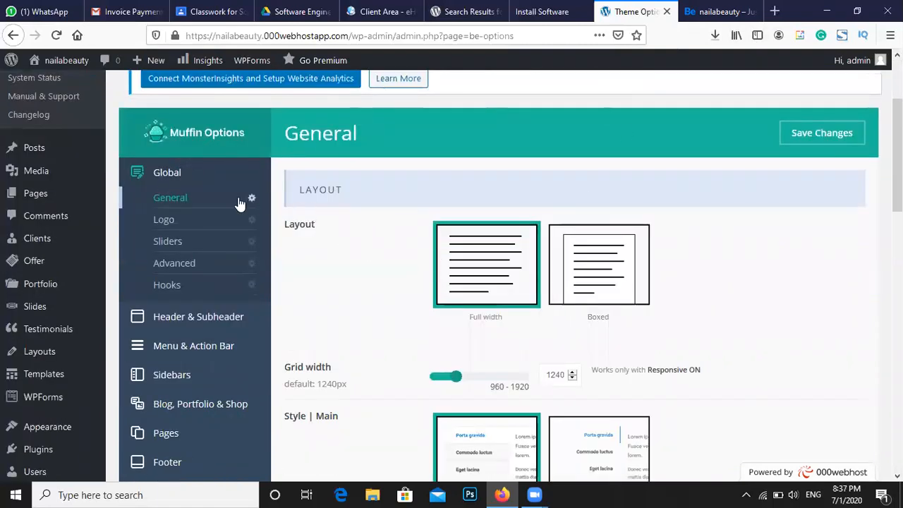
click(208, 225)
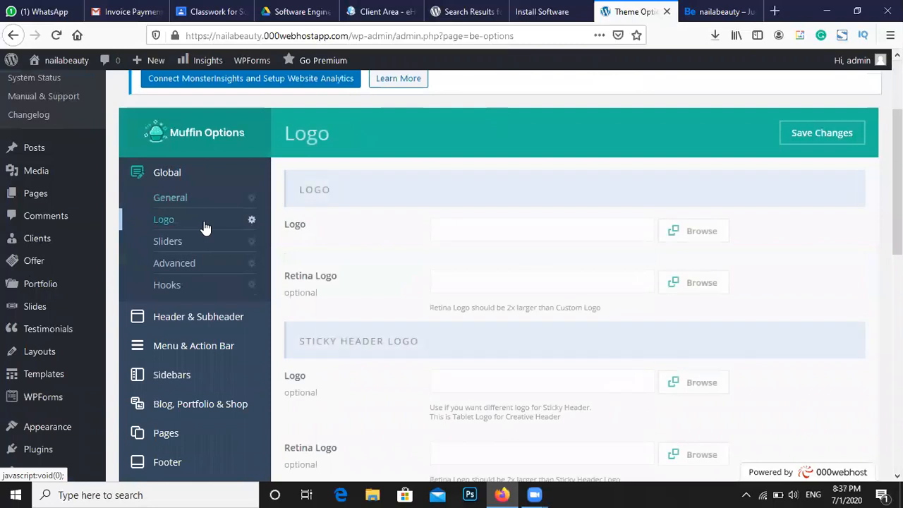
scroll(343, 236, down, 5)
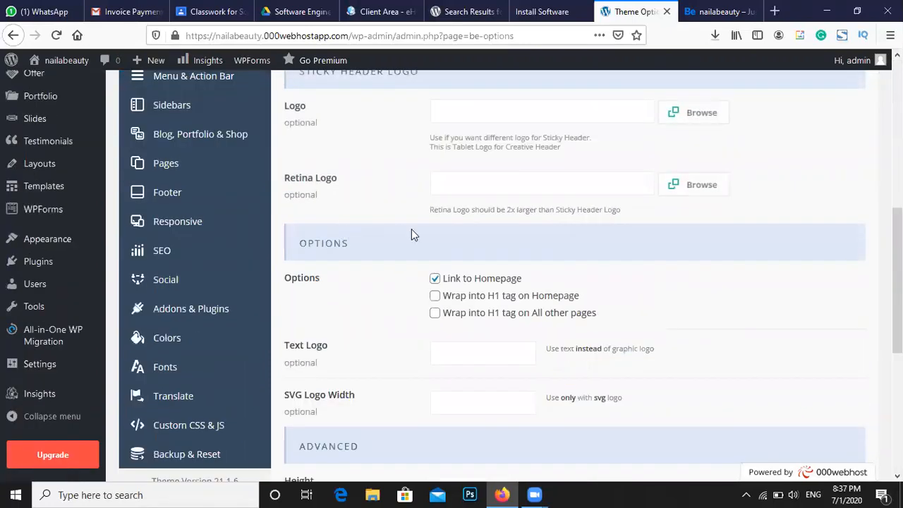
scroll(386, 236, up, 2)
scroll(223, 157, up, 2)
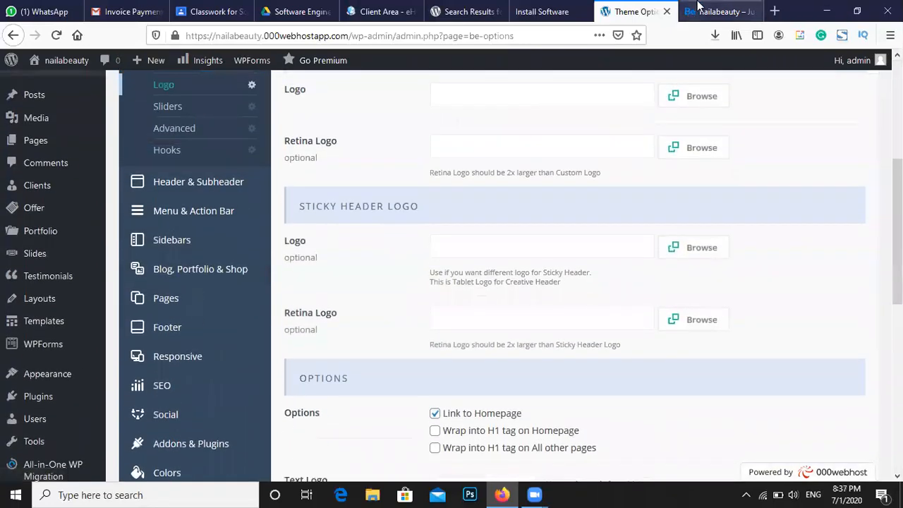
Enter 'Naila beauty' as the Text Logo and save the changes
click(716, 11)
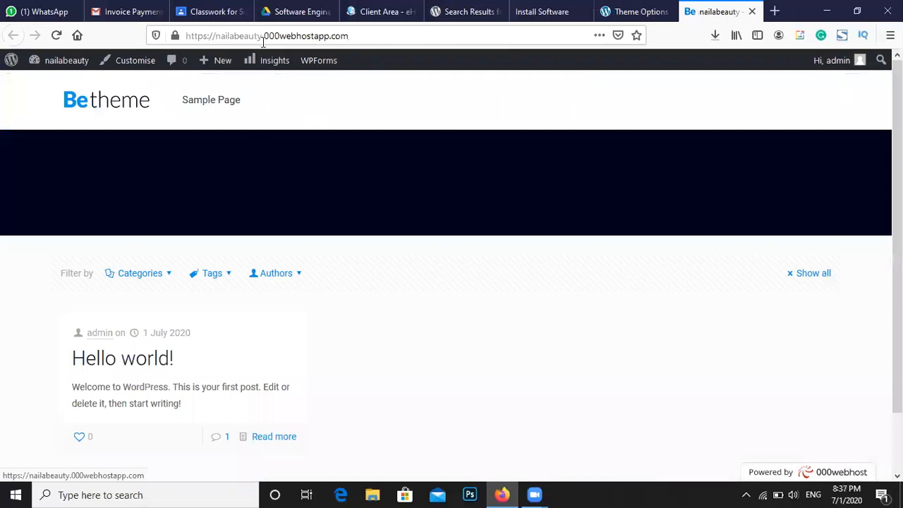
click(553, 12)
click(631, 11)
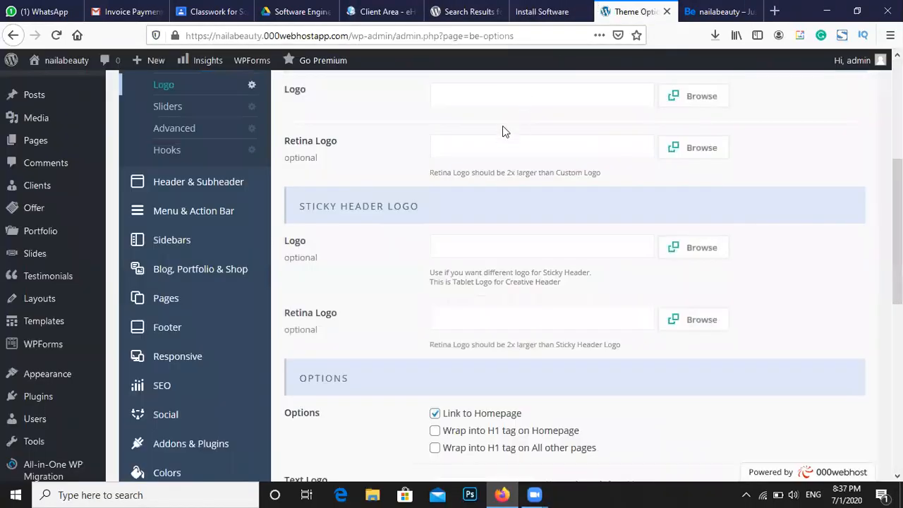
scroll(449, 145, up, 2)
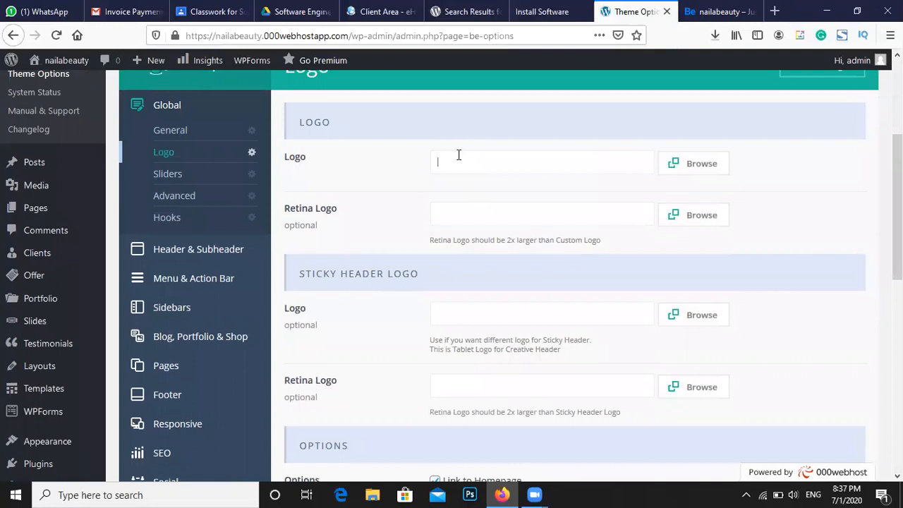
scroll(612, 181, down, 4)
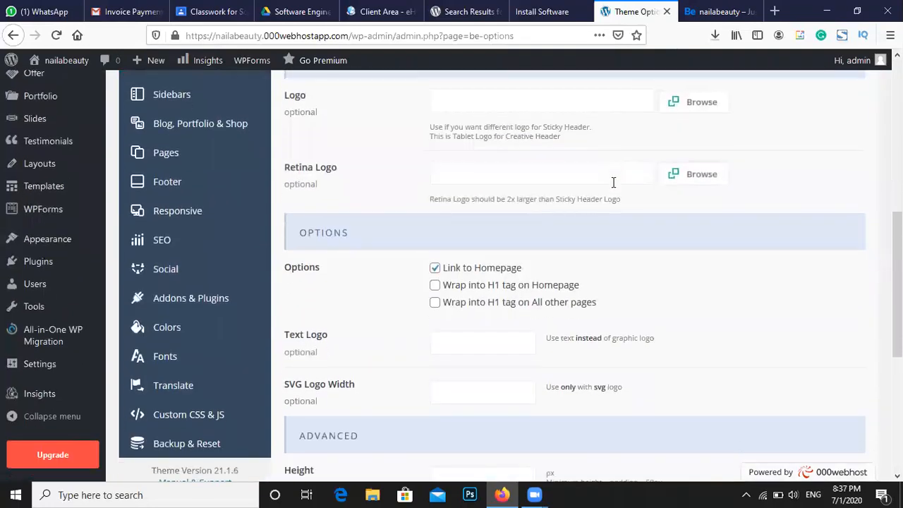
click(471, 288)
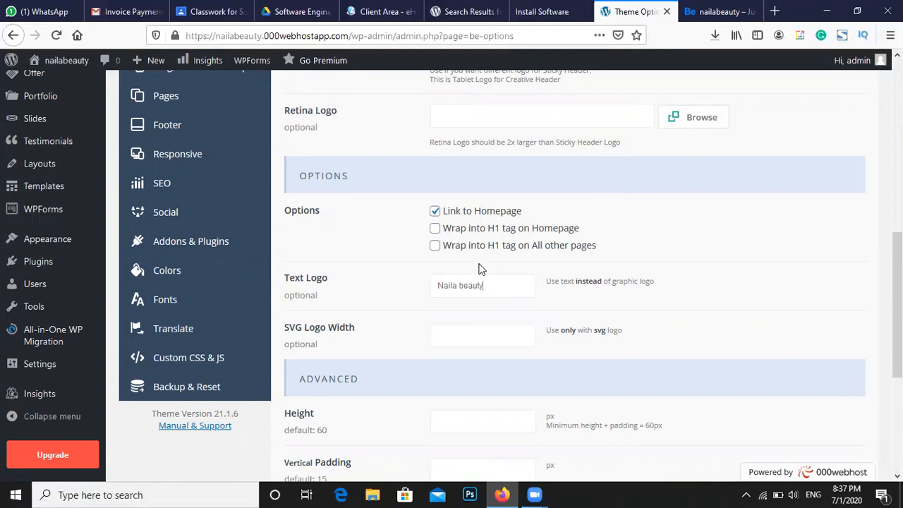
scroll(612, 278, down, 3)
scroll(682, 329, down, 1)
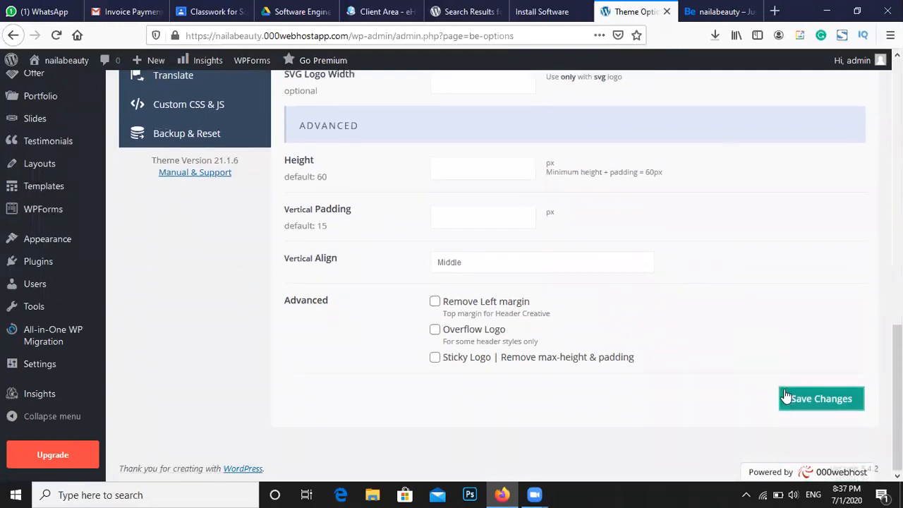
click(786, 408)
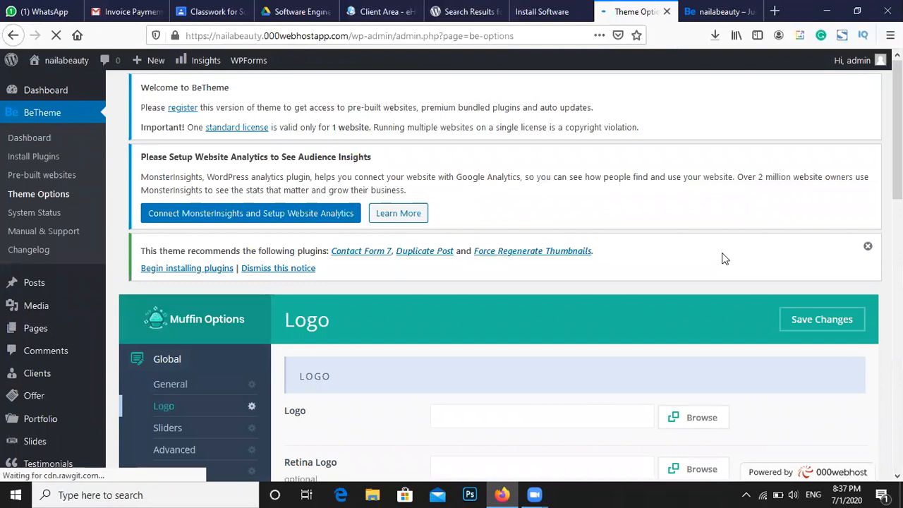
click(706, 12)
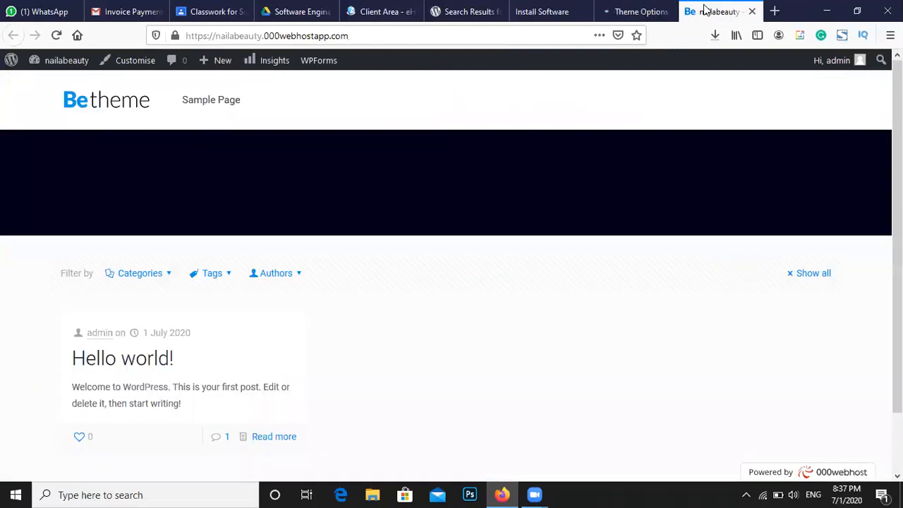
click(59, 34)
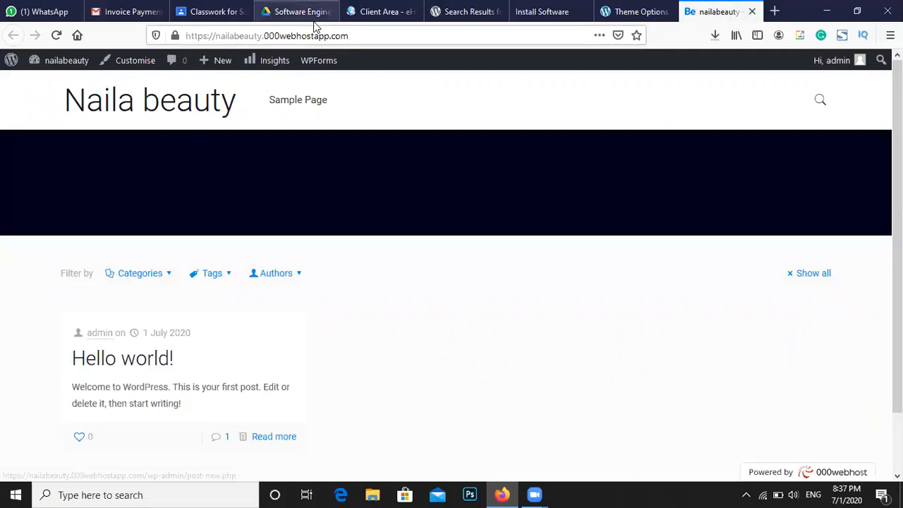
click(556, 11)
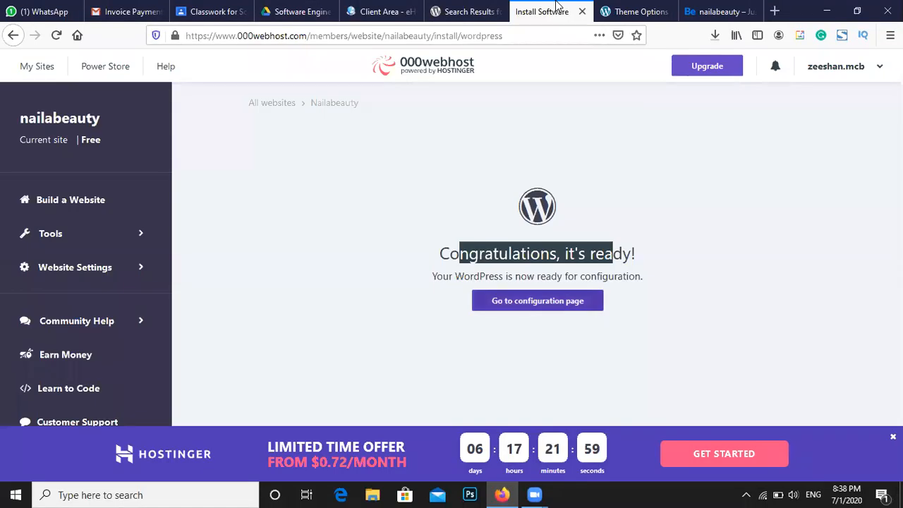
click(612, 7)
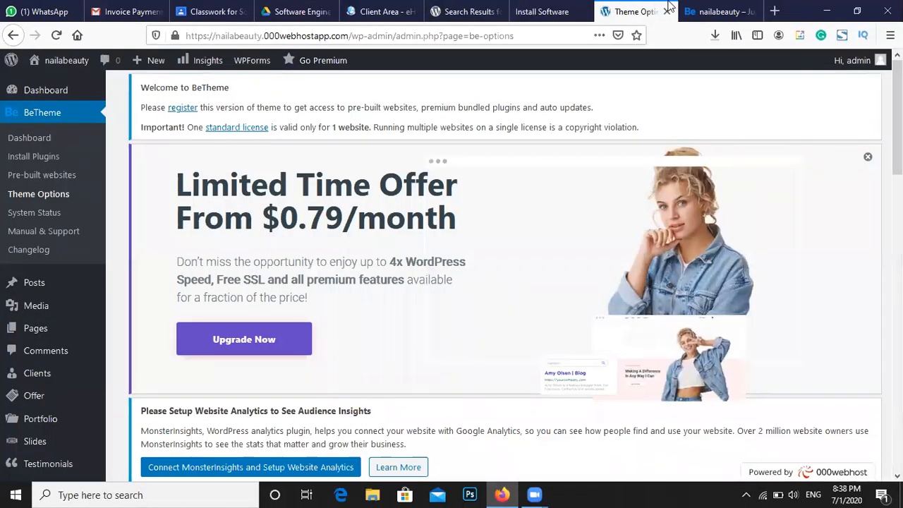
click(739, 7)
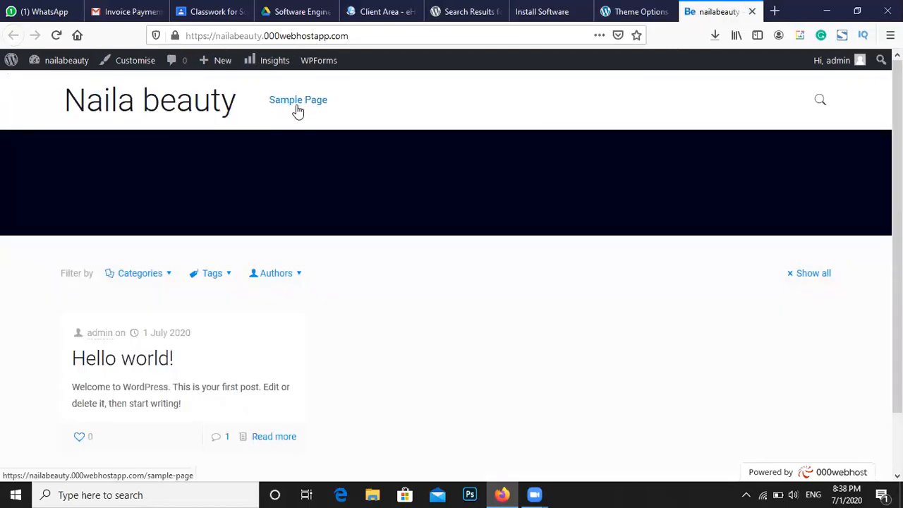
click(541, 8)
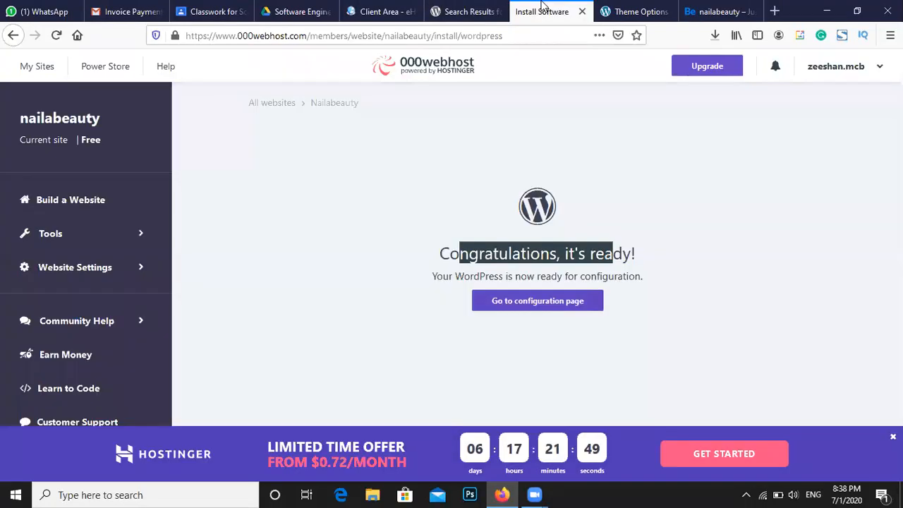
click(627, 7)
Create a blank page titled 'Home', publish it, and return to the Pages list
mouse_move(44, 332)
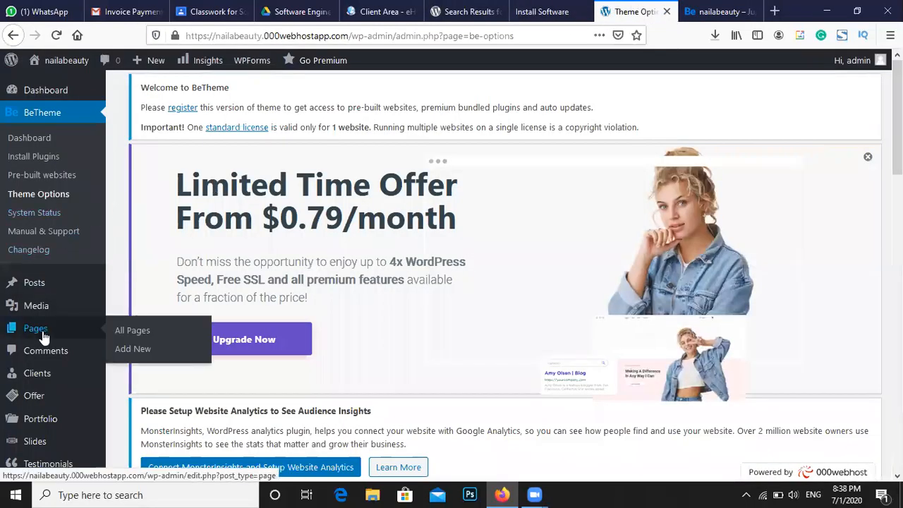
click(118, 348)
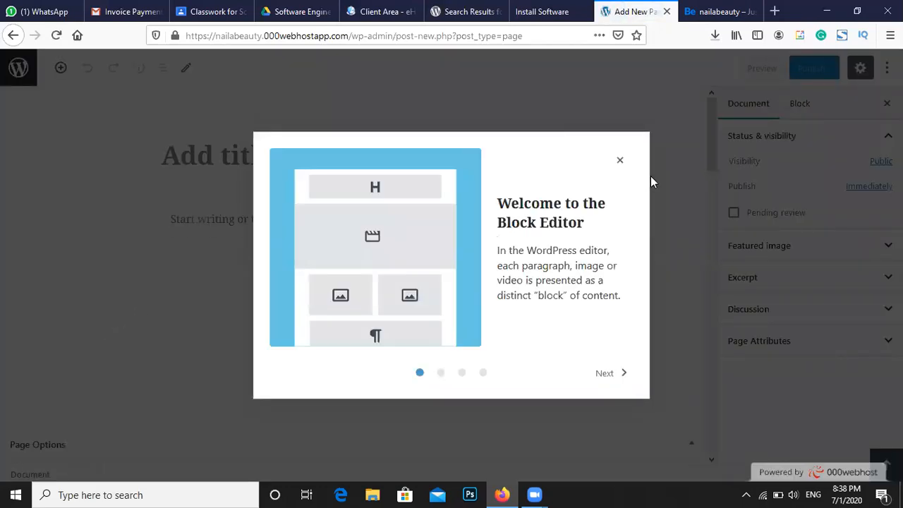
click(620, 160)
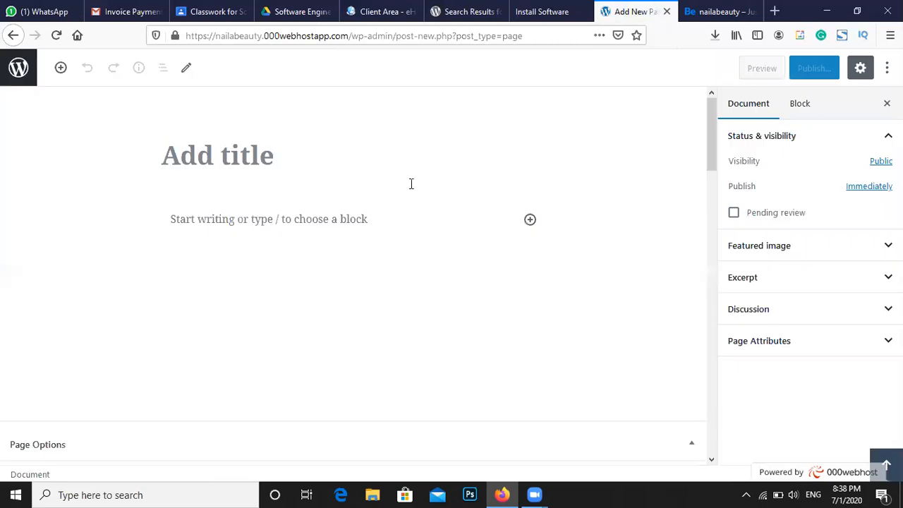
click(266, 157)
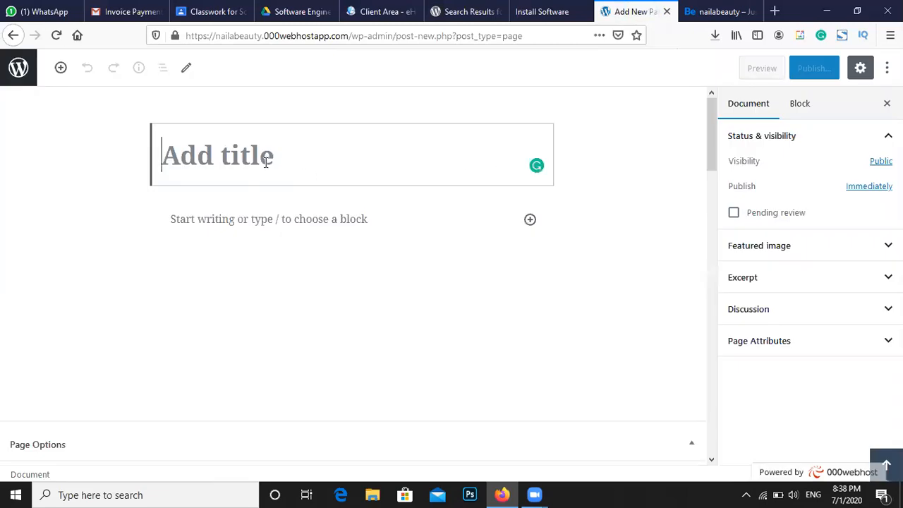
text(Home)
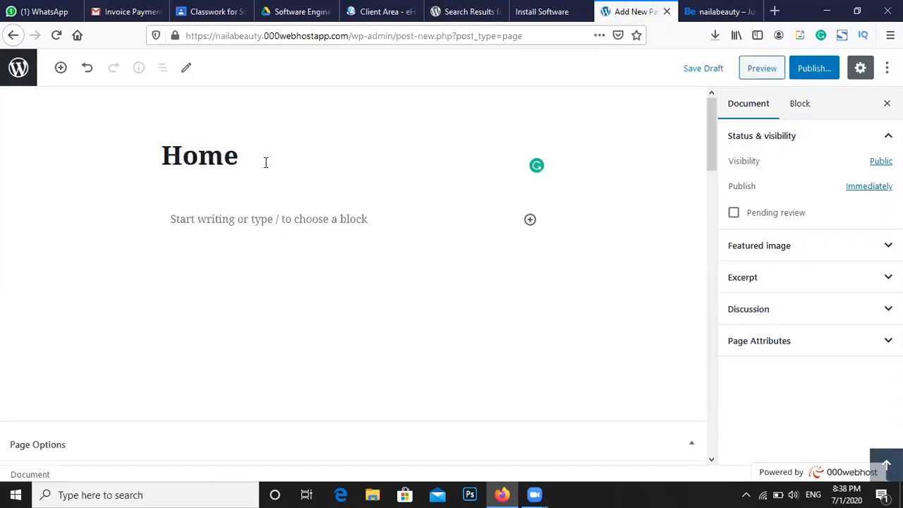
click(813, 69)
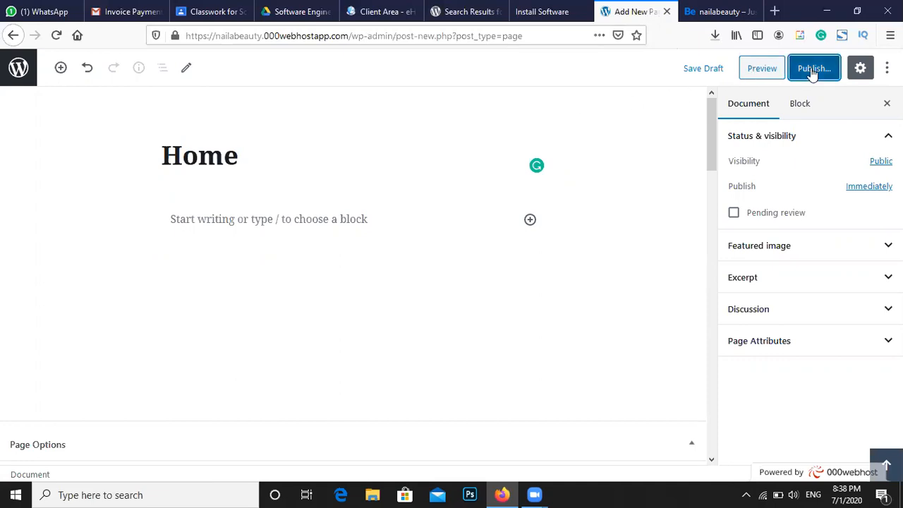
click(812, 69)
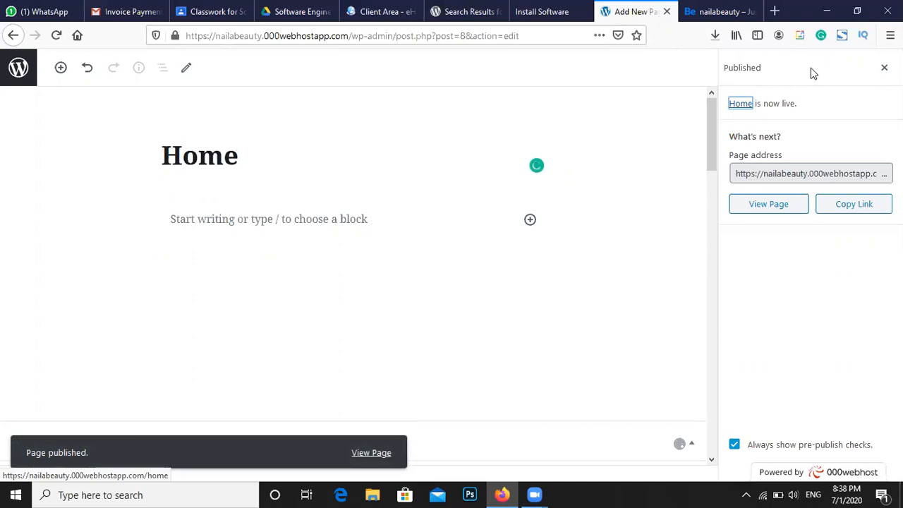
click(19, 65)
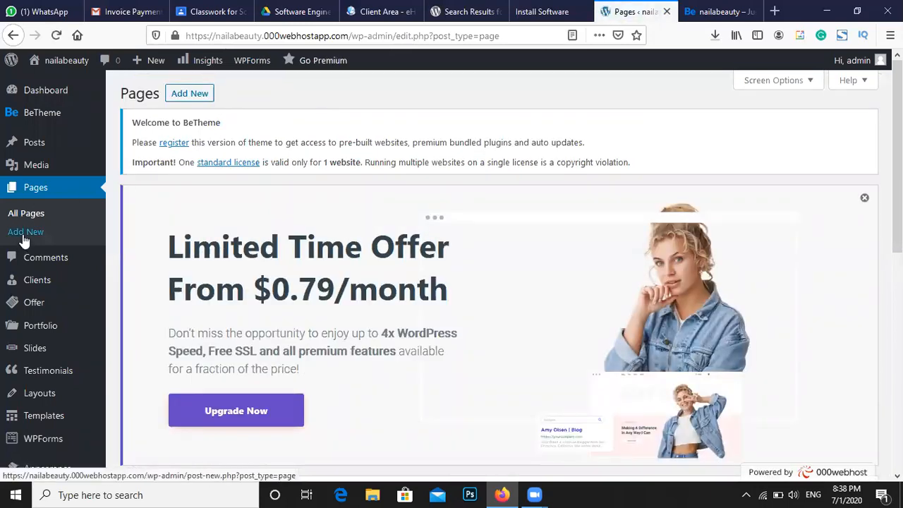
Create and publish a blank 'About' page, check the live site, then return to Pages
click(189, 95)
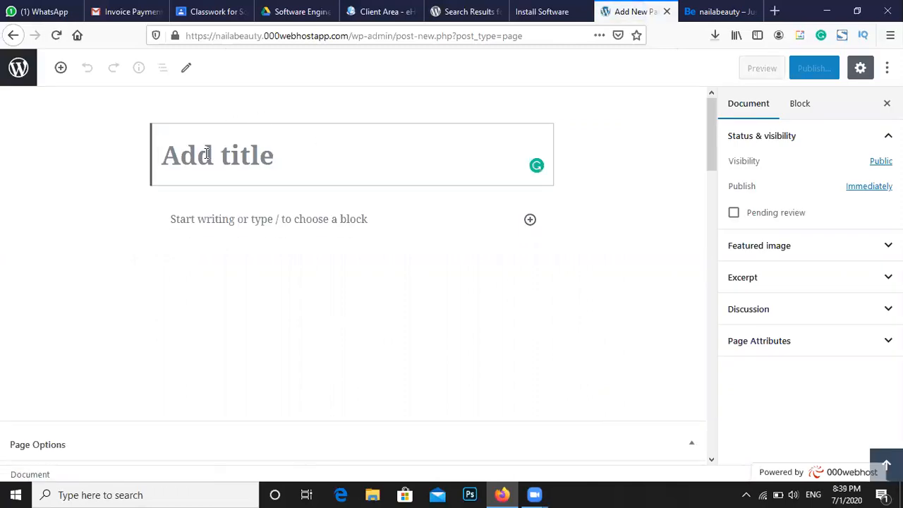
text(A)
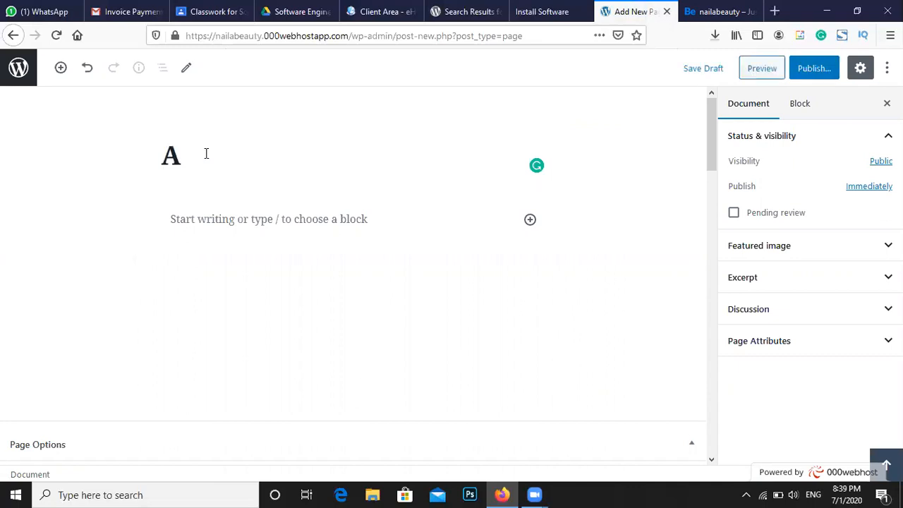
text(bout)
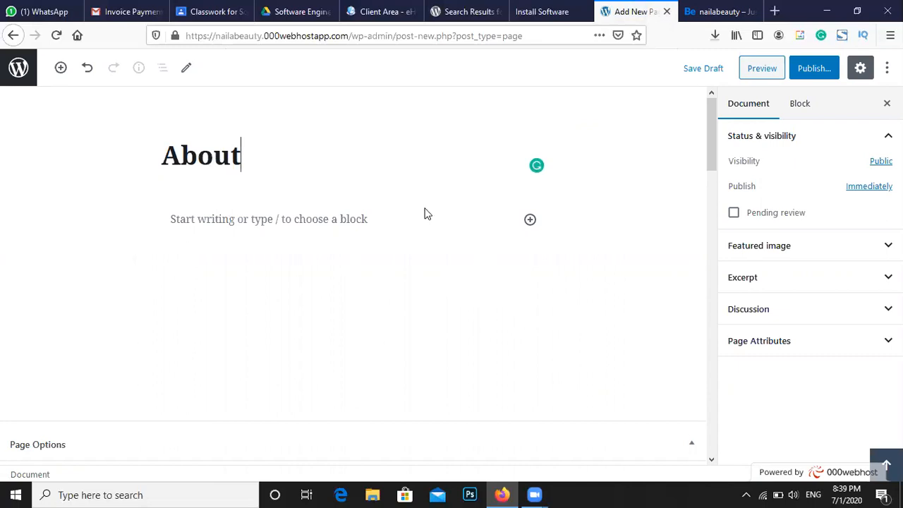
click(821, 79)
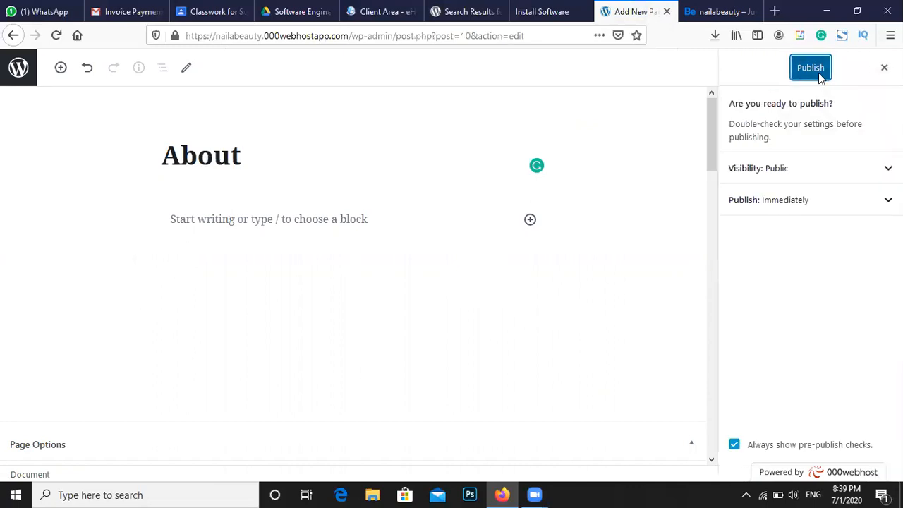
click(819, 75)
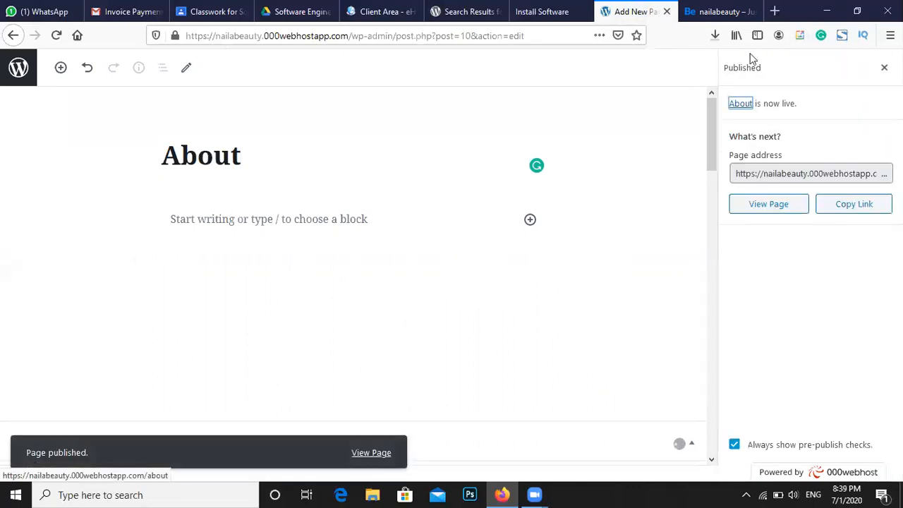
click(703, 9)
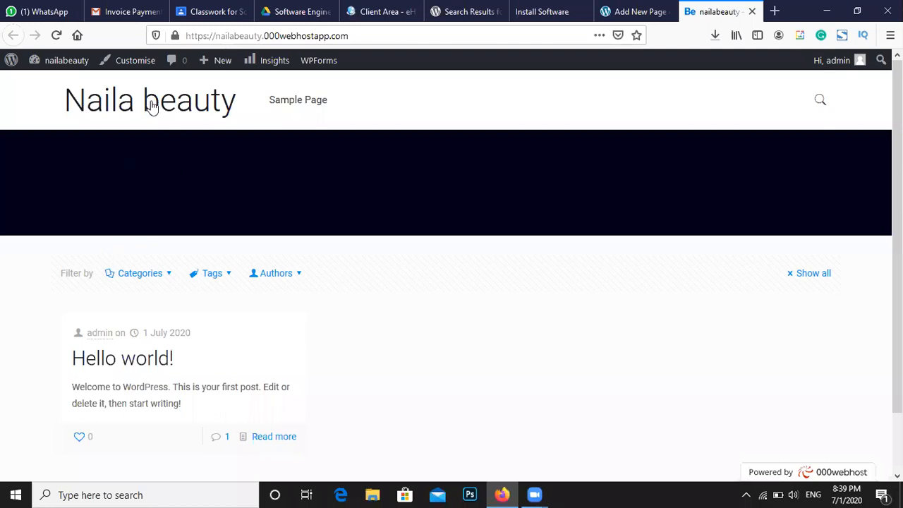
click(607, 10)
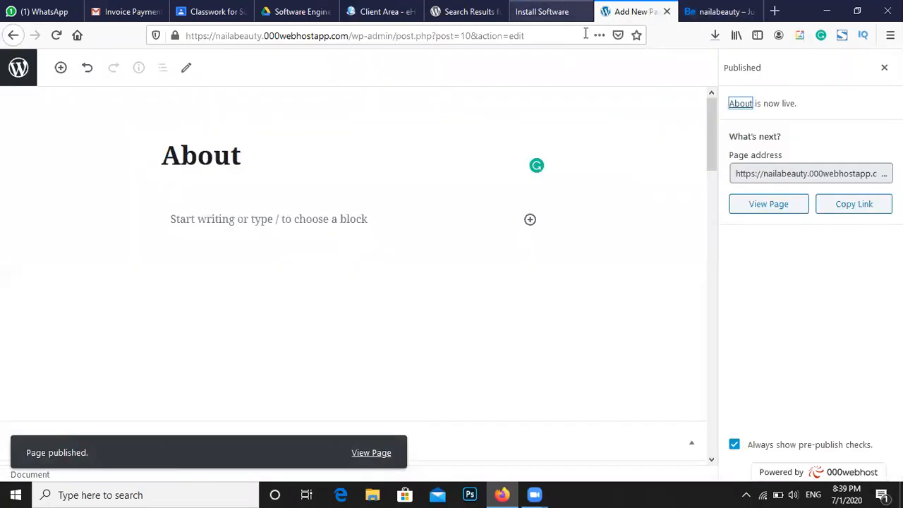
click(30, 94)
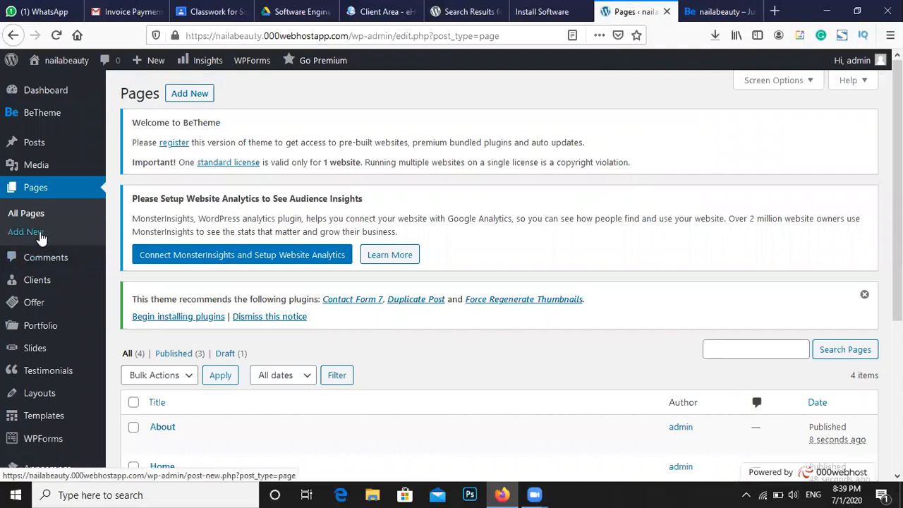
Create and publish an empty page titled 'Services', then return to the Pages screen
click(180, 98)
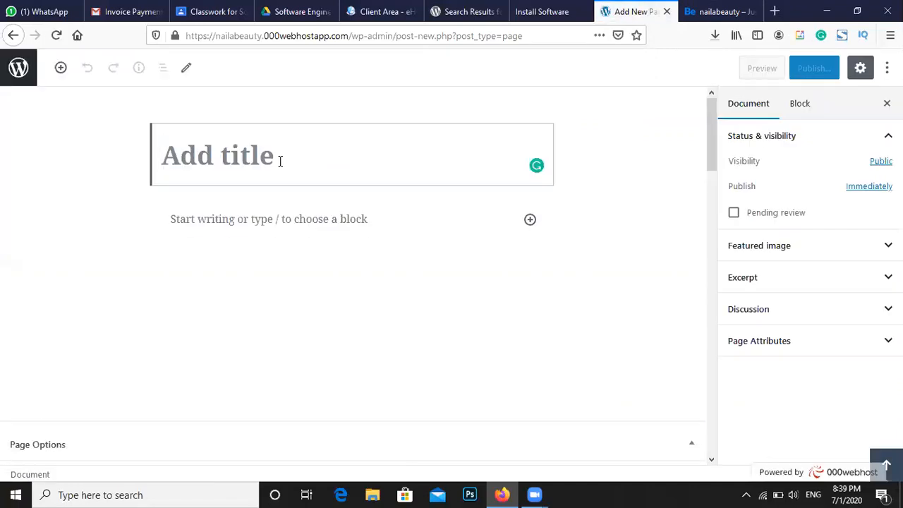
text(Ser)
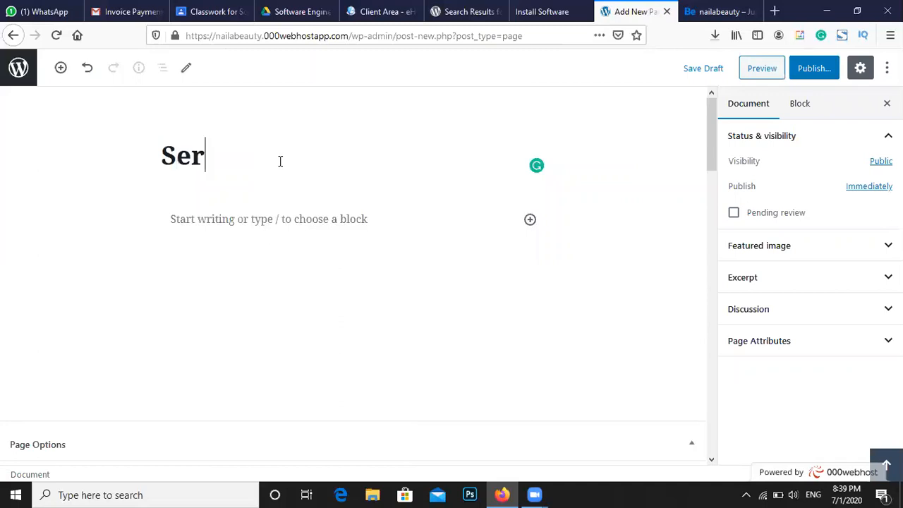
text(vices)
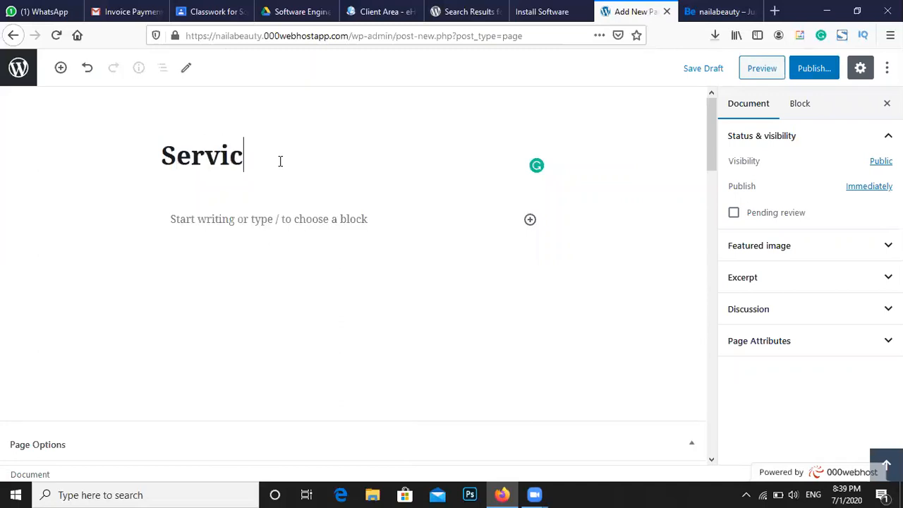
click(816, 72)
click(809, 74)
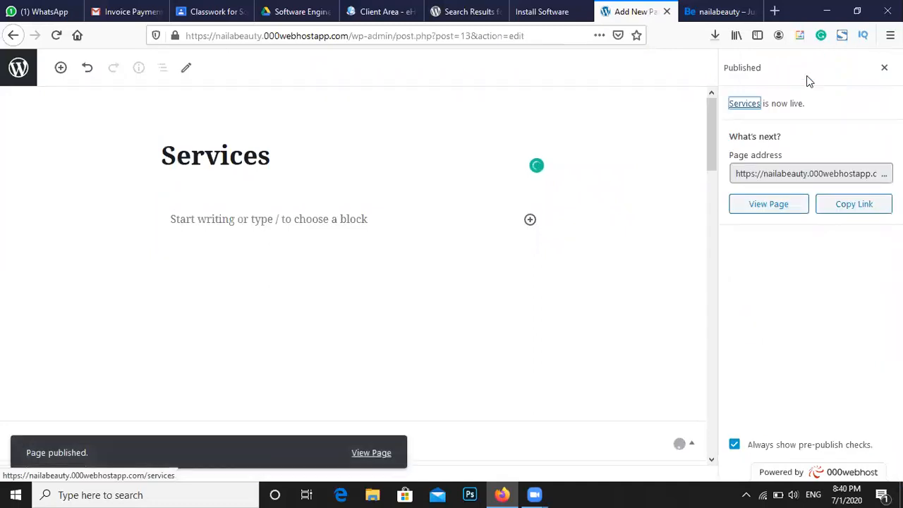
click(26, 83)
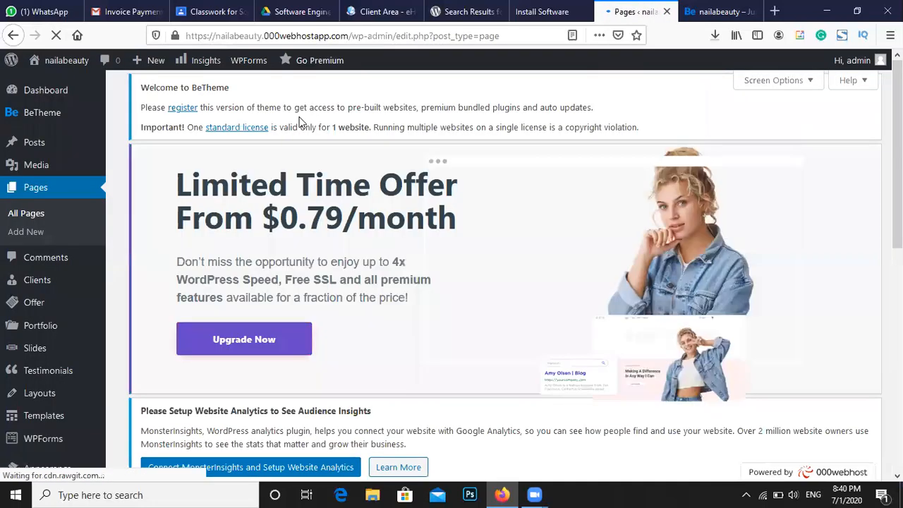
Create and publish an empty page titled 'Hair & Styles'
click(186, 96)
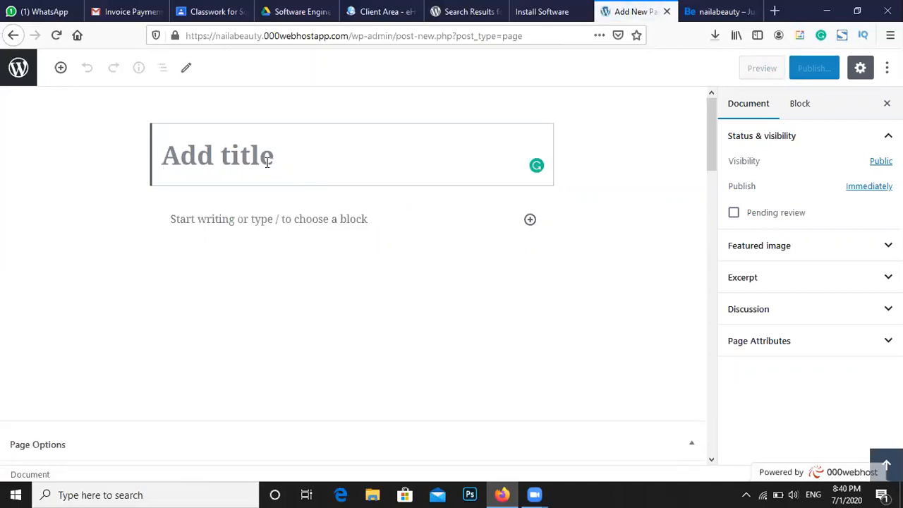
text(Hair)
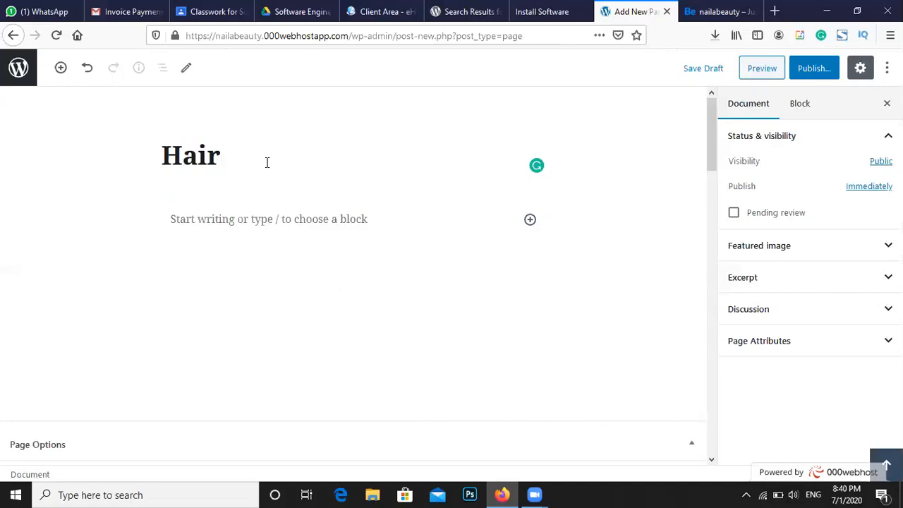
text(& Styles)
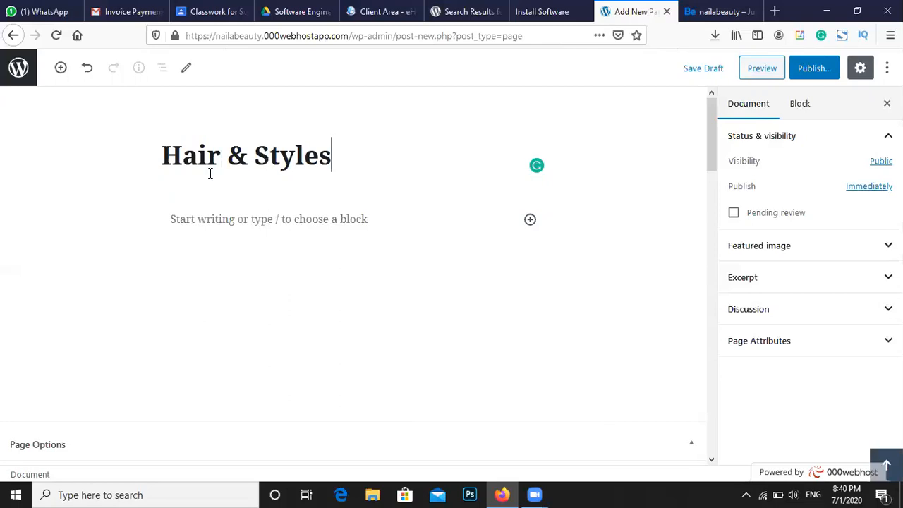
click(811, 66)
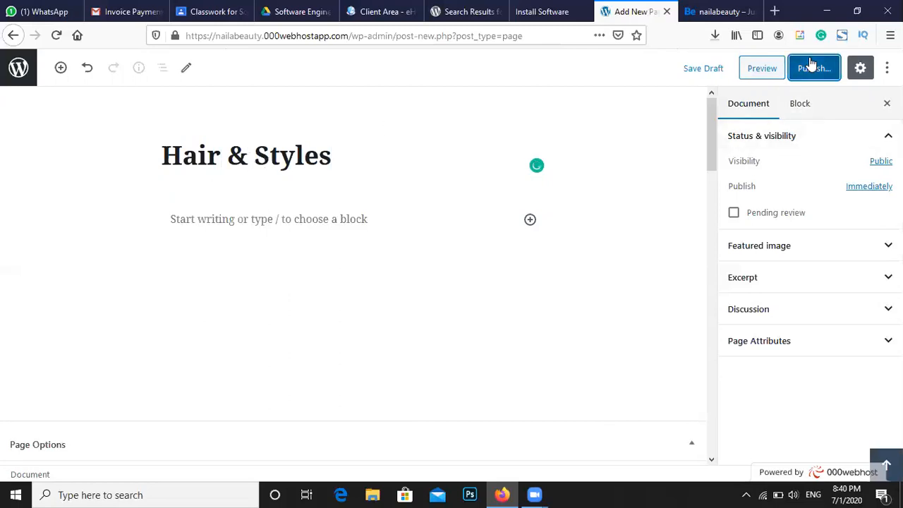
click(810, 70)
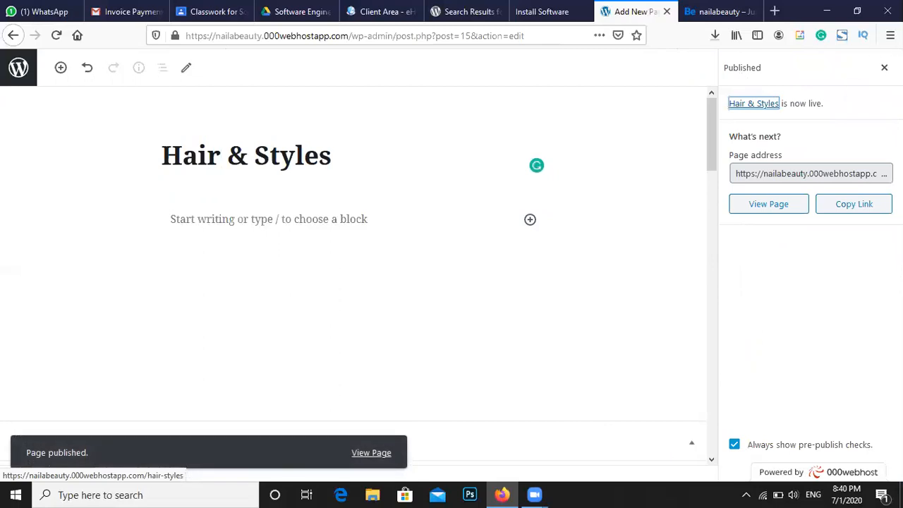
click(885, 67)
click(18, 67)
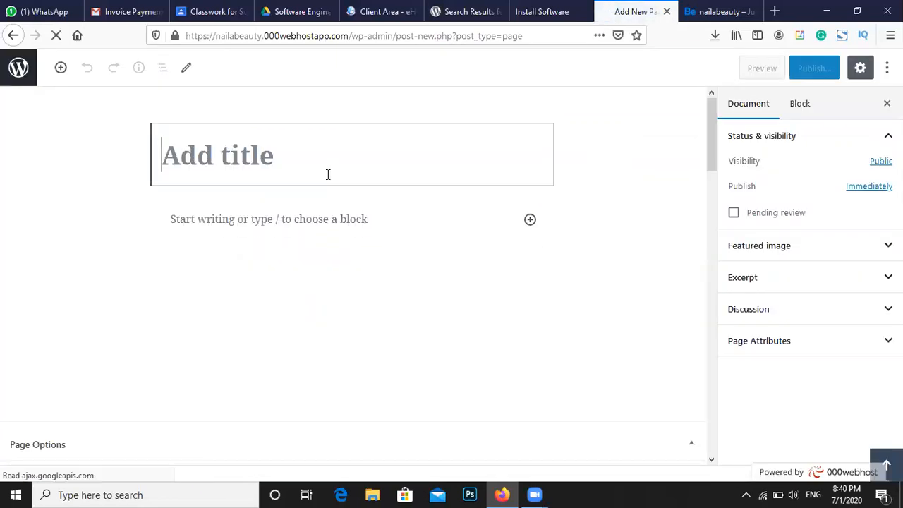
Create and publish an empty page titled 'Makeup', then go back to the pages list
text(Makeup)
click(809, 71)
click(810, 68)
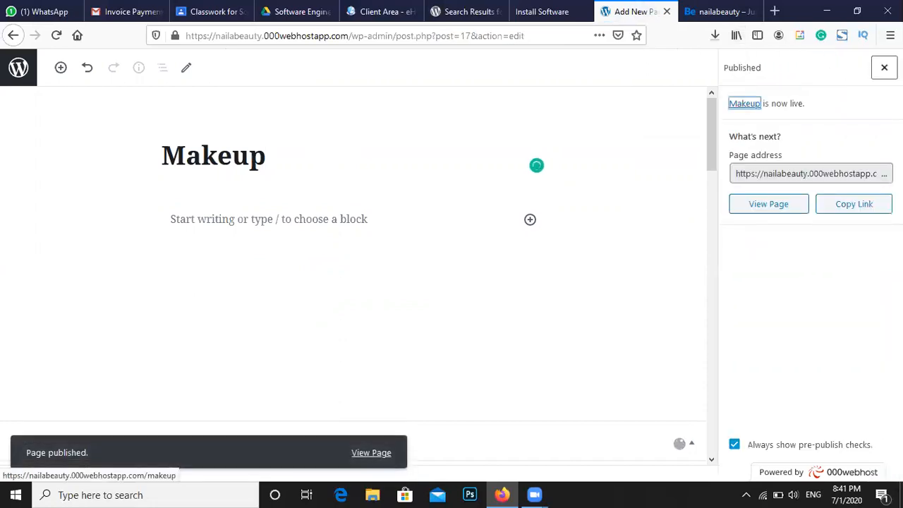
click(884, 68)
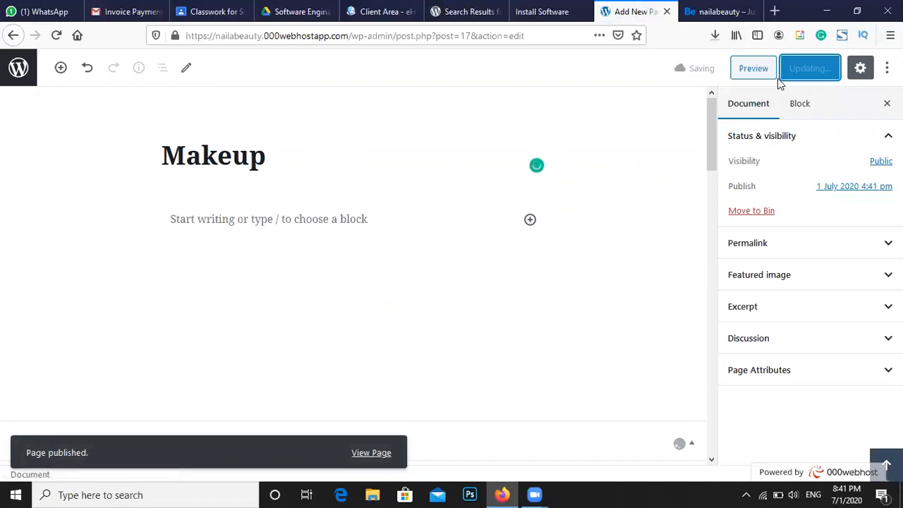
click(17, 70)
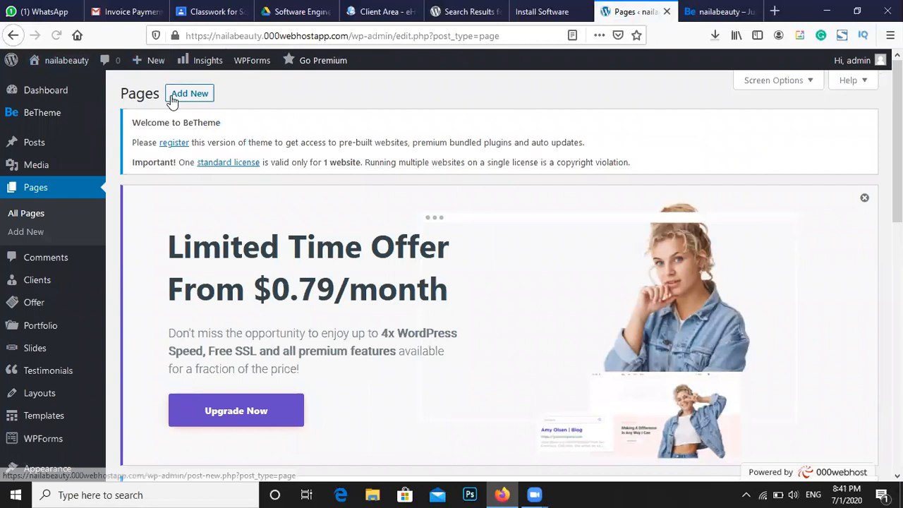
click(173, 100)
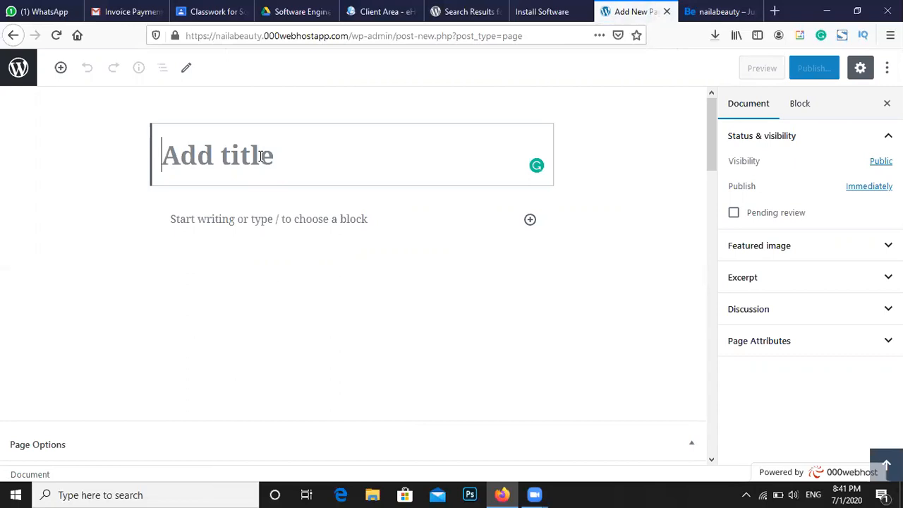
Title a new page 'Contact us' and publish it
text(Contact)
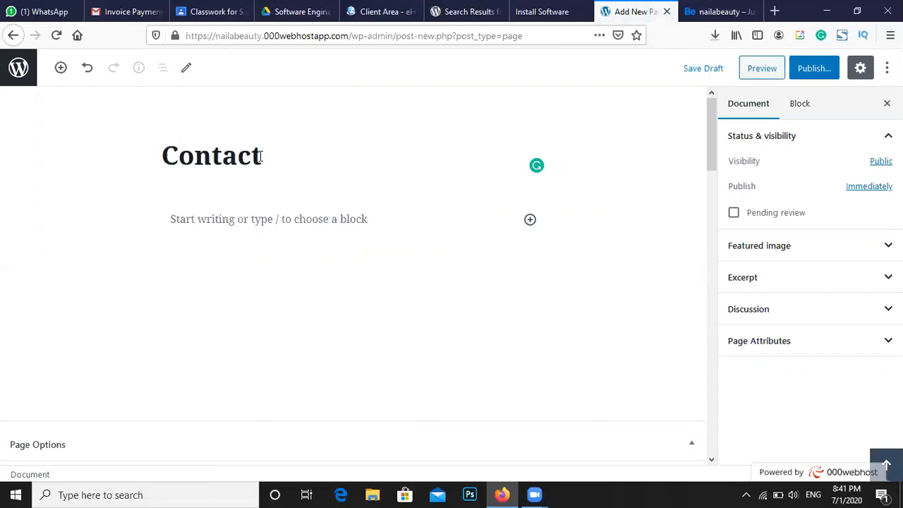
text( us)
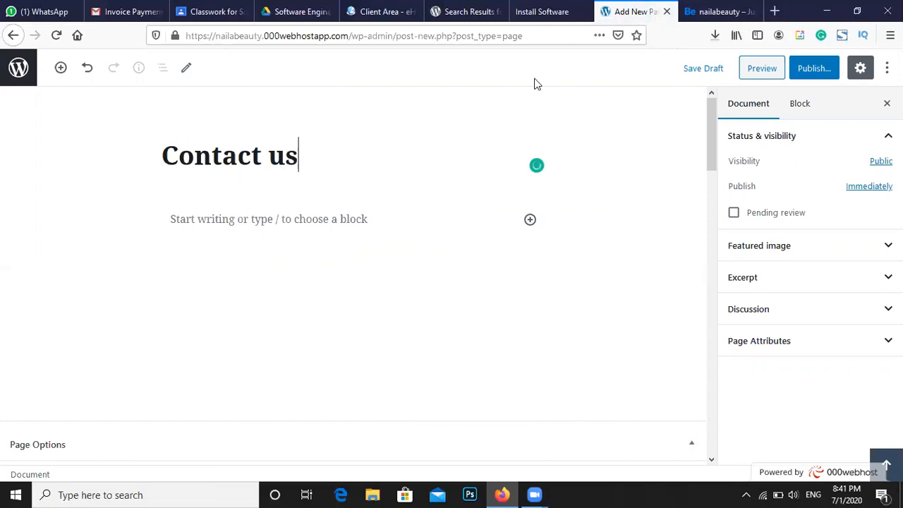
click(812, 71)
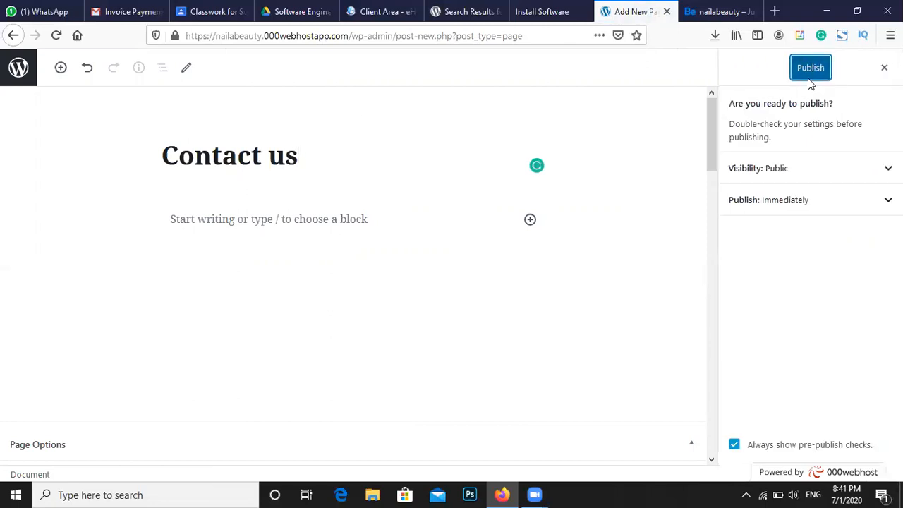
click(810, 76)
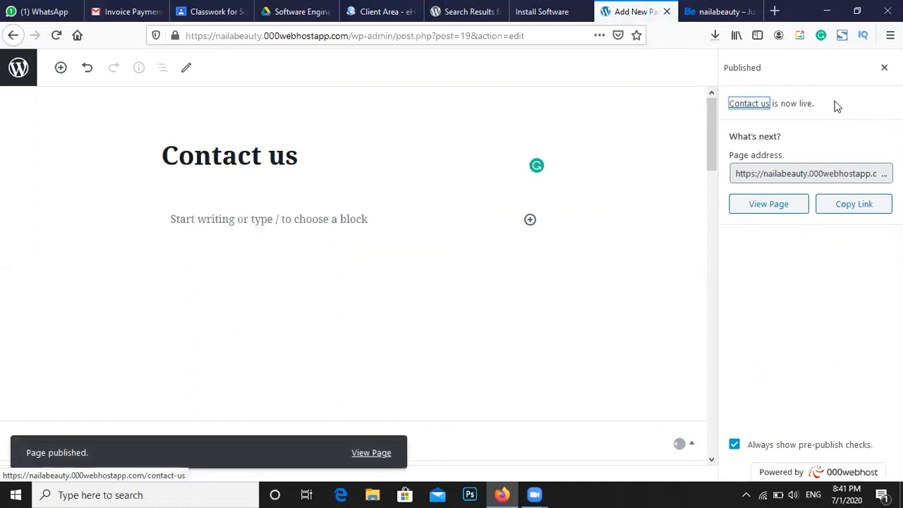
Reload the live site to check the new pages, then return to the Pages list
click(710, 11)
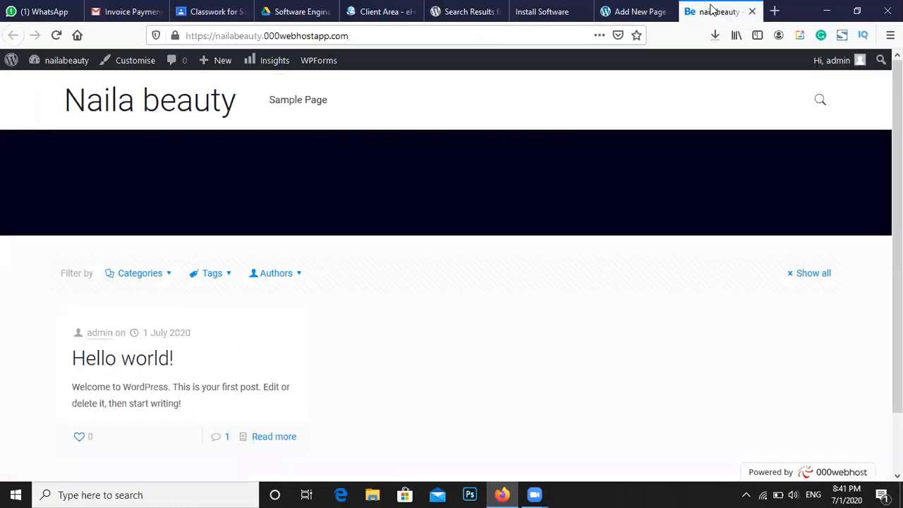
click(290, 103)
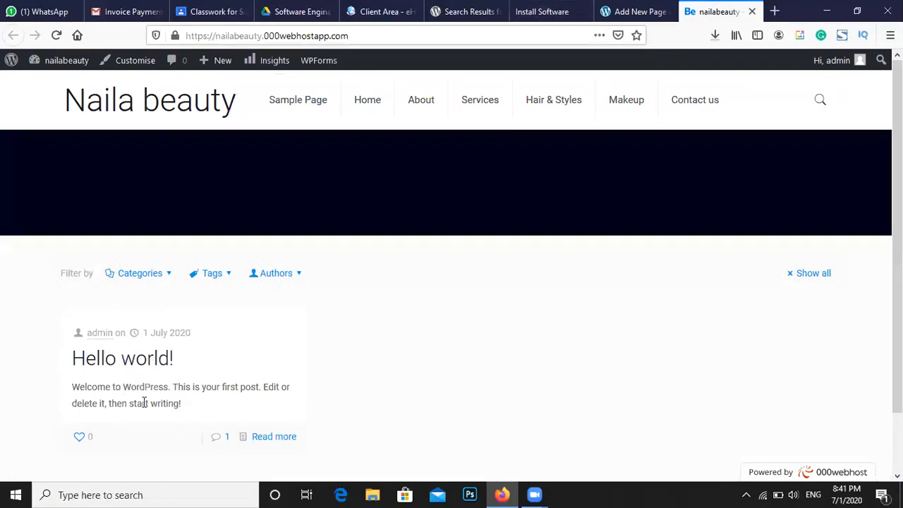
click(528, 6)
click(649, 9)
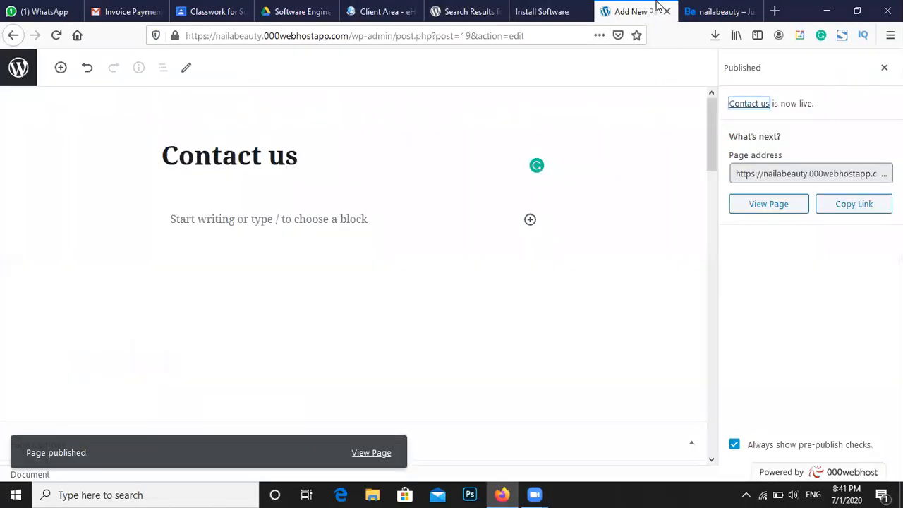
click(30, 72)
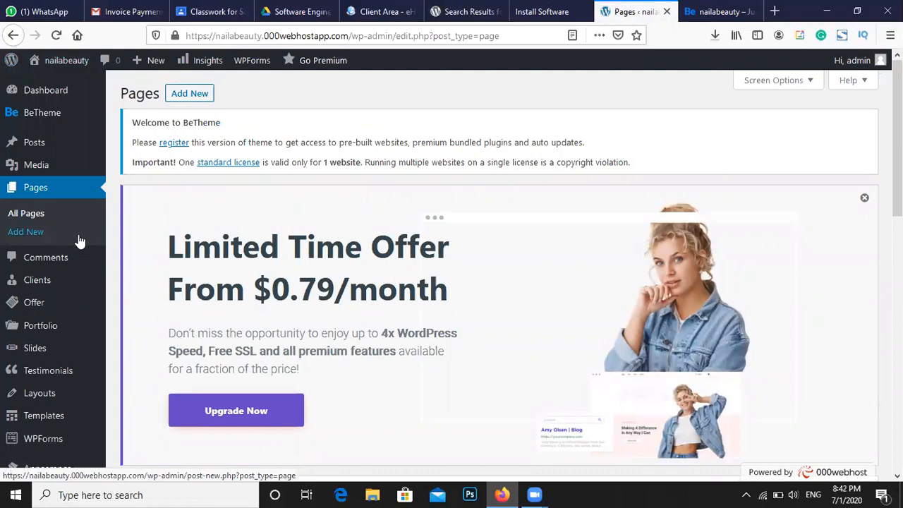
Under Appearance > Menus, create a new menu named 'top-menu'
mouse_move(64, 293)
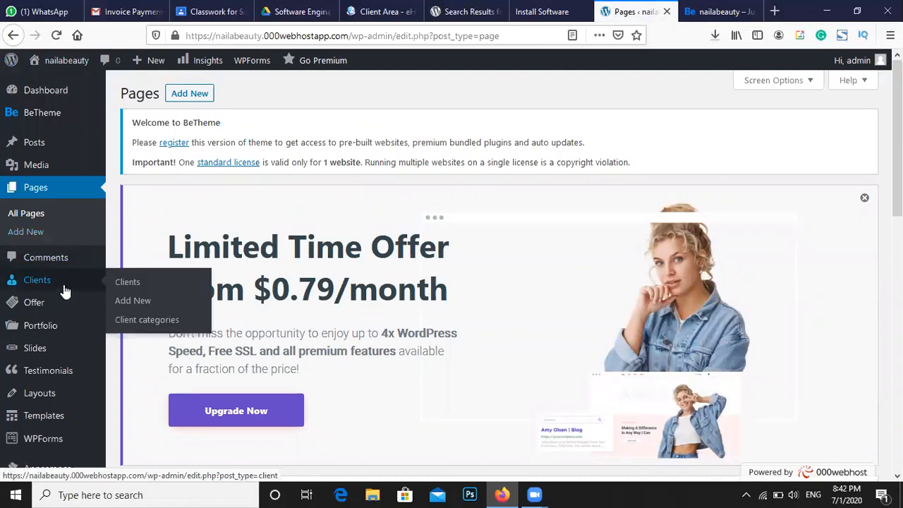
scroll(65, 292, down, 2)
mouse_move(50, 334)
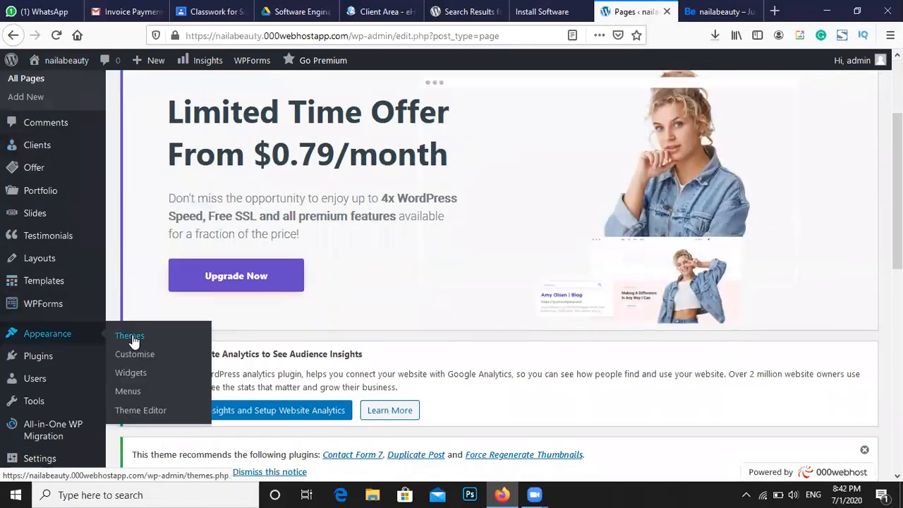
click(128, 391)
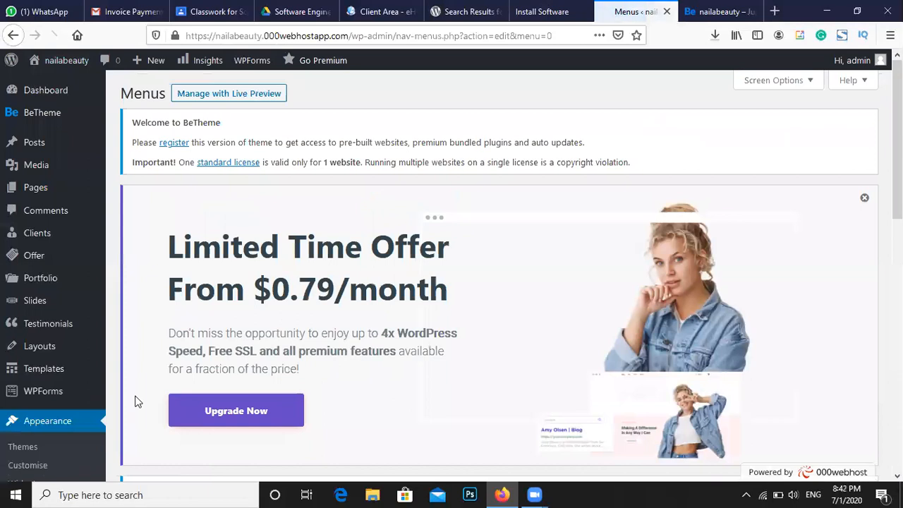
click(851, 202)
scroll(831, 219, down, 3)
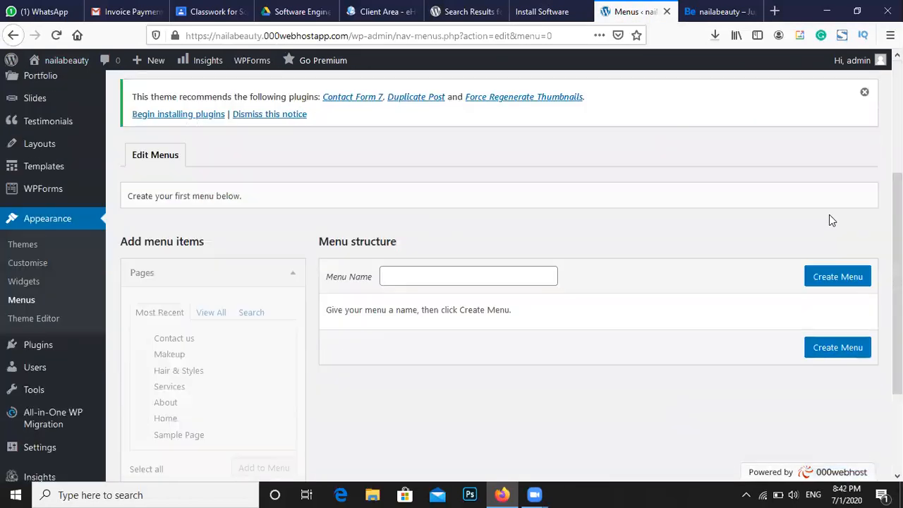
click(453, 280)
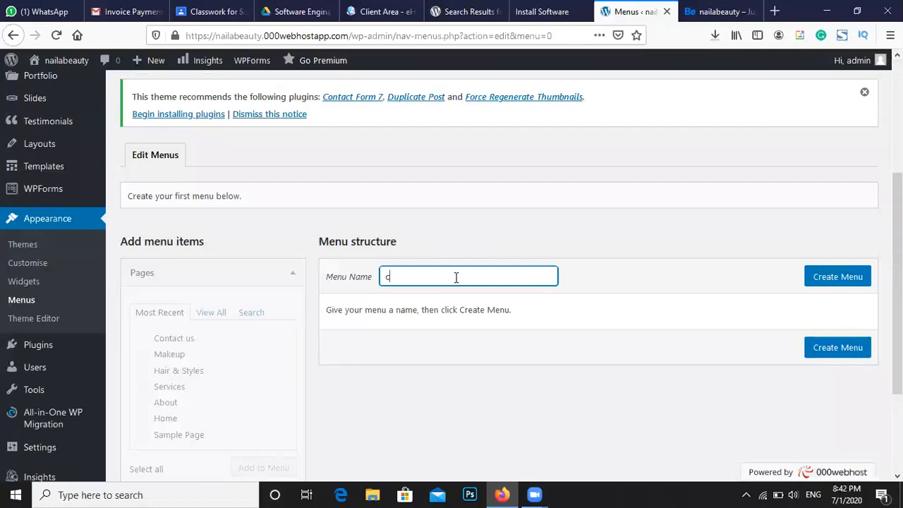
text(top-me)
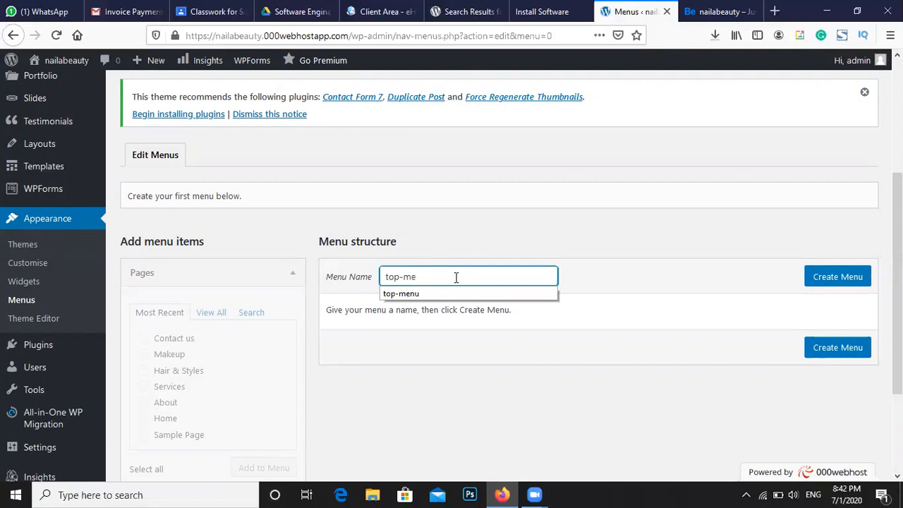
click(436, 294)
click(836, 278)
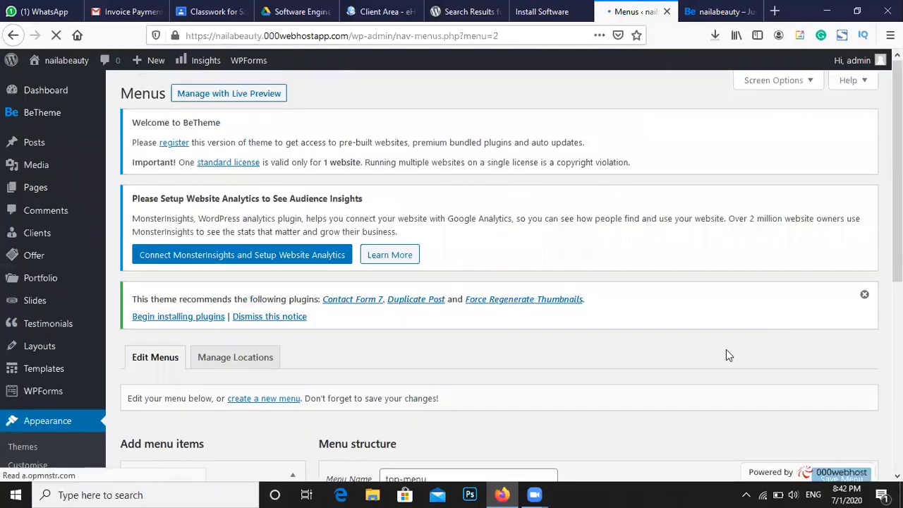
scroll(725, 350, down, 3)
Dismiss the promotional banner and the recommended plugins notice on the Menus screen
scroll(724, 349, up, 3)
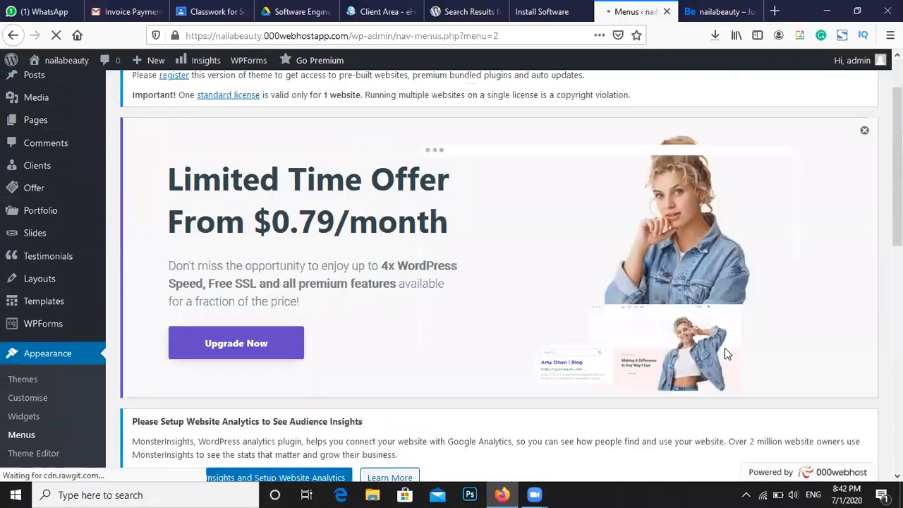
click(866, 137)
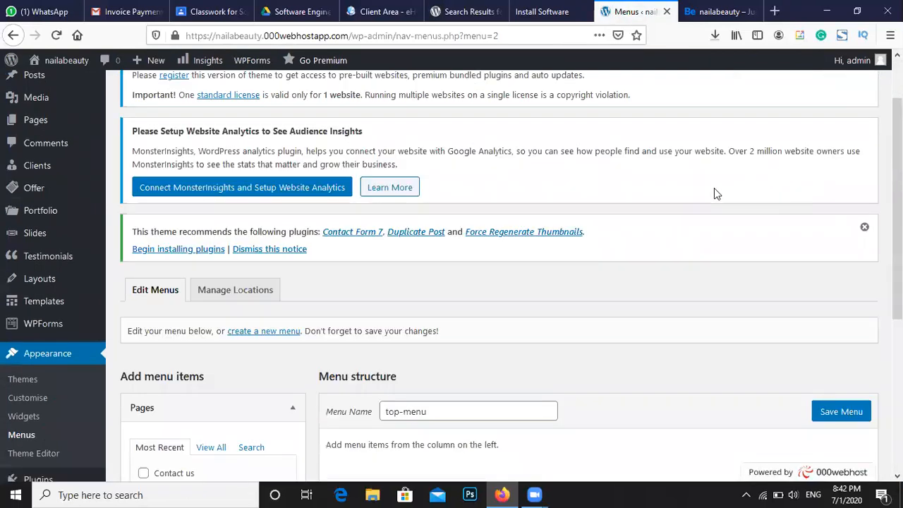
scroll(763, 185, down, 2)
click(864, 159)
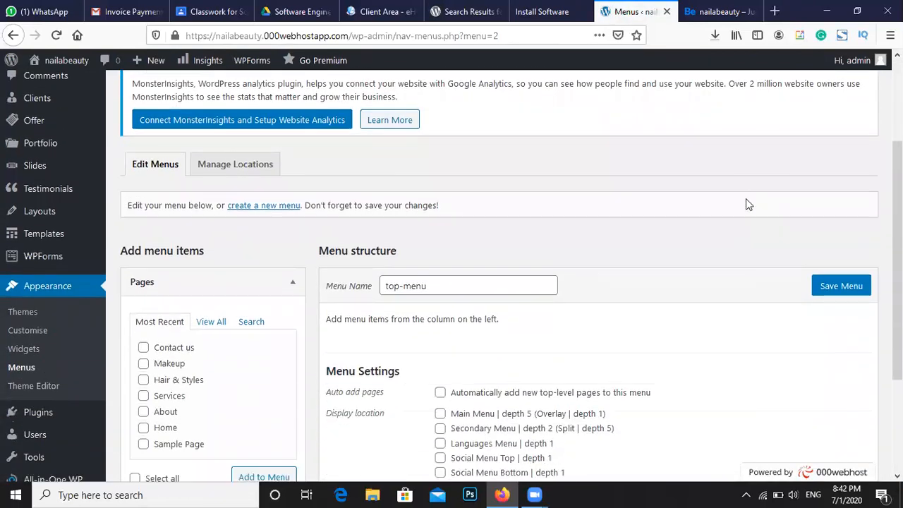
scroll(585, 236, down, 2)
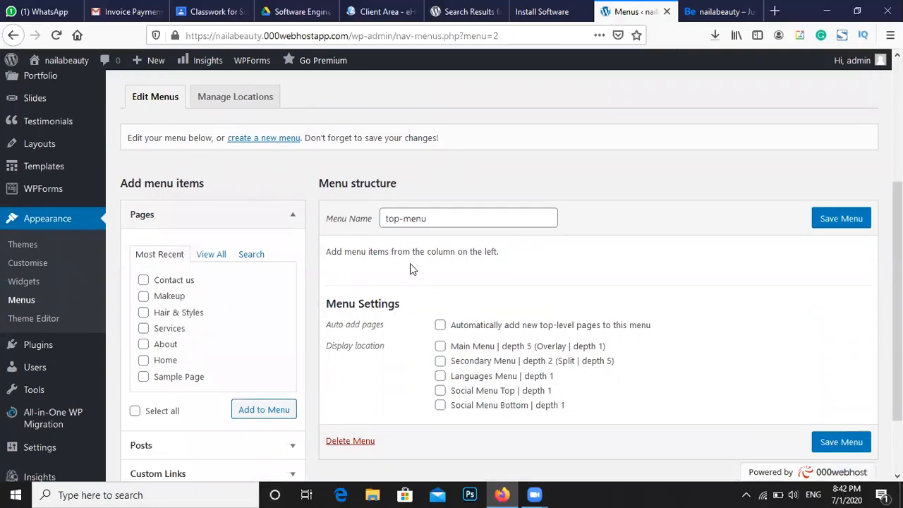
Add Home, About, Services, Hair & Styles, Makeup and Contact us pages to top-menu
click(143, 357)
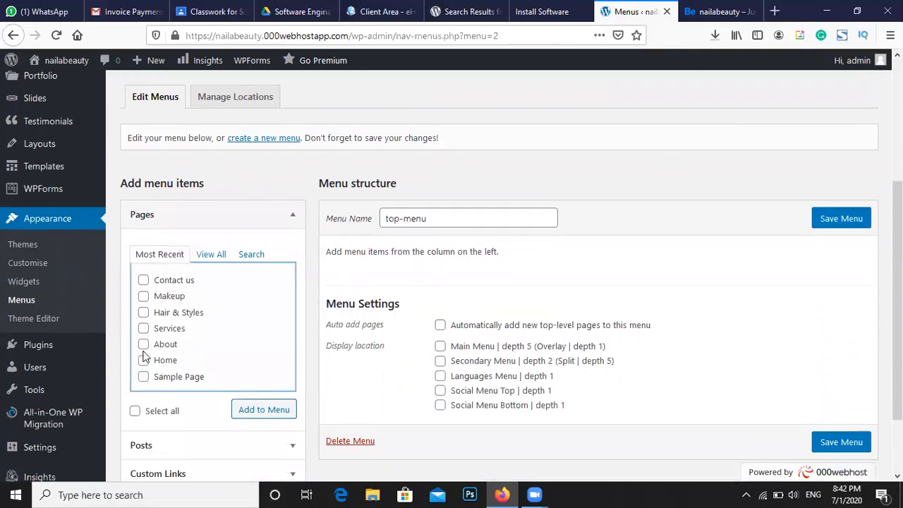
click(144, 360)
click(144, 345)
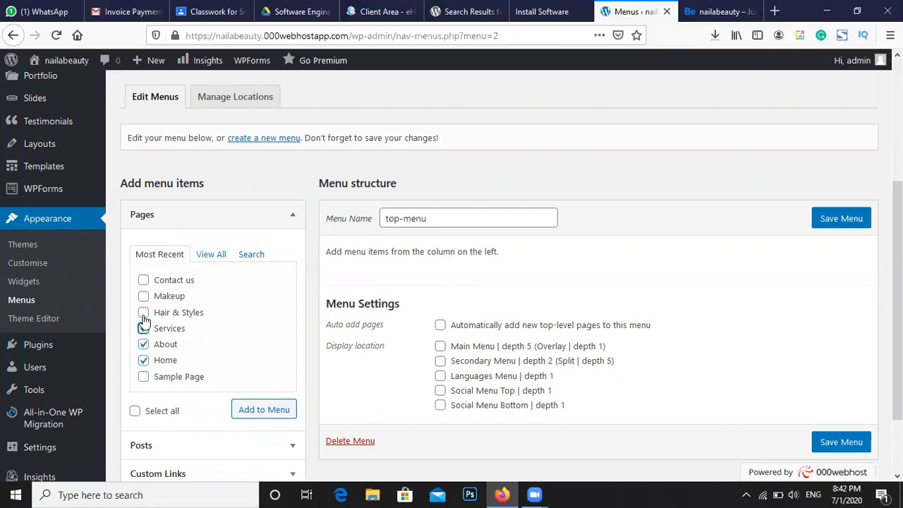
click(143, 313)
click(143, 281)
click(261, 416)
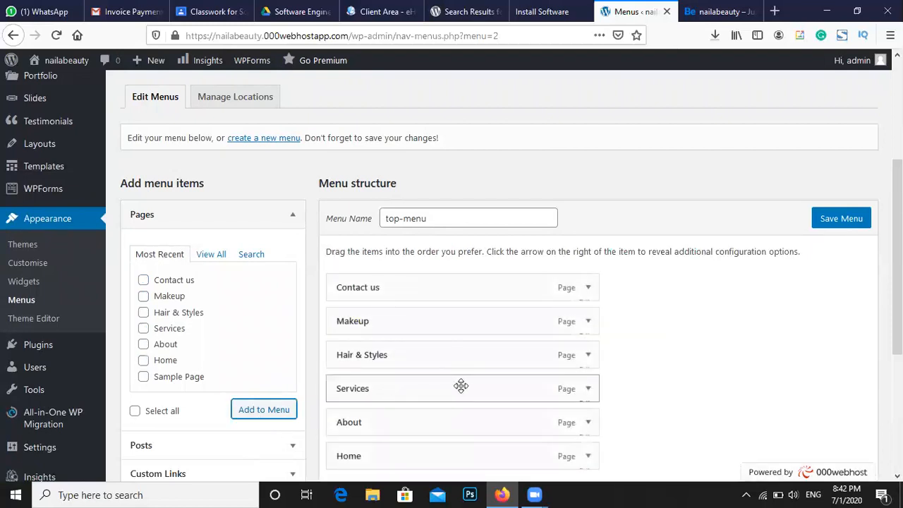
scroll(461, 388, down, 2)
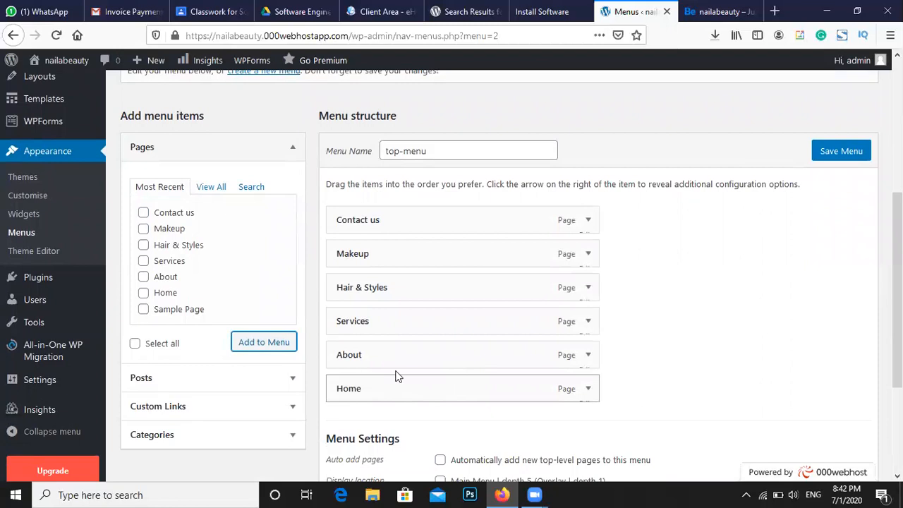
Order top-menu as Home, About, Services, Contact us, with Hair & Styles and Makeup nested under Services
drag(354, 396, 345, 255)
drag(348, 319, 337, 295)
drag(362, 352, 358, 288)
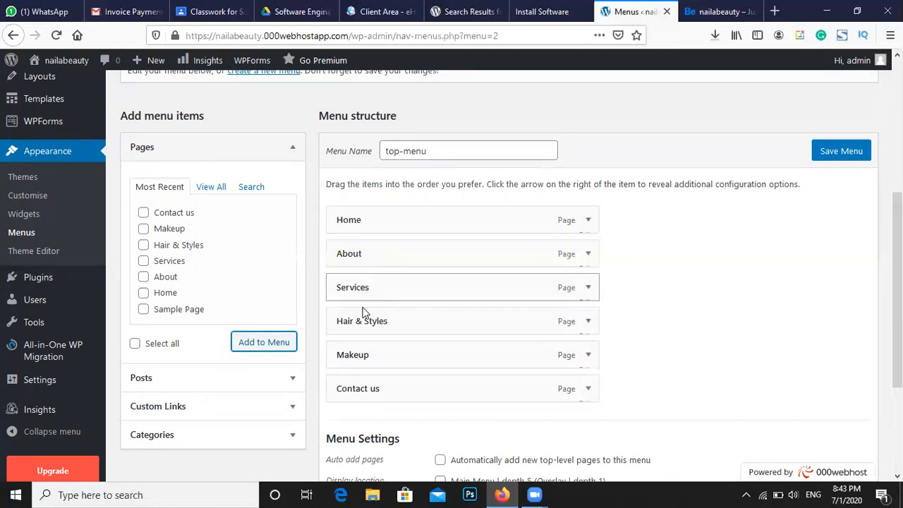
mouse_move(368, 315)
mouse_down()
mouse_move(414, 317)
mouse_move(378, 311)
mouse_up()
drag(370, 354, 396, 351)
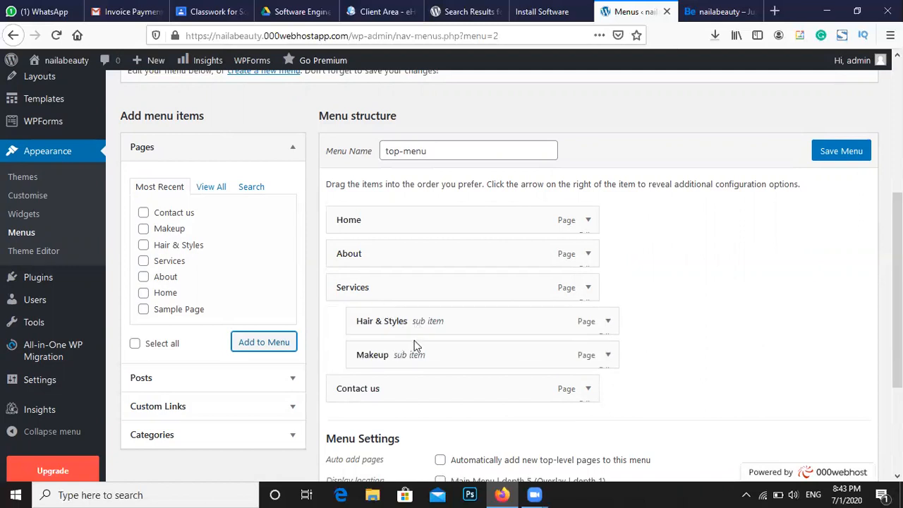
drag(421, 352, 412, 351)
Assign top-menu to the Main Menu display location and save the menu
scroll(399, 278, down, 2)
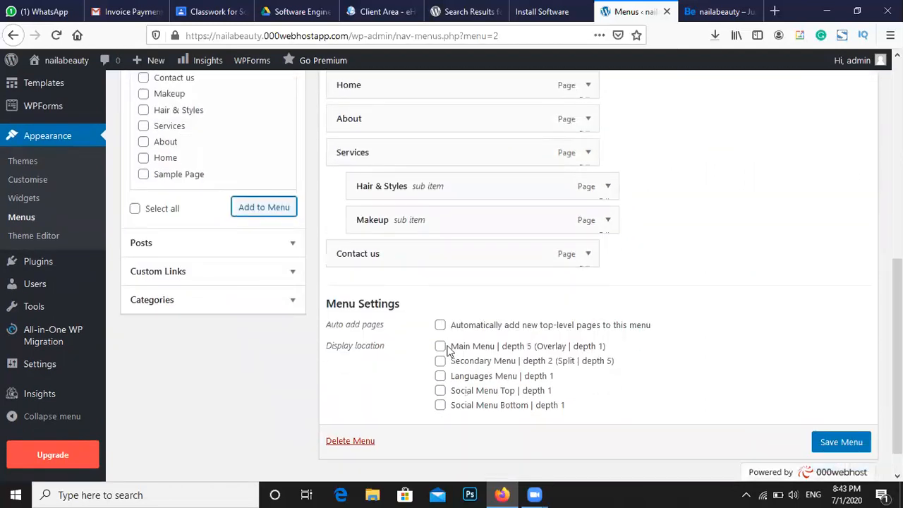
scroll(354, 205, up, 5)
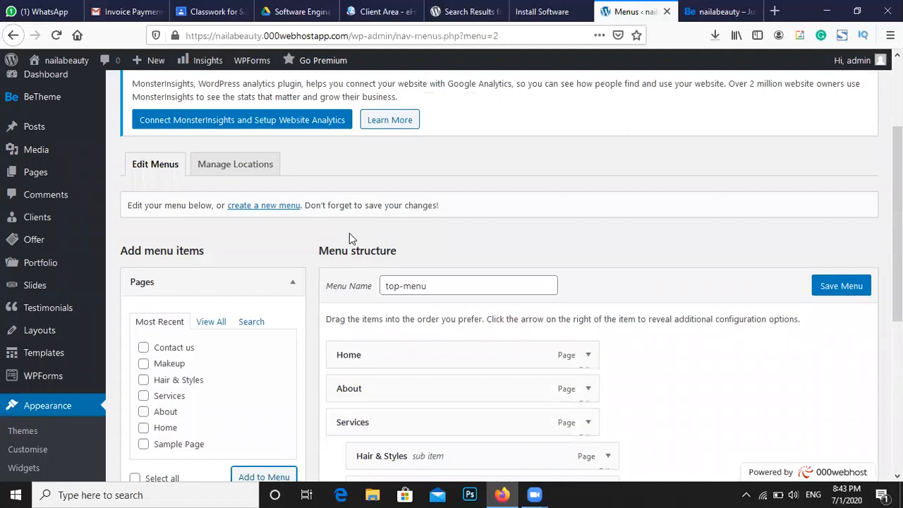
scroll(635, 295, down, 2)
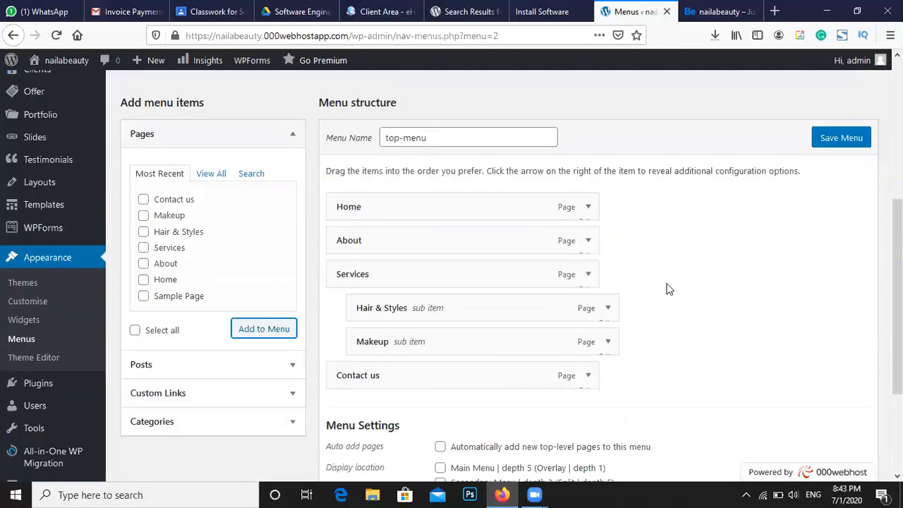
scroll(669, 290, down, 2)
click(463, 315)
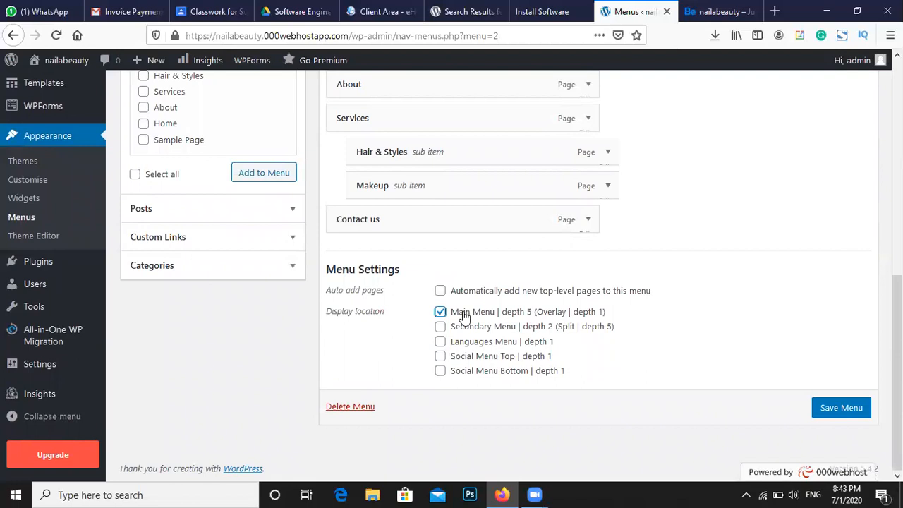
click(826, 413)
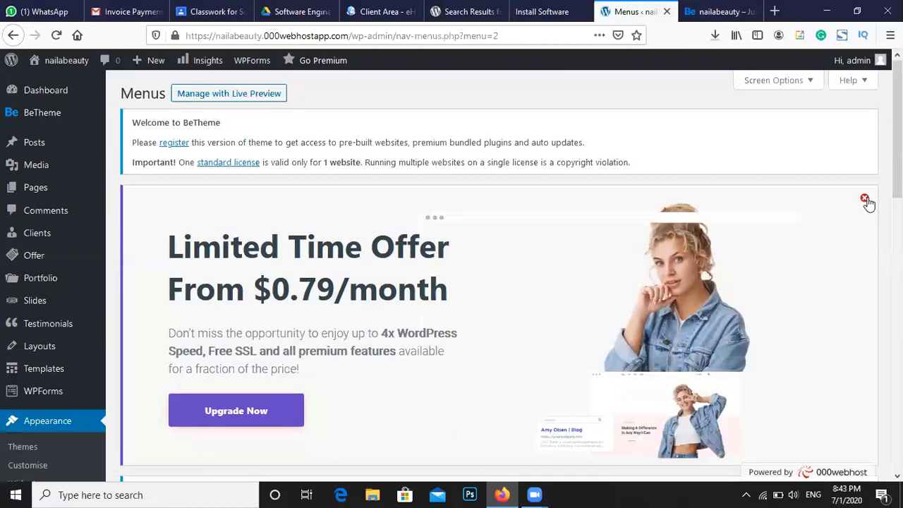
Dismiss the Limited Time Offer banner and switch to the live nailabeauty site
click(865, 199)
scroll(698, 240, down, 3)
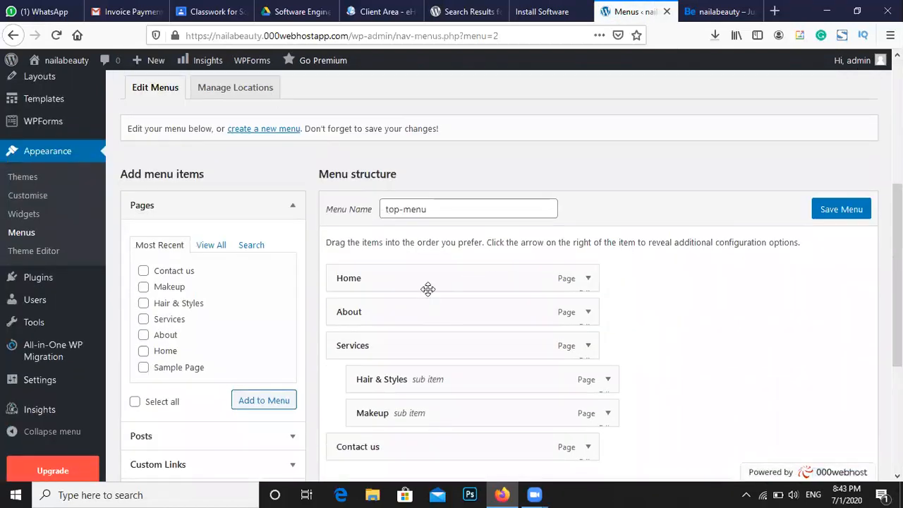
scroll(544, 142, down, 1)
click(713, 11)
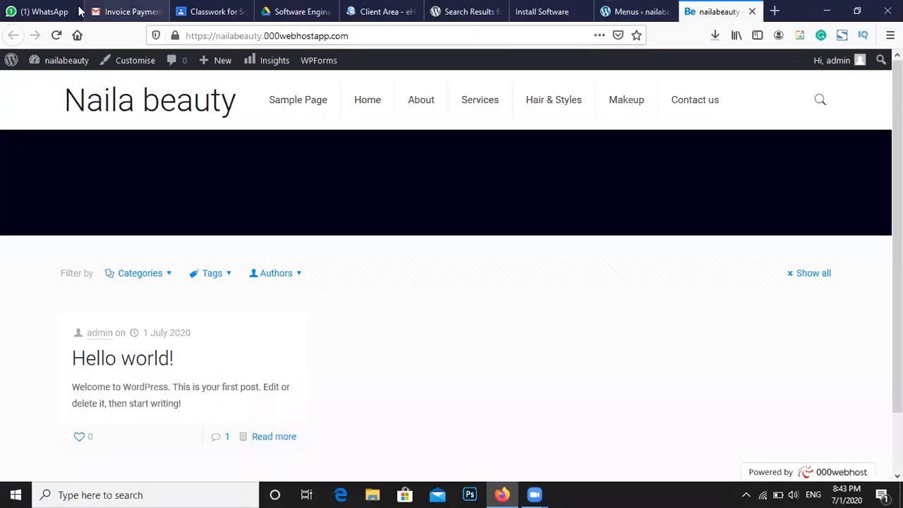
Reload the live site, check the Services dropdown shows Hair & Styles and Makeup, then return to Menus
click(57, 35)
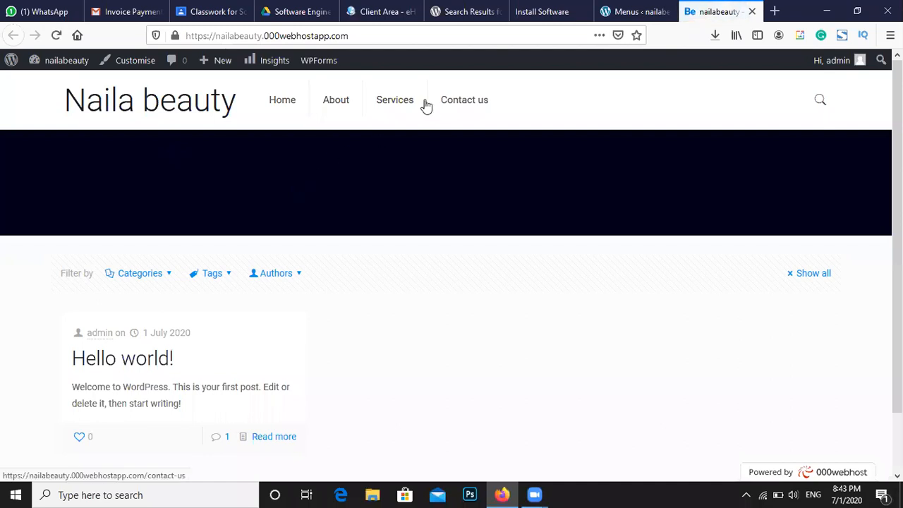
mouse_move(413, 105)
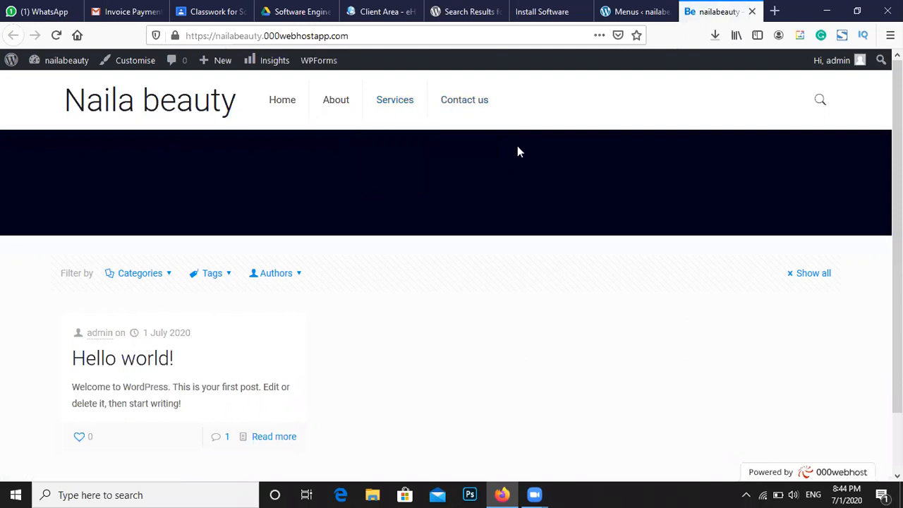
click(620, 9)
click(716, 12)
click(641, 10)
click(716, 12)
click(641, 10)
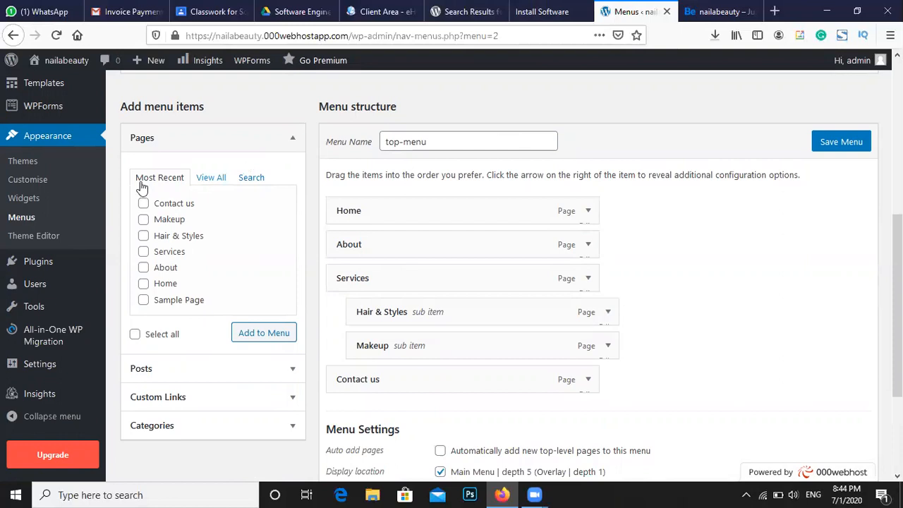
Open Appearance > Customise for the nailabeauty site
click(71, 187)
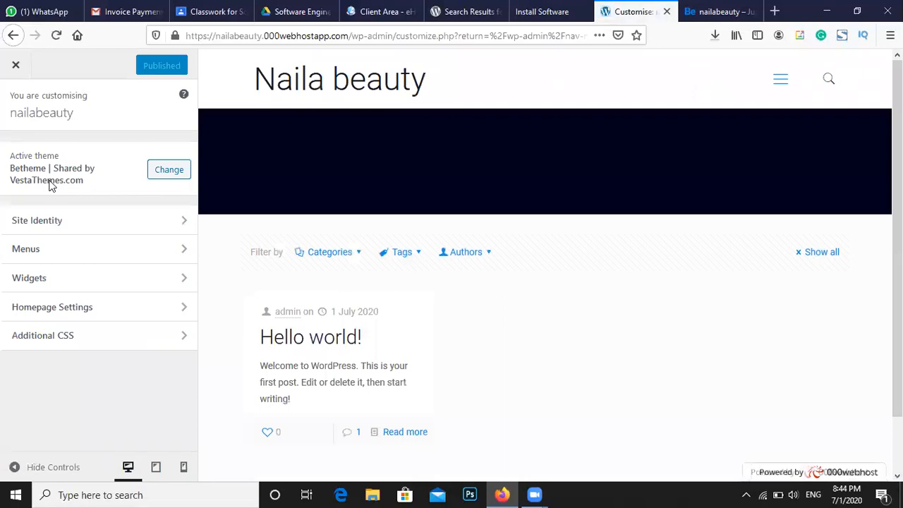
Set Homepage Settings to a static page with Home as homepage, publish, and reload the live site
click(106, 322)
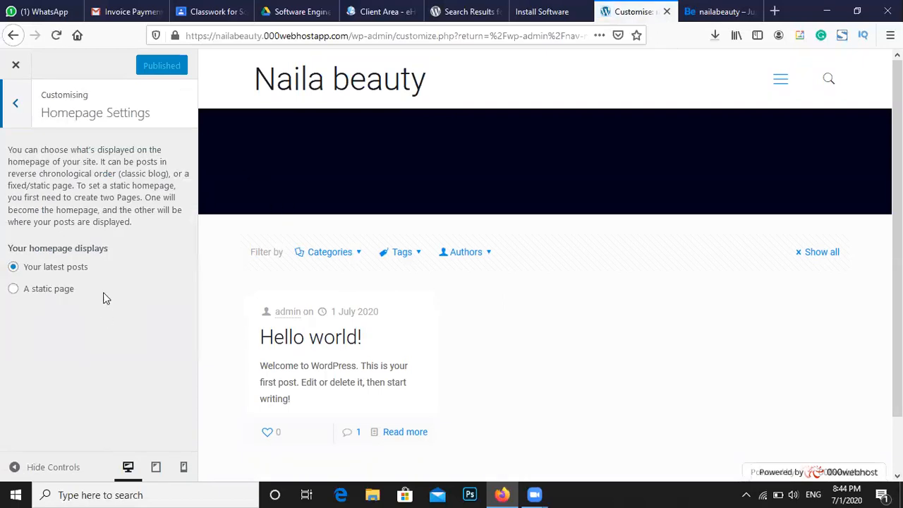
click(53, 290)
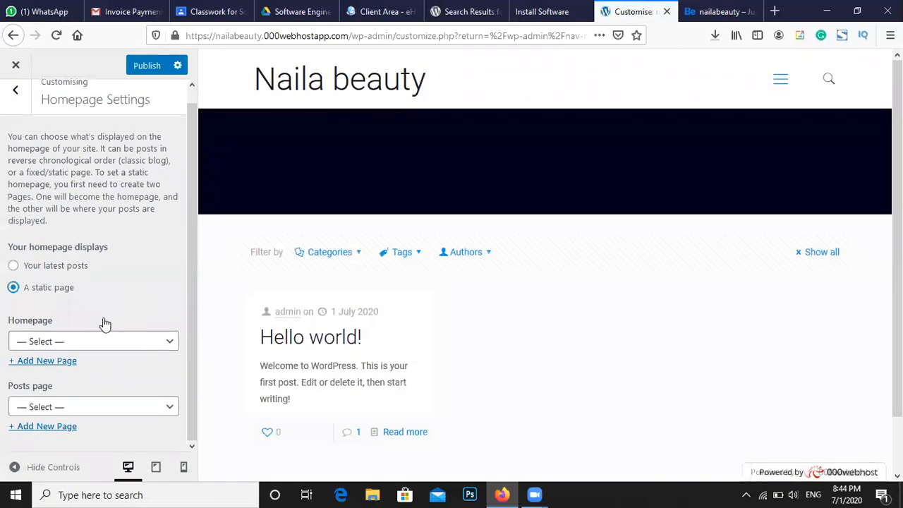
click(100, 341)
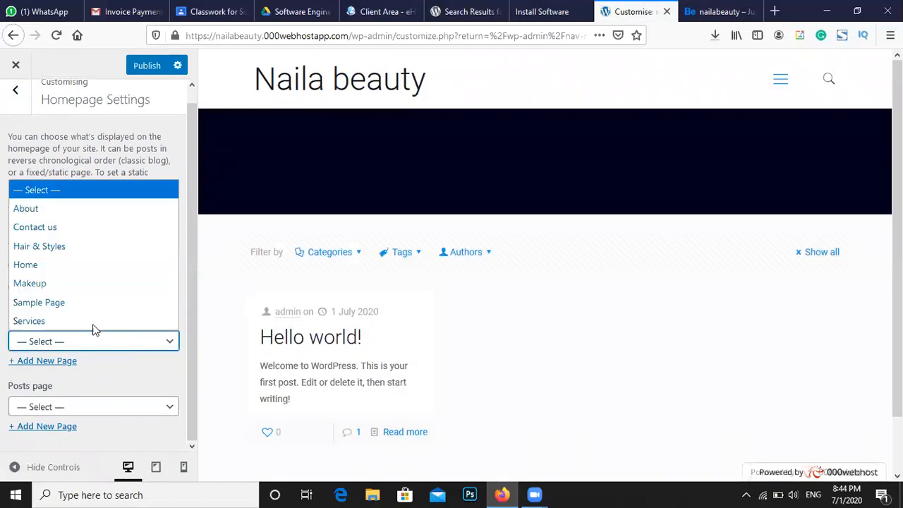
click(80, 268)
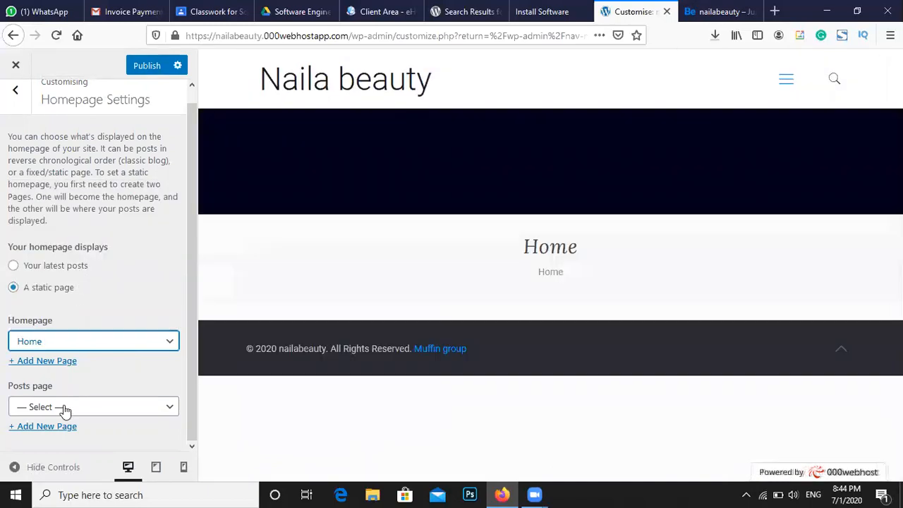
click(135, 73)
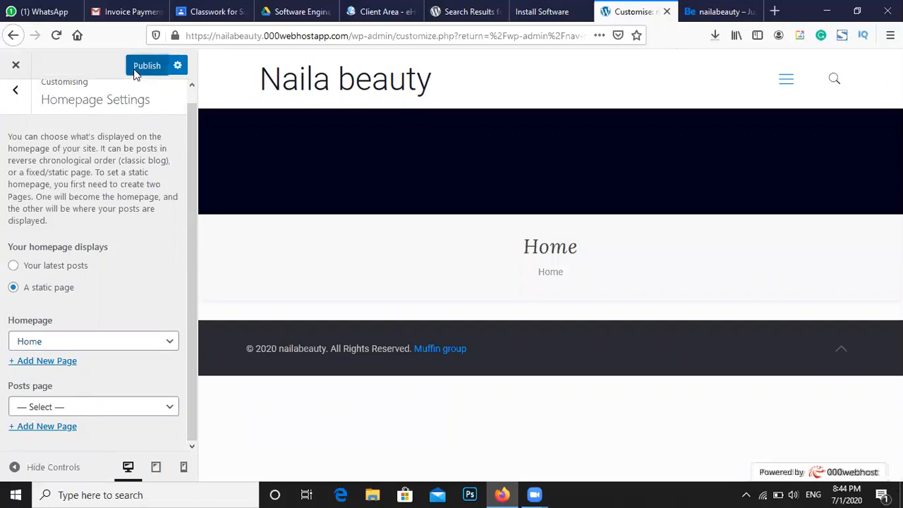
click(703, 12)
click(59, 35)
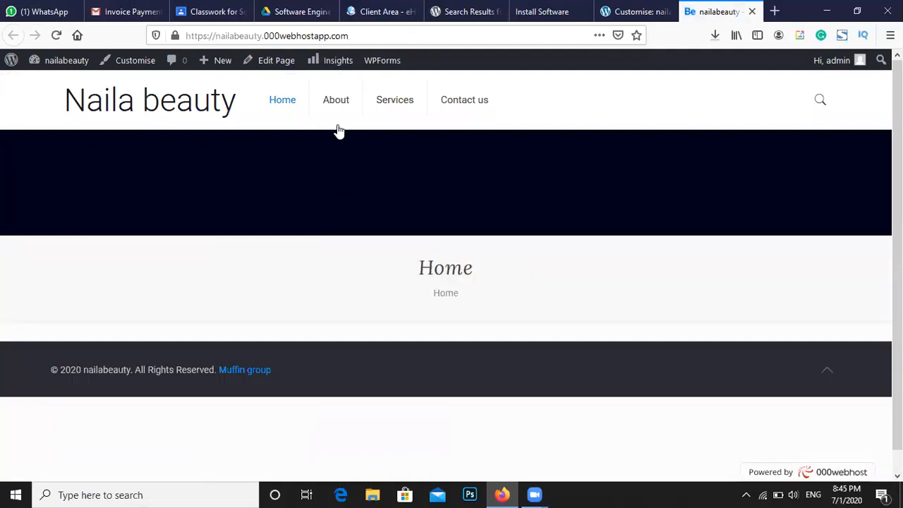
mouse_move(391, 106)
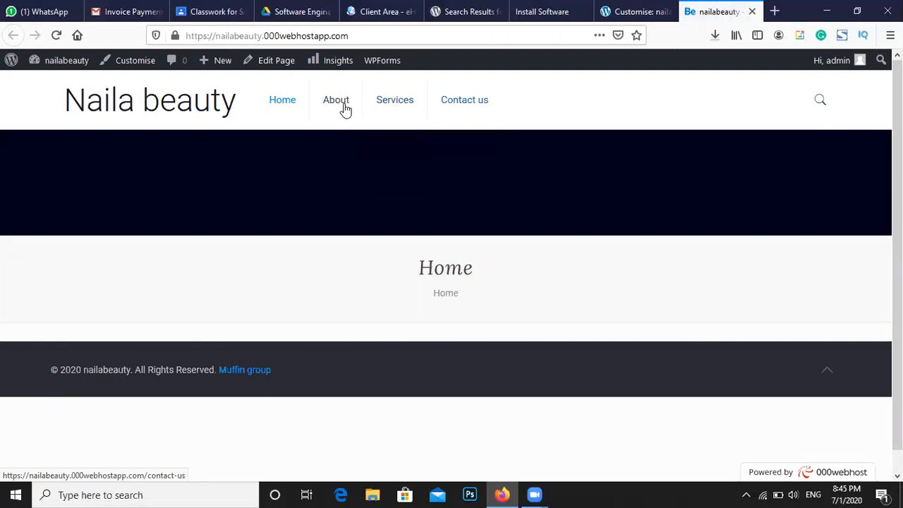
click(442, 116)
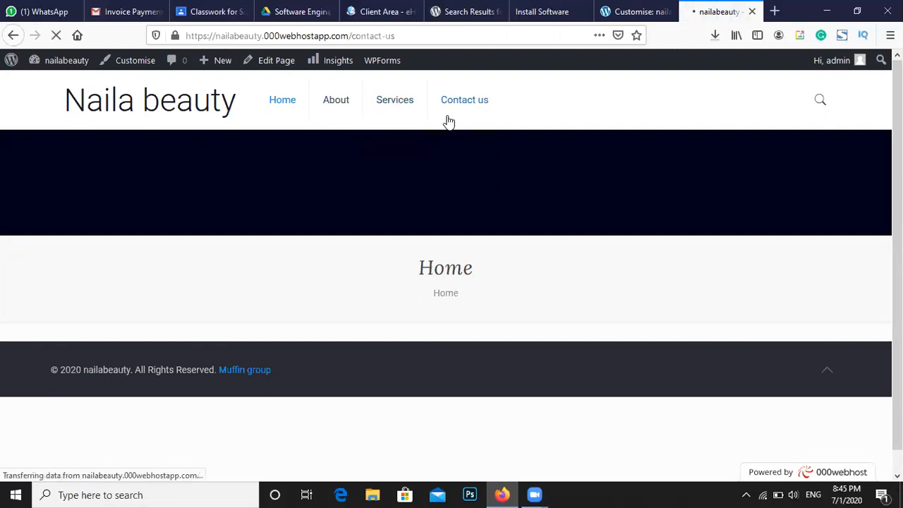
click(415, 101)
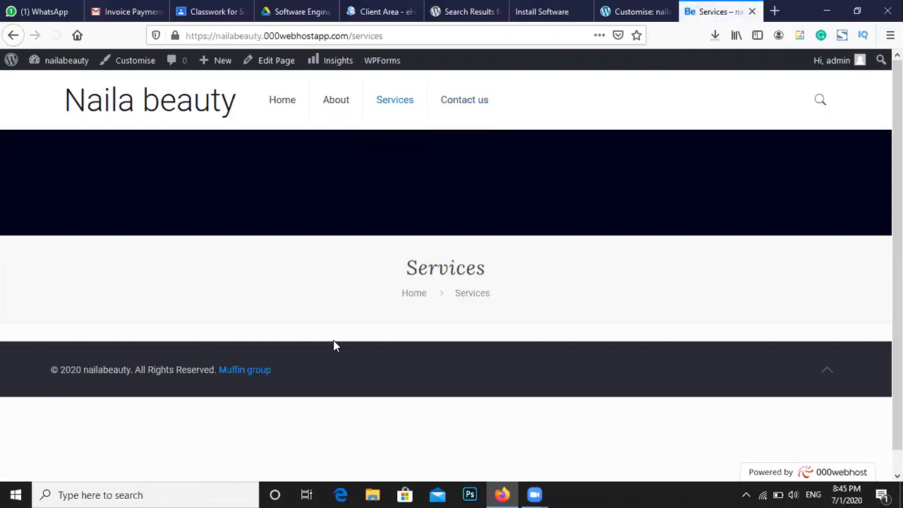
click(336, 103)
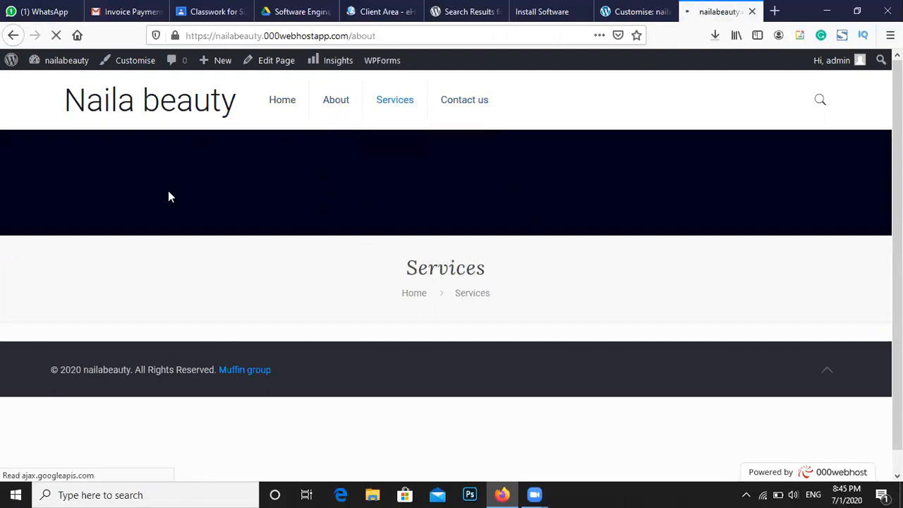
click(291, 104)
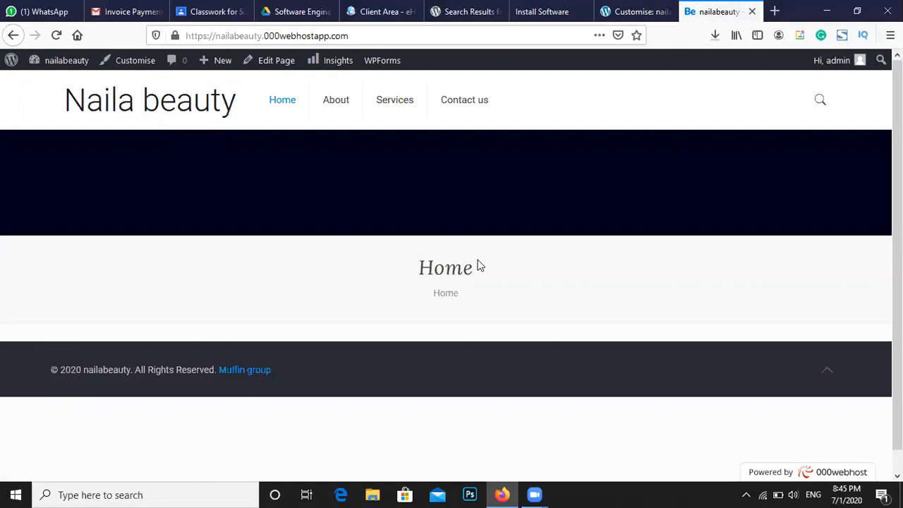
Select text in the footer copyright line of the live Naila beauty site
triple_click(173, 374)
double_click(172, 374)
click(173, 376)
double_click(173, 374)
Select the Home page heading, then log the admin out from the Hi, admin menu
double_click(467, 271)
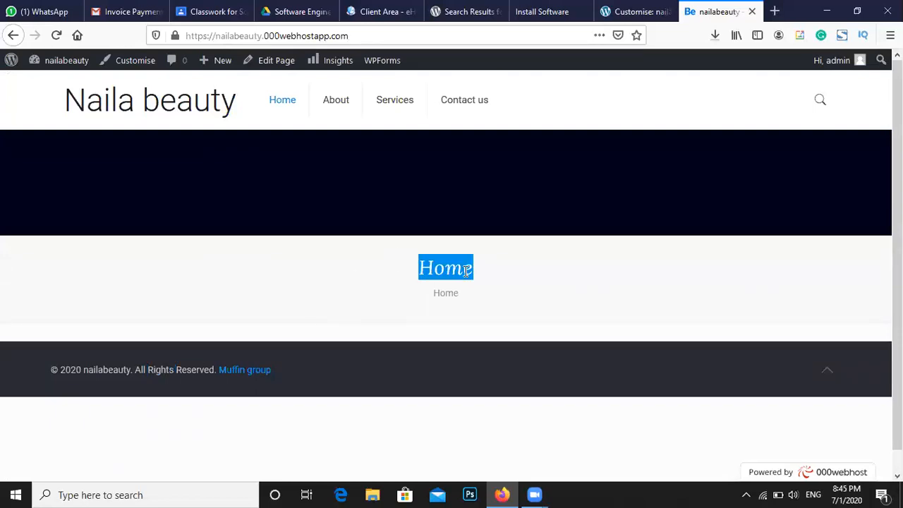
click(467, 271)
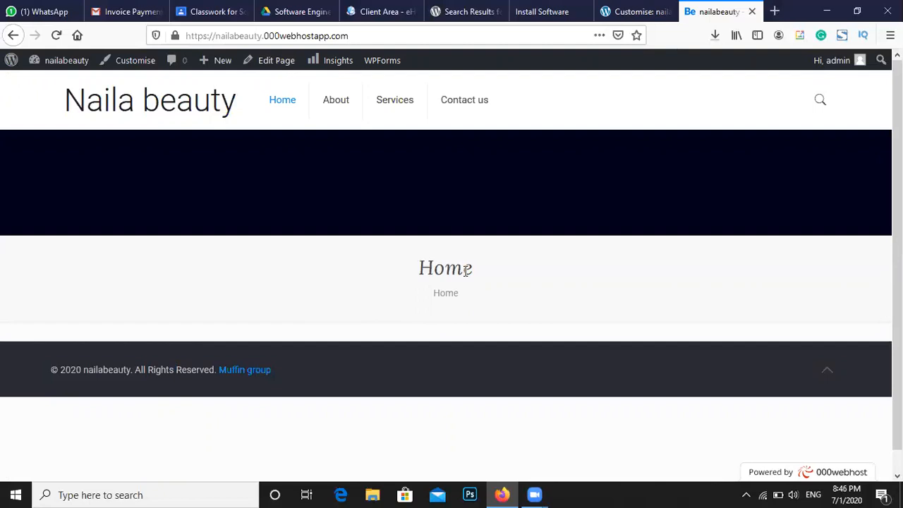
double_click(466, 271)
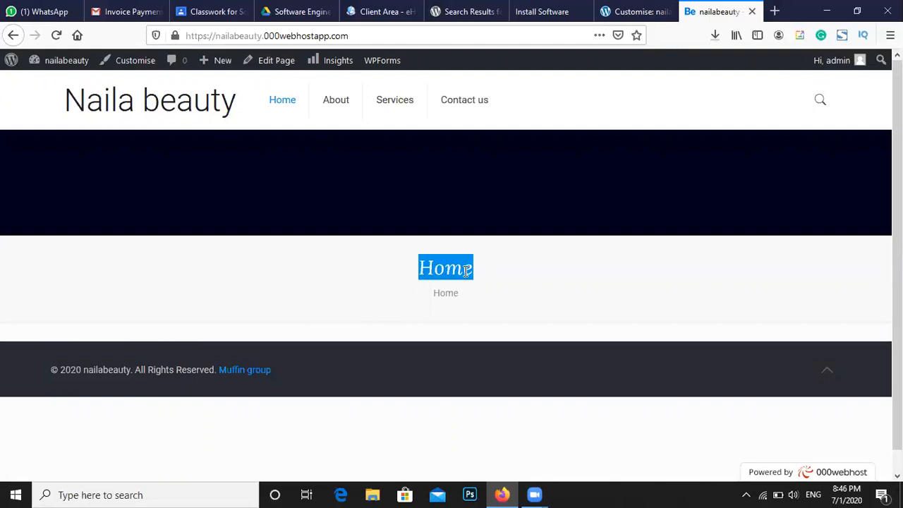
click(467, 271)
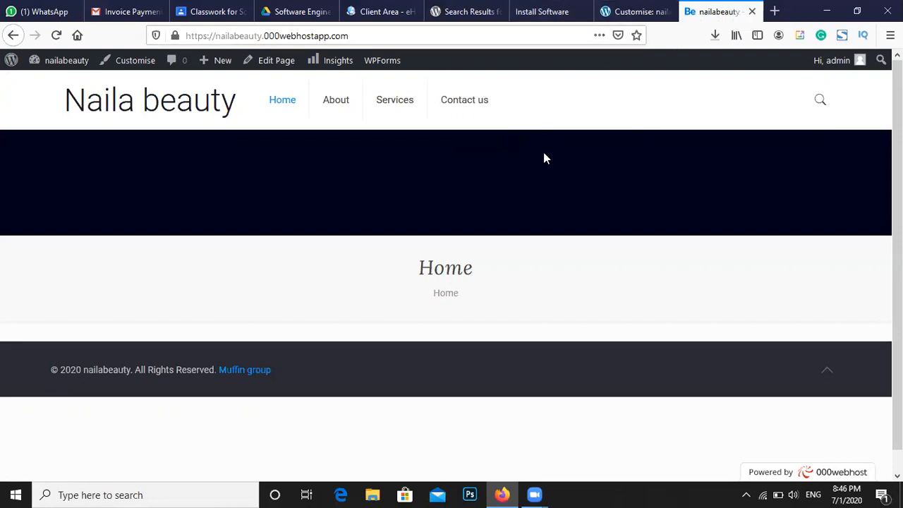
mouse_move(832, 67)
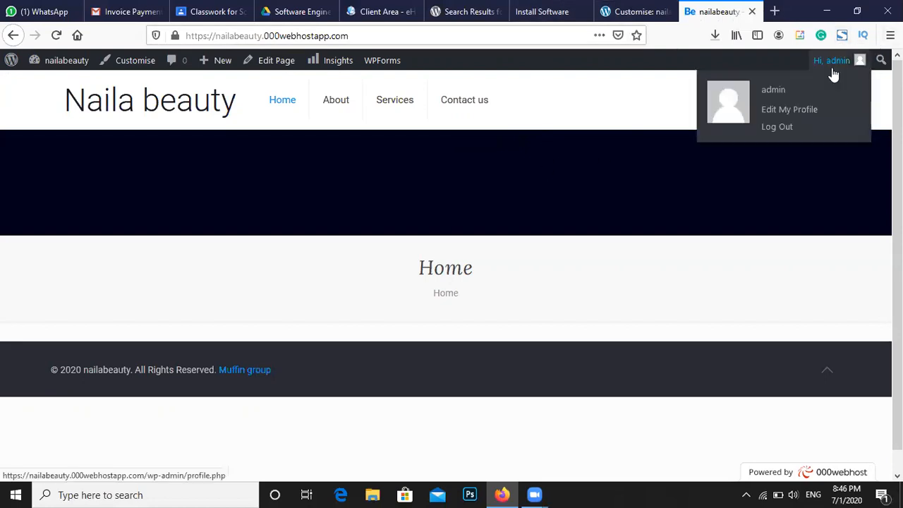
click(801, 131)
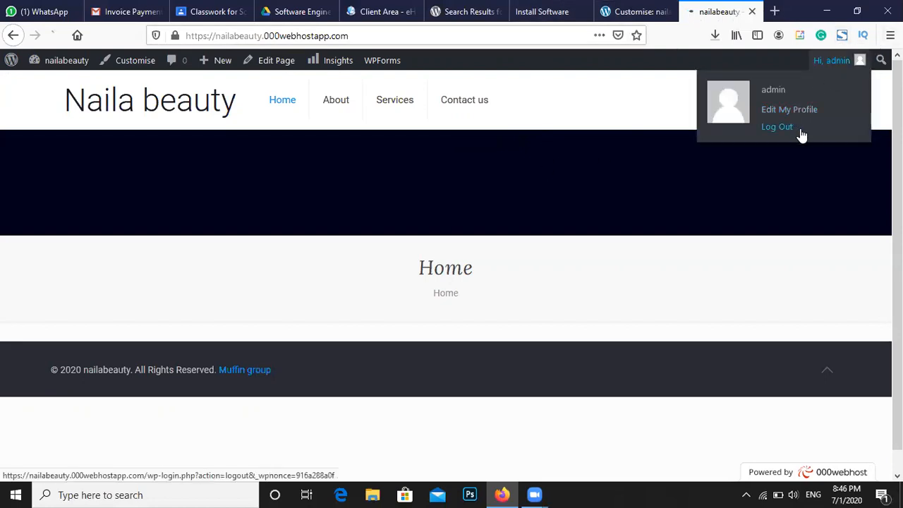